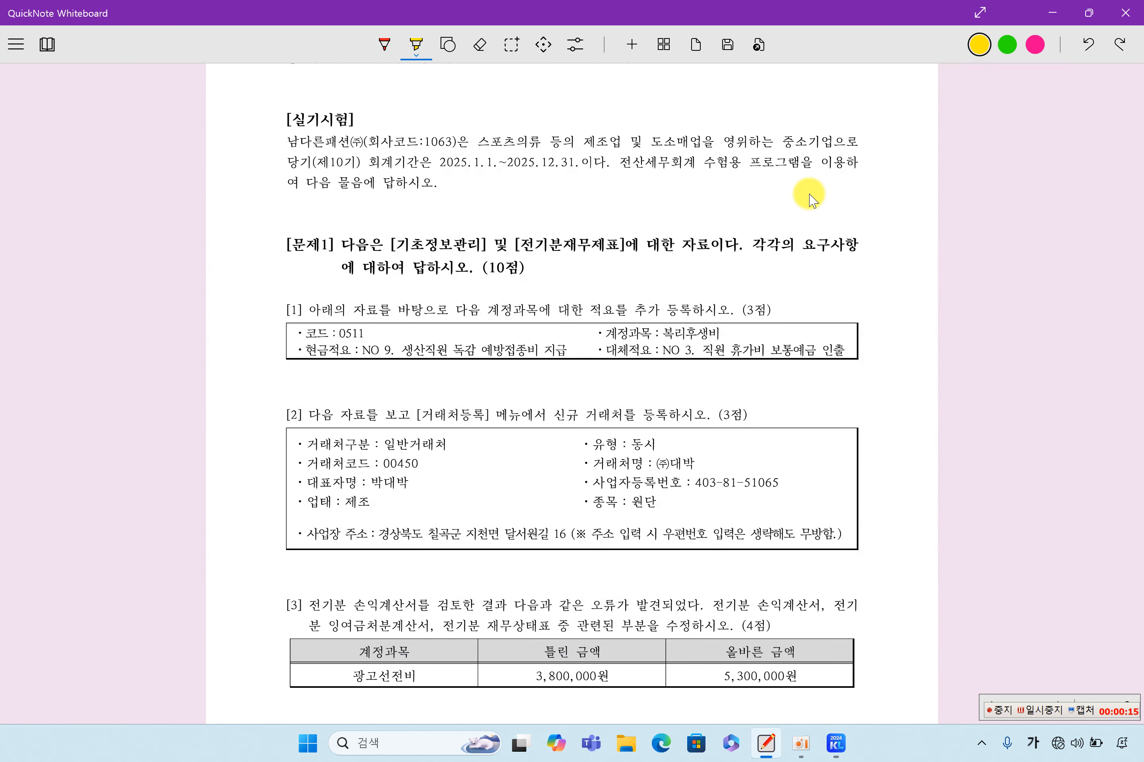
# Highlight the fiscal term, accounting period and business type in the exam introduction, plus the account memo phrase in question [1].
pyautogui.moveTo(321, 163); pyautogui.dragTo(365, 162)
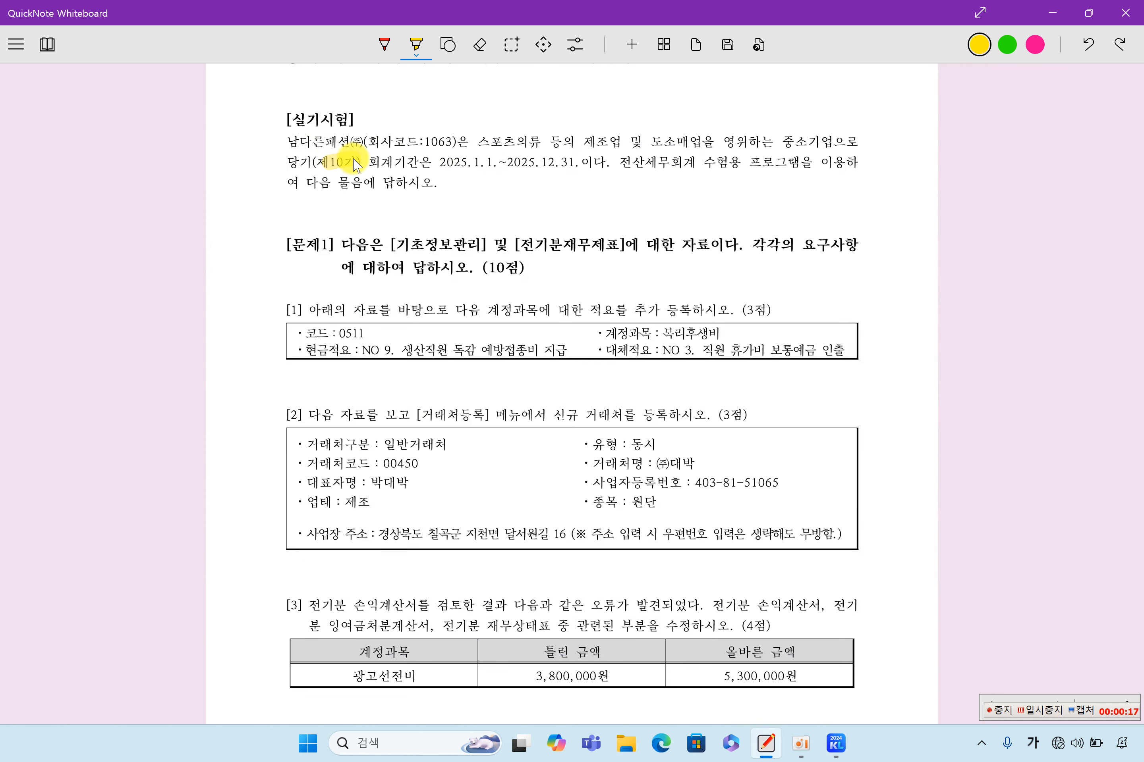
pyautogui.moveTo(446, 163); pyautogui.dragTo(605, 173)
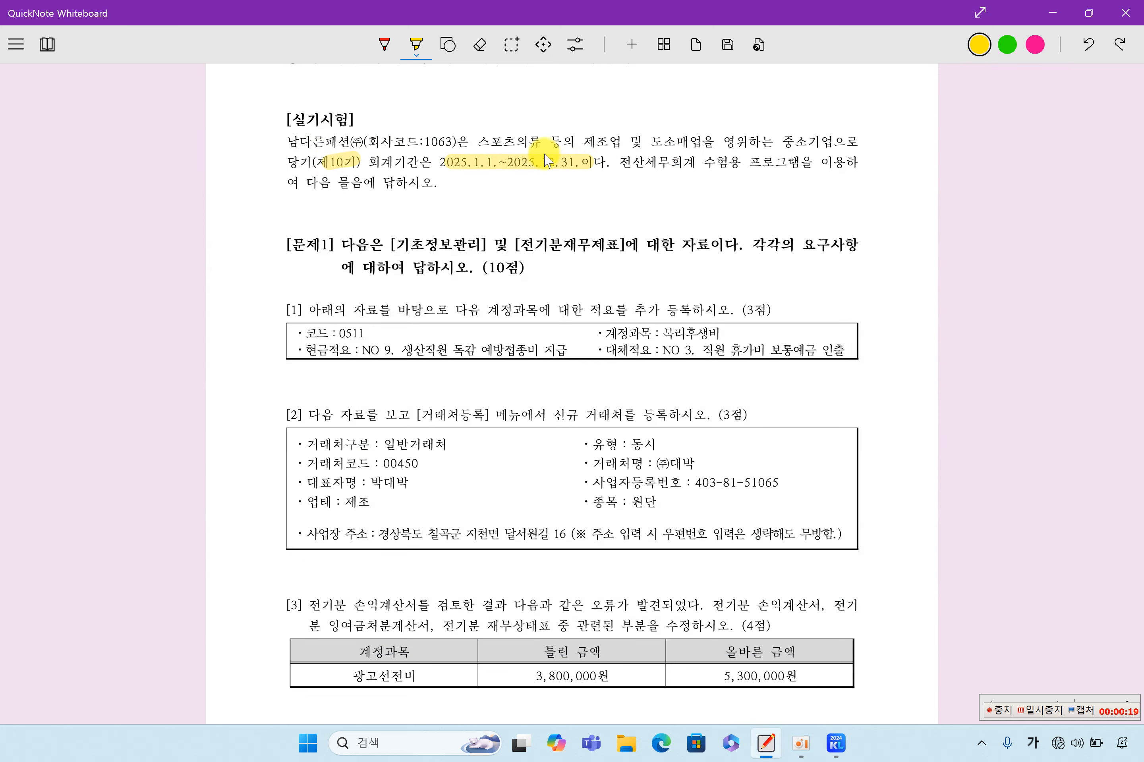
pyautogui.moveTo(478, 143); pyautogui.dragTo(745, 143)
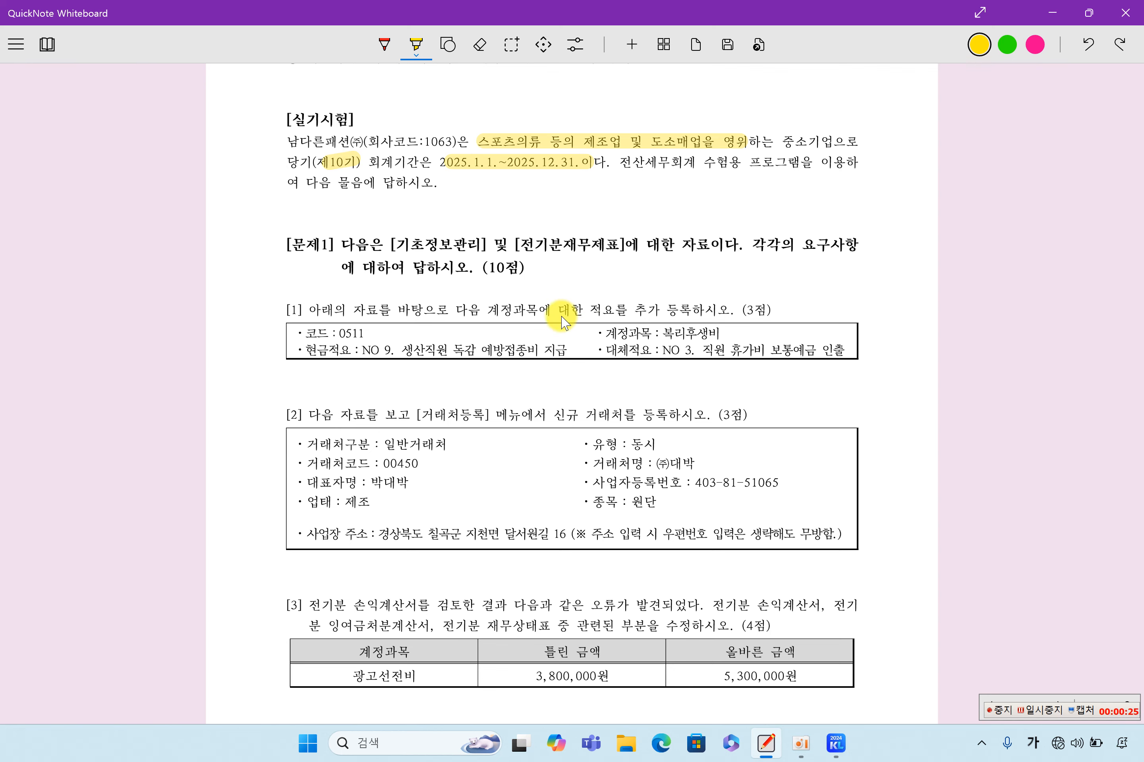
pyautogui.scroll(-2, 567, 314)
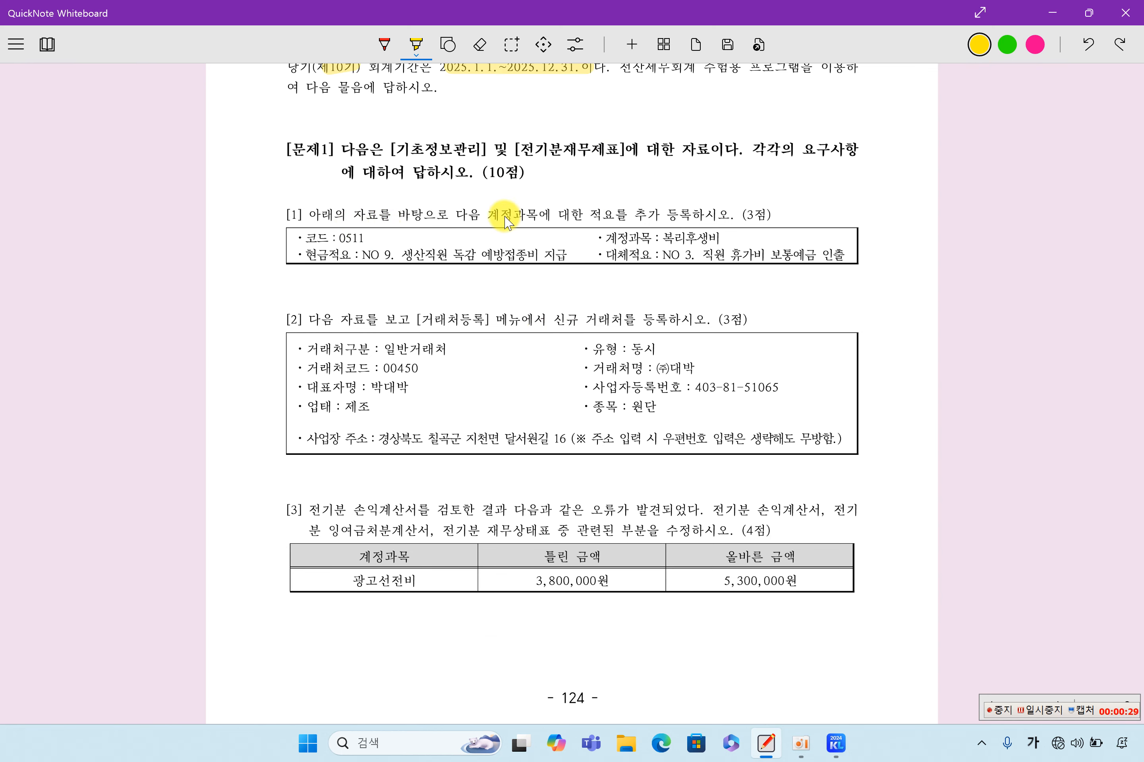
pyautogui.moveTo(455, 215); pyautogui.dragTo(624, 216)
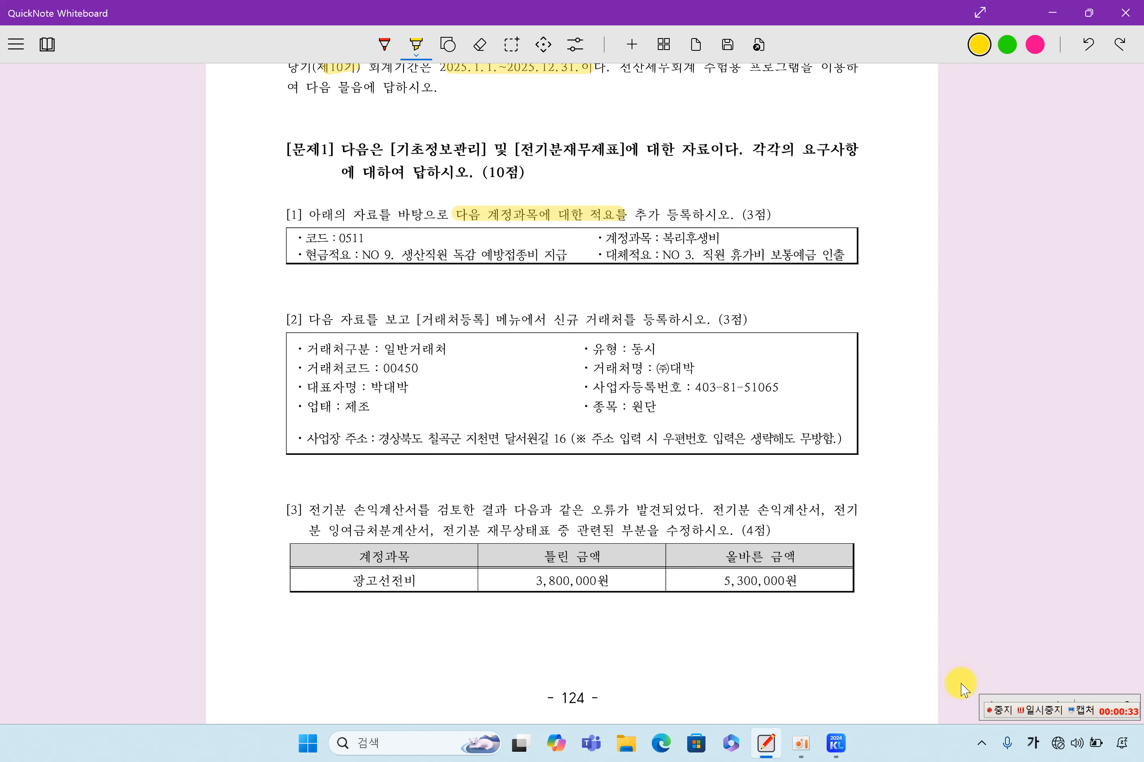
# Switch to KcLep, open 계정과목및적요등록 and go to account code 511.
pyautogui.click(836, 744)
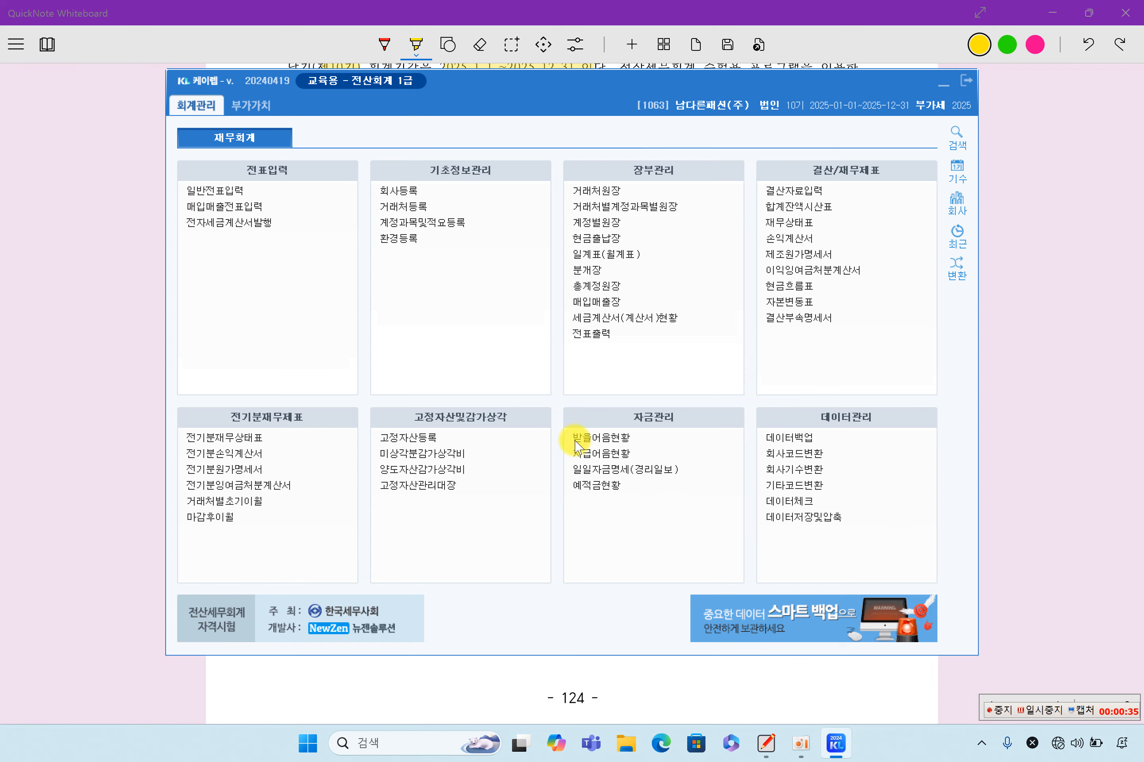
pyautogui.click(460, 221)
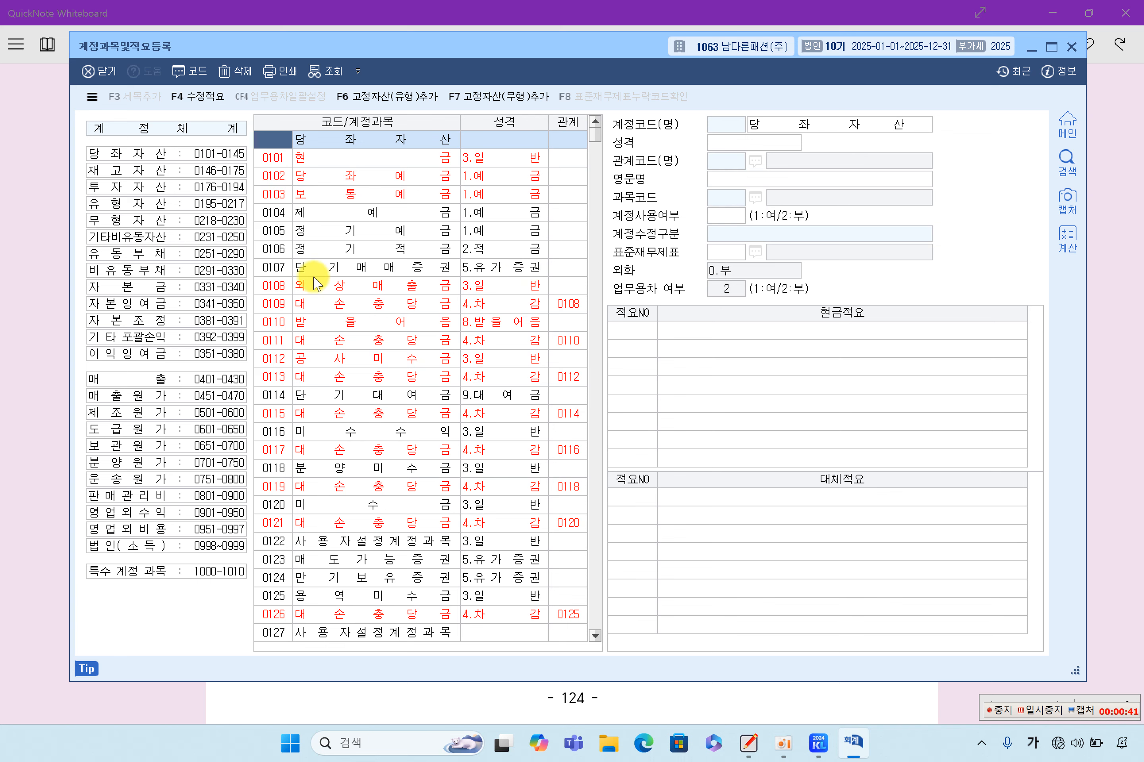
pyautogui.click(297, 251)
pyautogui.click(283, 237)
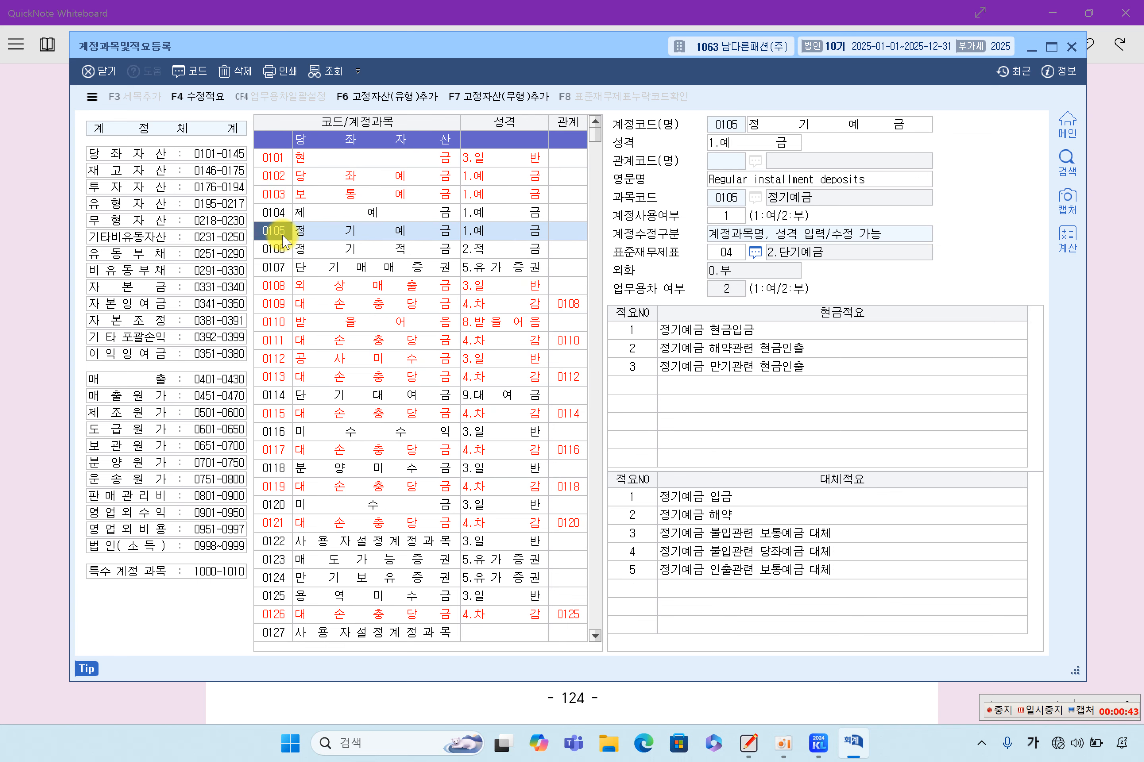
pyautogui.write('511')
pyautogui.press('Return')
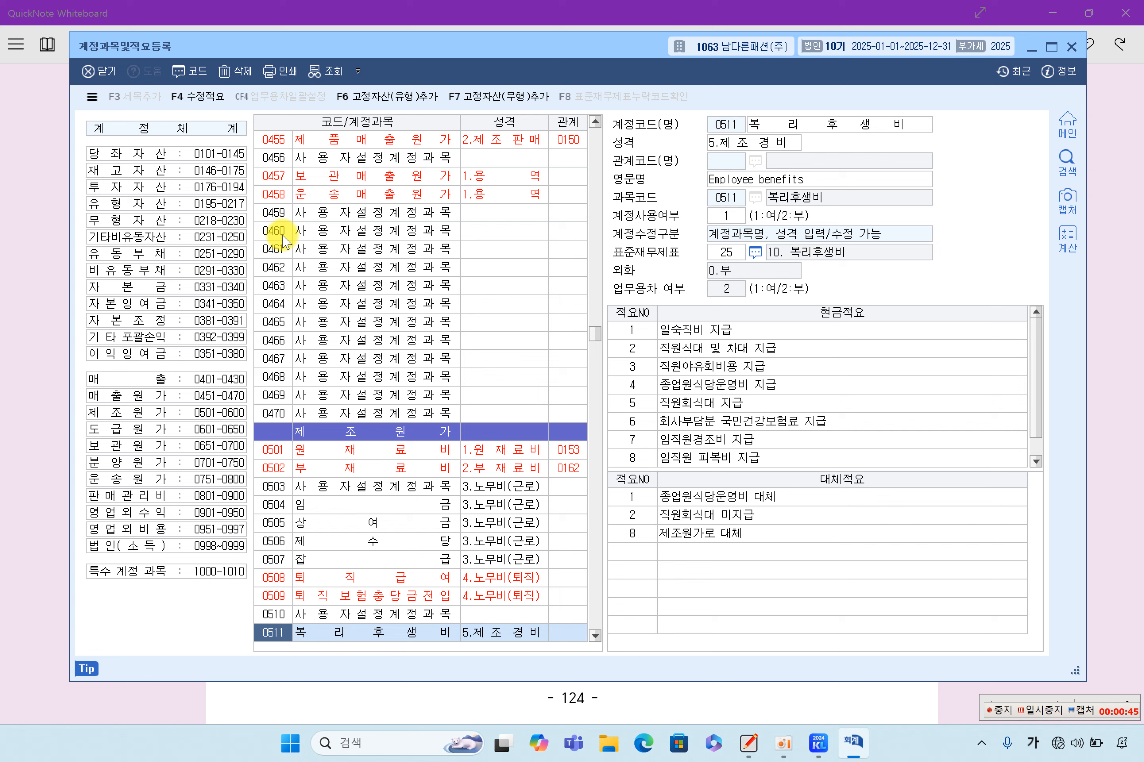
# Add cash memo 9 "생산직원 독감 예방접종비 지급" and transfer memo 3 "직원 휴가비 보통예금 인출" to account 0511 복리후생비.
pyautogui.scroll(-4, 411, 394)
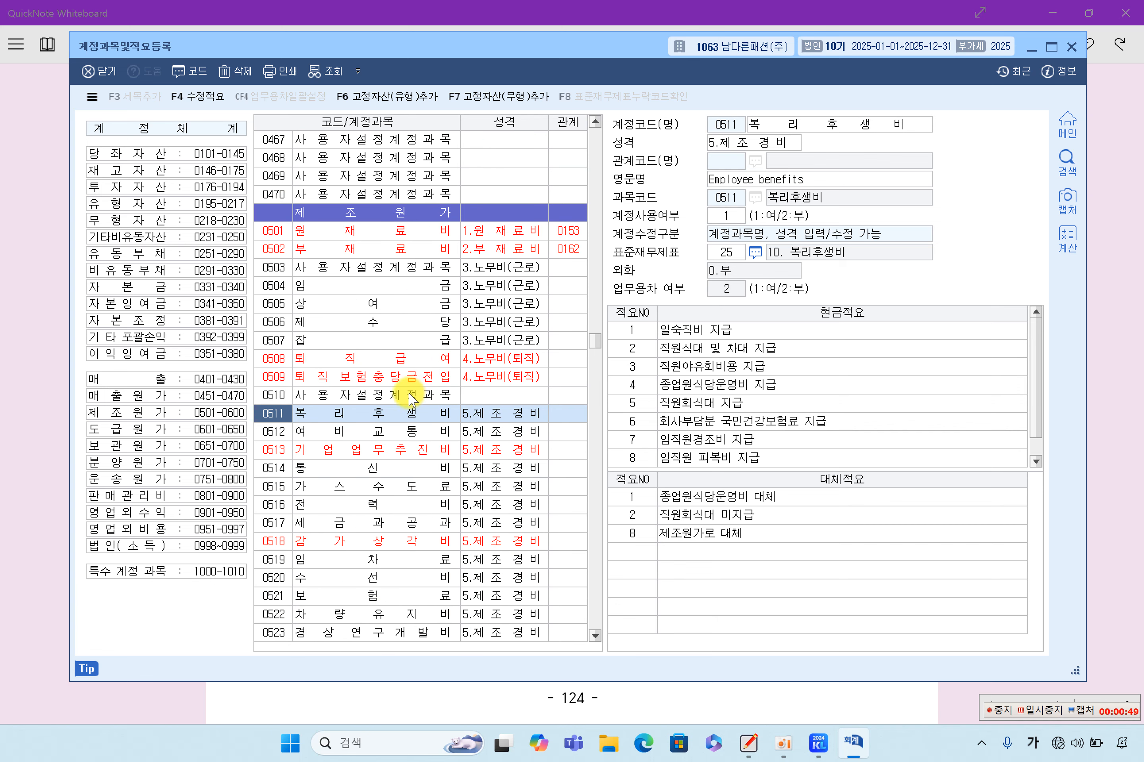
pyautogui.click(736, 405)
pyautogui.scroll(-1, 747, 453)
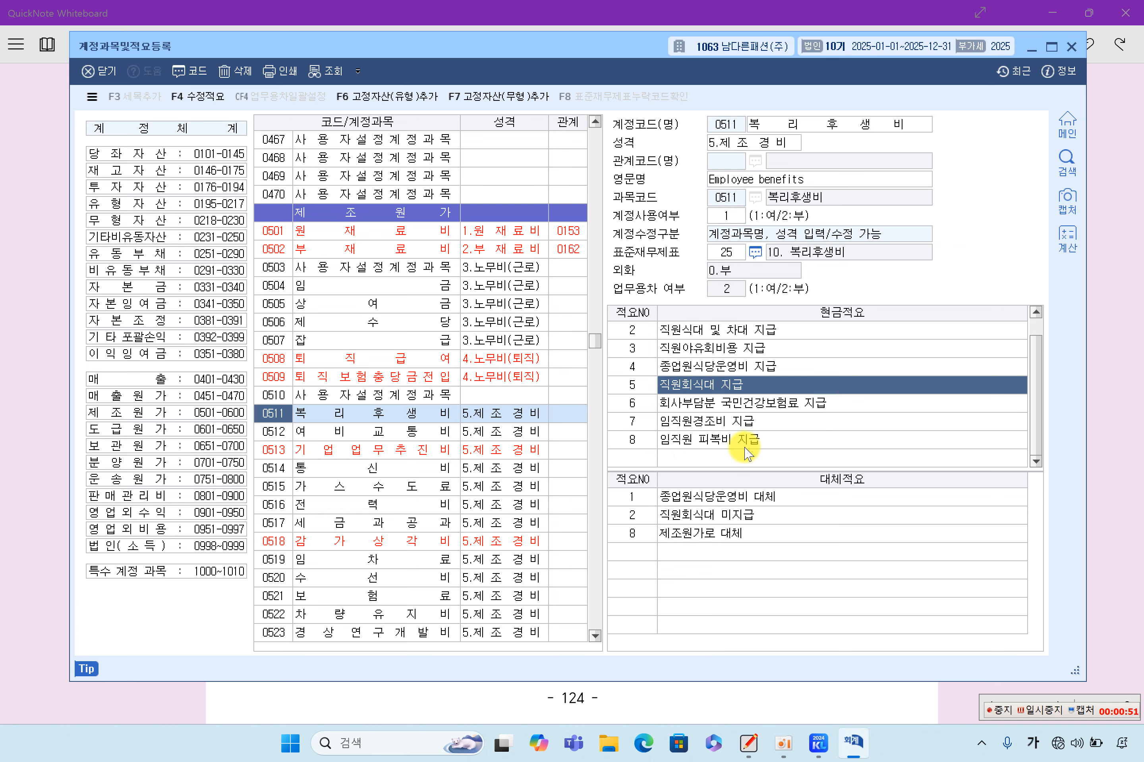
pyautogui.click(644, 459)
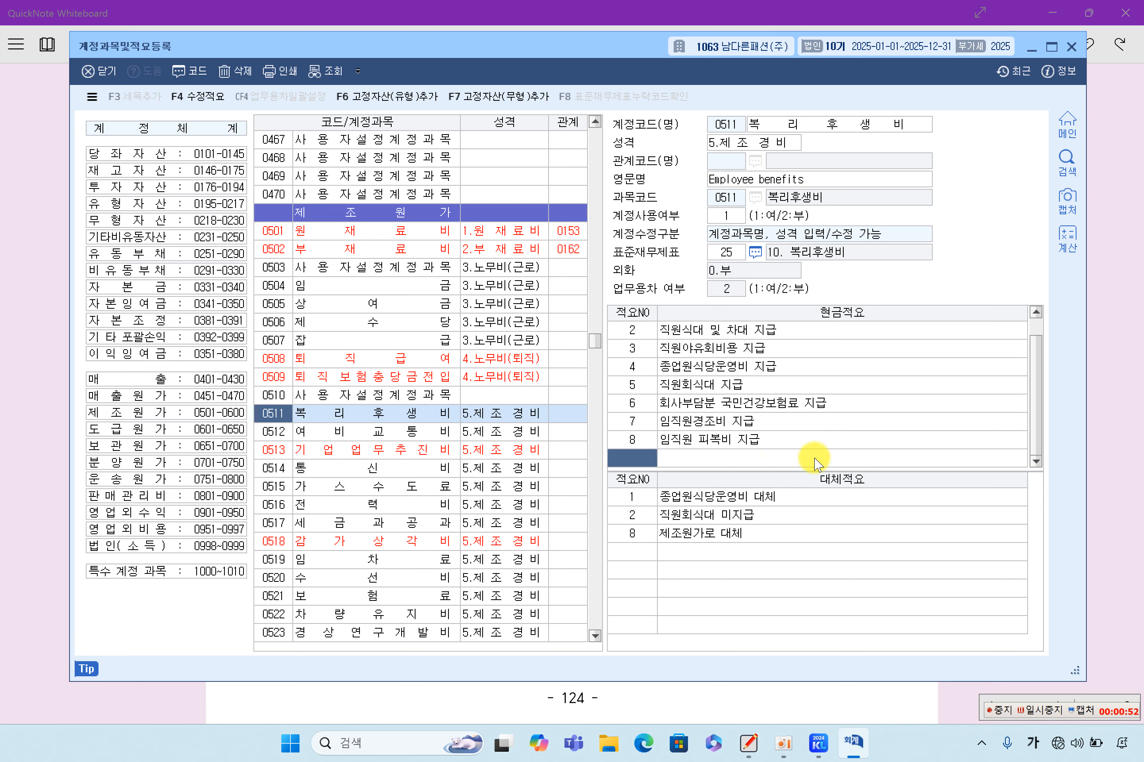
pyautogui.click(861, 448)
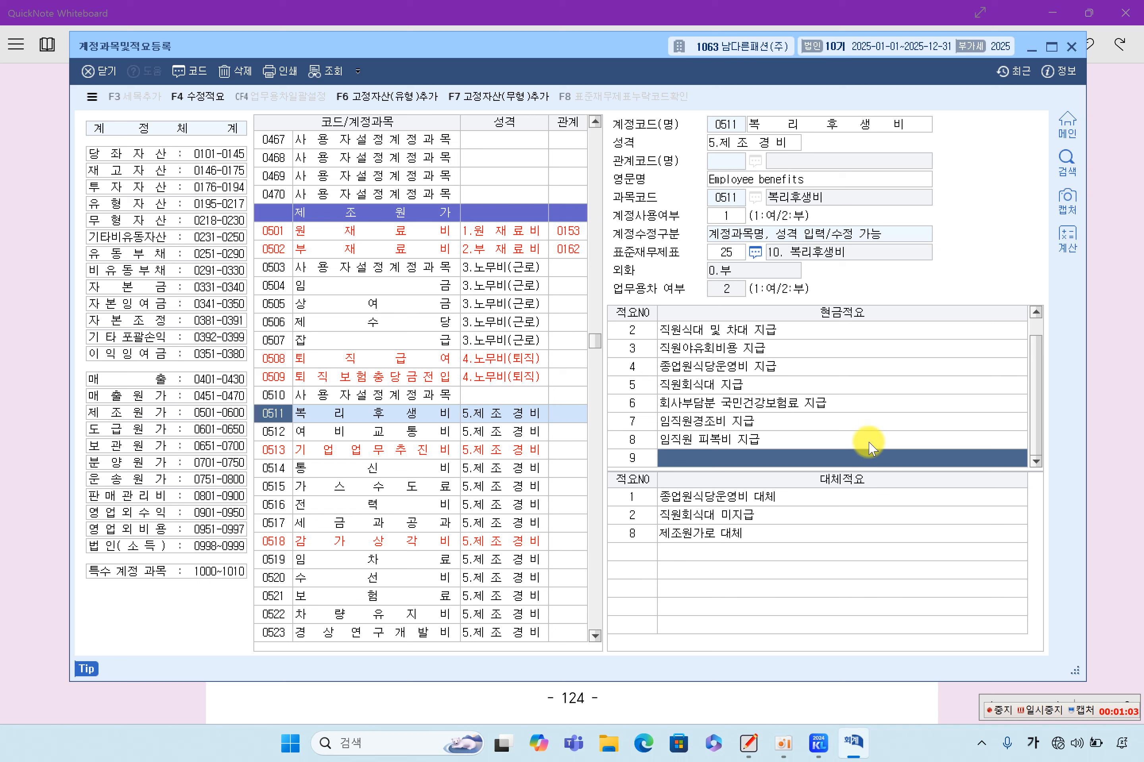
pyautogui.click(1039, 709)
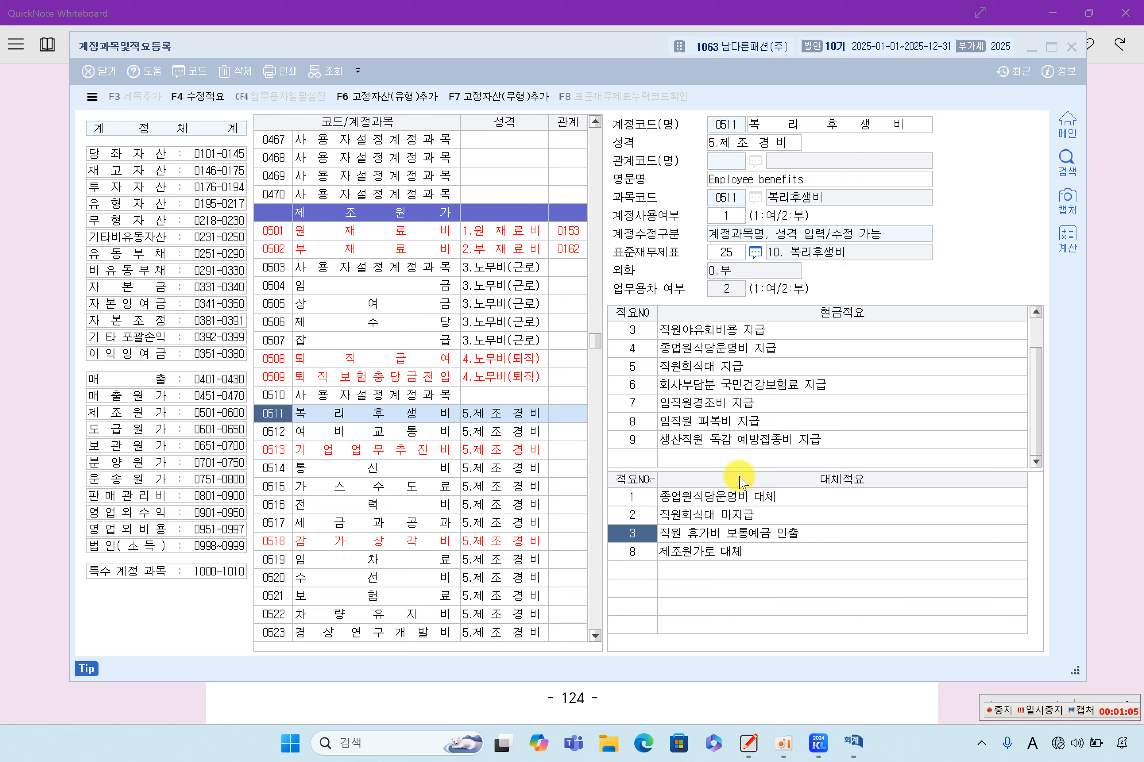
# Review the number and text of cash memo 9 and transfer memo 3 for account 0511.
pyautogui.click(631, 439)
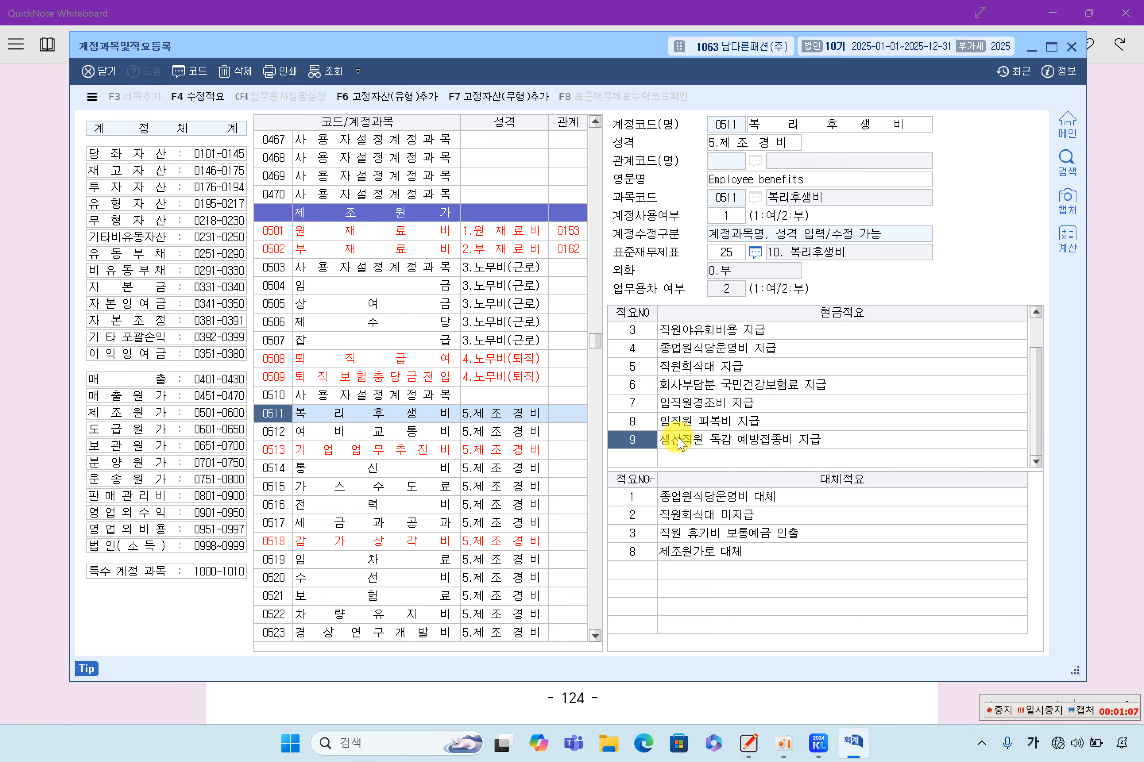
pyautogui.click(674, 440)
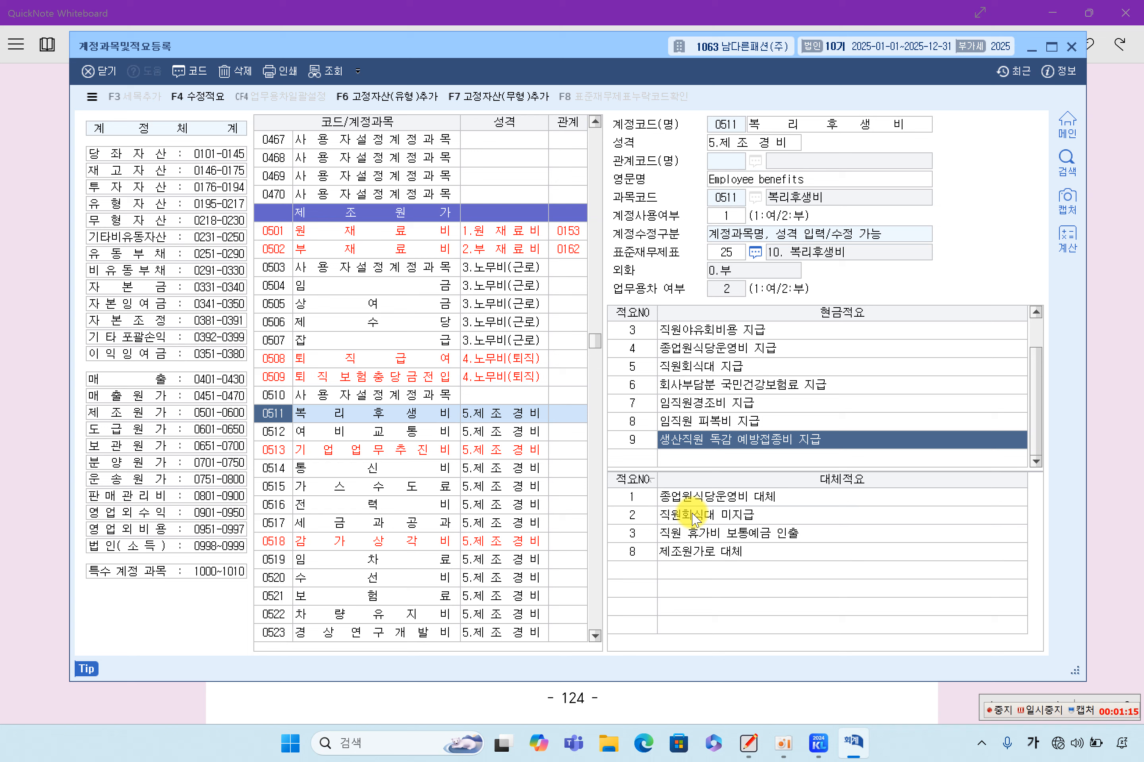
pyautogui.click(633, 534)
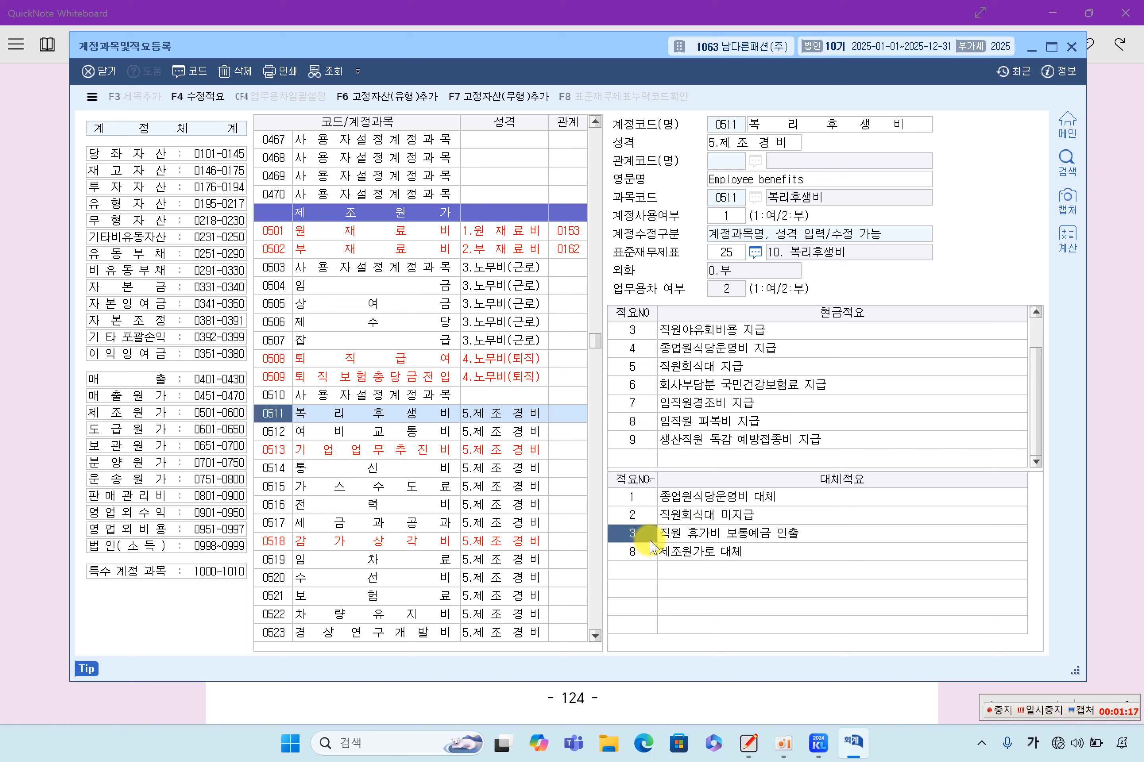
pyautogui.click(707, 534)
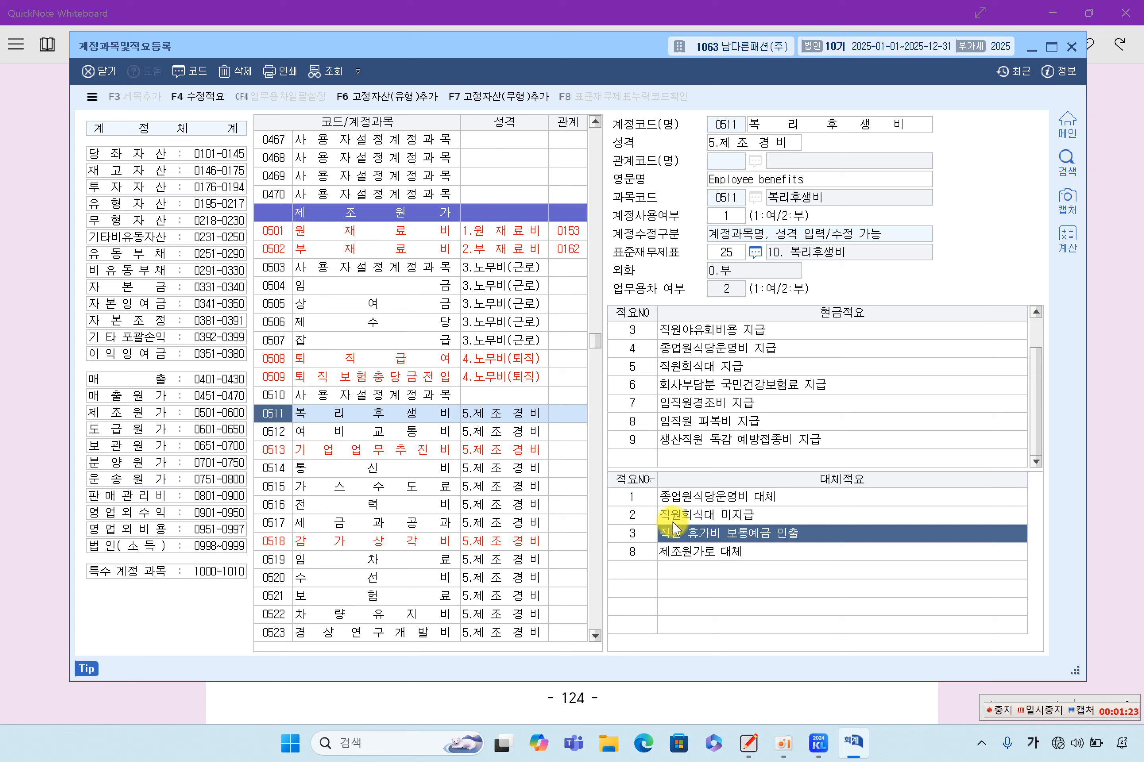
pyautogui.click(646, 500)
pyautogui.click(640, 517)
pyautogui.click(638, 533)
pyautogui.click(667, 534)
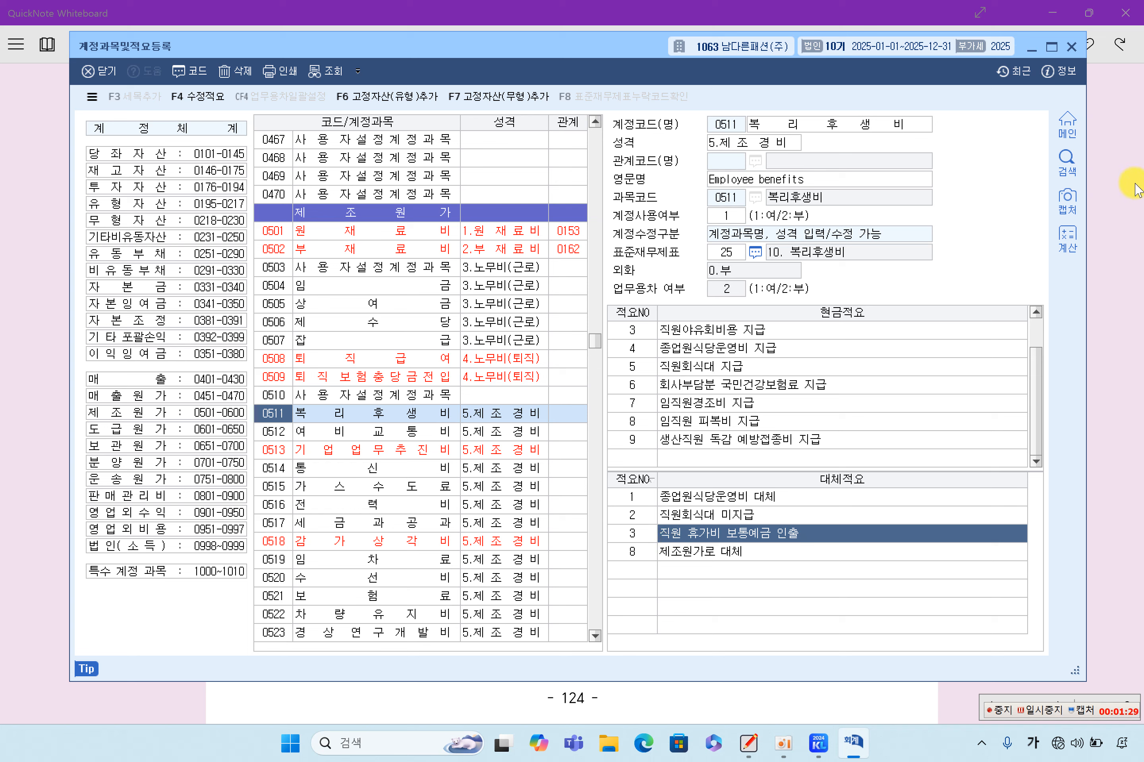
# Close 계정과목및적요등록 and highlight the instruction on registering a new client through [거래처등록] in question [2].
pyautogui.click(1072, 46)
pyautogui.click(1040, 273)
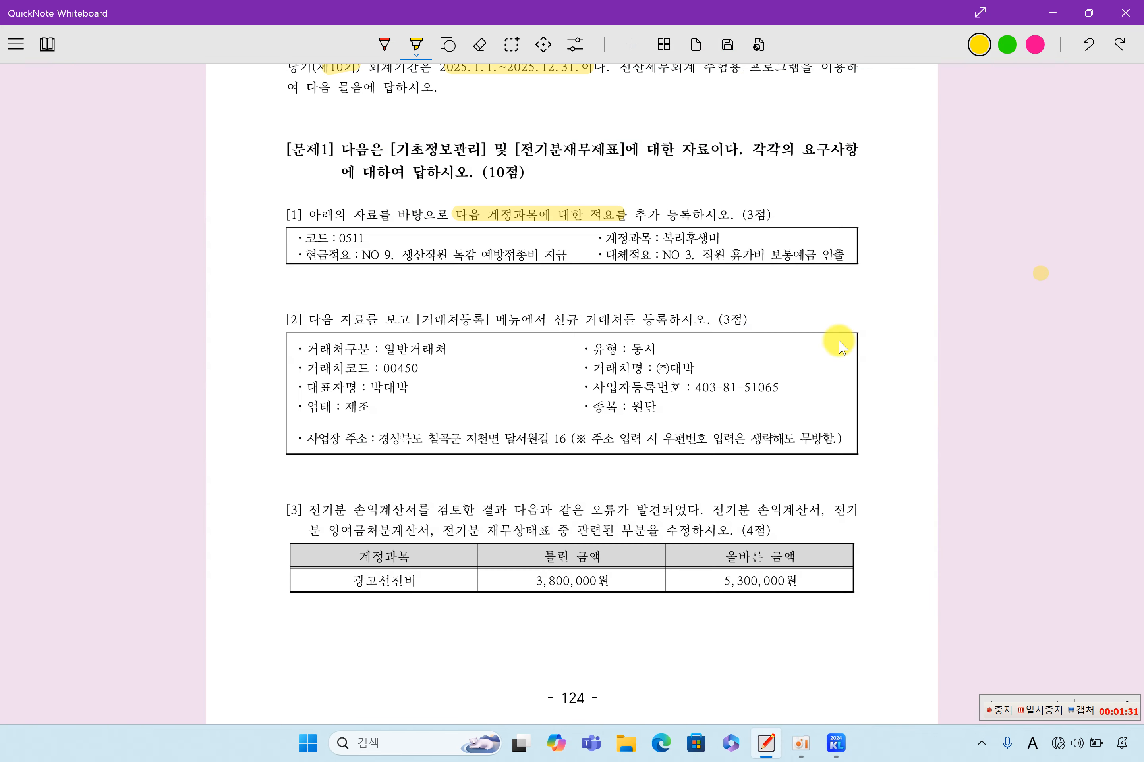
pyautogui.moveTo(405, 321); pyautogui.dragTo(611, 333)
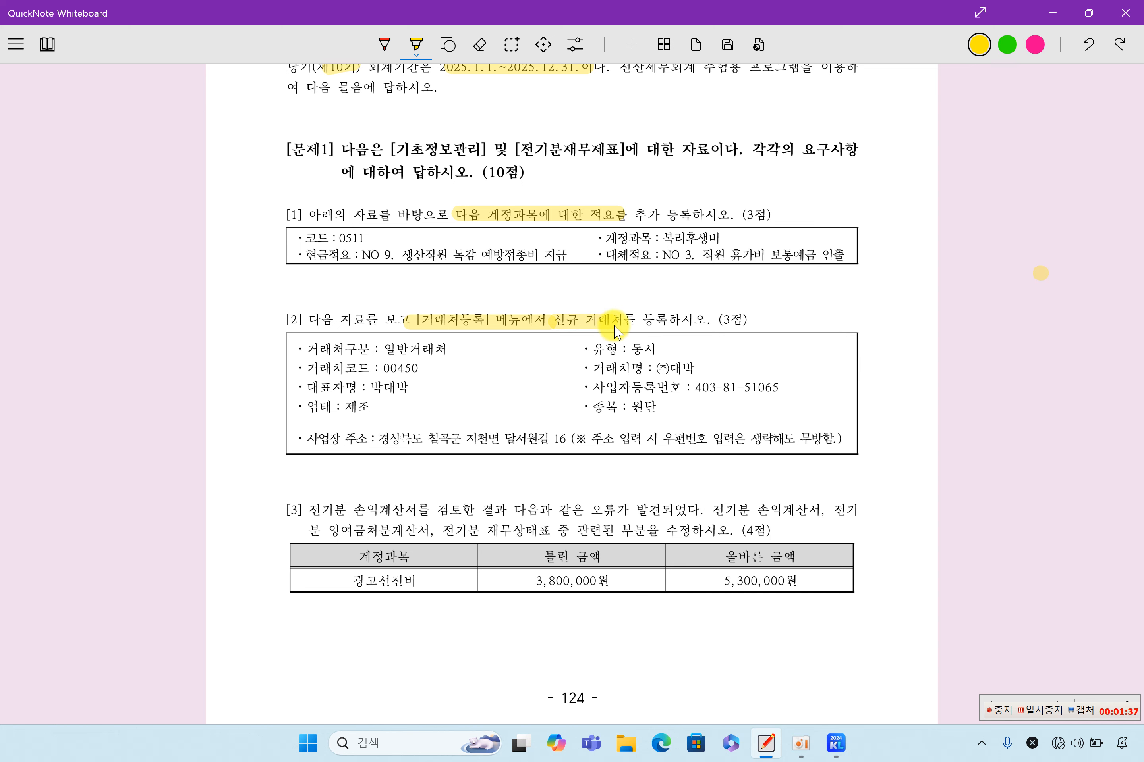
# Switch to KcLep, open 거래처등록 and add general client code 00450 named (주)대박 with type 동시.
pyautogui.click(848, 748)
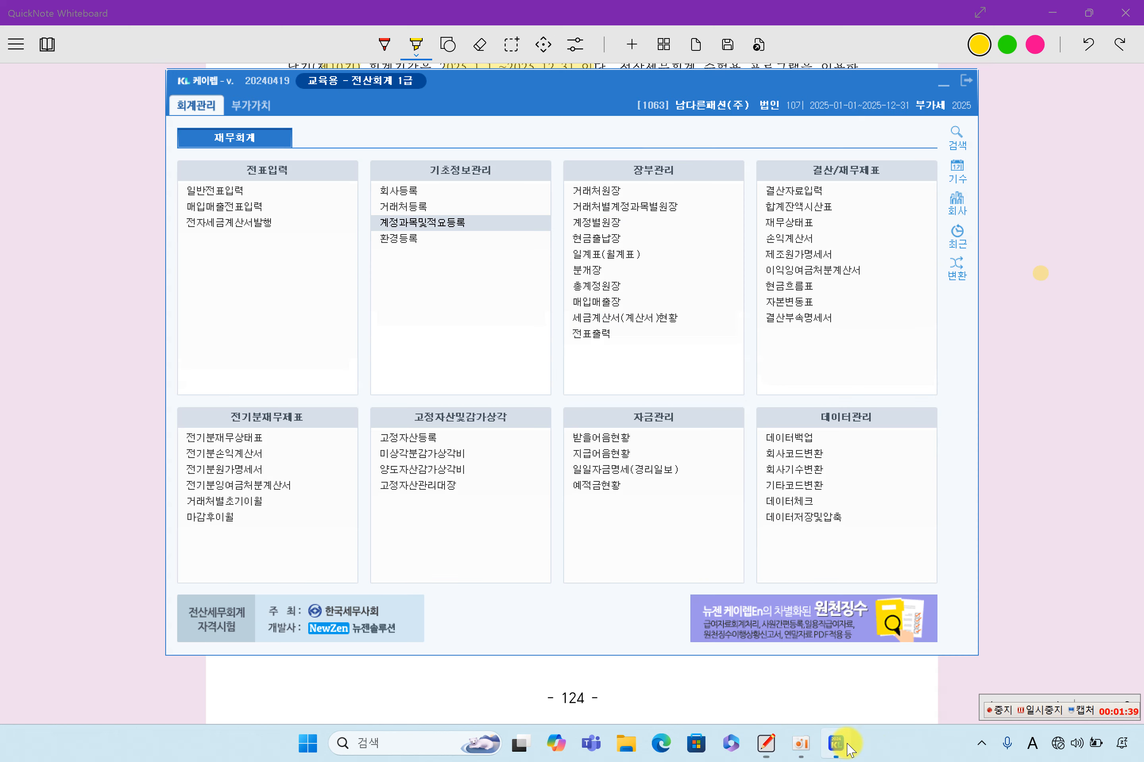
pyautogui.click(434, 208)
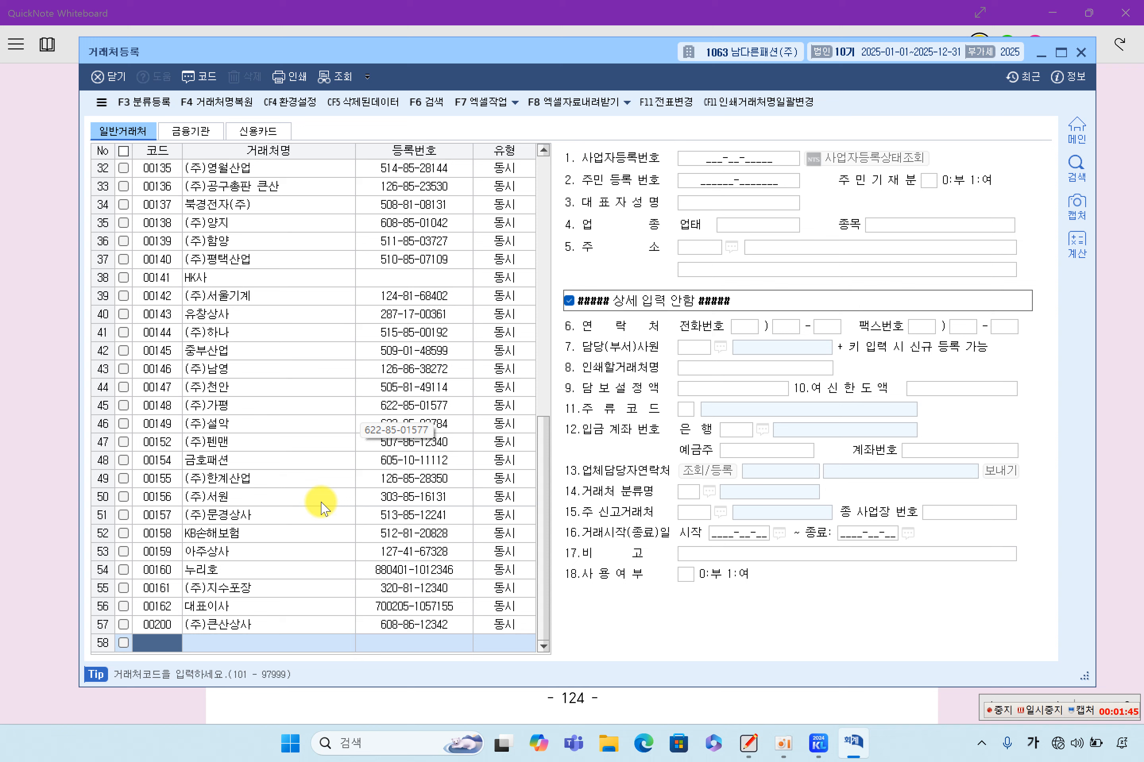
pyautogui.write('450')
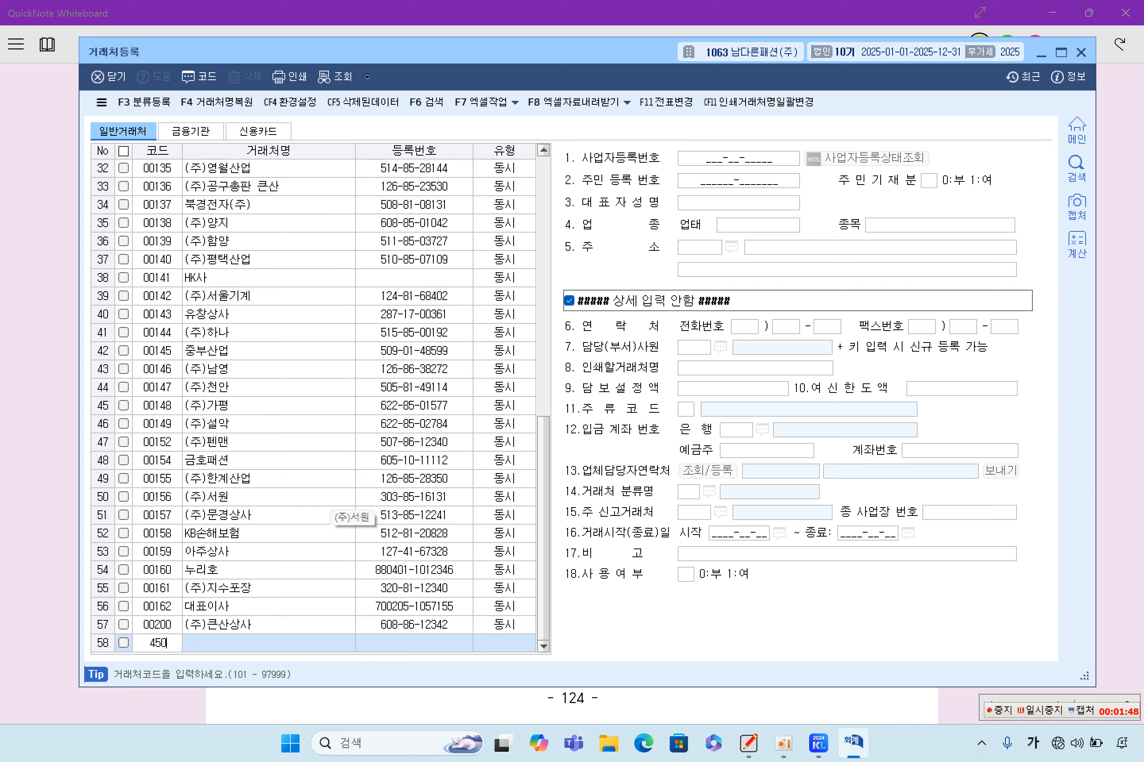
pyautogui.press('Return')
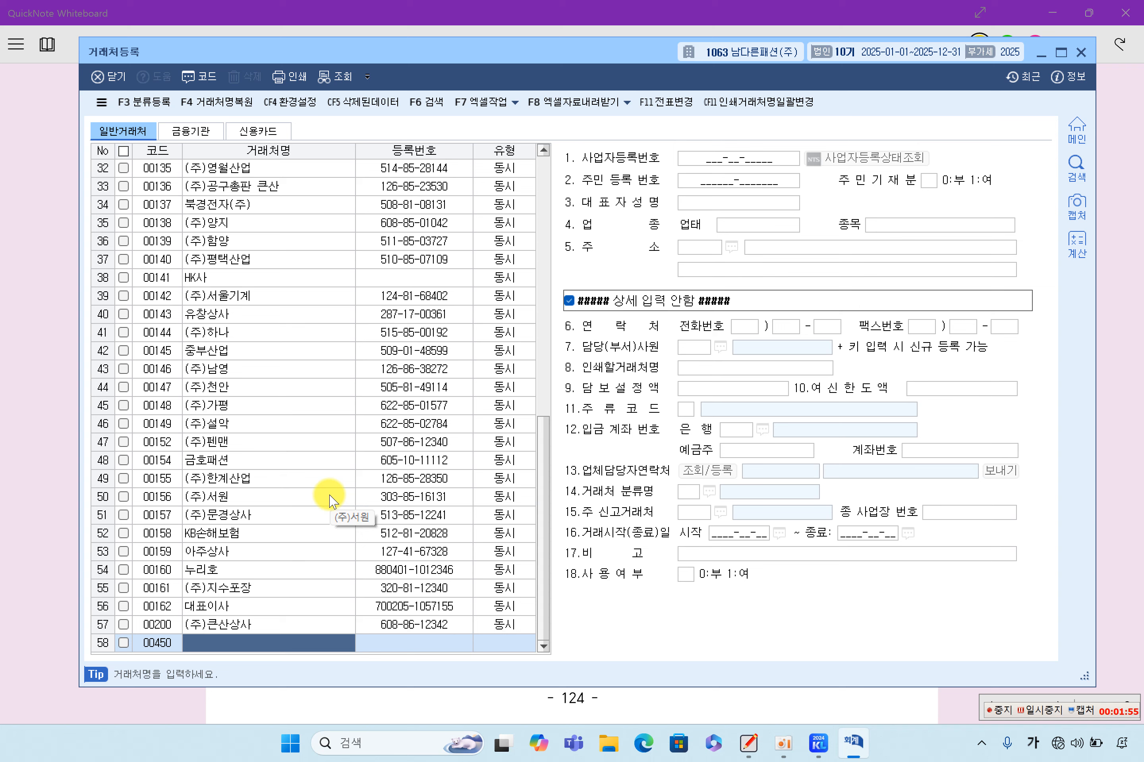
pyautogui.write('(')
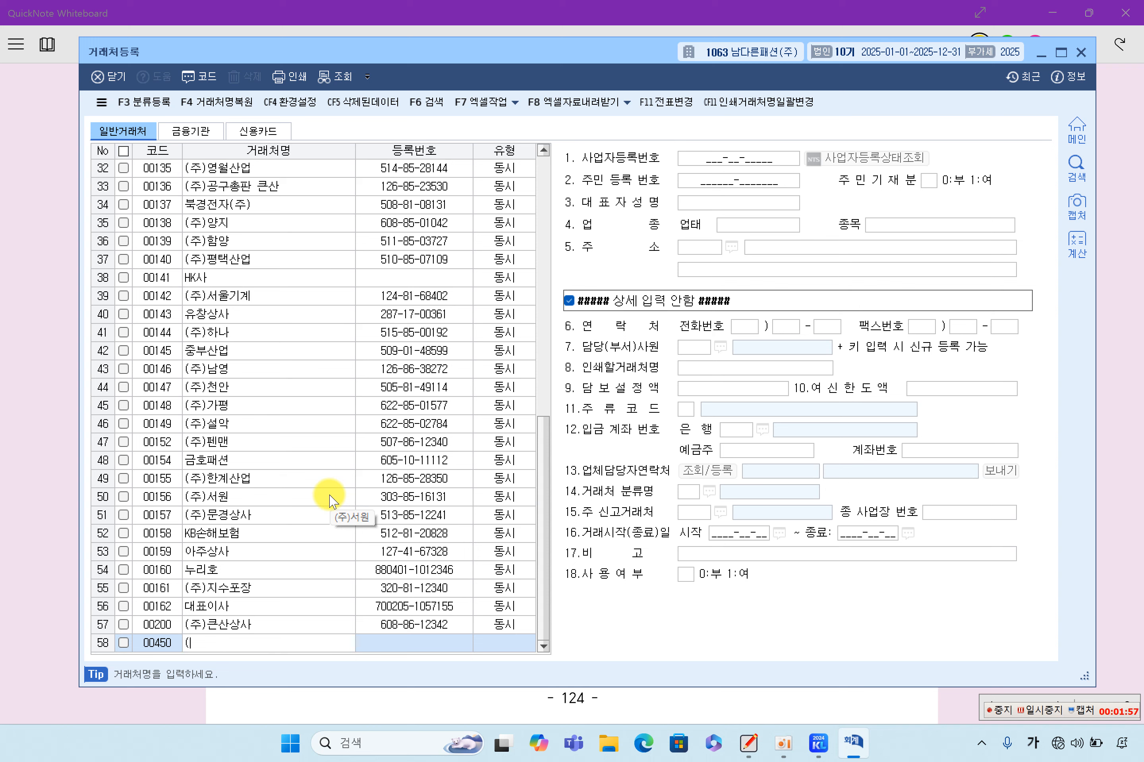
pyautogui.write('주)대박')
pyautogui.press('Return')
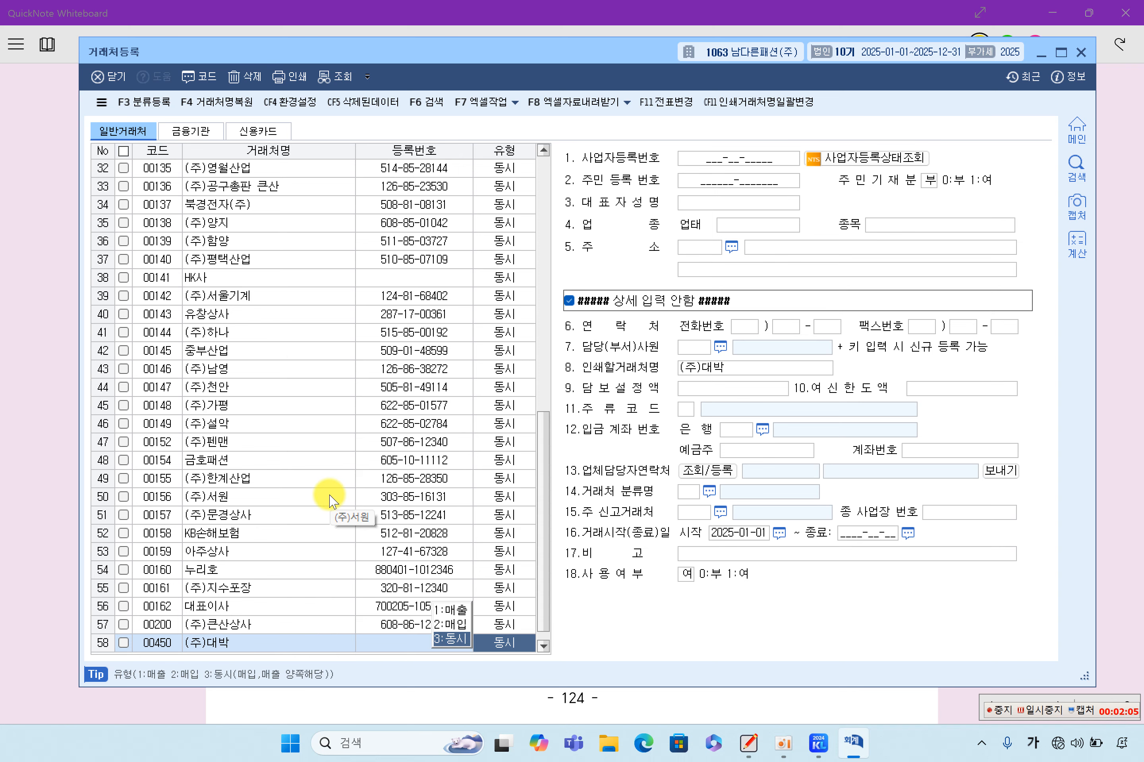
pyautogui.press('Return')
pyautogui.press('Up')
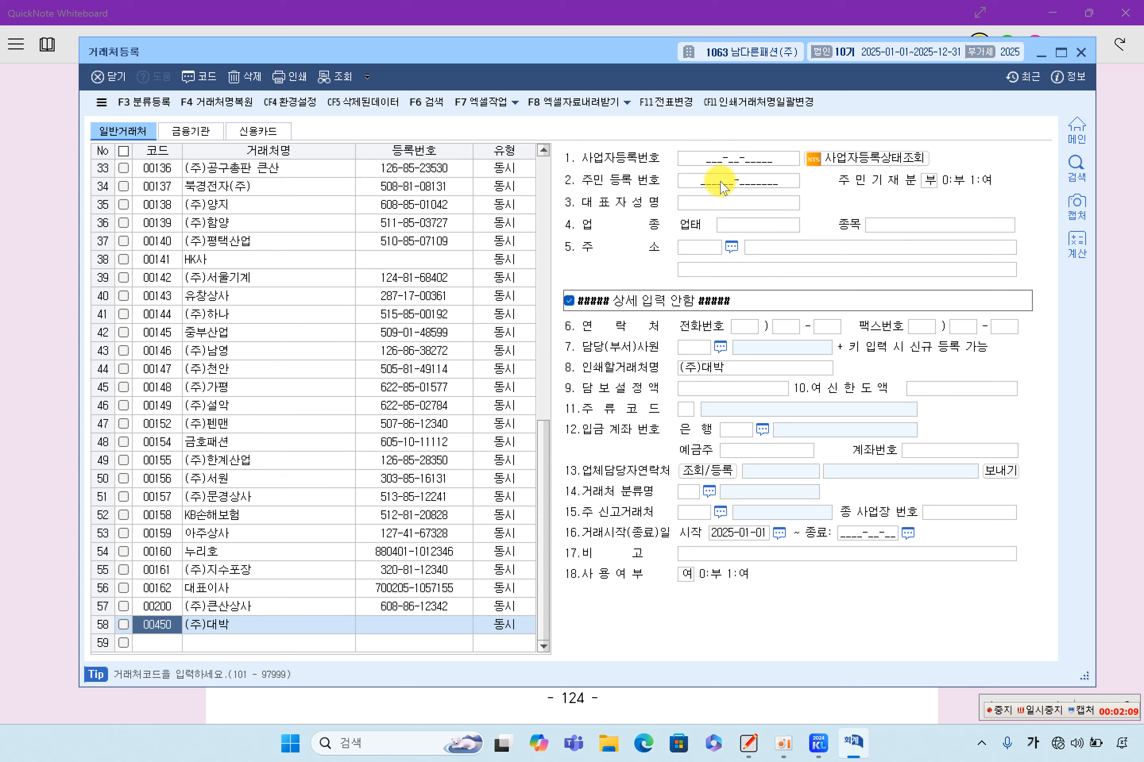
# Enter client 00450's business registration number, representative name and business address, with 업태 제조 and 종목 원단.
pyautogui.click(739, 162)
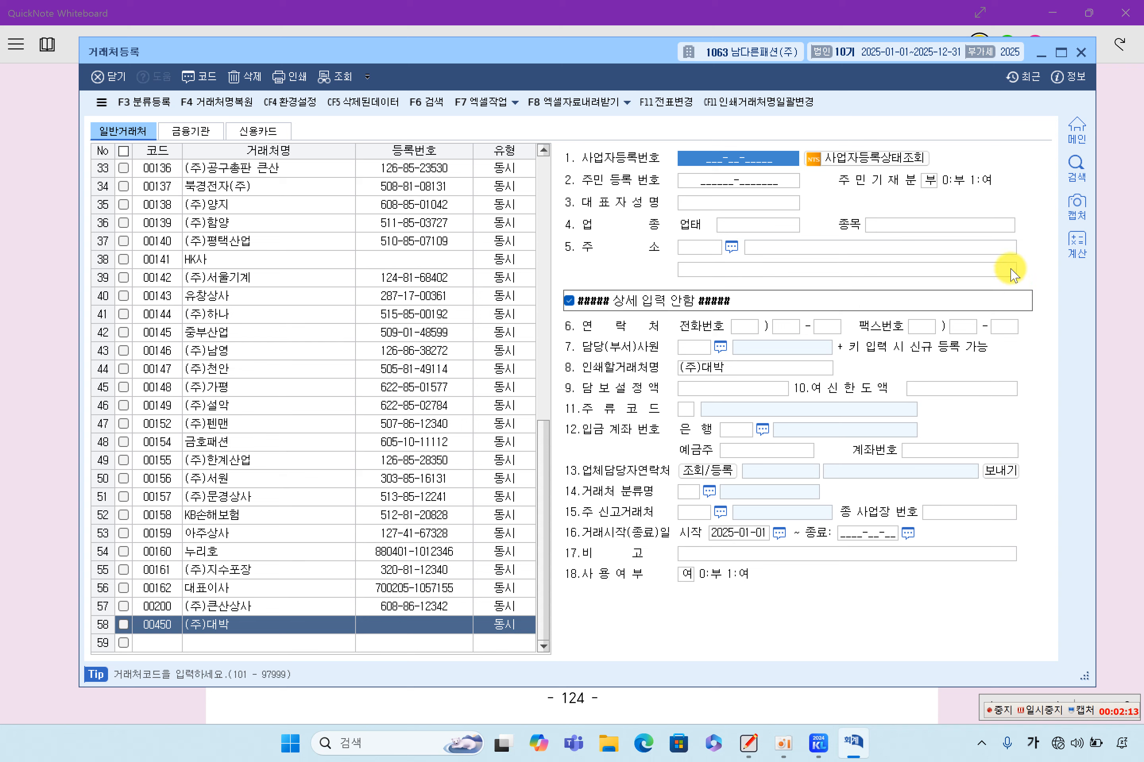
pyautogui.write('403-81-')
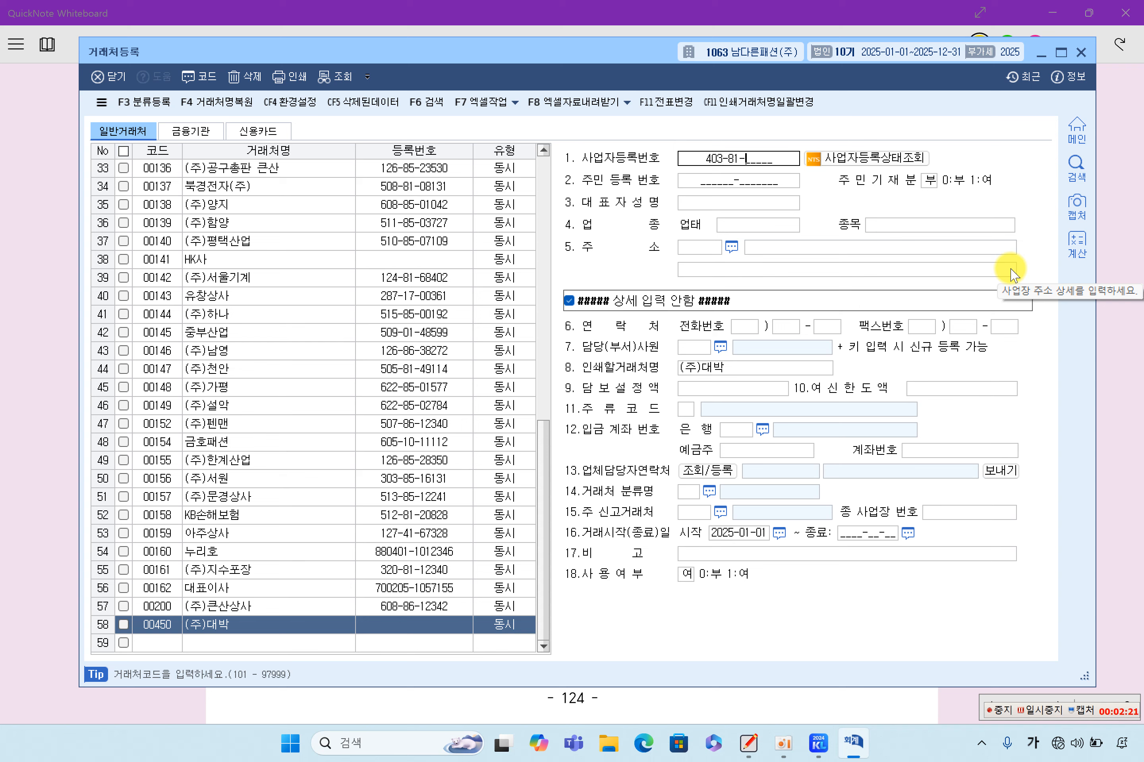
pyautogui.write('65')
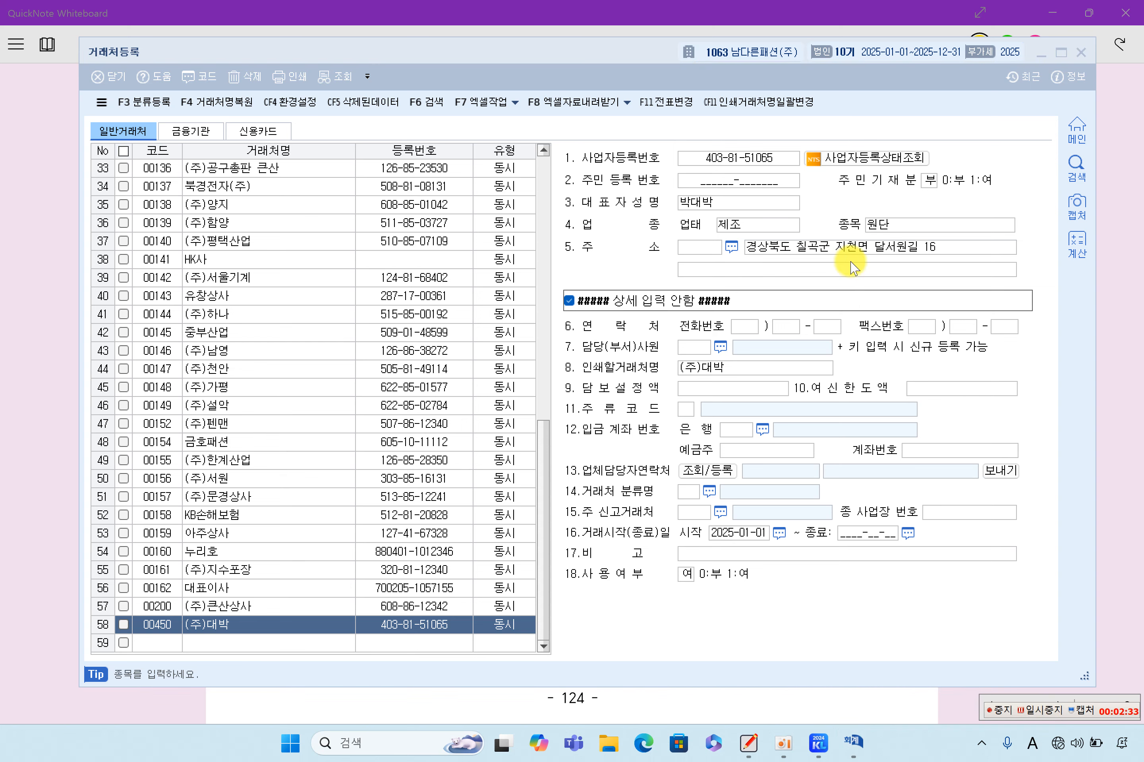
# Review the 업태, 종목 and address fields of client 00450 in order.
pyautogui.click(750, 224)
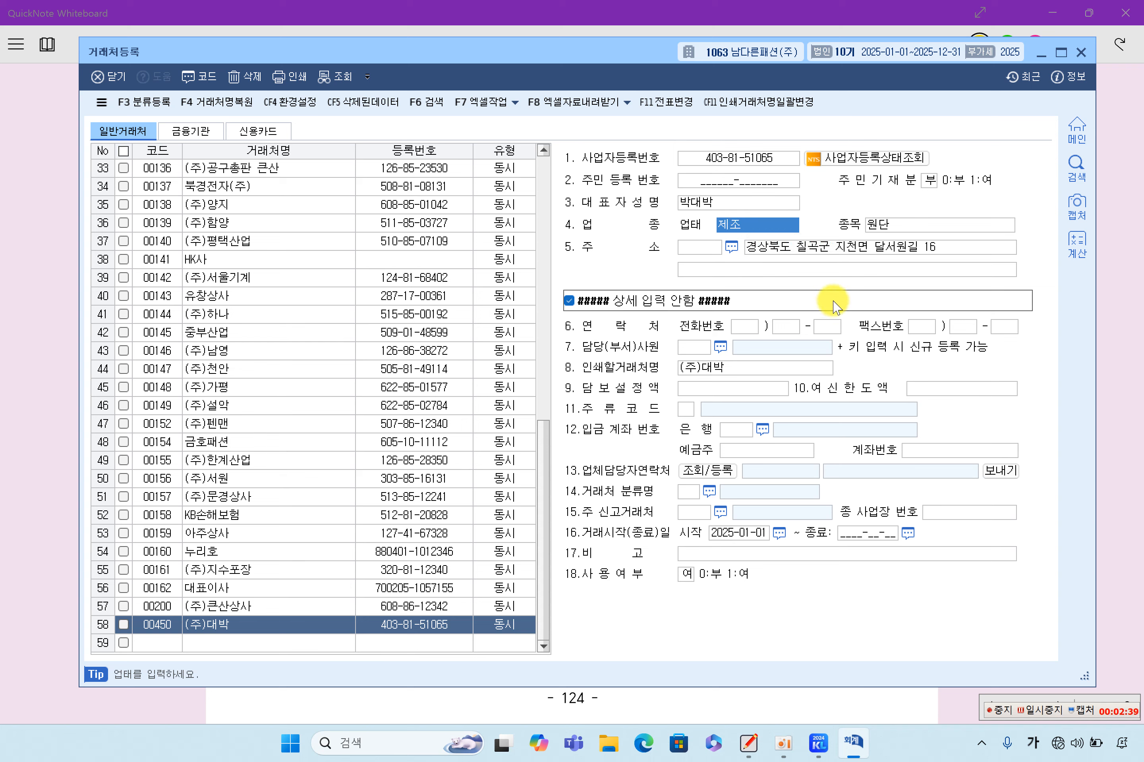
pyautogui.press('Return')
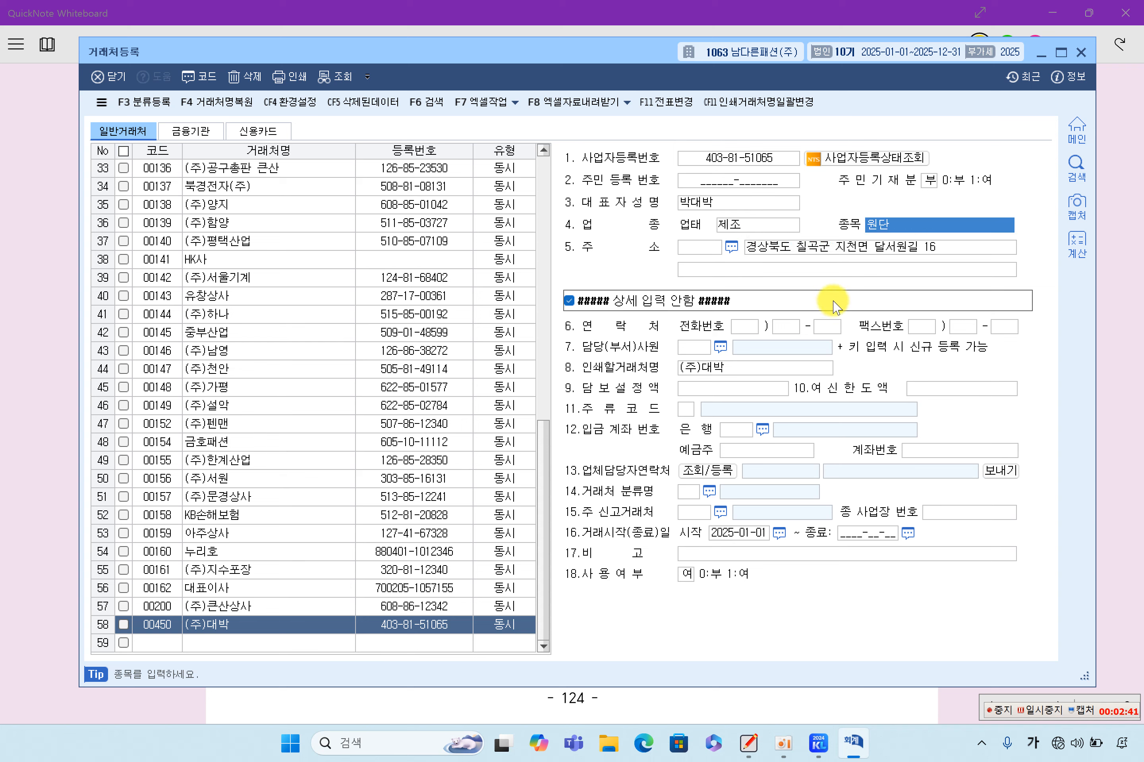
pyautogui.press('Return')
pyautogui.press('Return')
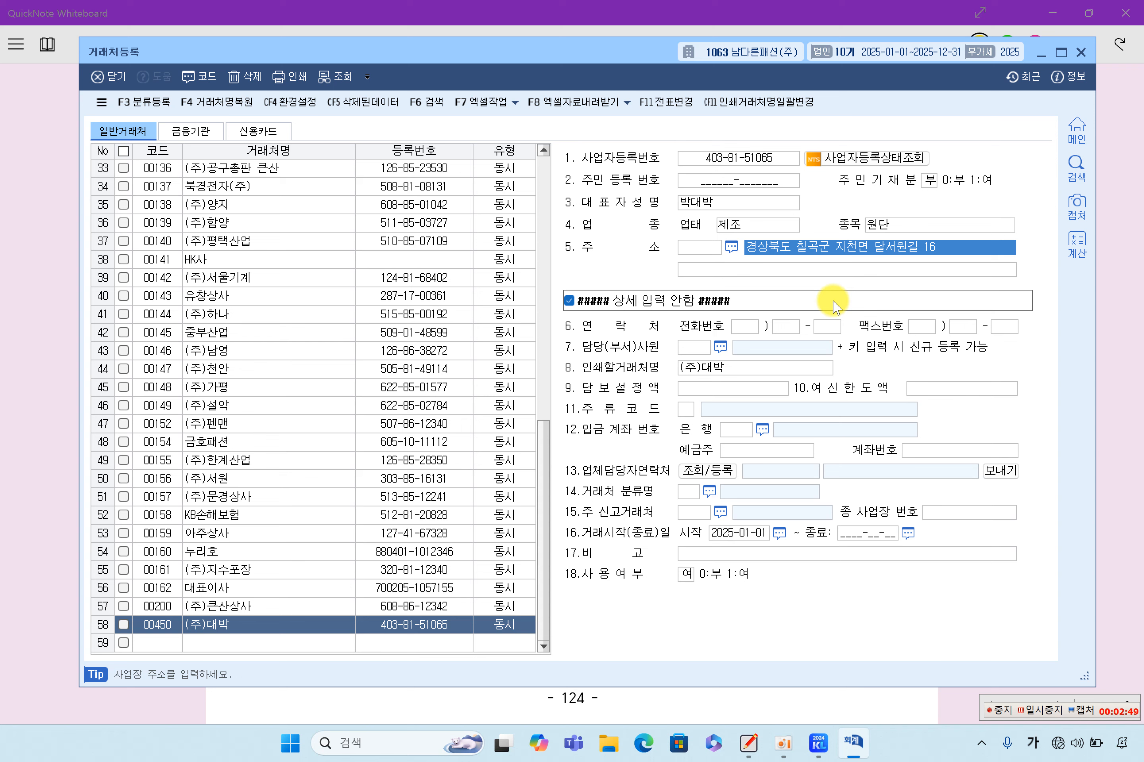
pyautogui.press('Return')
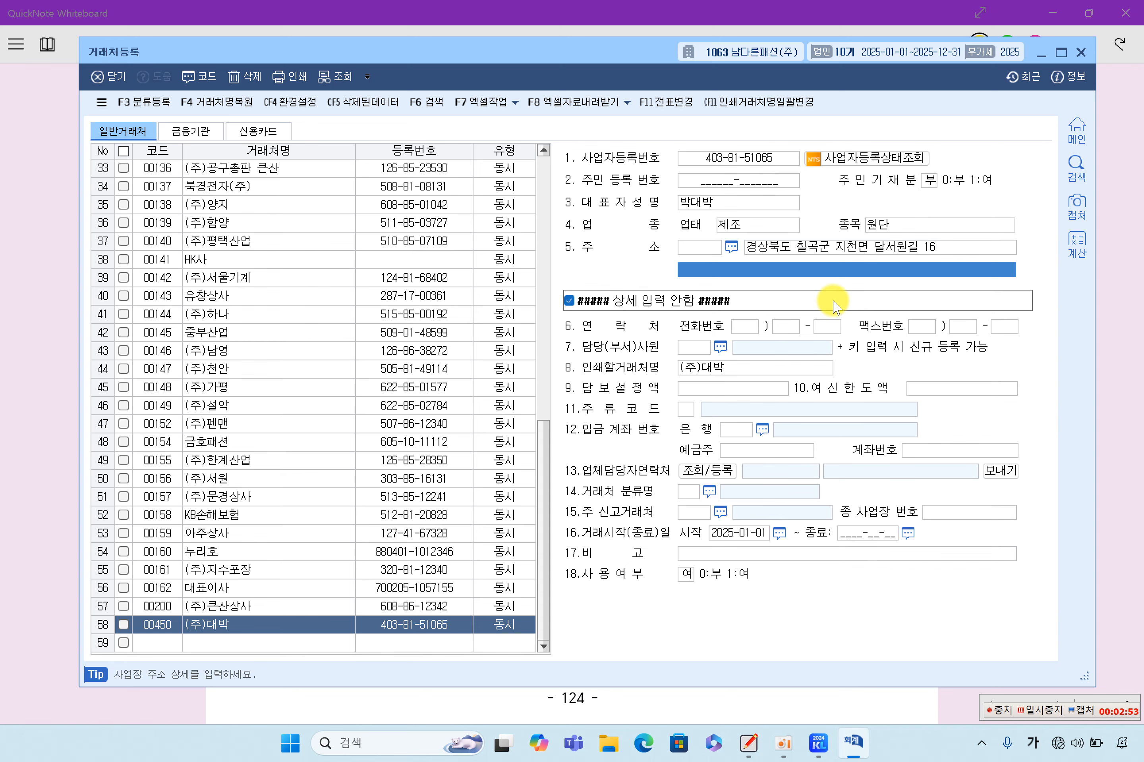
# Close 거래처등록, return to QuickNote Whiteboard and highlight question [3]'s prior-year statements, correction instruction, and 광고선전비 with its amounts 3,800,000원 and 5,300,000원.
pyautogui.click(1080, 52)
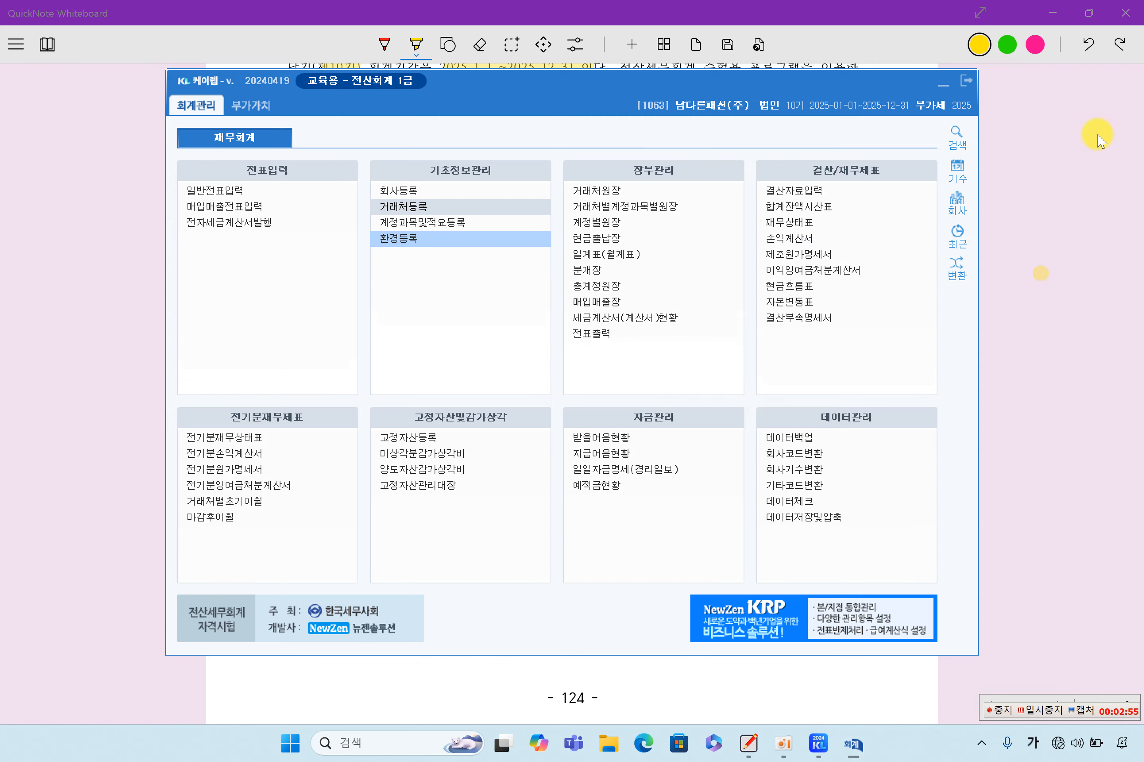
pyautogui.click(1036, 315)
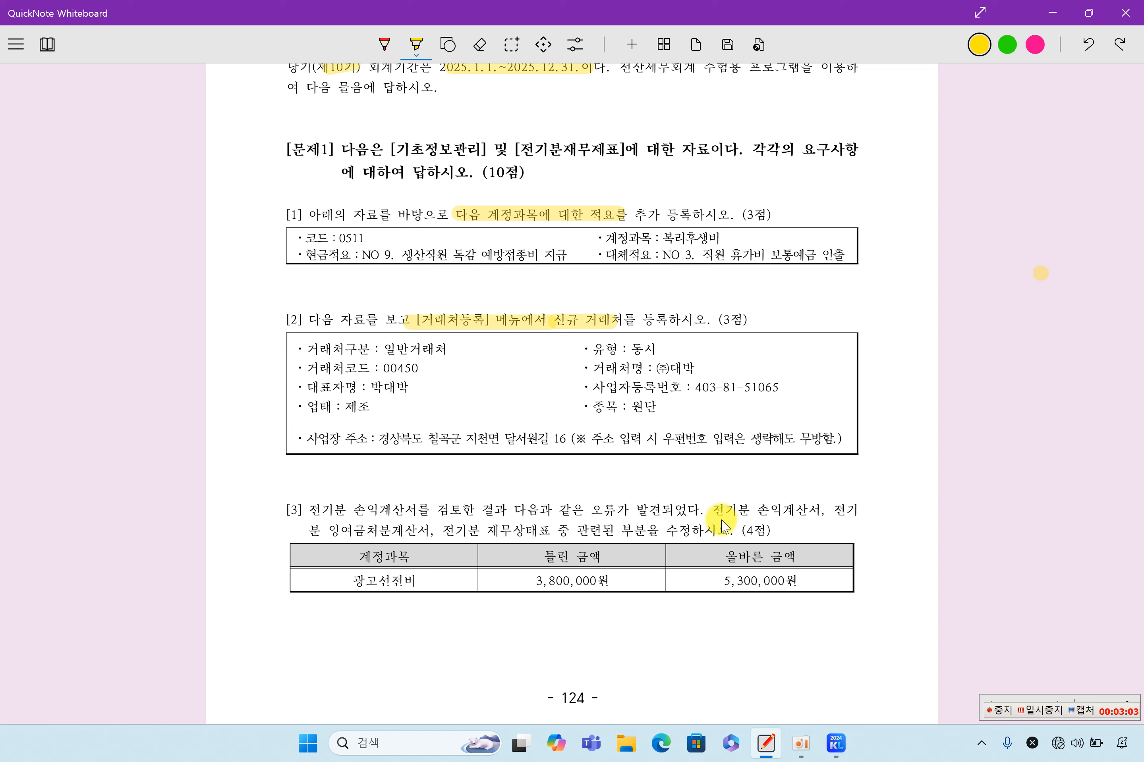
pyautogui.moveTo(716, 512); pyautogui.dragTo(800, 514)
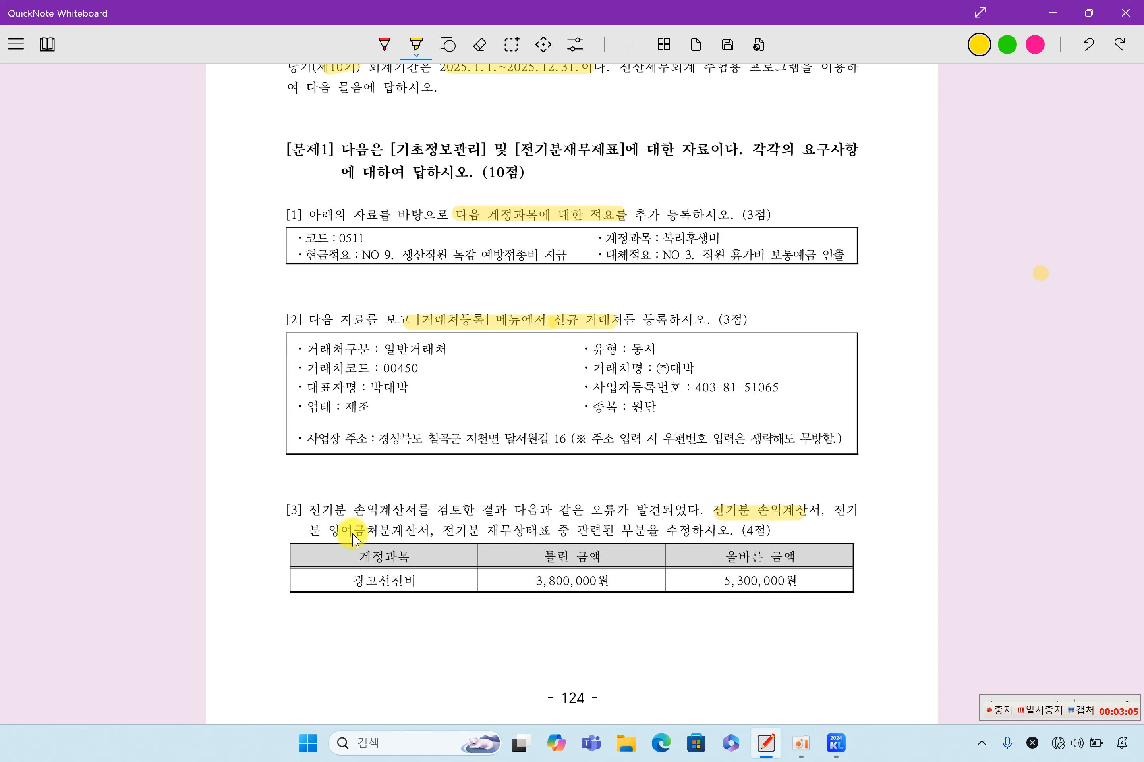
pyautogui.moveTo(342, 530); pyautogui.dragTo(689, 533)
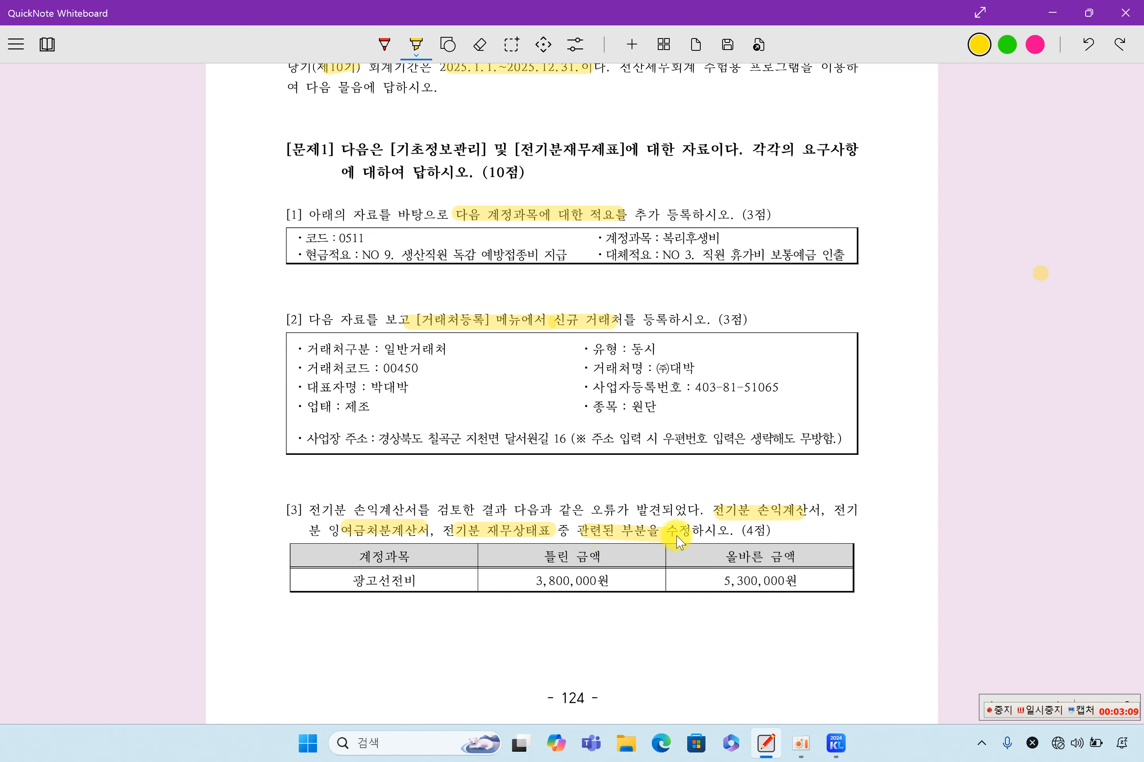
pyautogui.moveTo(354, 582); pyautogui.dragTo(421, 582)
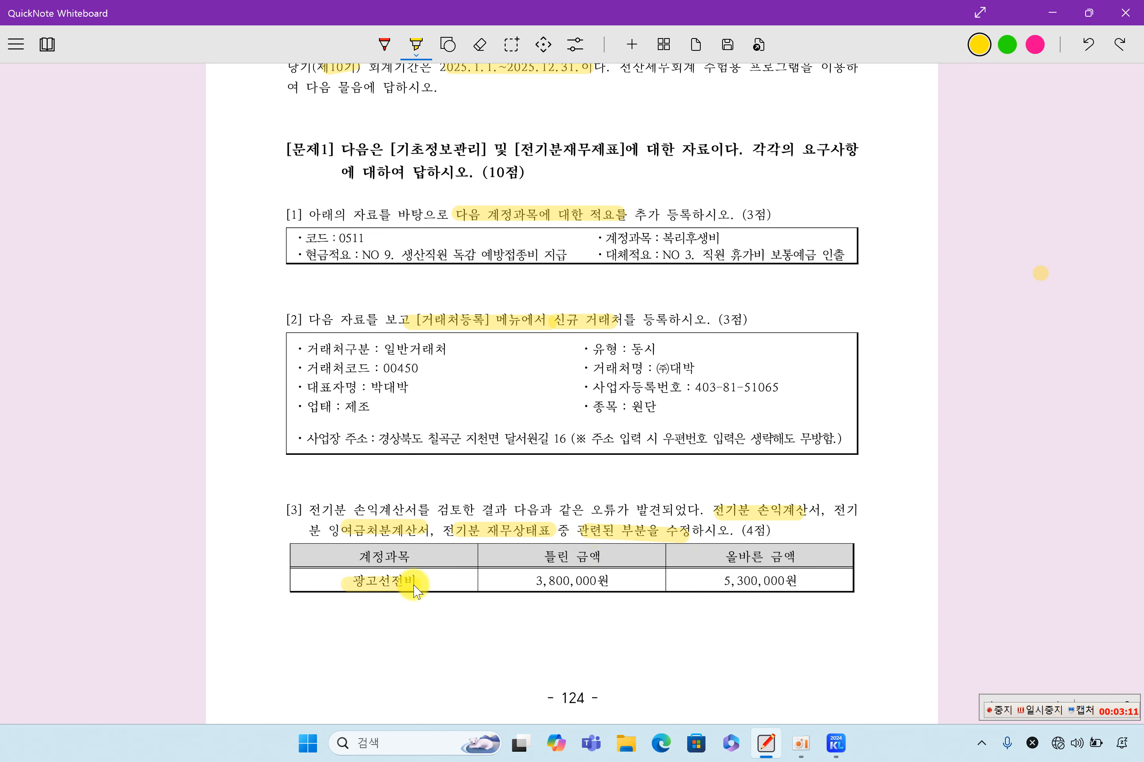
pyautogui.moveTo(532, 580); pyautogui.dragTo(591, 581)
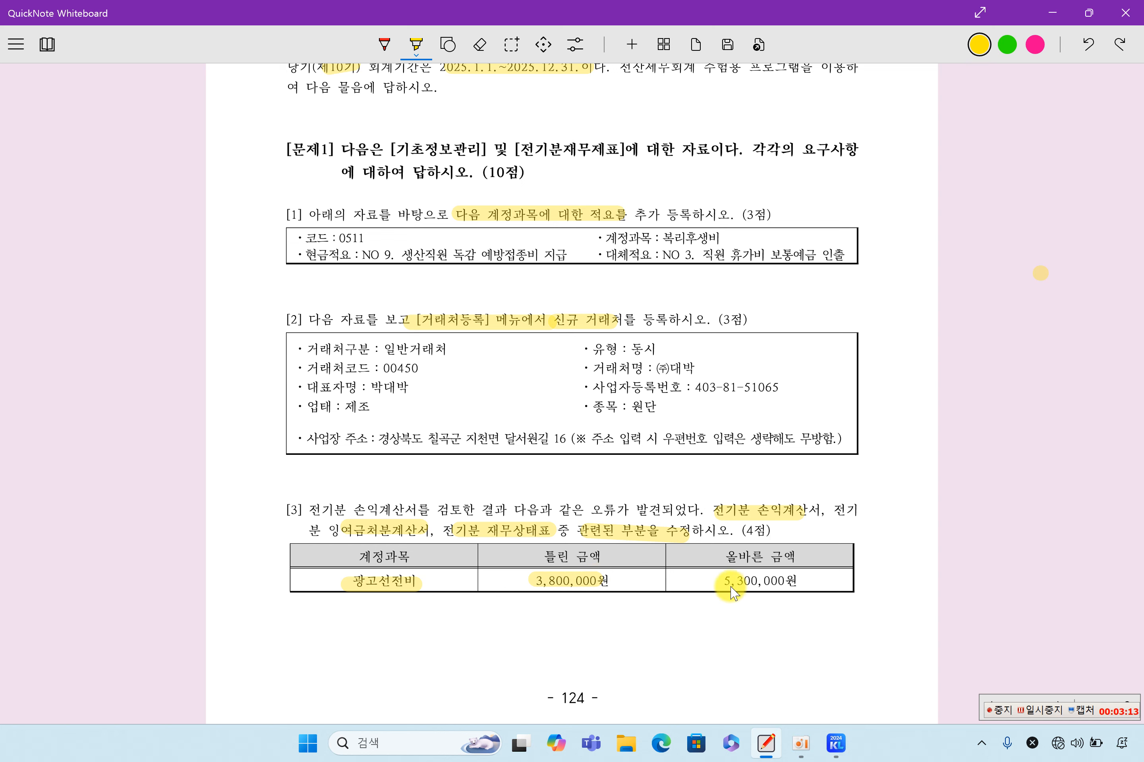
pyautogui.moveTo(720, 581); pyautogui.dragTo(805, 582)
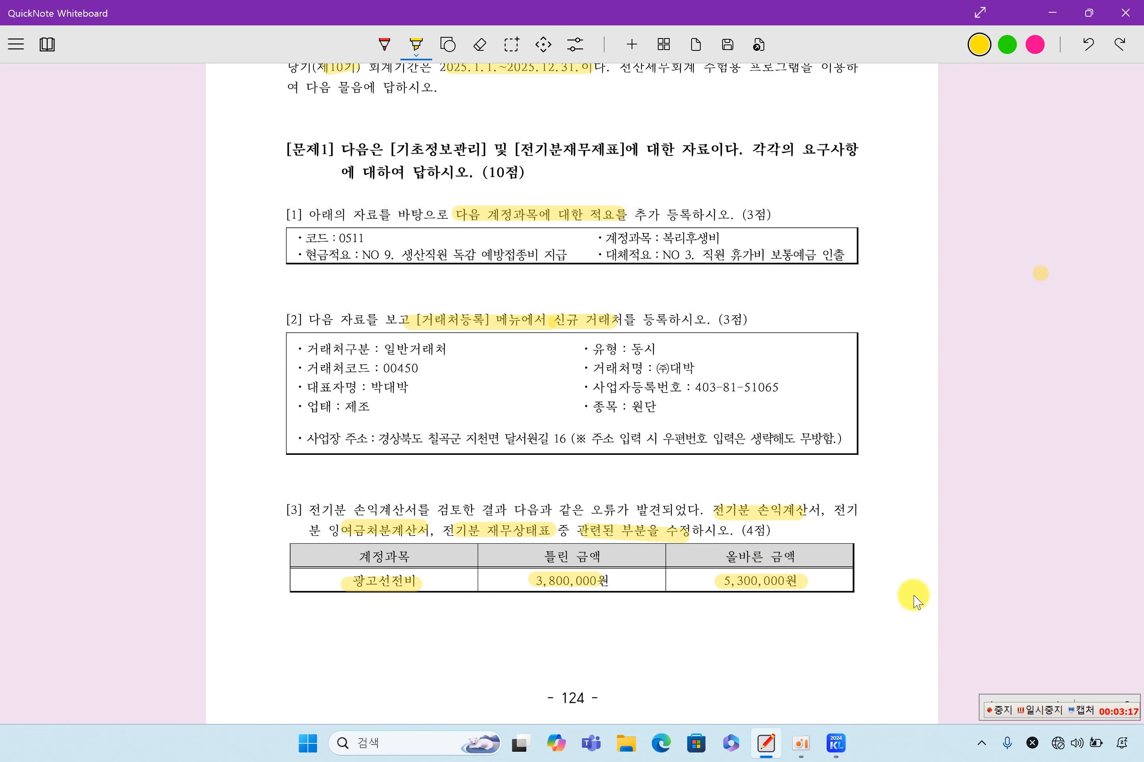
pyautogui.click(1047, 710)
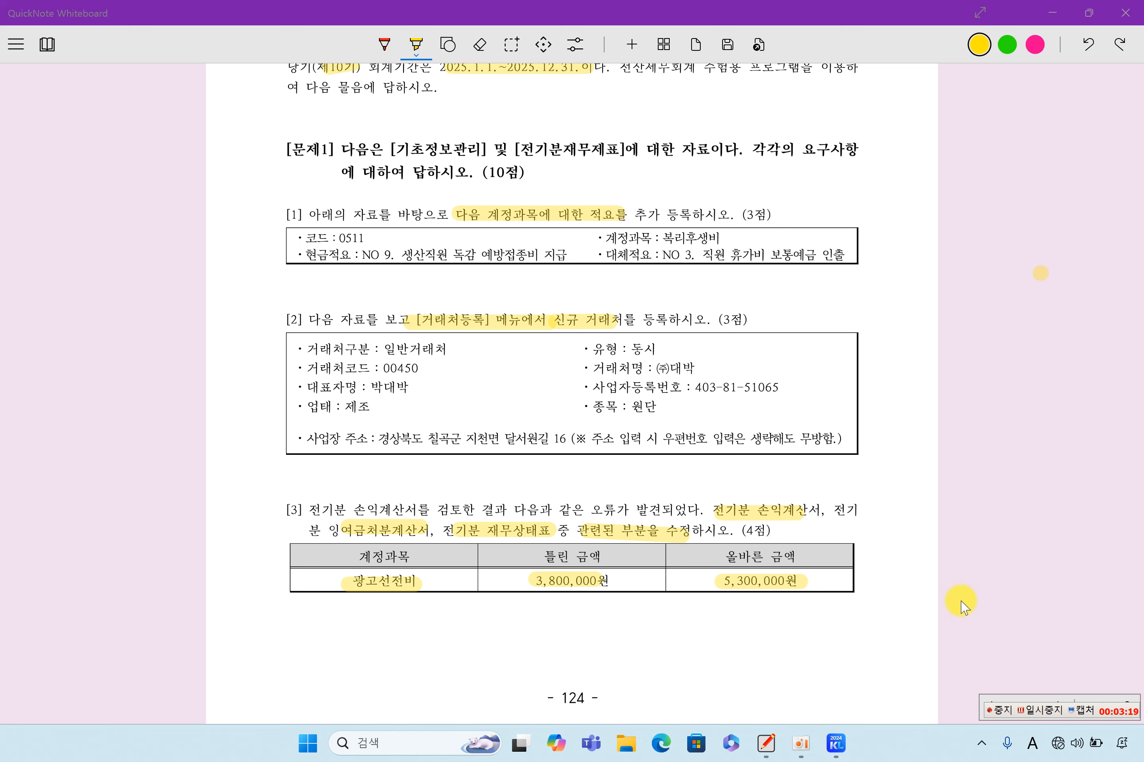
# Switch to KcLep, set 0833 광고선전비 to 5,300,000 in 전기분손익계산서 and close the statement.
pyautogui.click(837, 744)
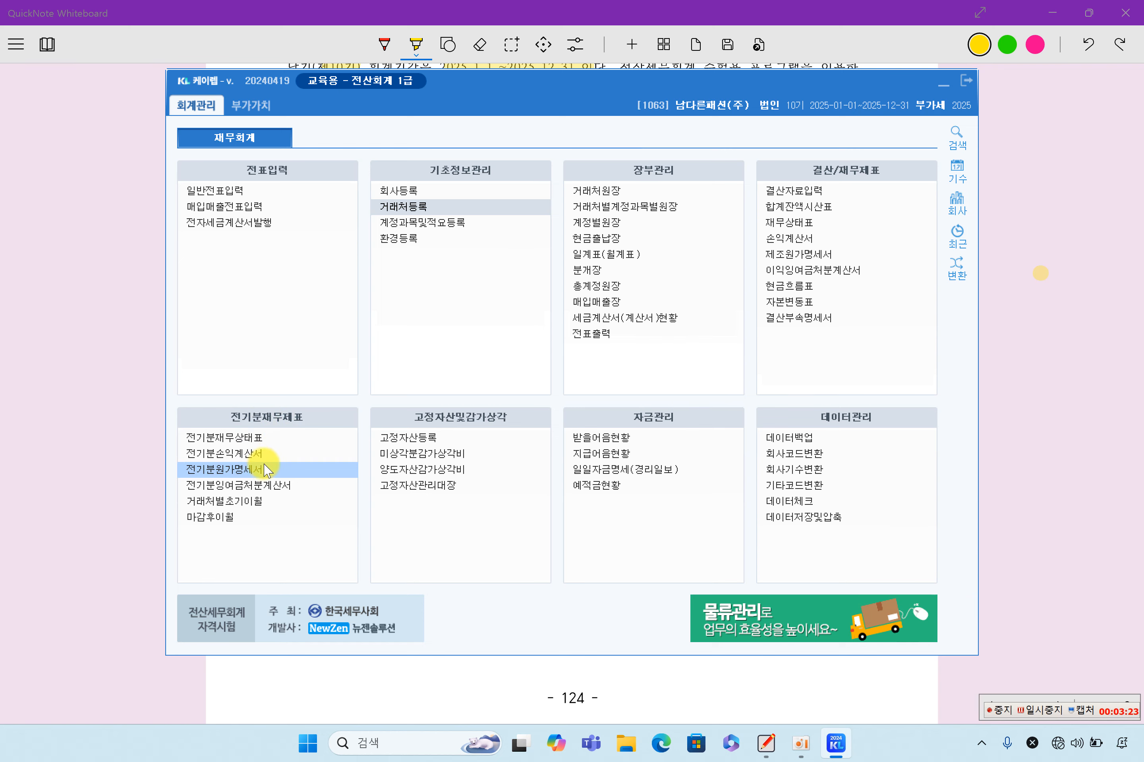
pyautogui.click(257, 455)
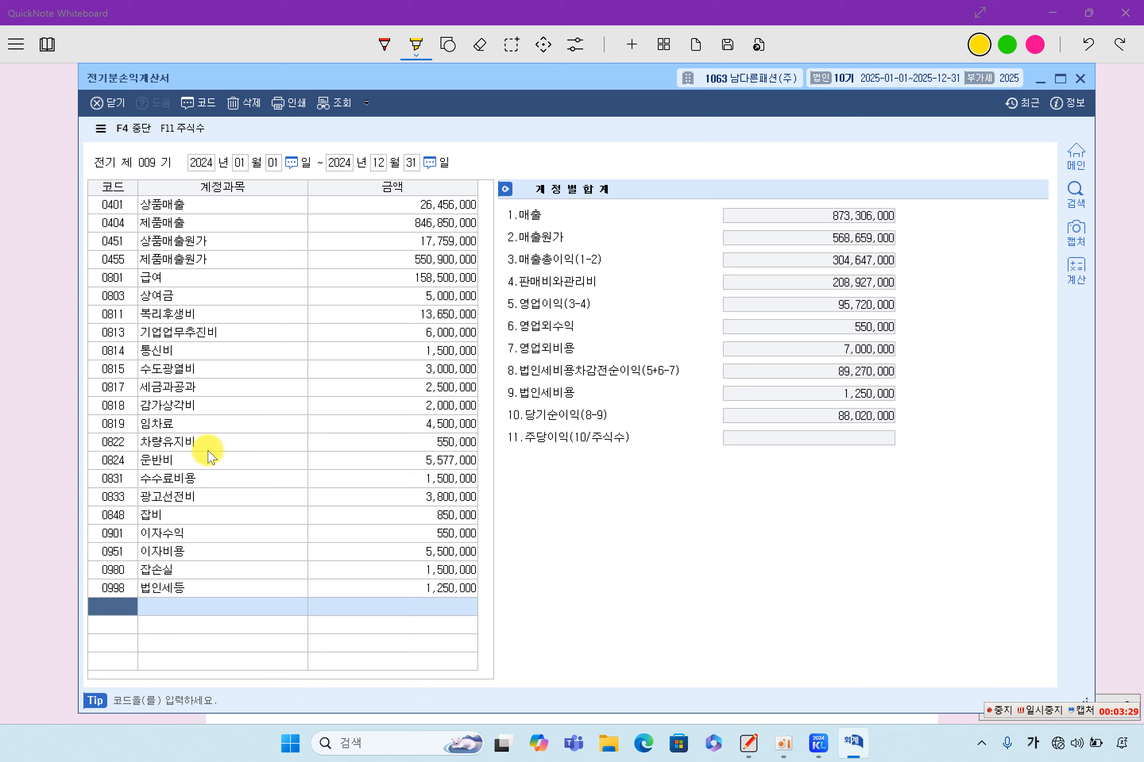
pyautogui.click(217, 497)
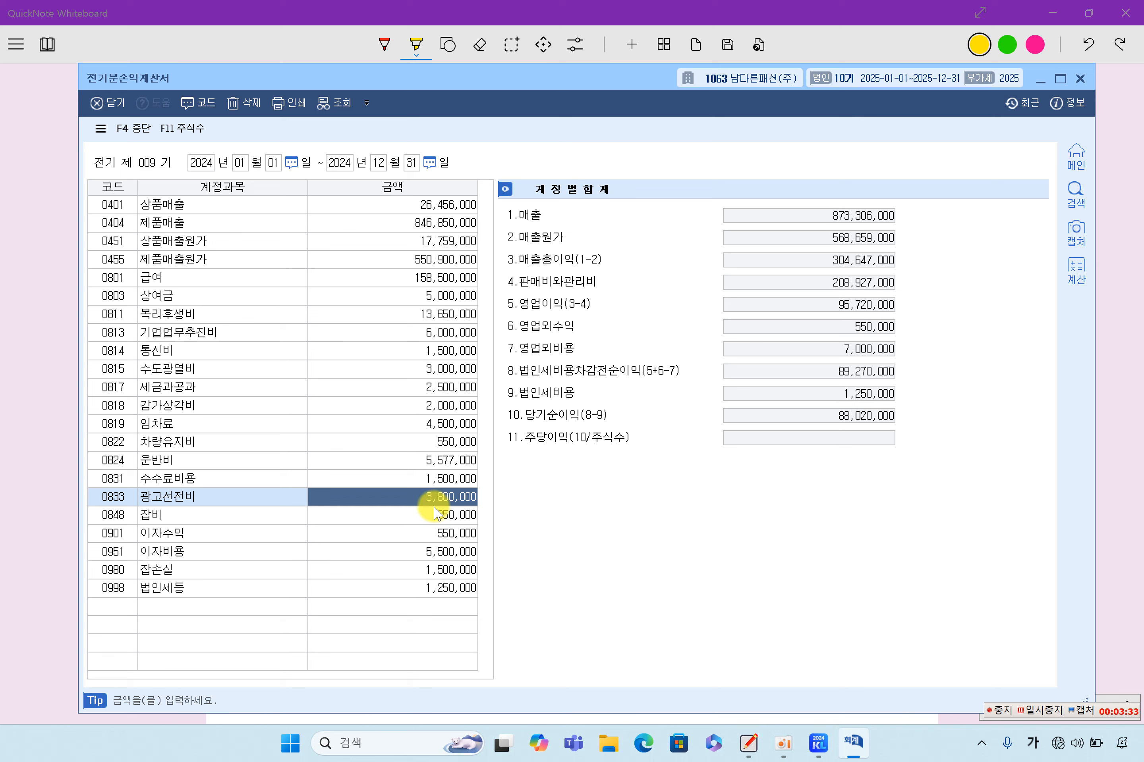
pyautogui.write('0000')
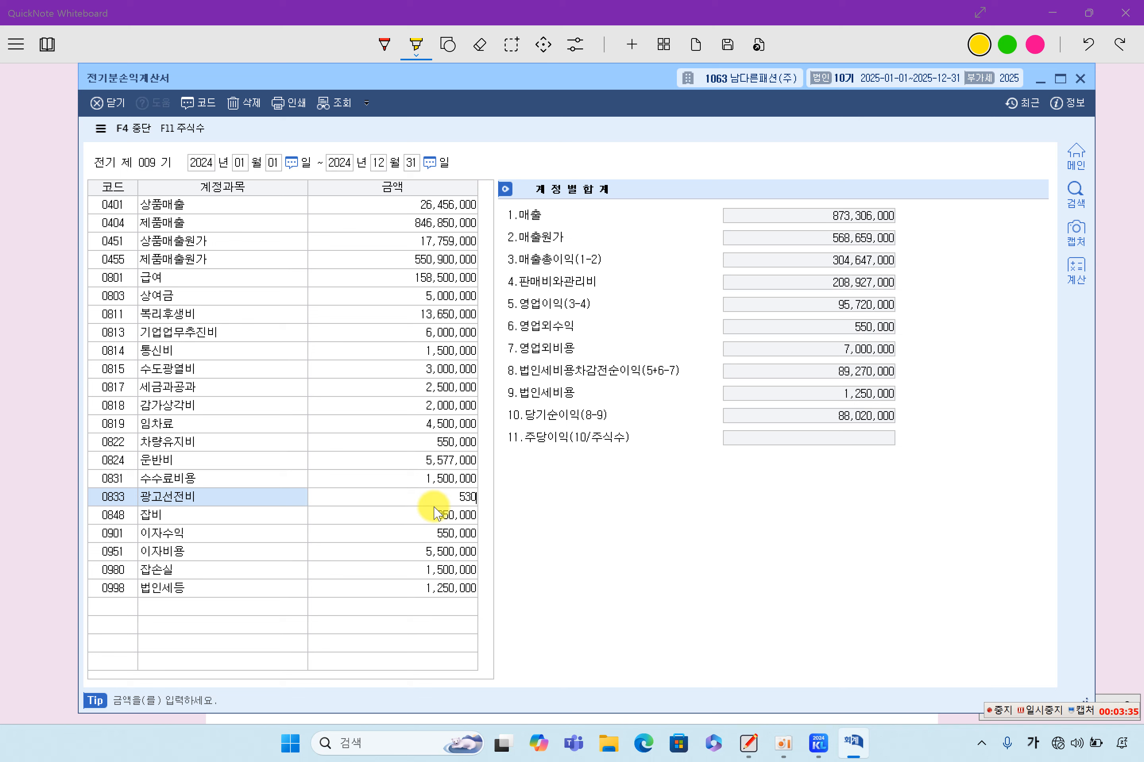
pyautogui.press('Return')
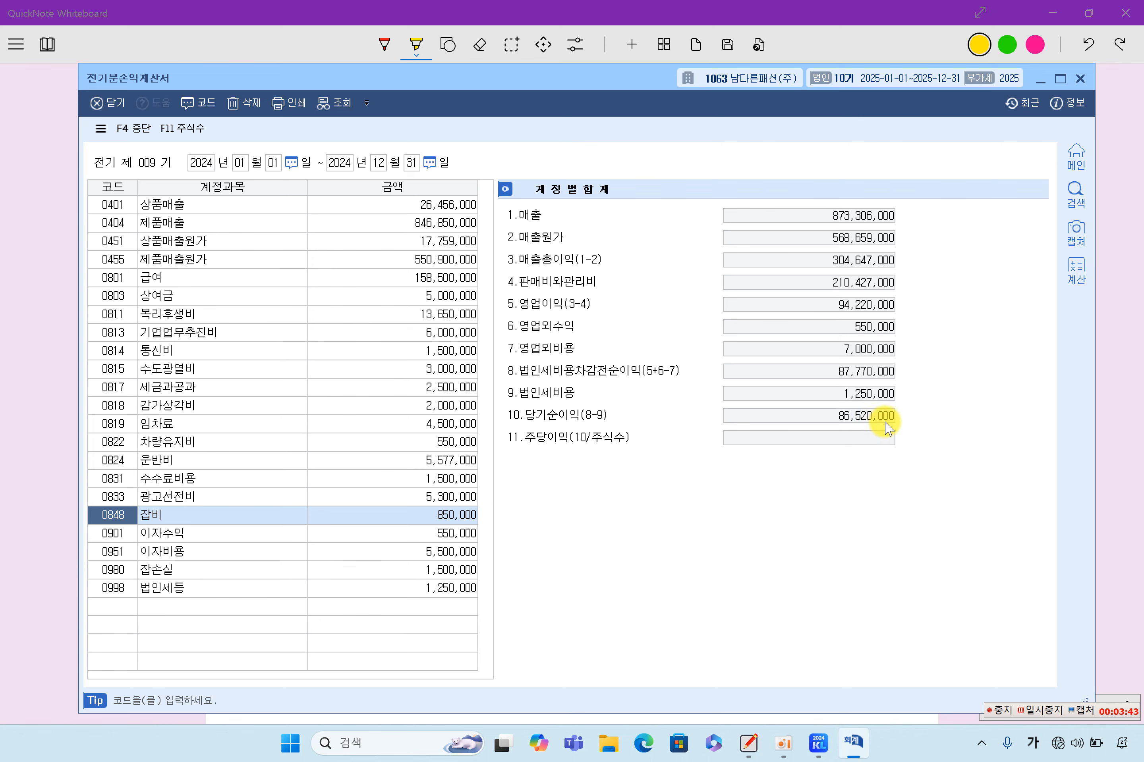
pyautogui.click(1080, 78)
# In 전기분잉여금처분계산서, load 당기순이익 from the prior-year income statement, check the 미처분이익잉여금 figures and close the statement.
pyautogui.click(284, 483)
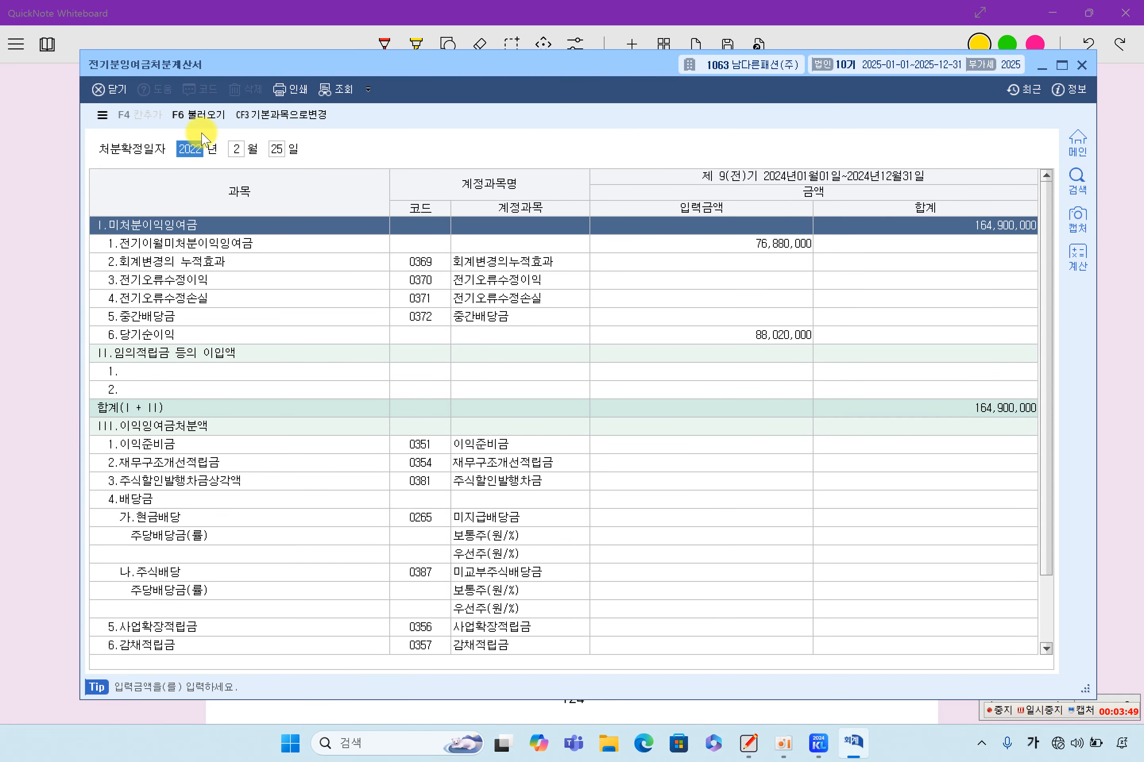
pyautogui.click(221, 109)
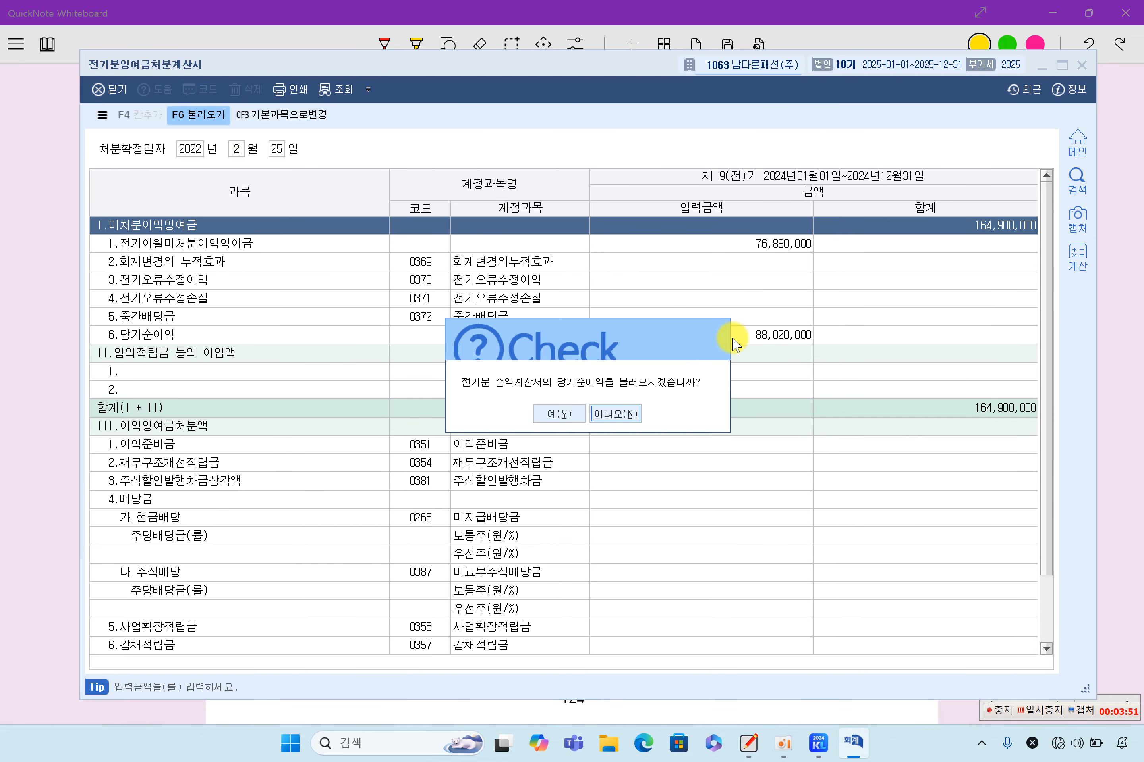
pyautogui.click(559, 414)
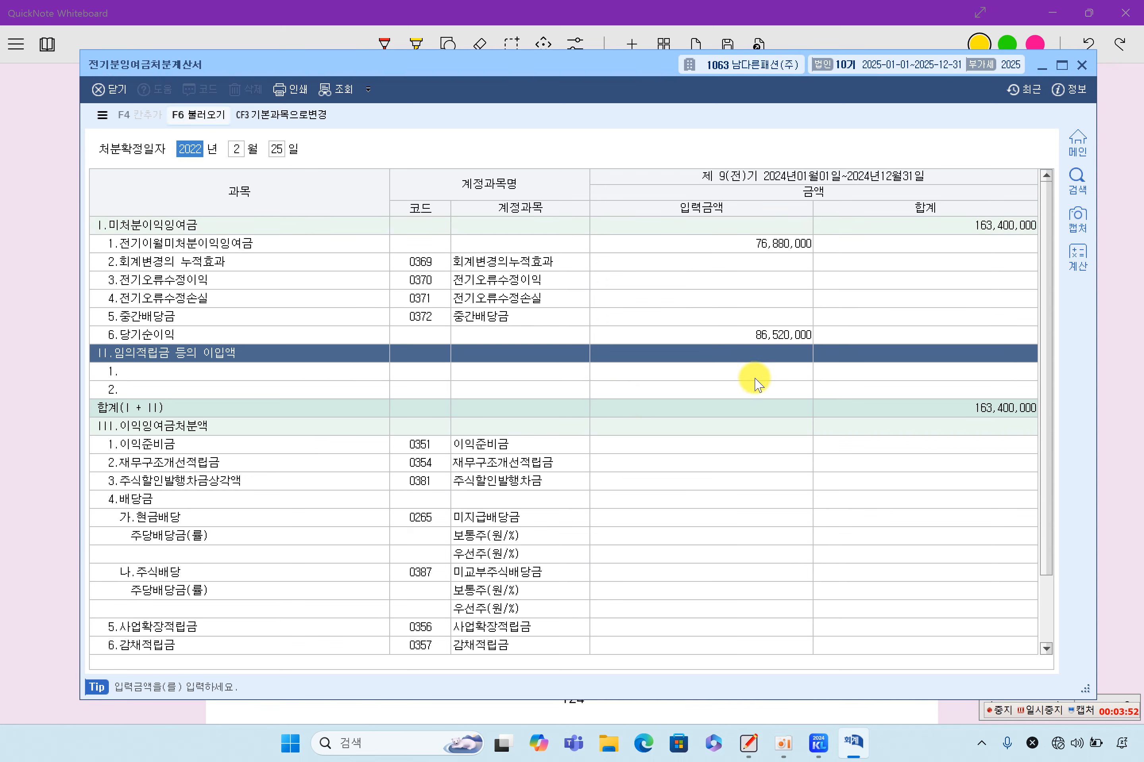
pyautogui.click(773, 354)
pyautogui.click(778, 334)
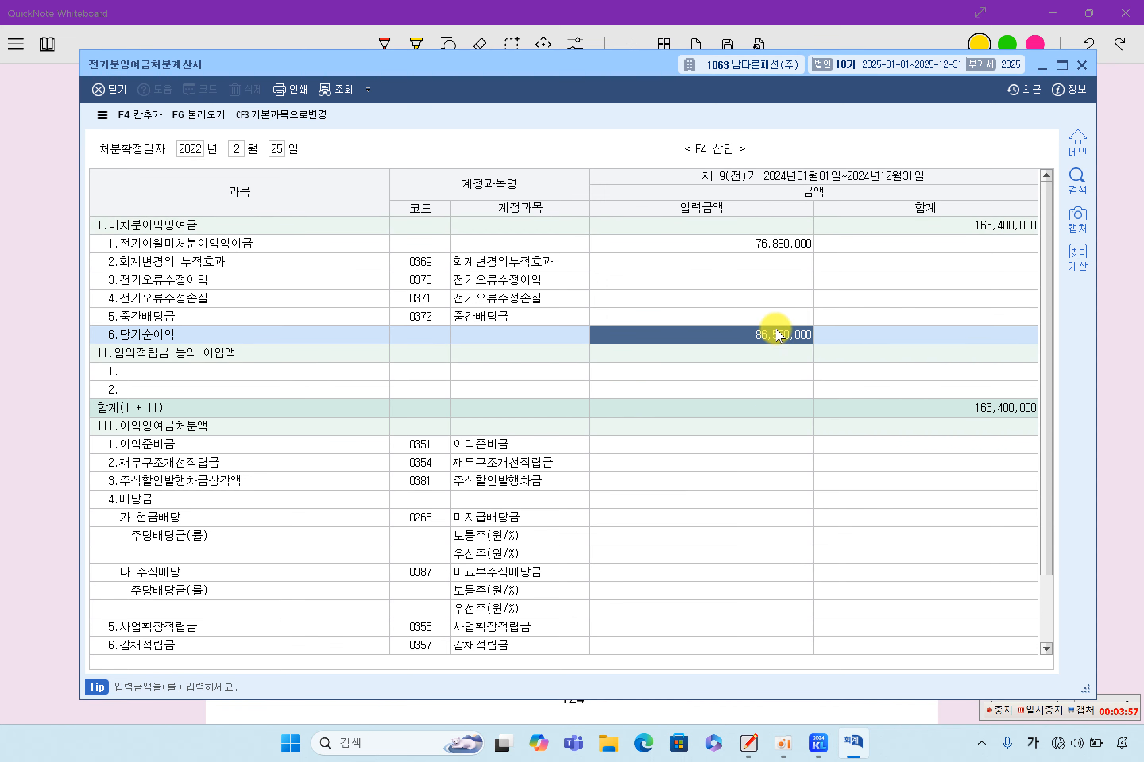
pyautogui.click(776, 244)
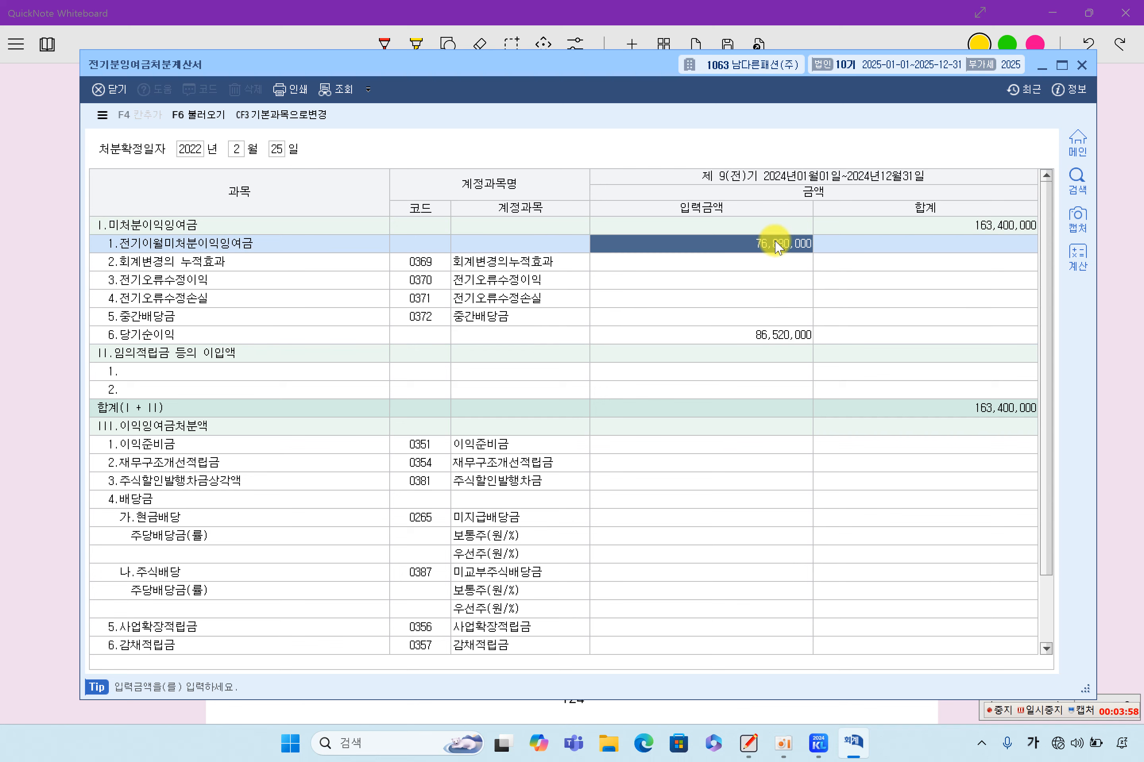
pyautogui.click(773, 336)
pyautogui.click(926, 227)
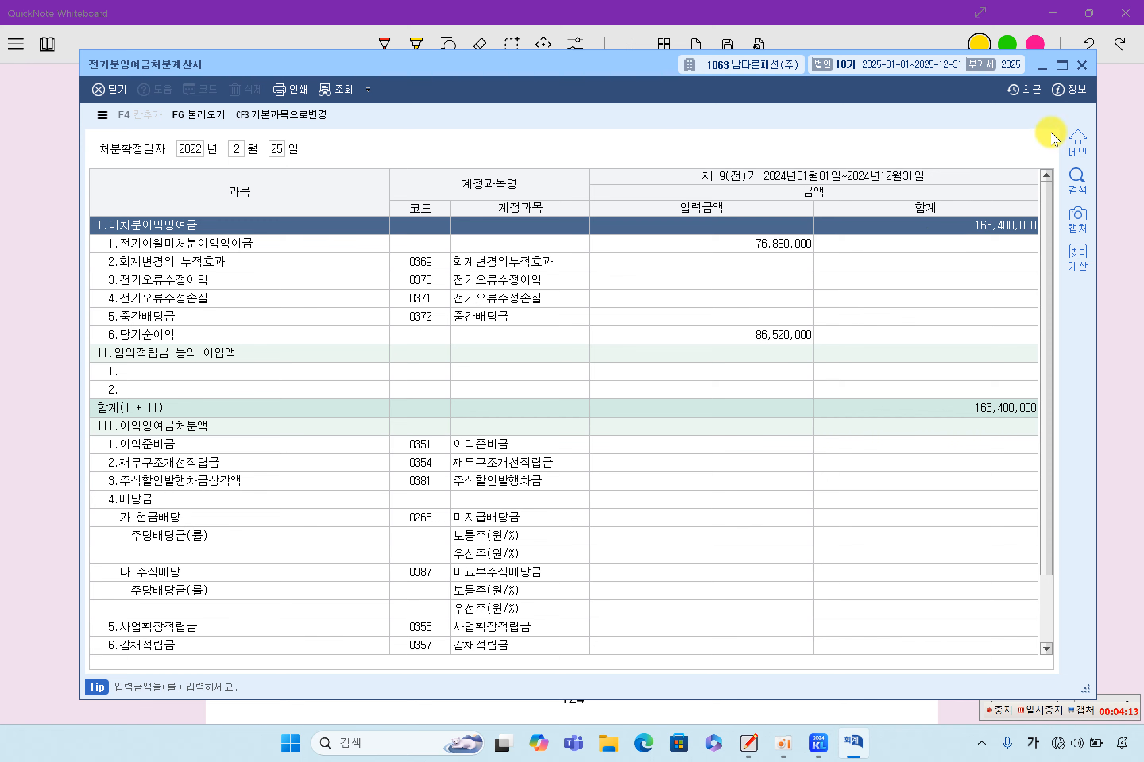
pyautogui.click(1082, 65)
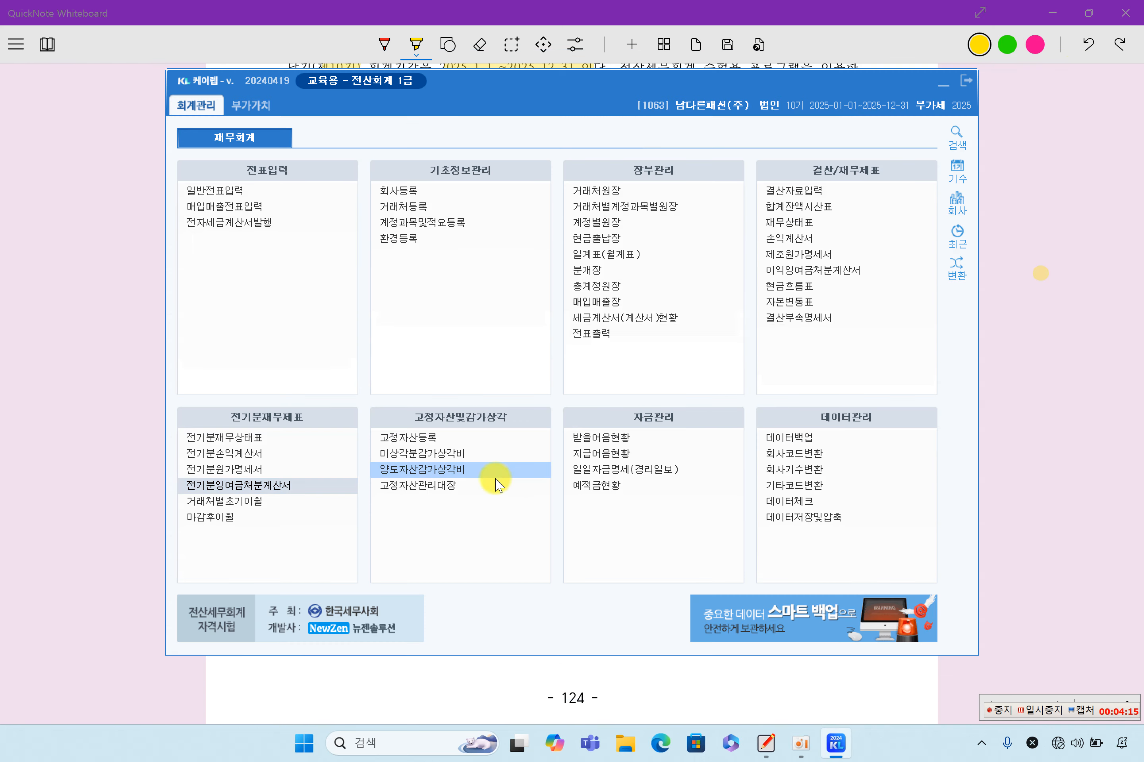
# Set 0375 이월이익잉여금 to 163,400,000 in 전기분재무상태표 and close the statement.
pyautogui.click(266, 439)
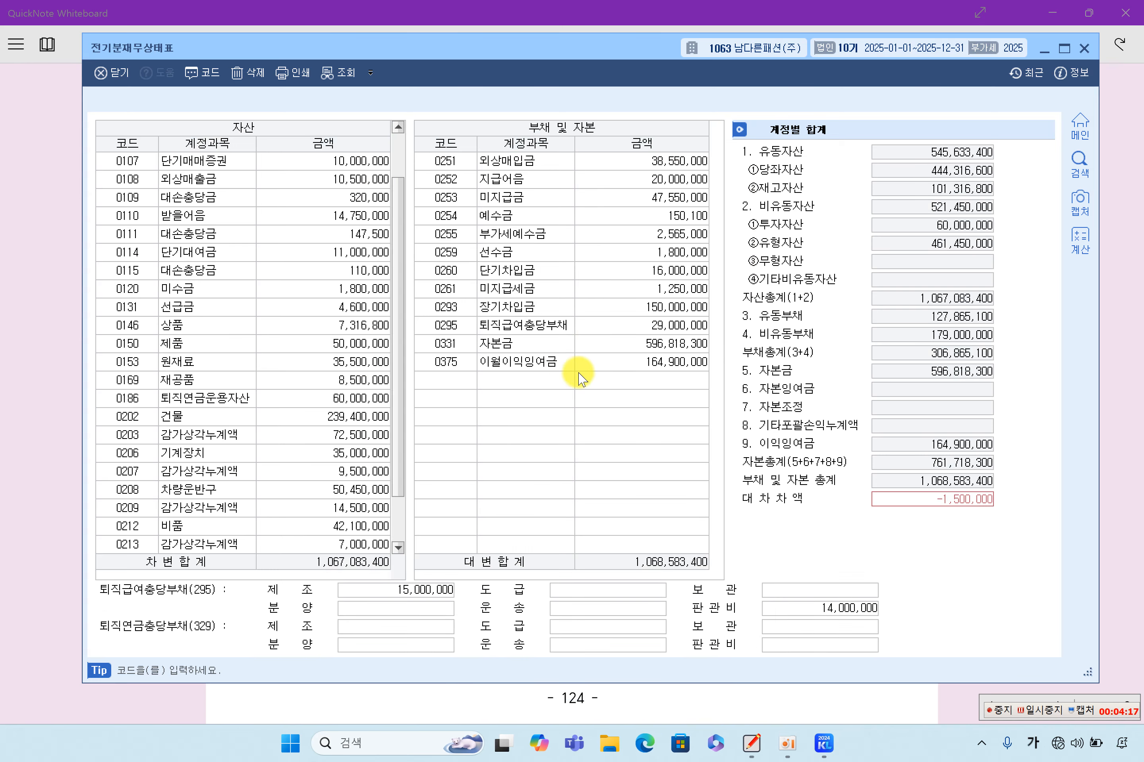
pyautogui.click(675, 365)
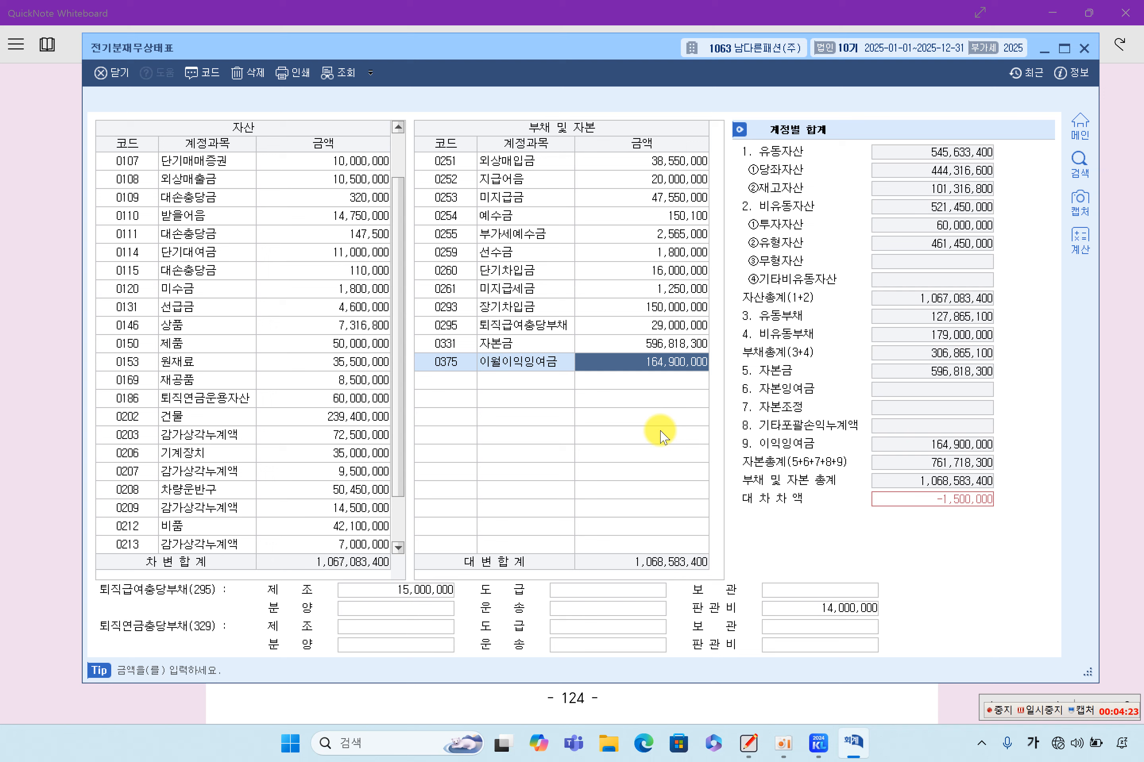
pyautogui.write('1')
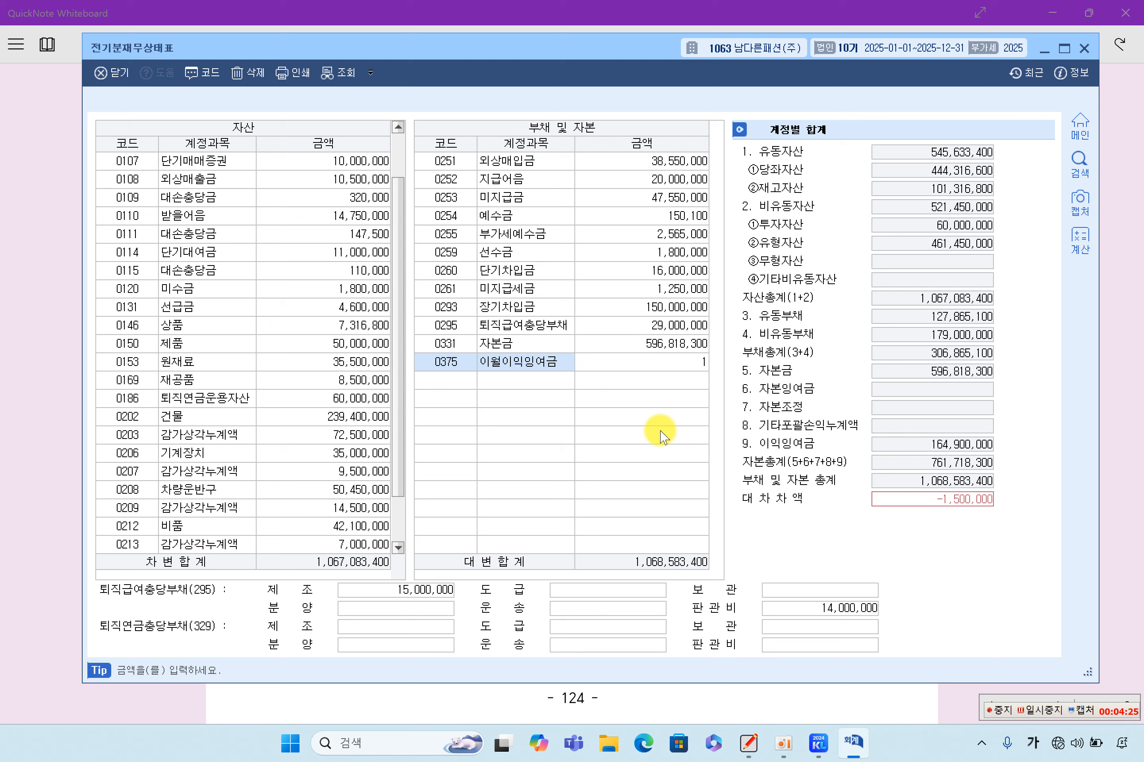
pyautogui.write('63,400,000')
pyautogui.press('Return')
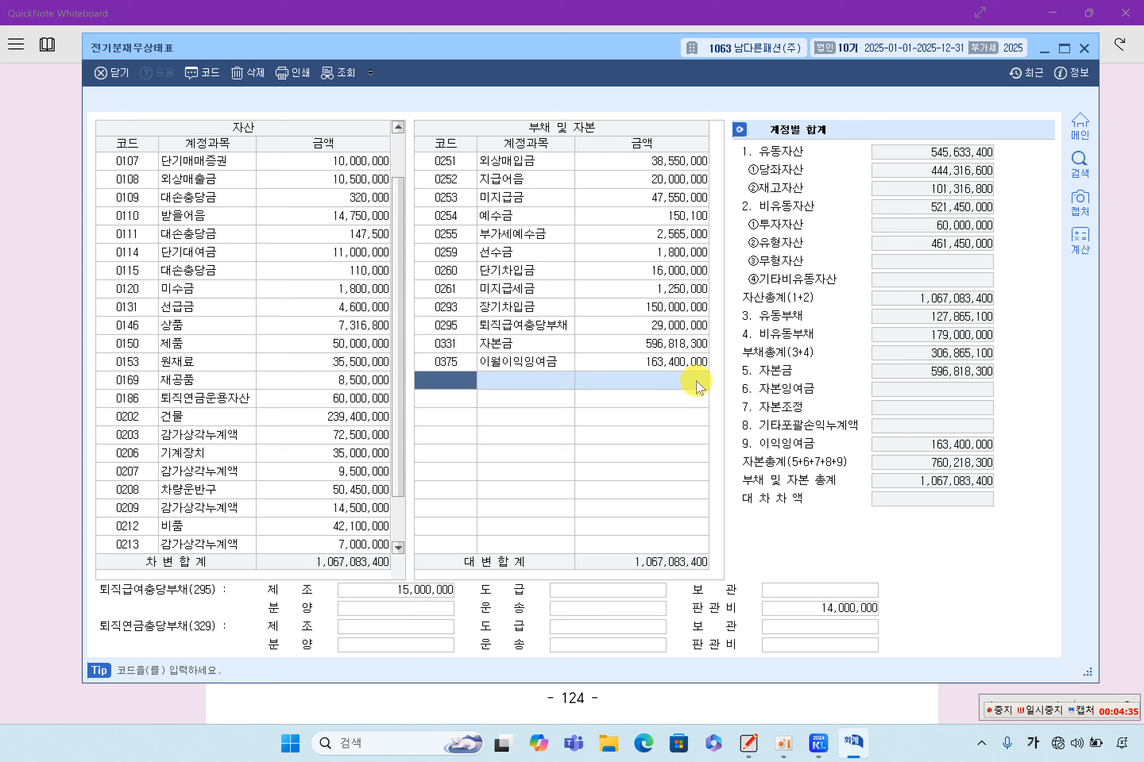
pyautogui.click(1083, 47)
# Switch to QuickNote Whiteboard and highlight the date 07월 18일, 매입금 33,000,000원 and 보통예금 계좌에서 in question [1] of 문제2.
pyautogui.hotkey('alt', 'Tab')
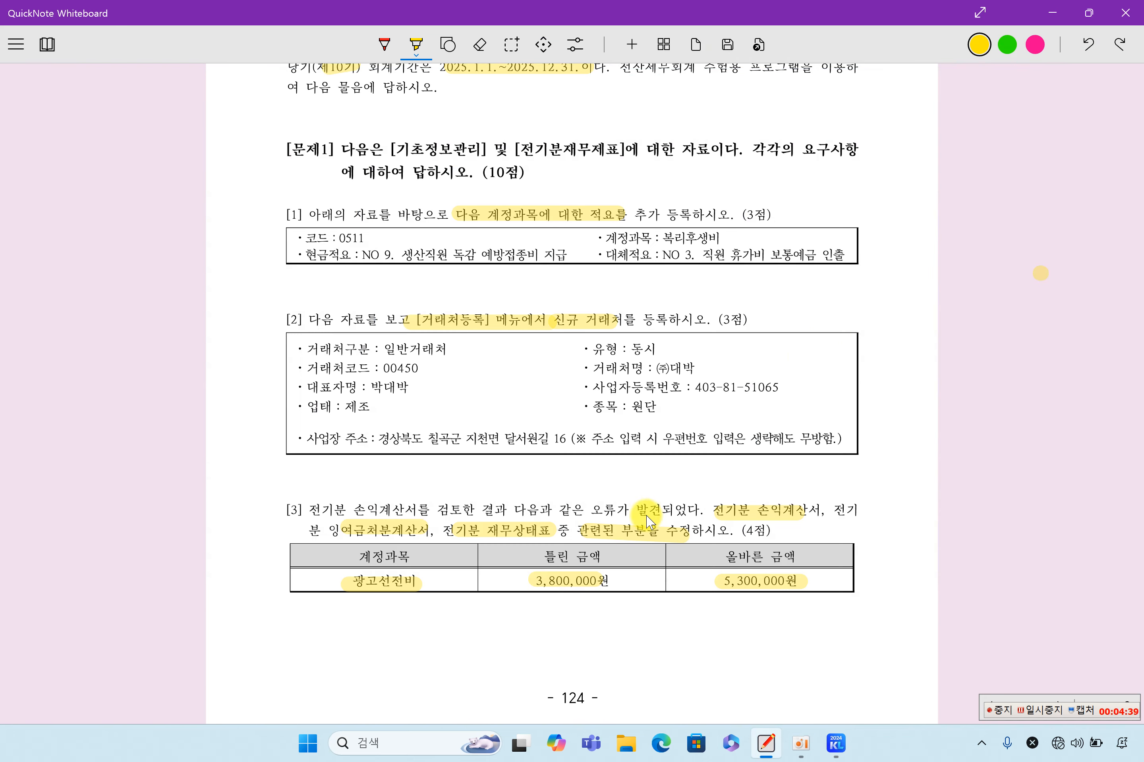
pyautogui.scroll(-10, 639, 541)
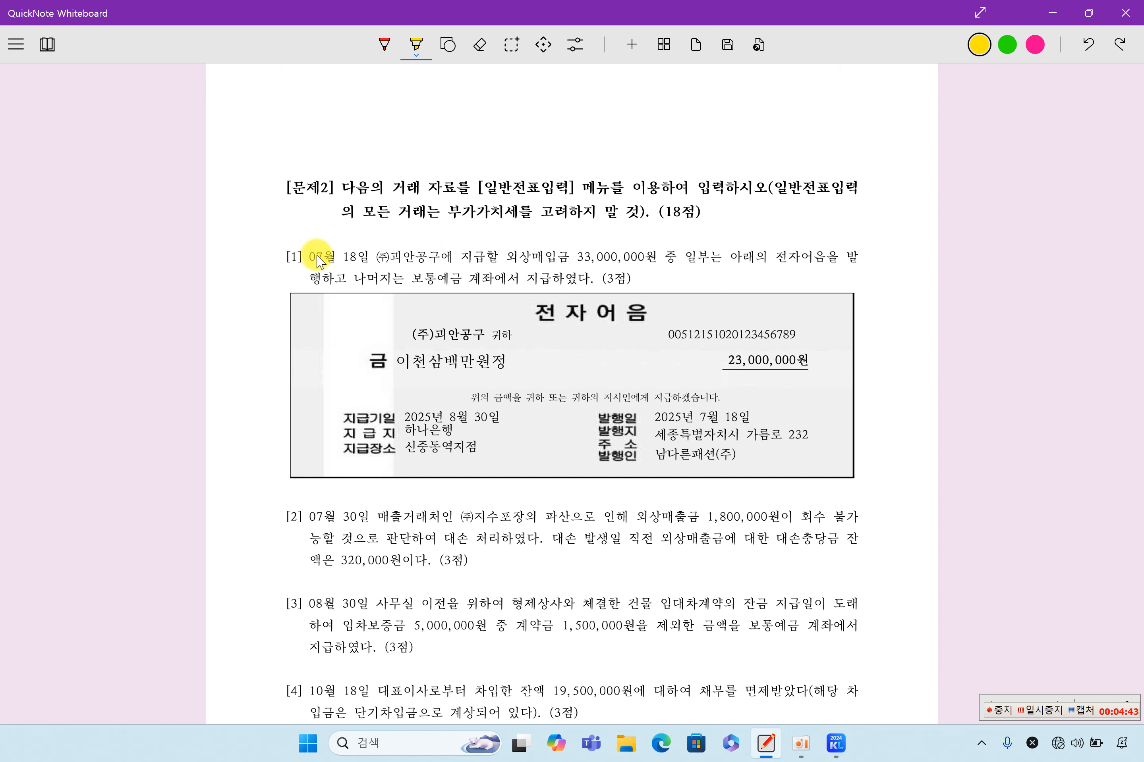
pyautogui.moveTo(311, 257); pyautogui.dragTo(388, 265)
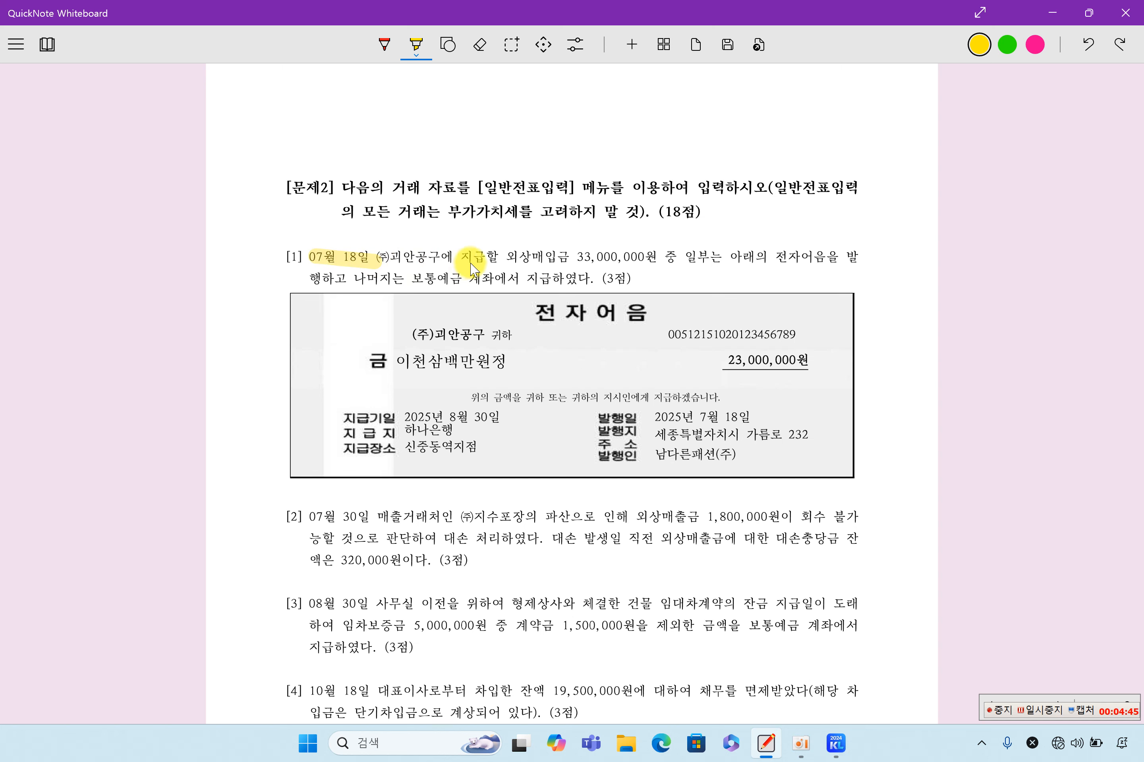
pyautogui.moveTo(535, 262); pyautogui.dragTo(654, 260)
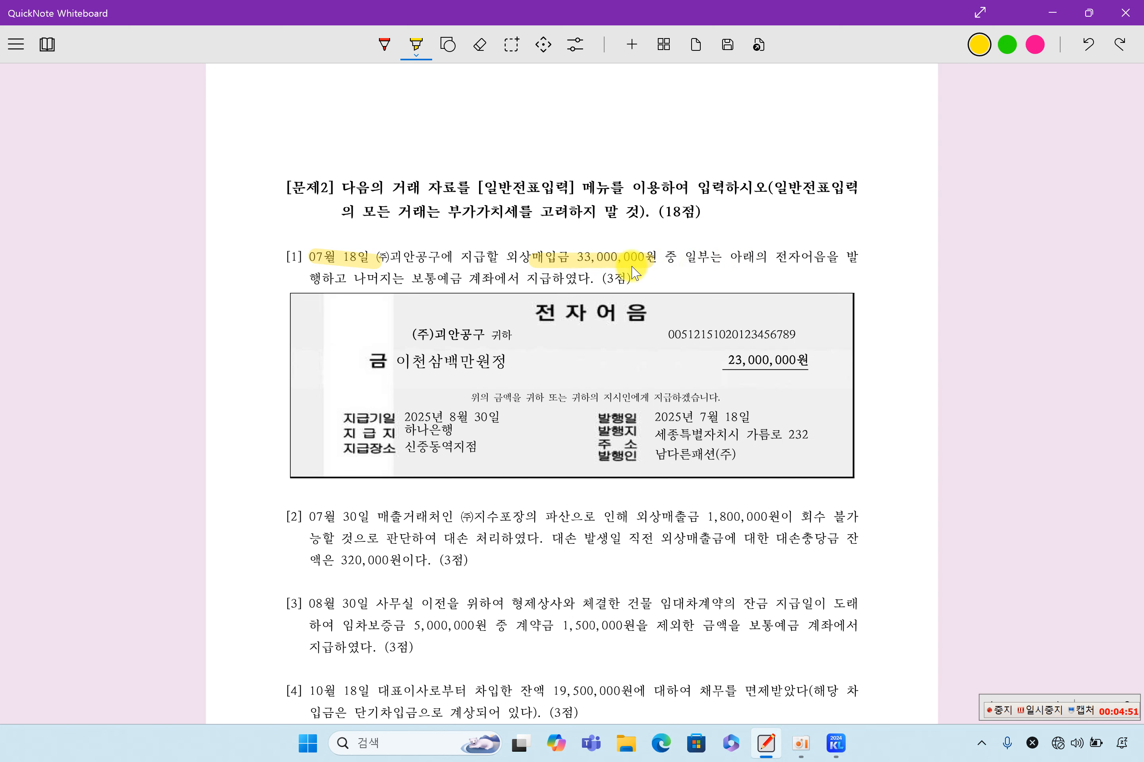
pyautogui.moveTo(411, 279); pyautogui.dragTo(536, 291)
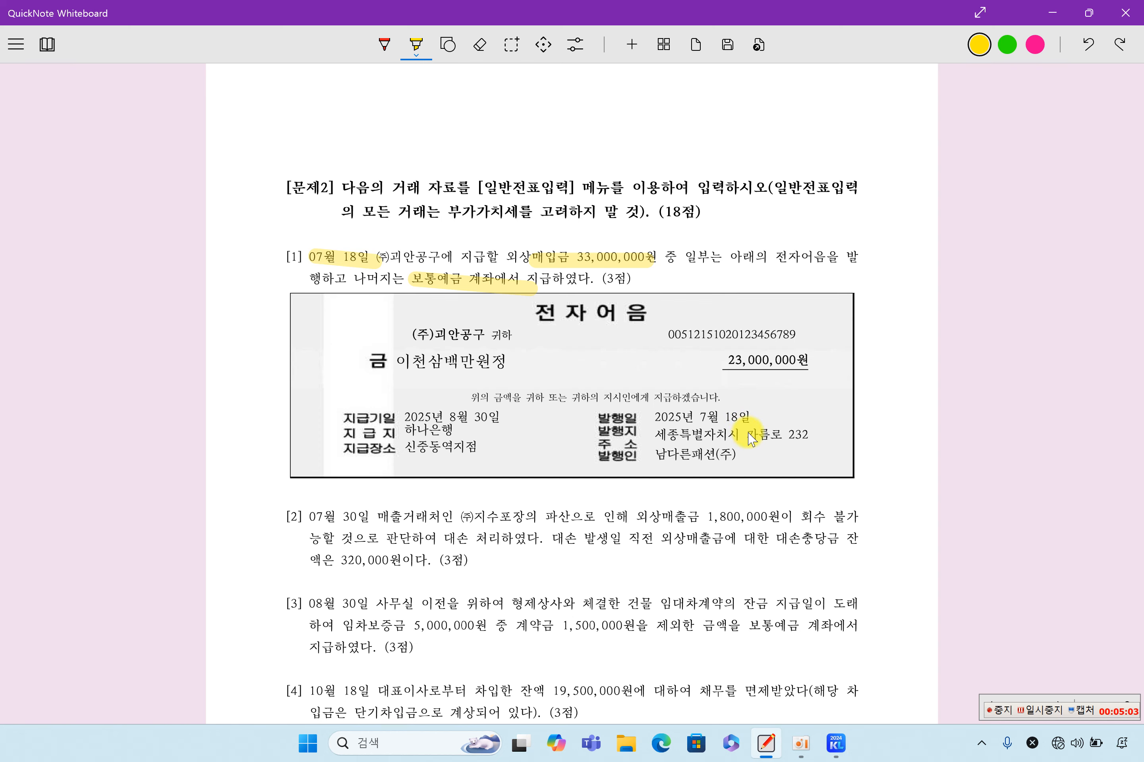
# Switch to KcLep, open 일반전표입력 and set the voucher date to July 18, 2025.
pyautogui.click(832, 745)
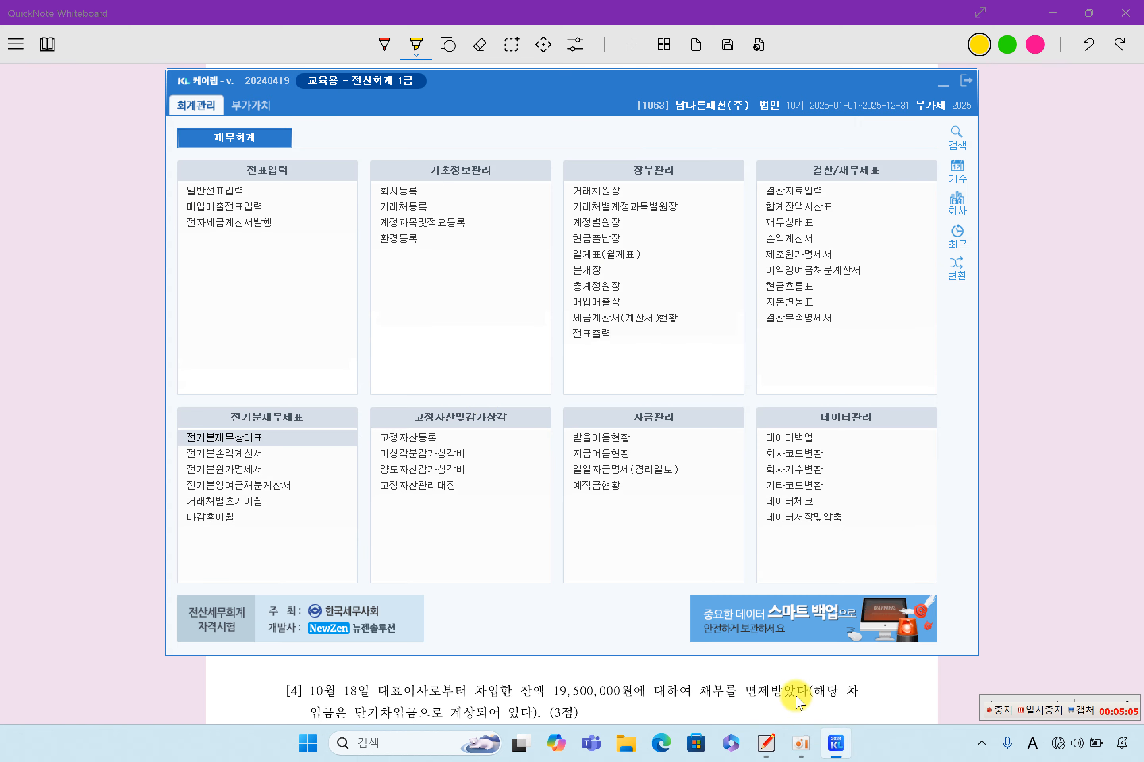
pyautogui.click(280, 194)
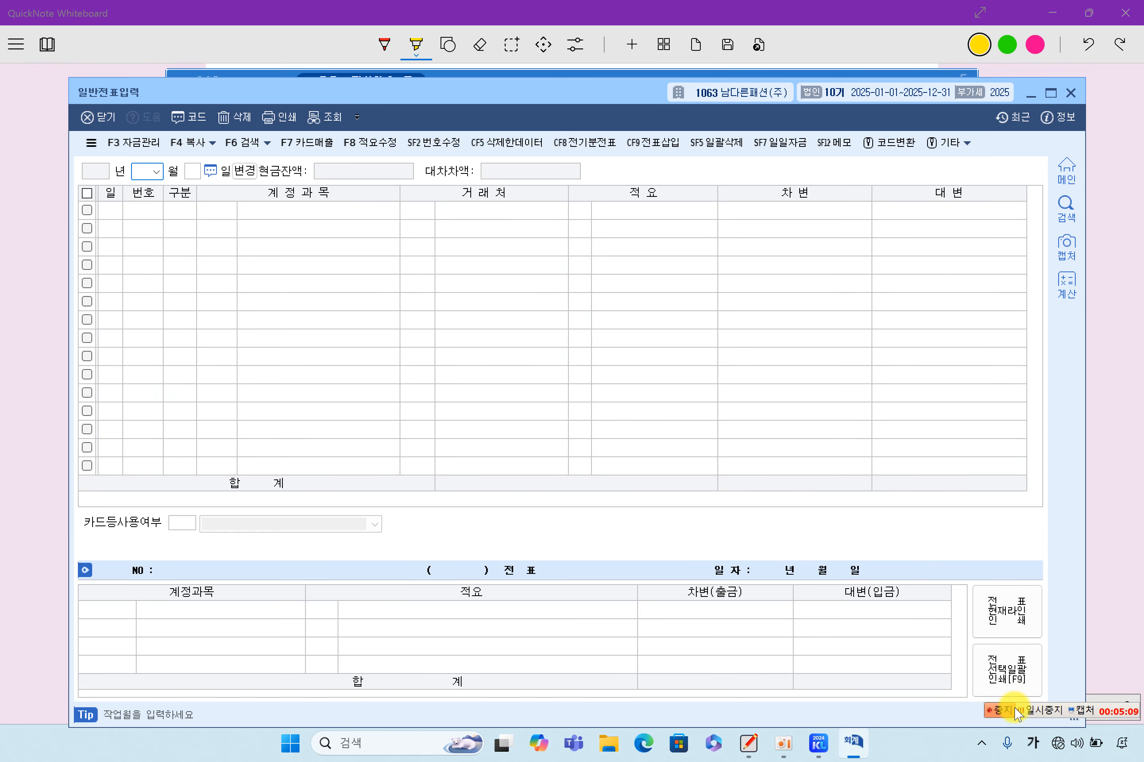
pyautogui.click(1042, 710)
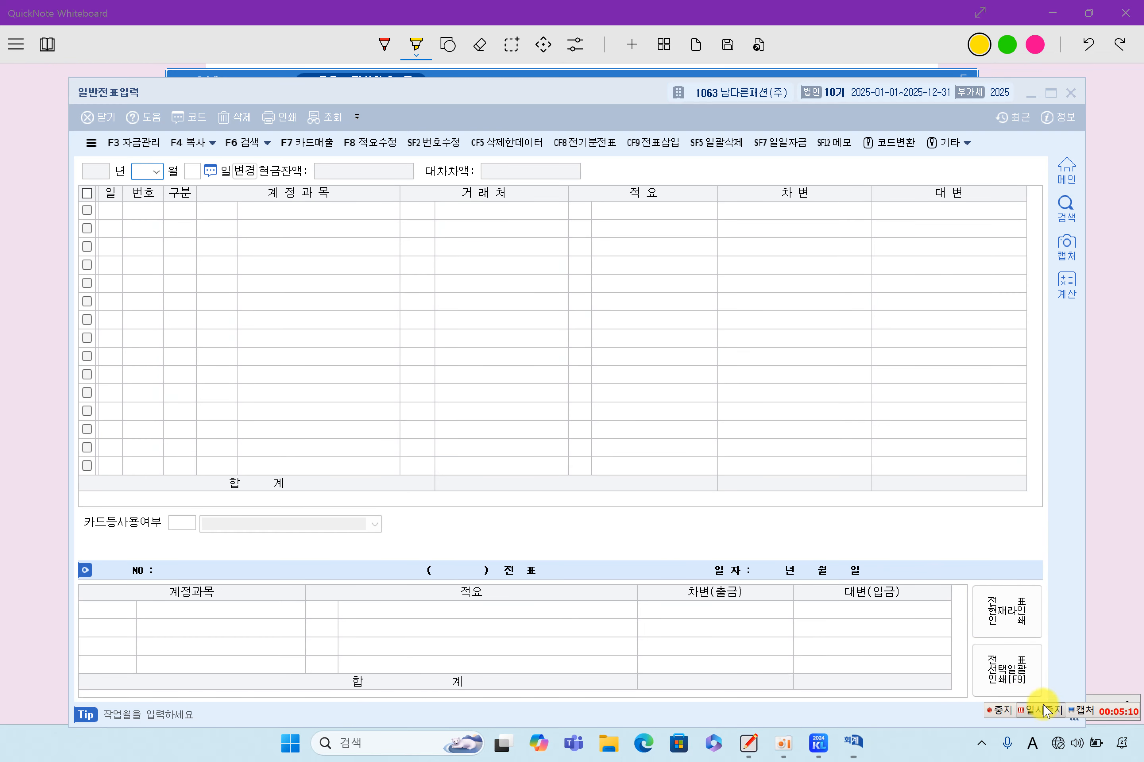
pyautogui.click(143, 170)
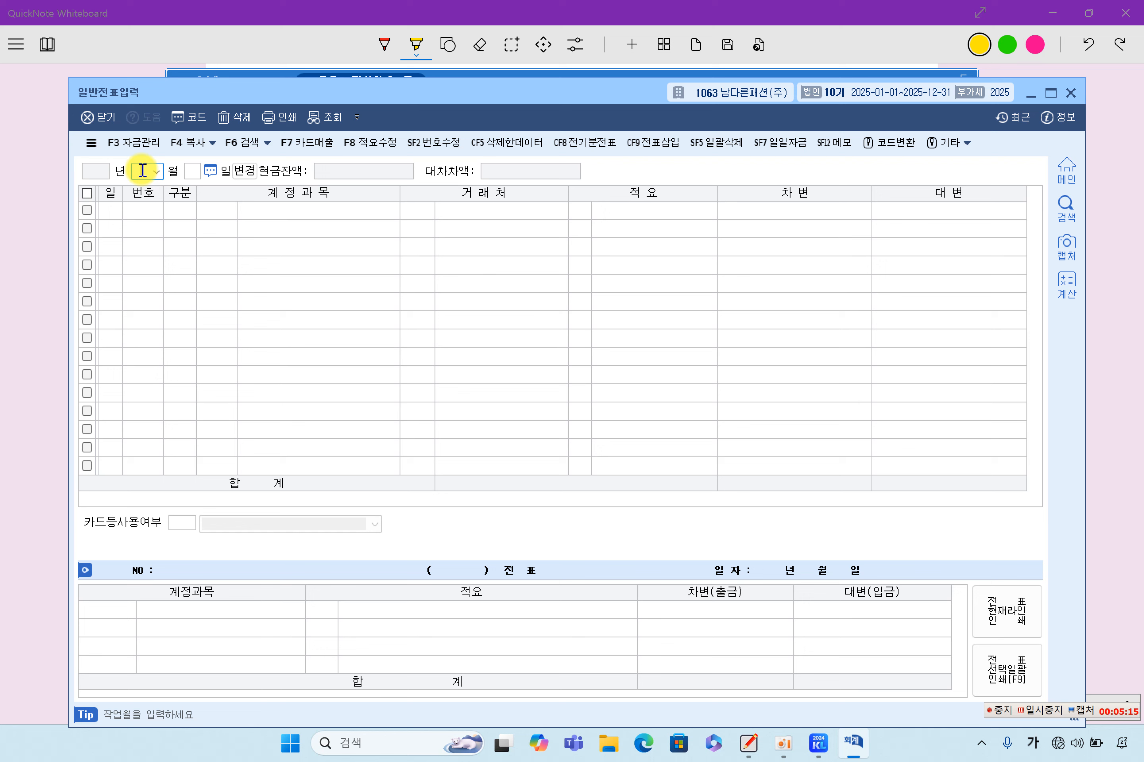
pyautogui.write('7')
pyautogui.press('Return')
pyautogui.write('1')
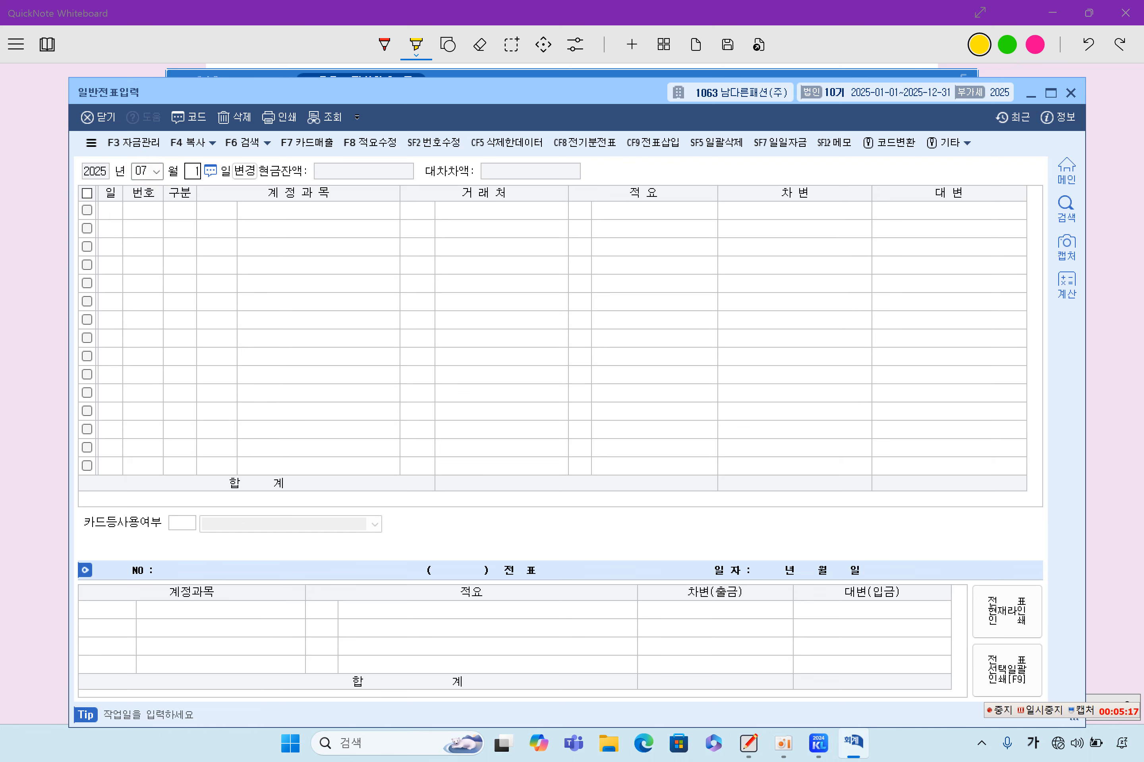
pyautogui.write('8')
pyautogui.press('Return')
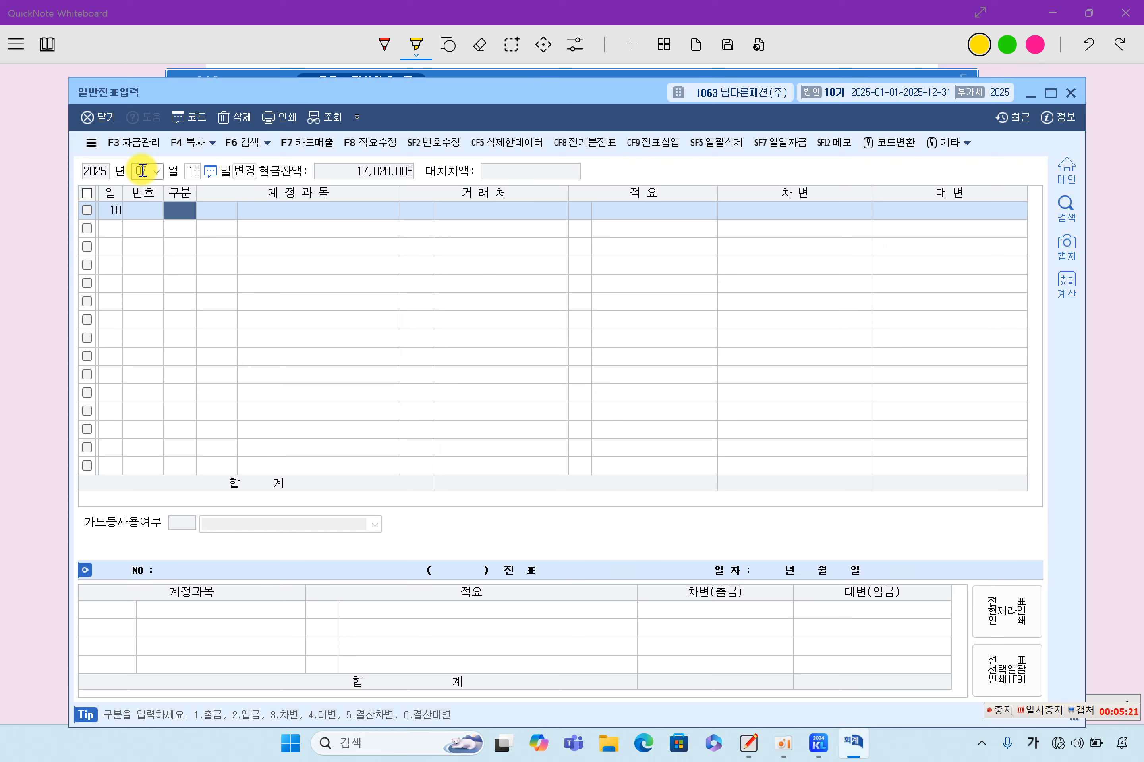
# Enter a debit line for 0251 외상매입금 with 거래처 00130 (주)괴안공구 and an amount of 33,000,000.
pyautogui.write('3')
pyautogui.press('Return')
pyautogui.write('251')
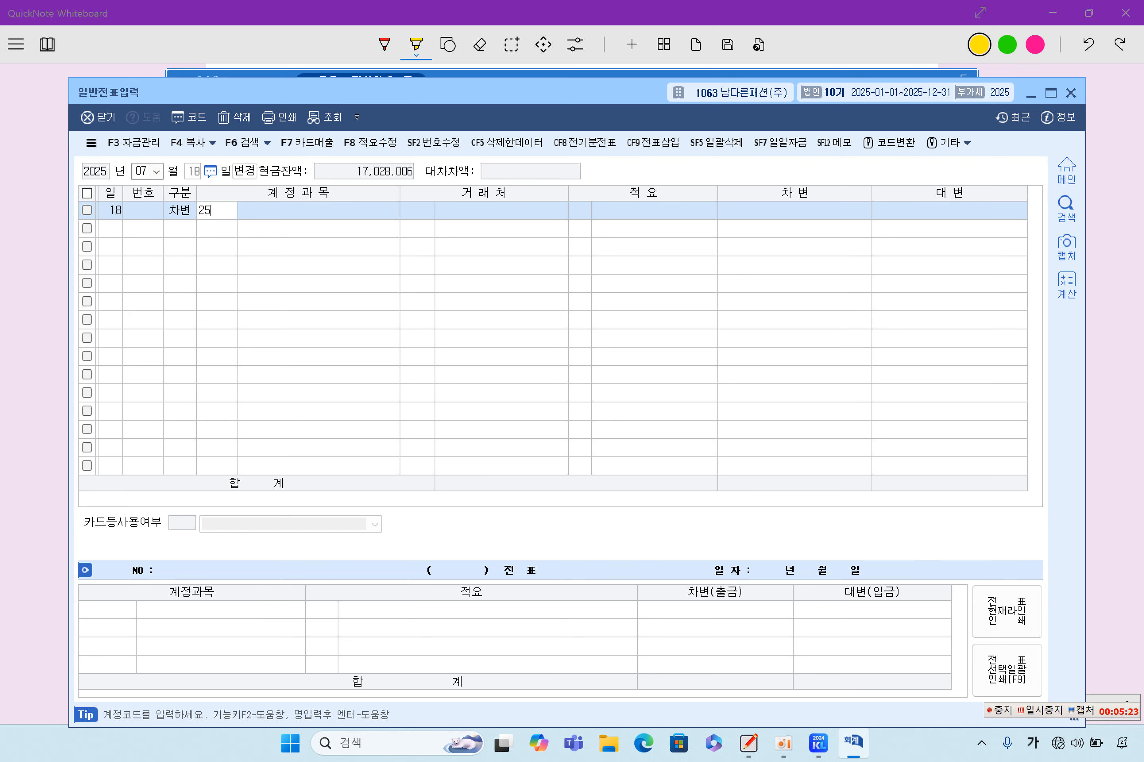
pyautogui.press('Return')
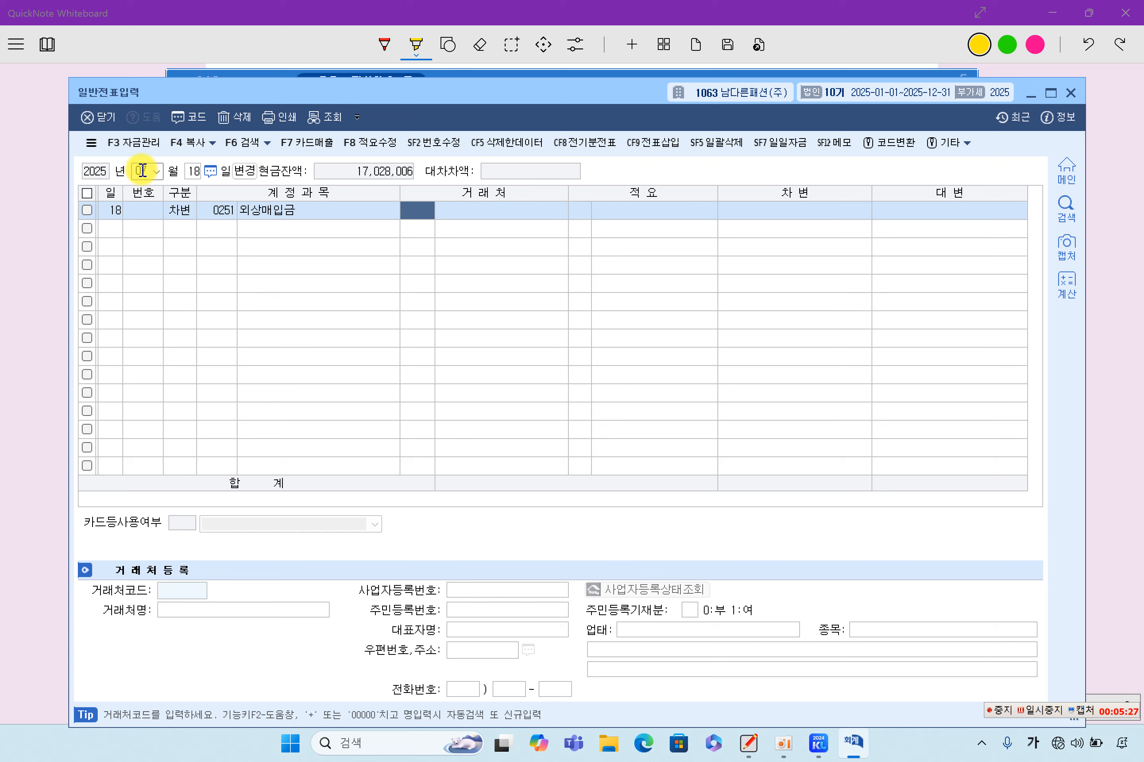
pyautogui.press('F2')
pyautogui.write('고')
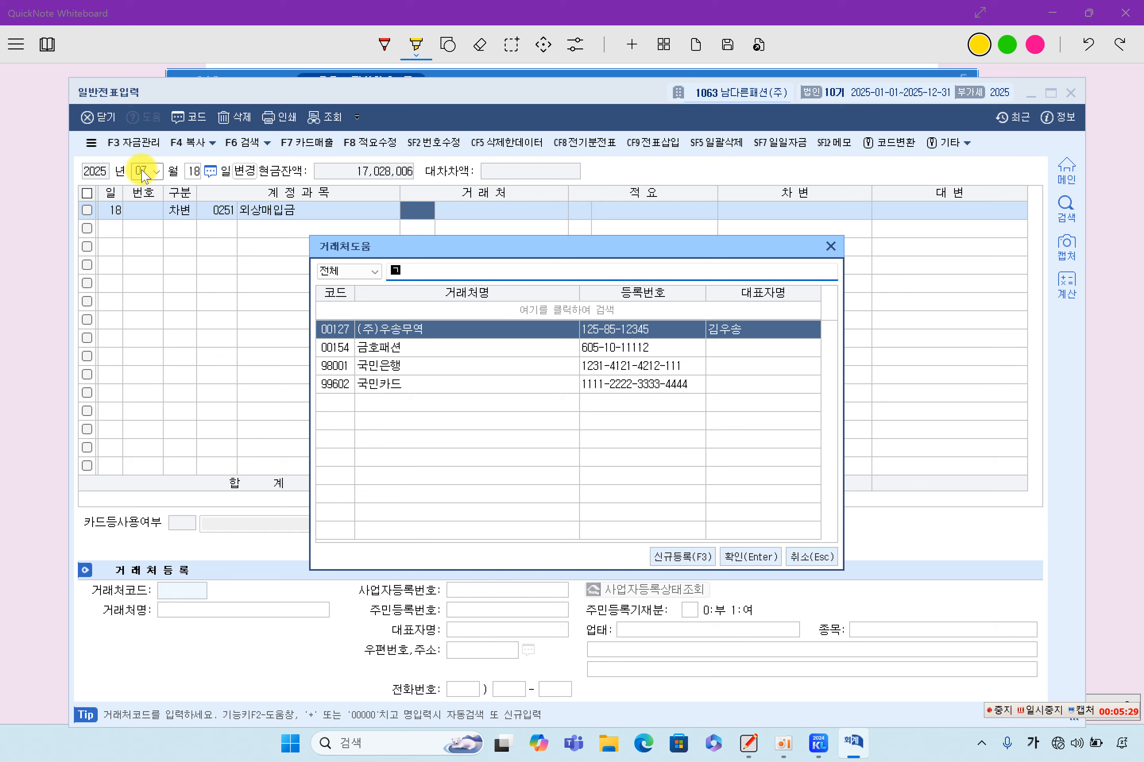
pyautogui.write('괴안')
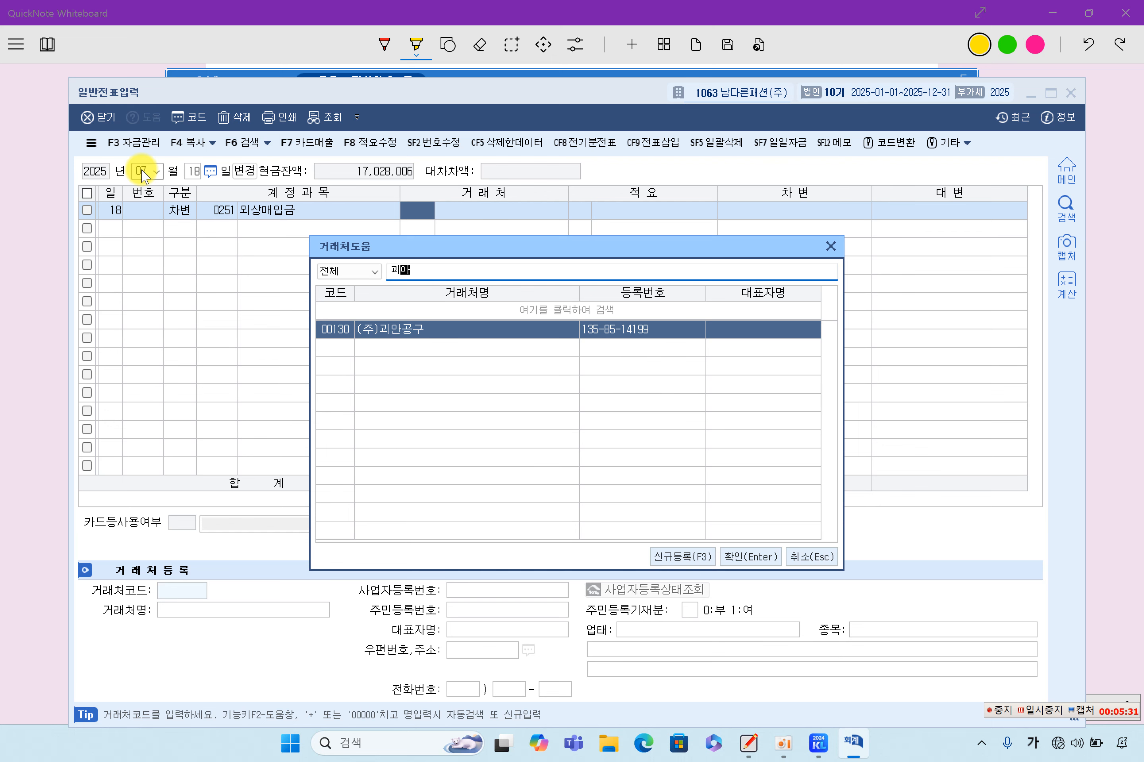
pyautogui.press('Return')
pyautogui.press('Return')
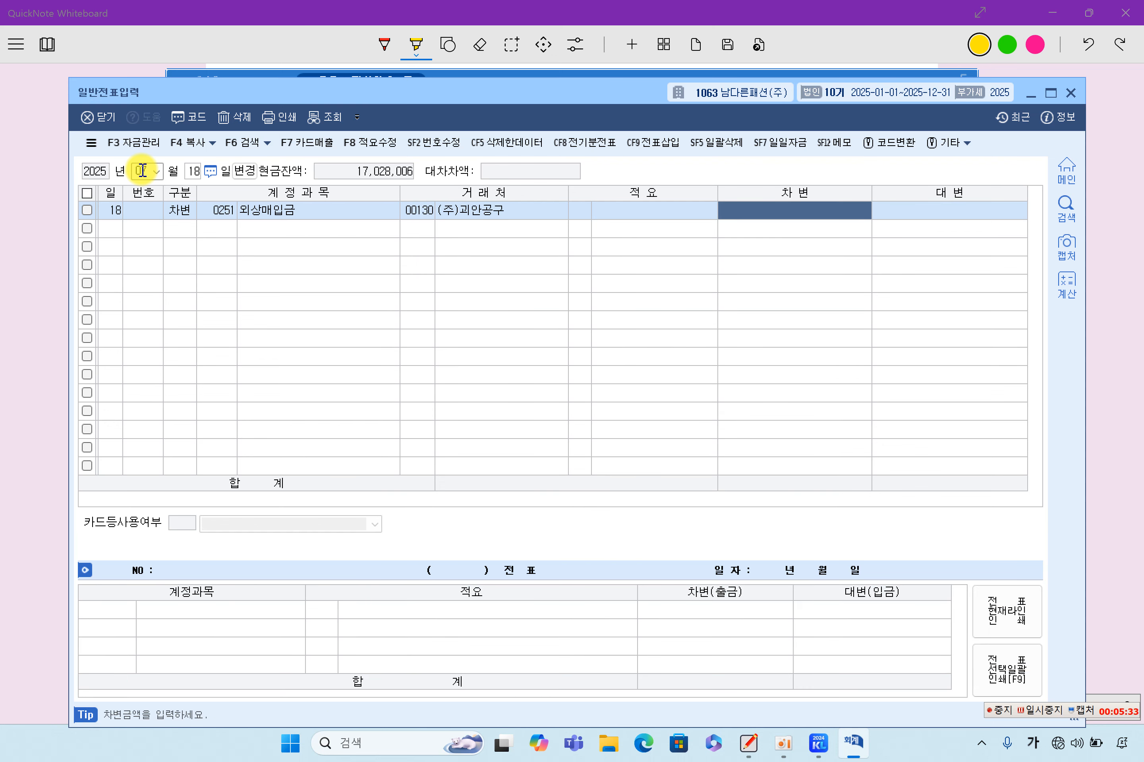
pyautogui.write('33')
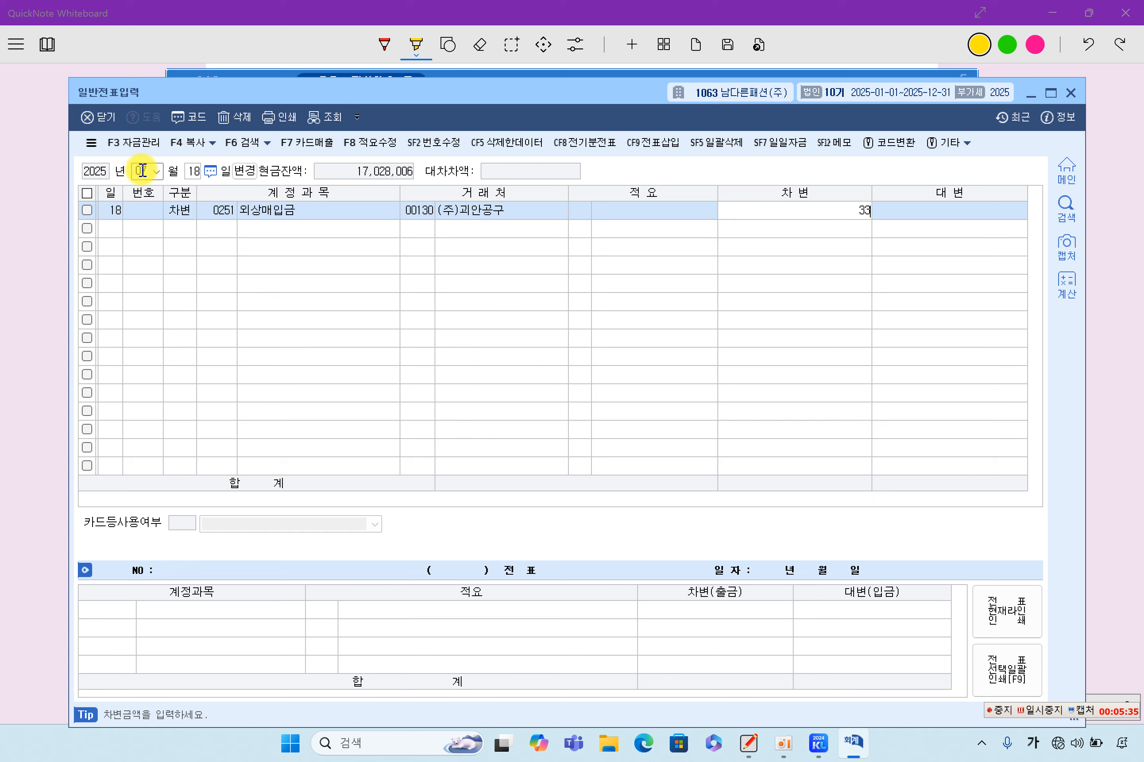
pyautogui.write(',000,000')
pyautogui.press('Return')
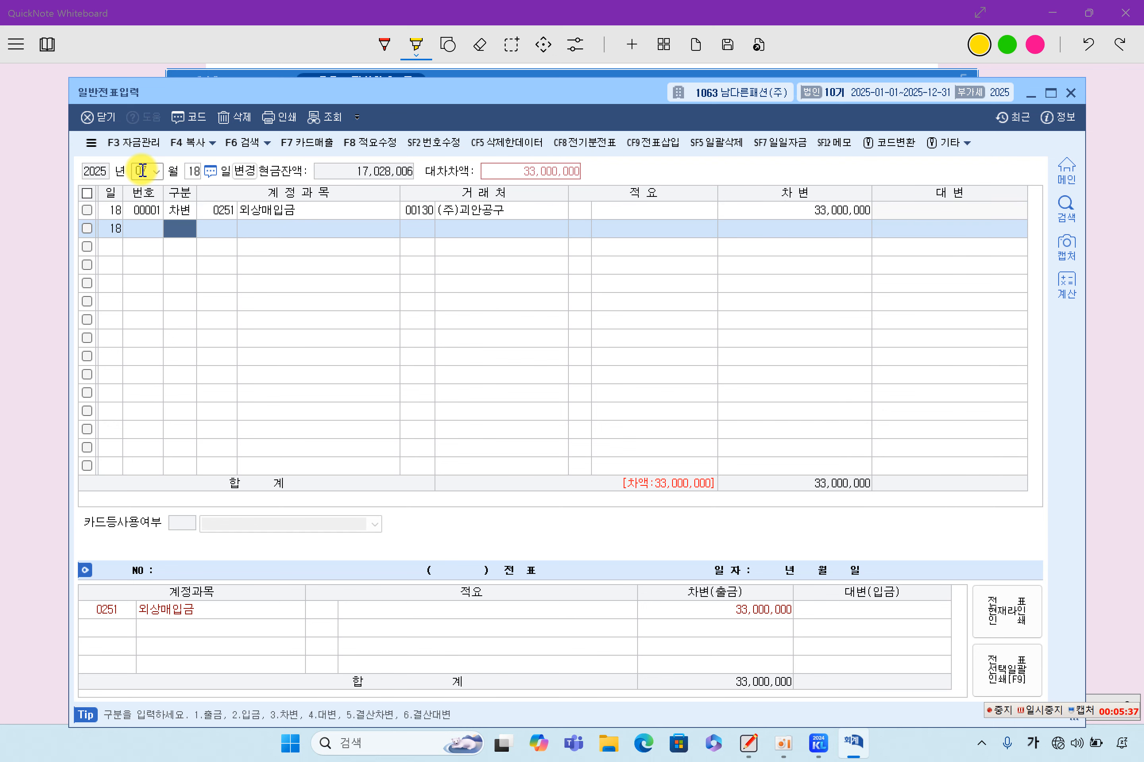
# Add a credit line for 0252 지급어음 with 거래처 00130 (주)괴안공구 and an amount of 23,000,000.
pyautogui.write('4')
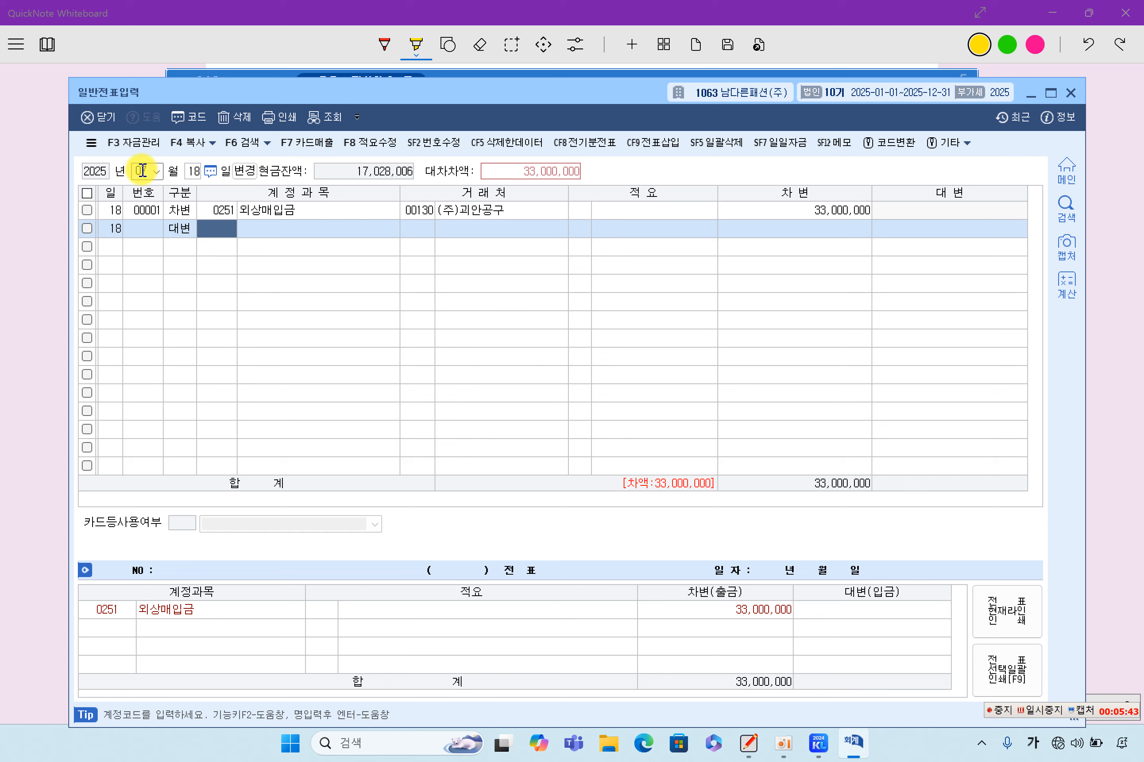
pyautogui.write('252')
pyautogui.press('Return')
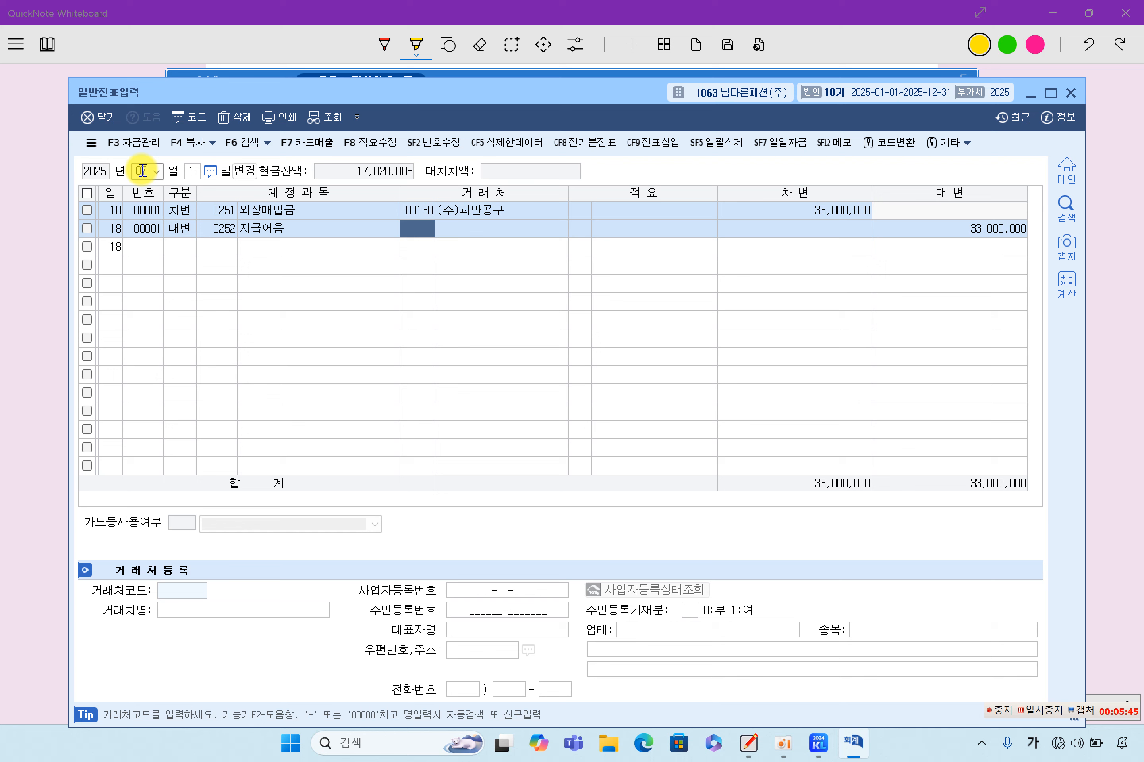
pyautogui.write('13')
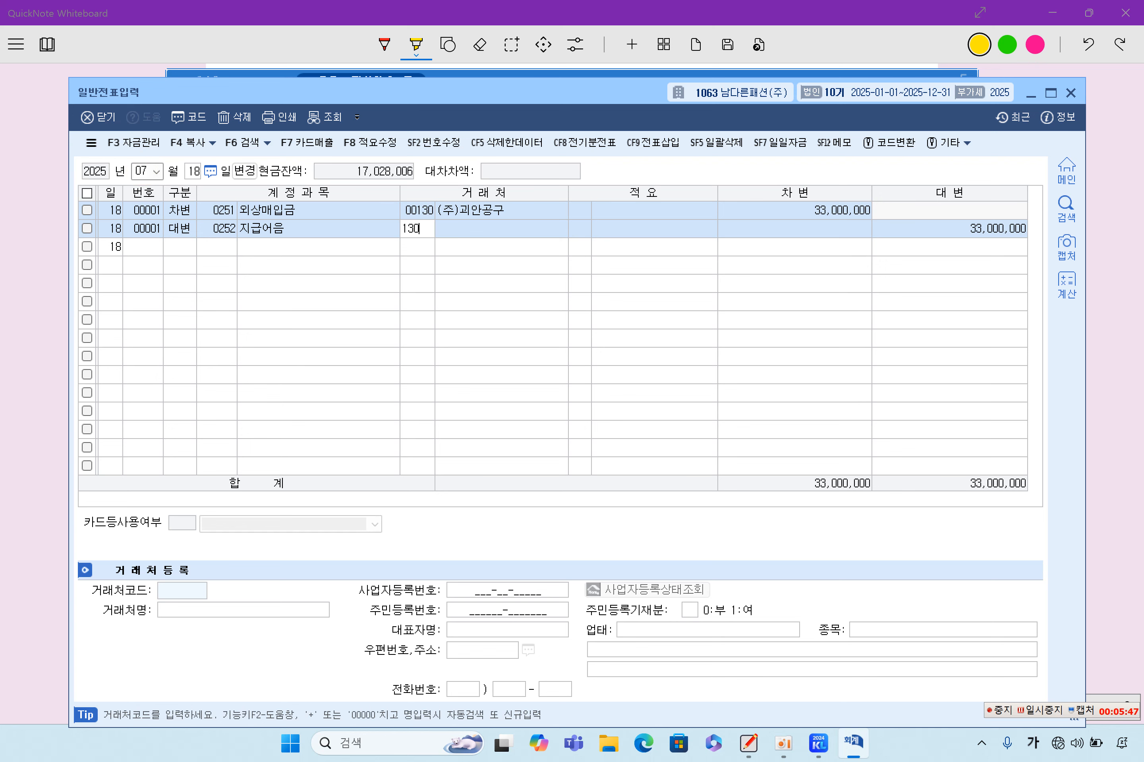
pyautogui.write('0')
pyautogui.press('Return')
pyautogui.press('Return')
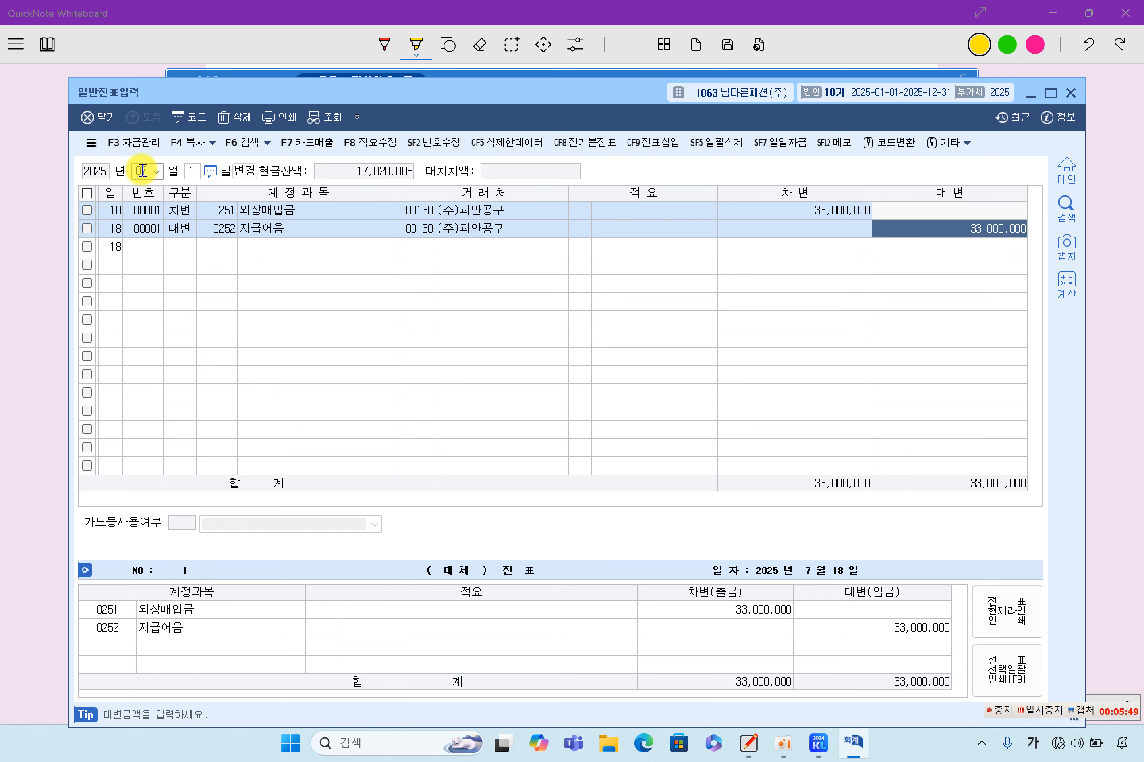
pyautogui.write('23')
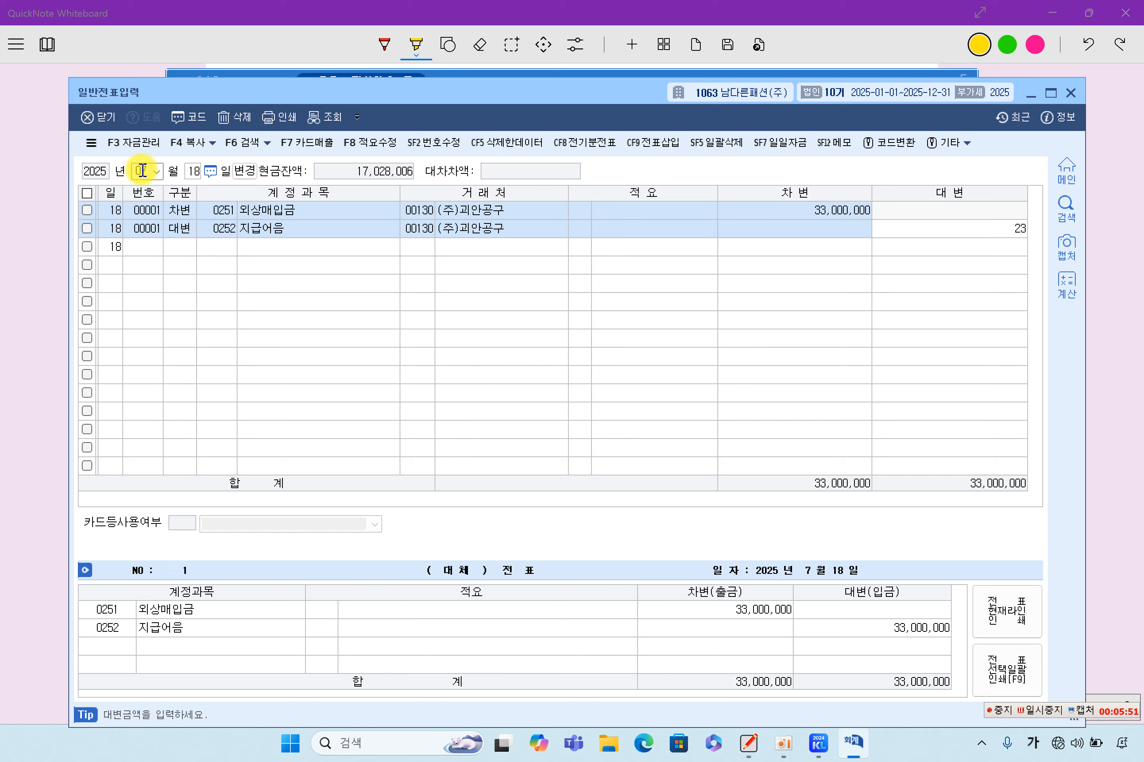
pyautogui.write(',000,000')
pyautogui.press('Return')
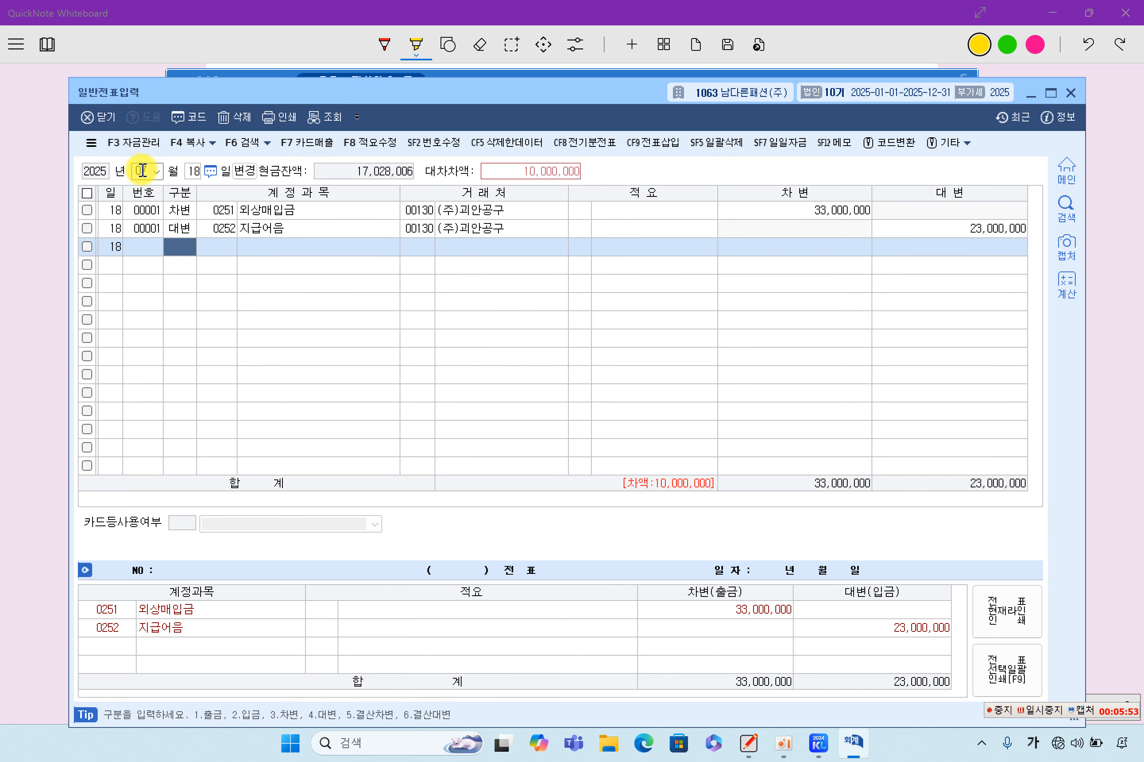
# Add a credit line for 0103 보통예금 with no 거래처, accepting the remaining 10,000,000 as its amount.
pyautogui.write('4')
pyautogui.press('Return')
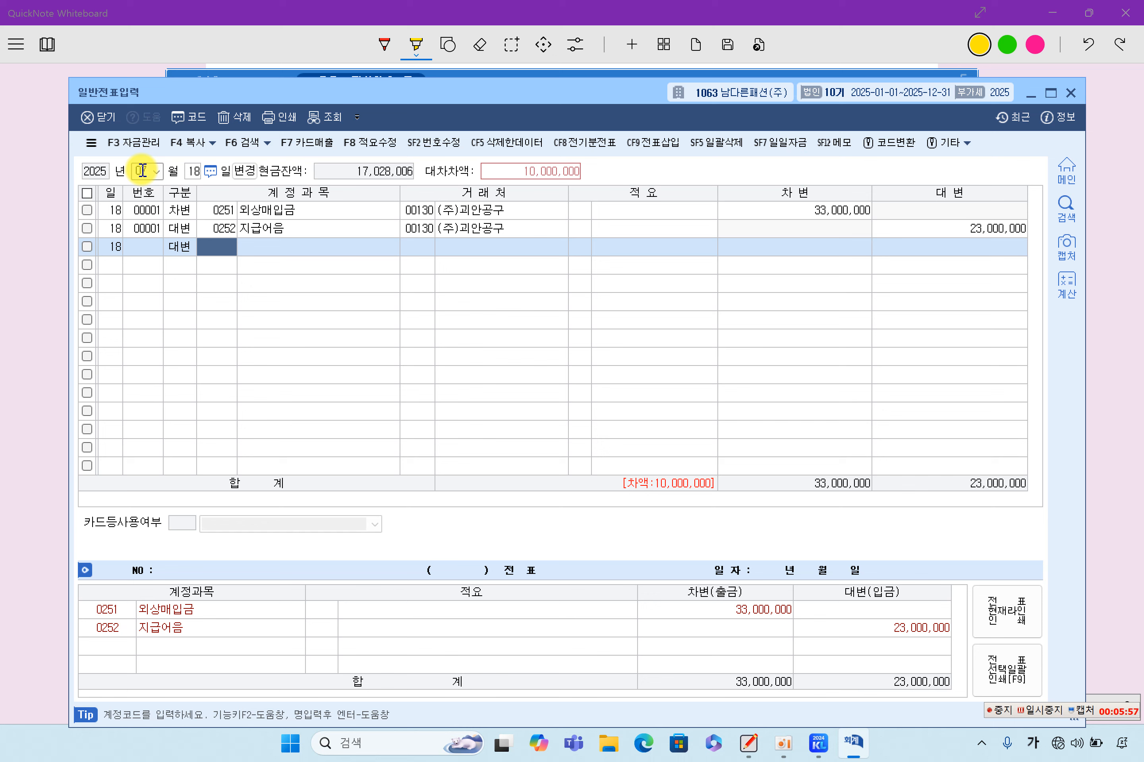
pyautogui.write('103')
pyautogui.press('Return')
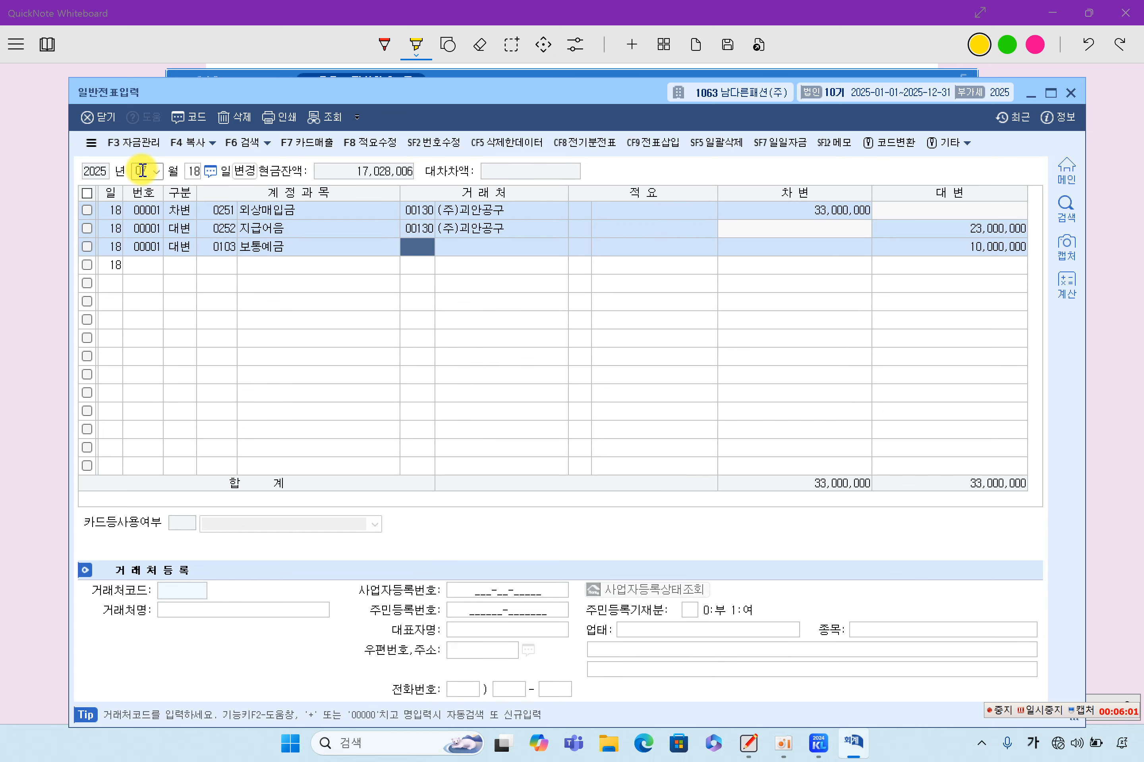
pyautogui.press('Return')
pyautogui.press('Return')
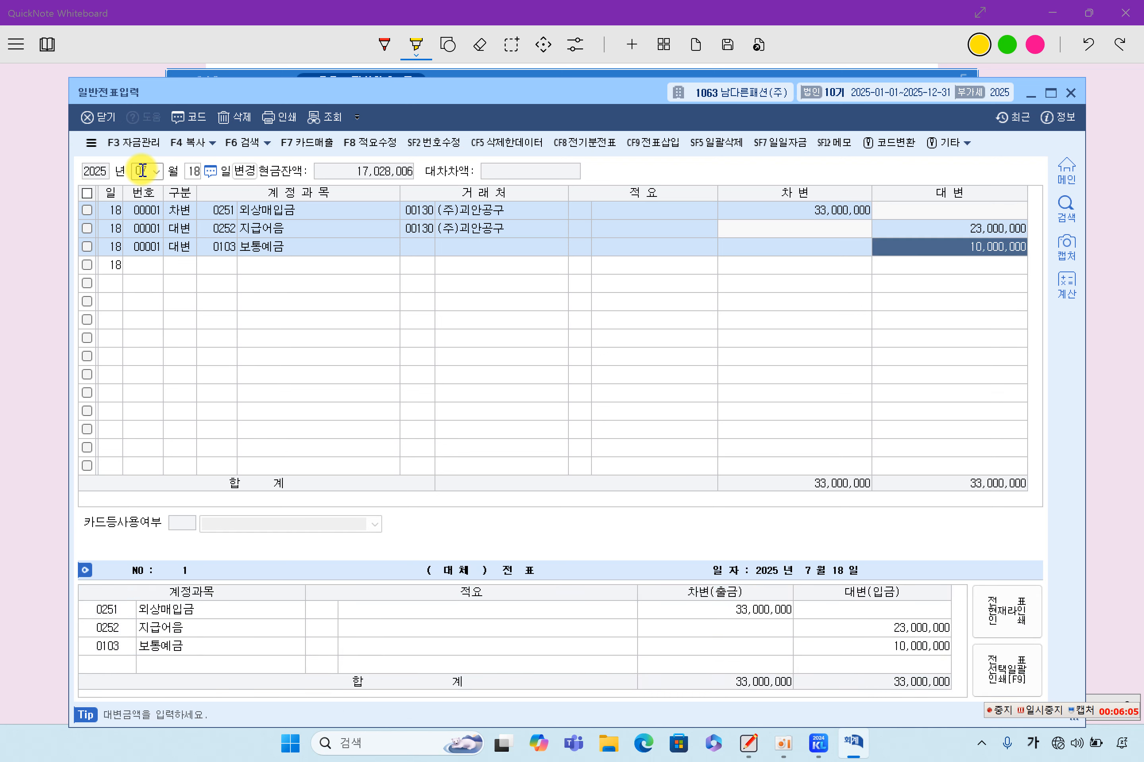
# Switch to QuickNote Whiteboard and highlight the customer ㈜지수포장, 외상매출금 1,800,000, 대손 처리 and the 대손충당금 잔액 320,000원 in question [2] of 문제2.
pyautogui.click(31, 241)
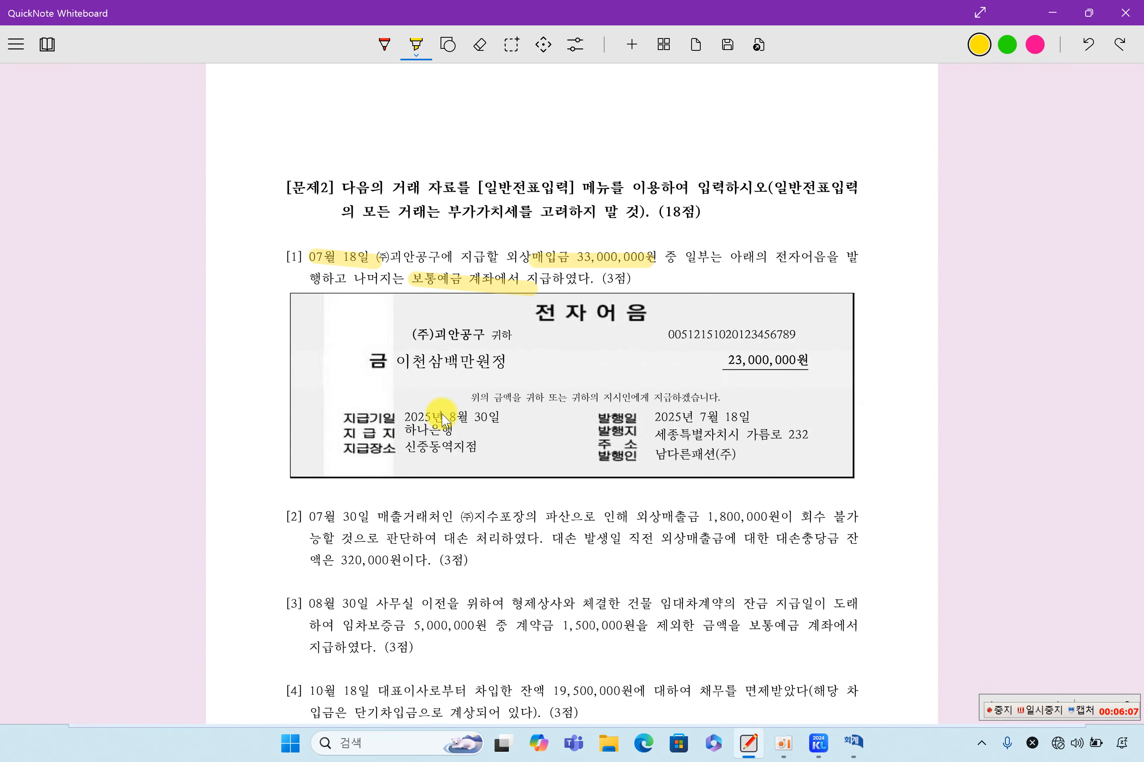
pyautogui.scroll(-3, 444, 421)
pyautogui.scroll(-5, 396, 346)
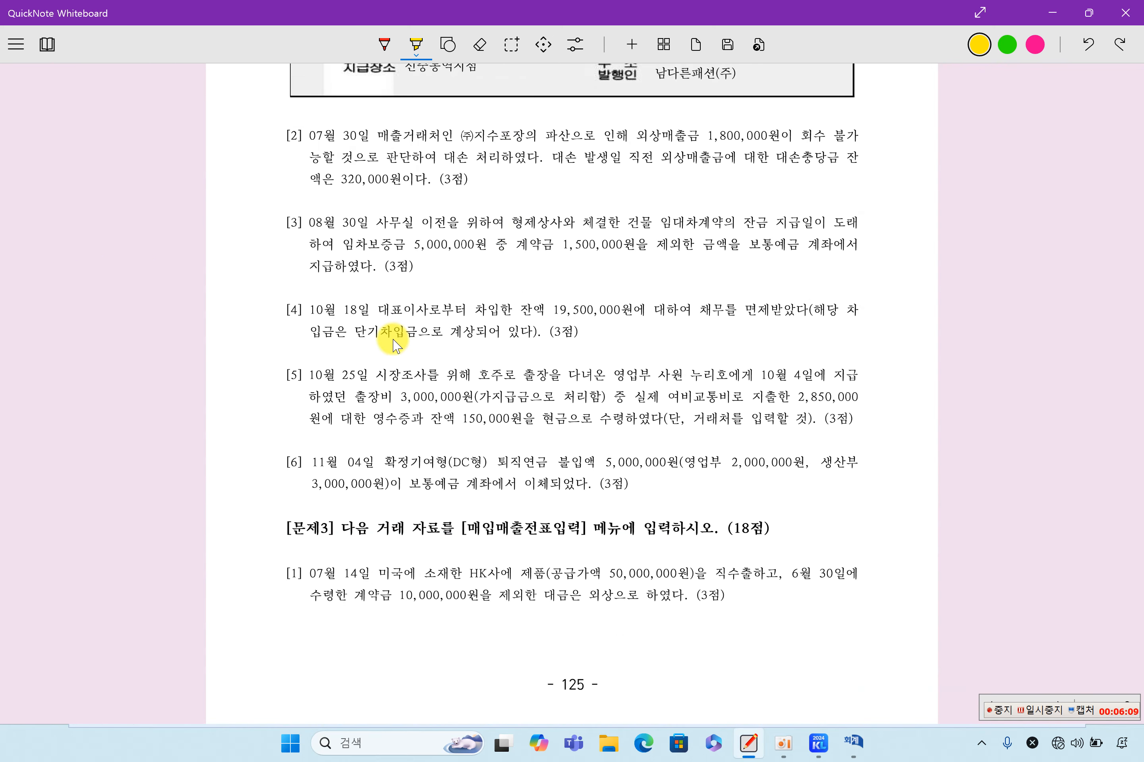
pyautogui.moveTo(383, 137); pyautogui.dragTo(533, 142)
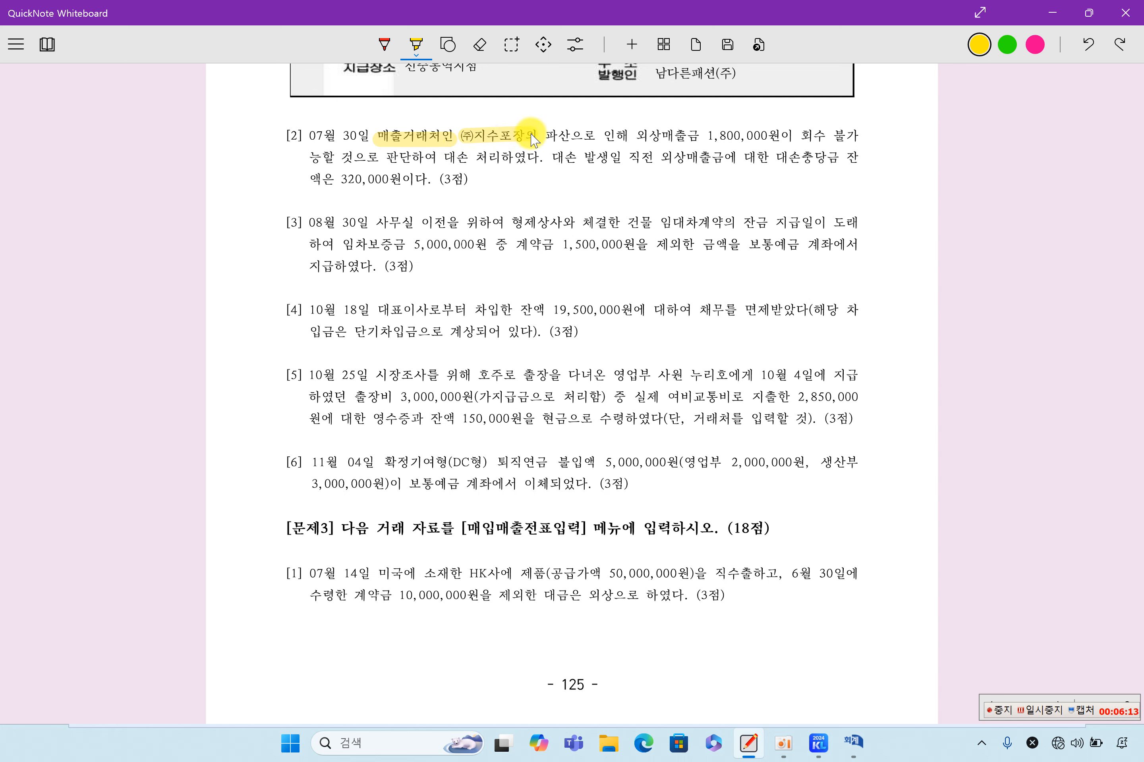
pyautogui.moveTo(636, 140); pyautogui.dragTo(769, 139)
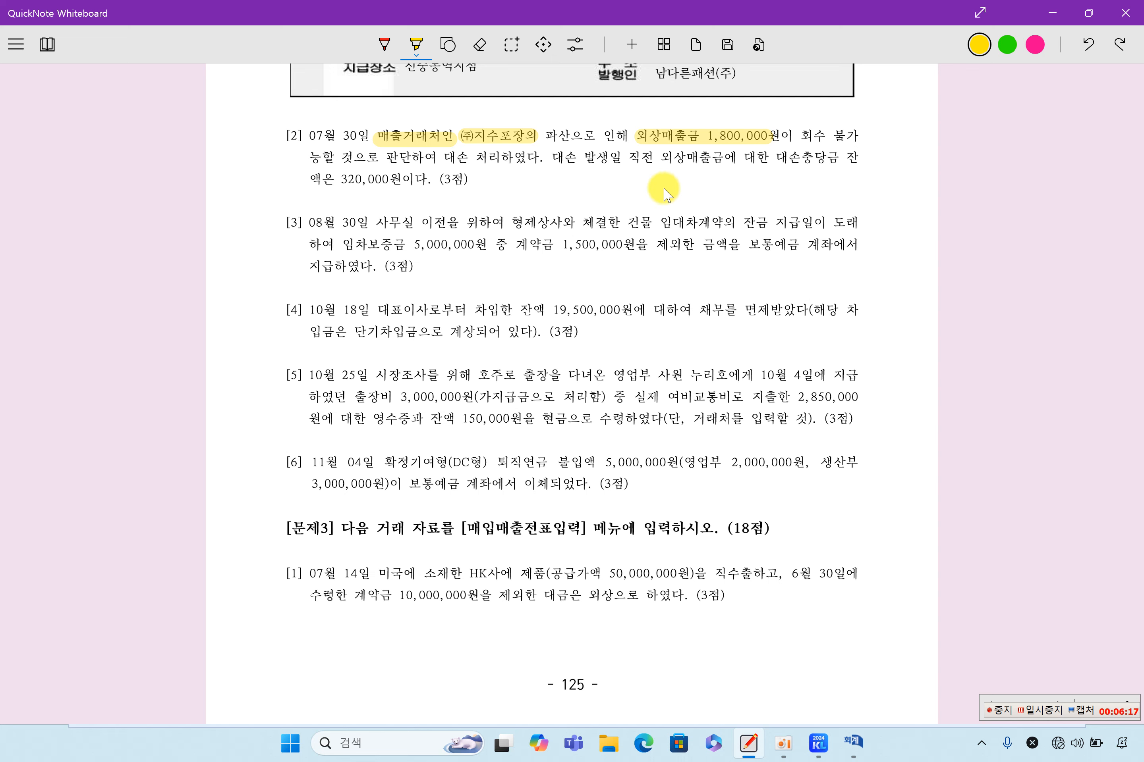
pyautogui.moveTo(445, 162); pyautogui.dragTo(527, 159)
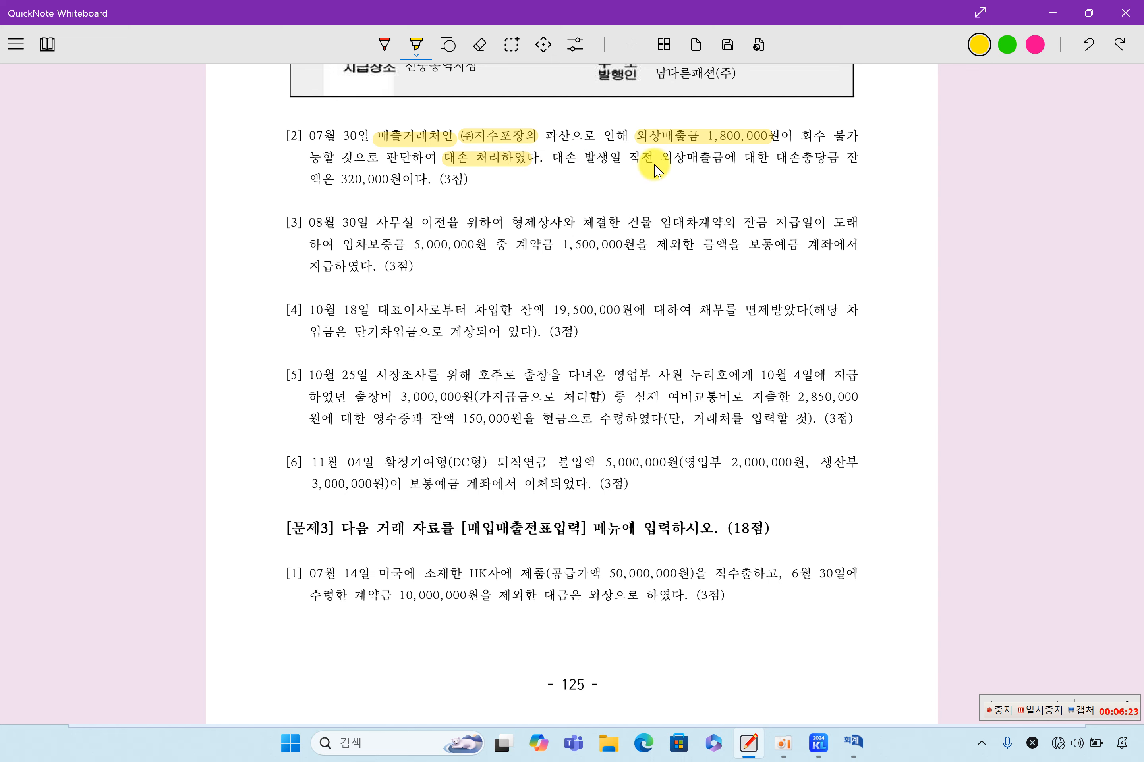
pyautogui.moveTo(662, 160); pyautogui.dragTo(858, 159)
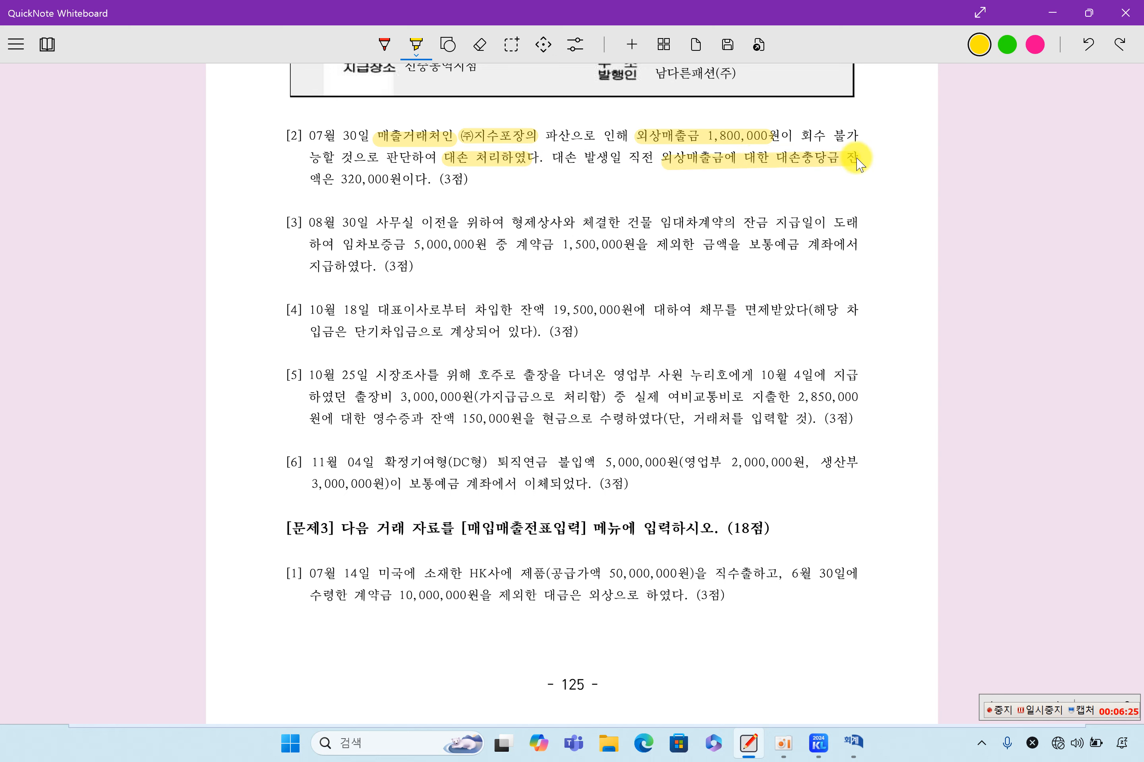
pyautogui.moveTo(314, 183); pyautogui.dragTo(395, 186)
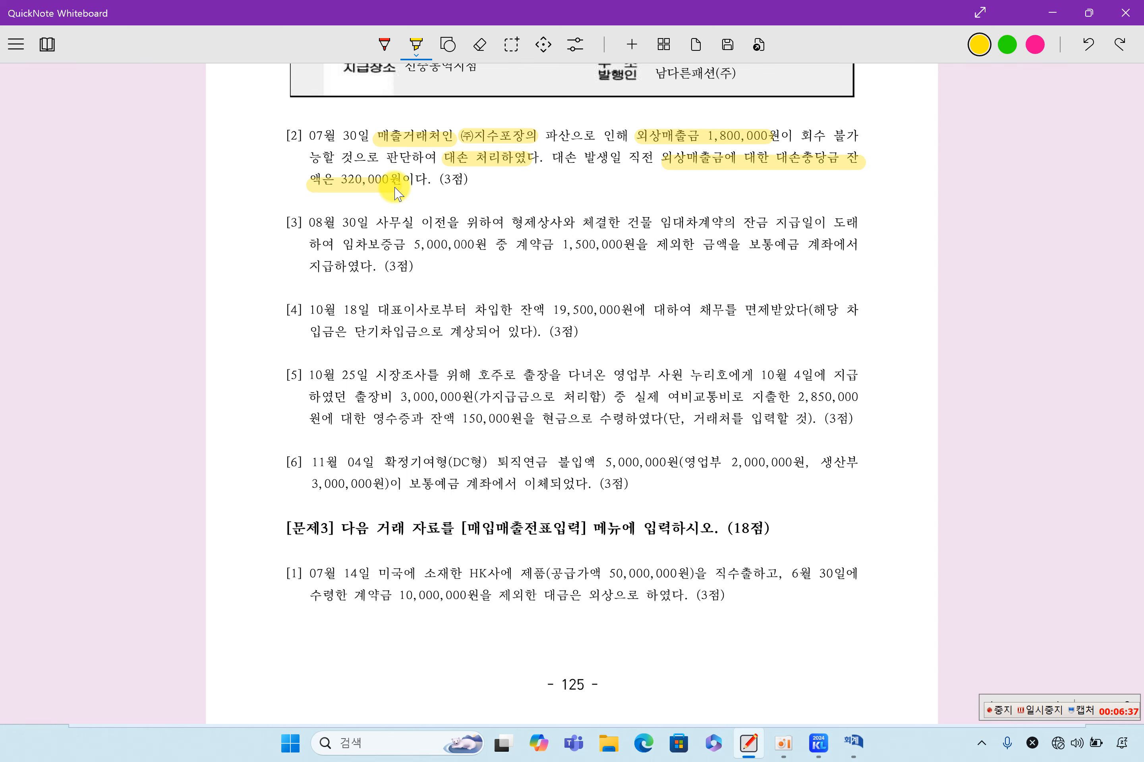
# Switch to KcLep and set the 일반전표입력 voucher date to July 30, 2025.
pyautogui.click(856, 743)
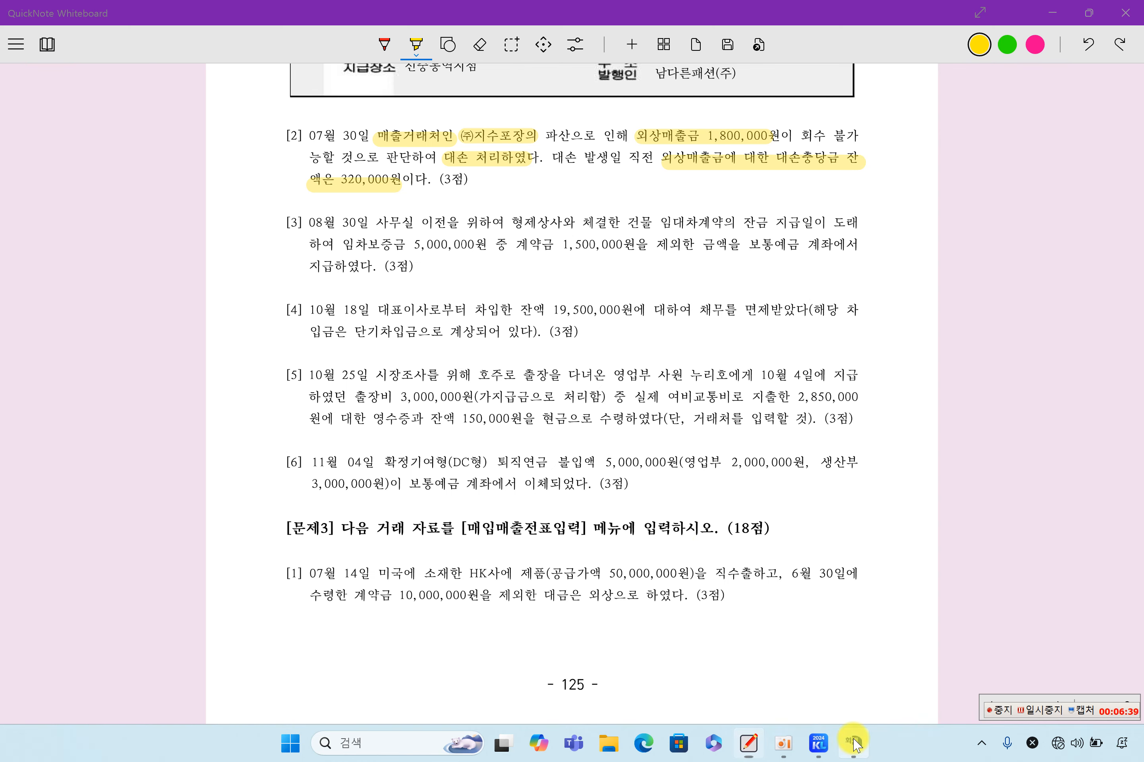
pyautogui.click(140, 171)
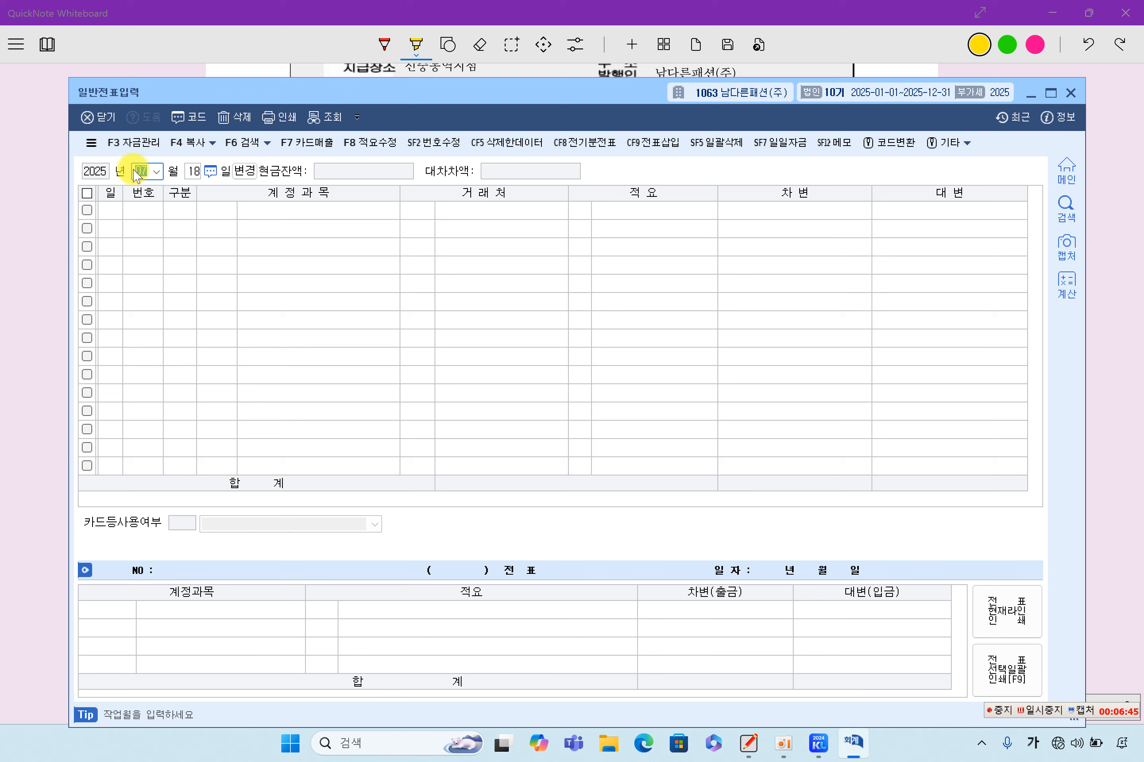
pyautogui.press('Return')
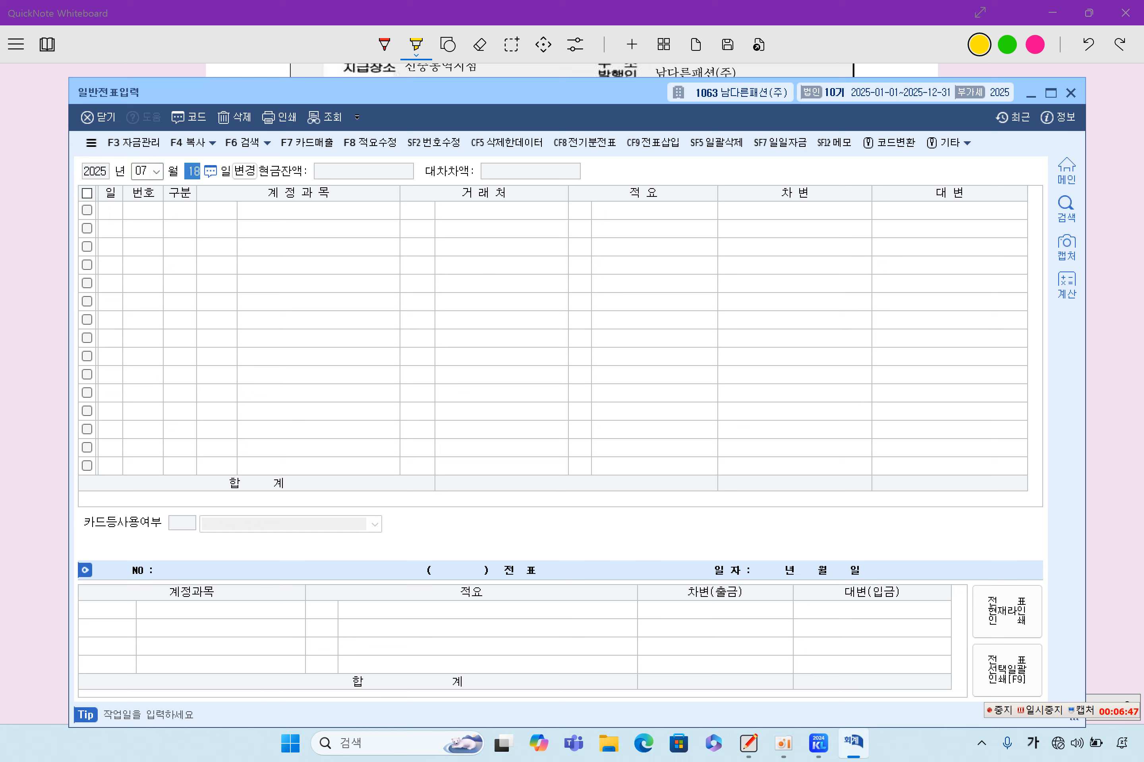
pyautogui.write('30')
pyautogui.press('Return')
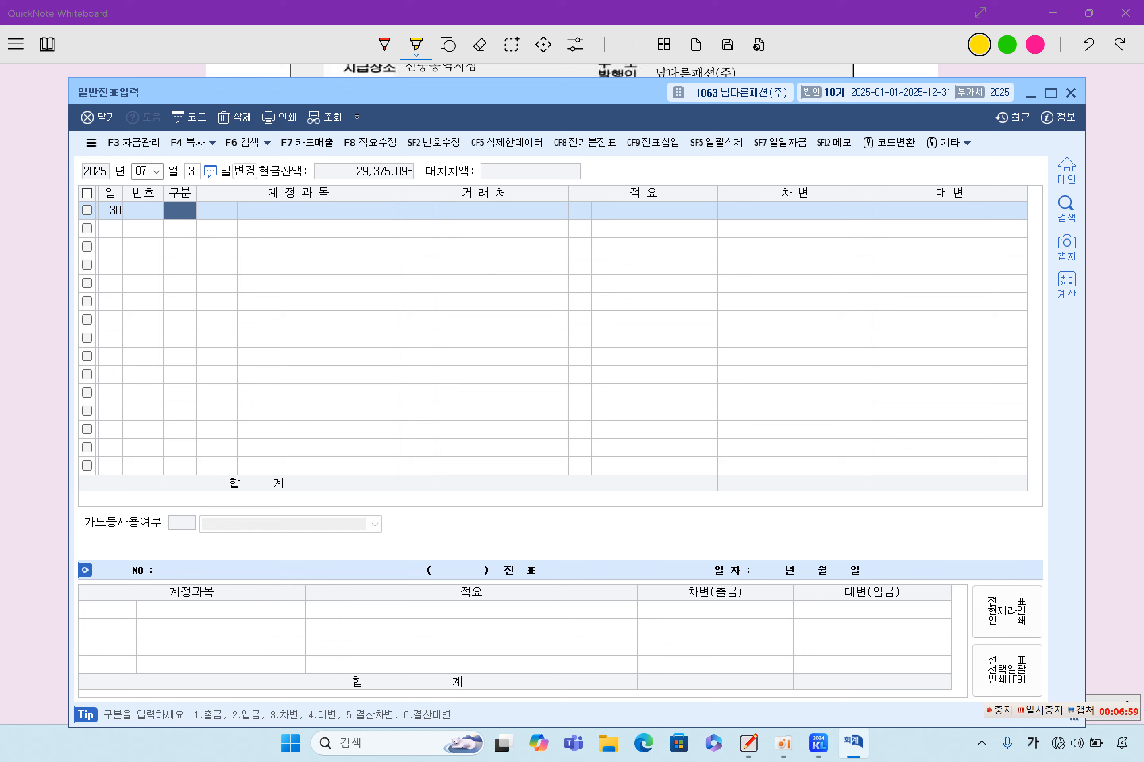
# Enter a credit line for 0108 외상매출금 with 거래처 00161 (주)지수포장 and an amount of 1,800,000.
pyautogui.write('4')
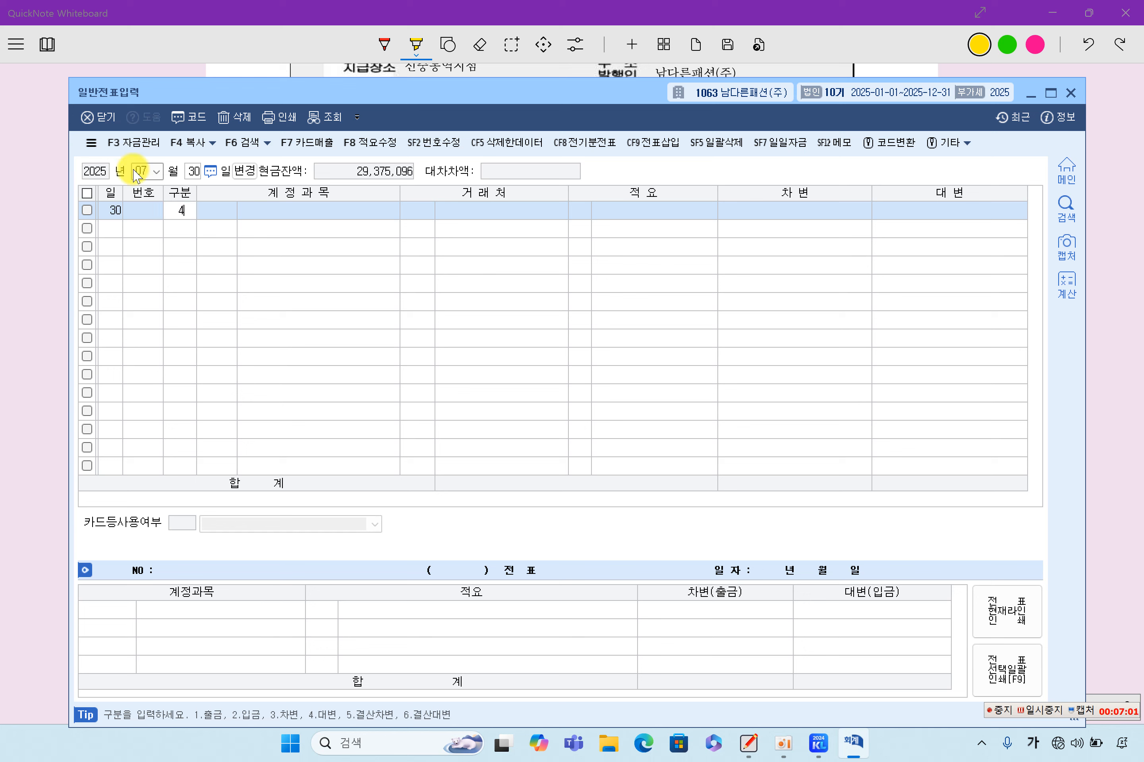
pyautogui.press('Return')
pyautogui.write('108')
pyautogui.press('Return')
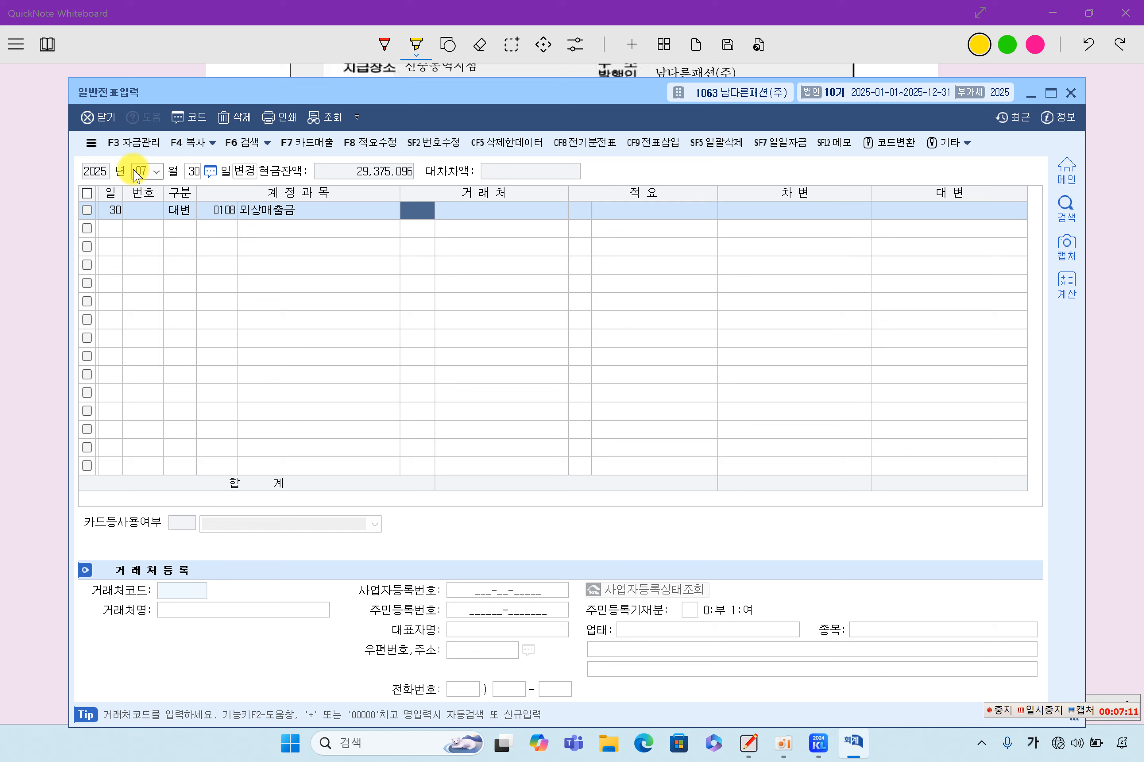
pyautogui.press('F2')
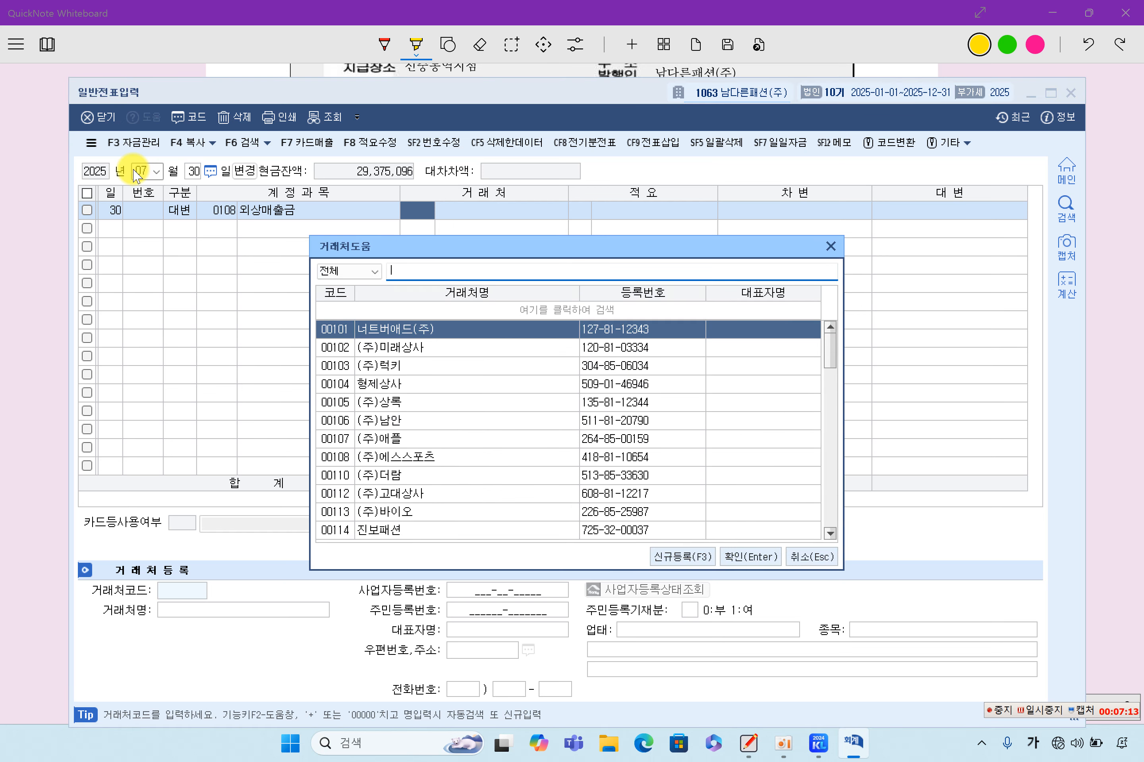
pyautogui.write('짓ㅜ')
pyautogui.press('Return')
pyautogui.press('Return')
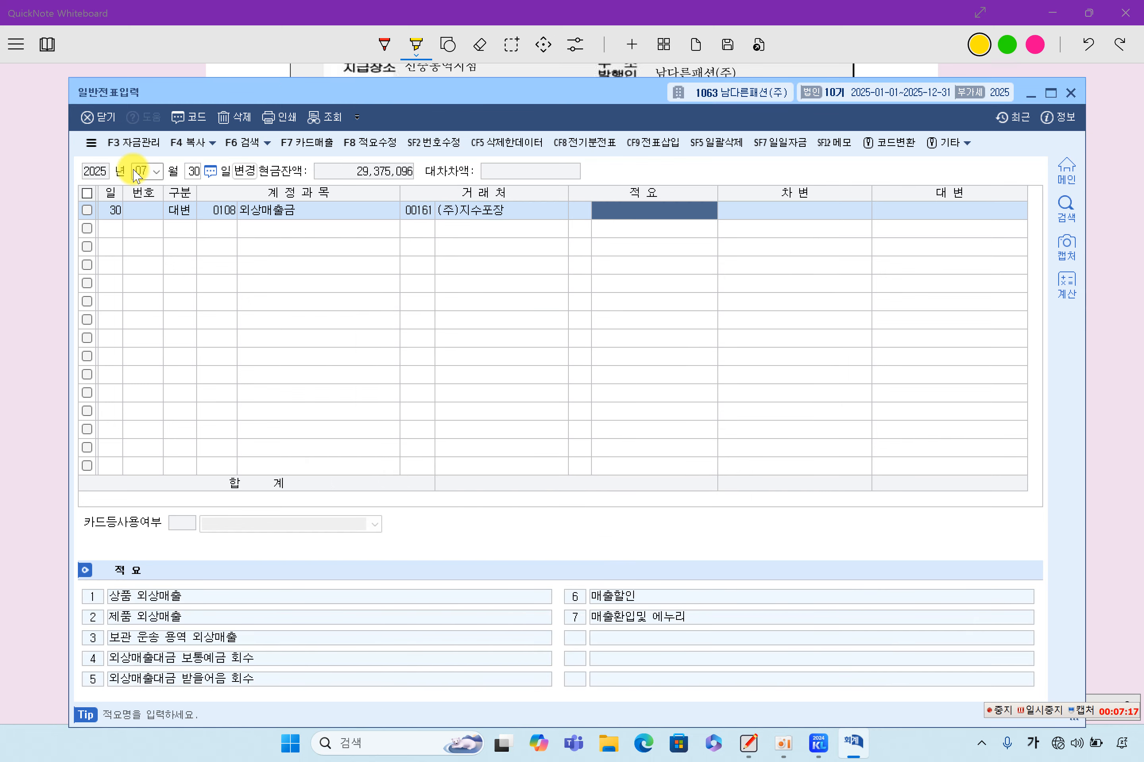
pyautogui.press('Return')
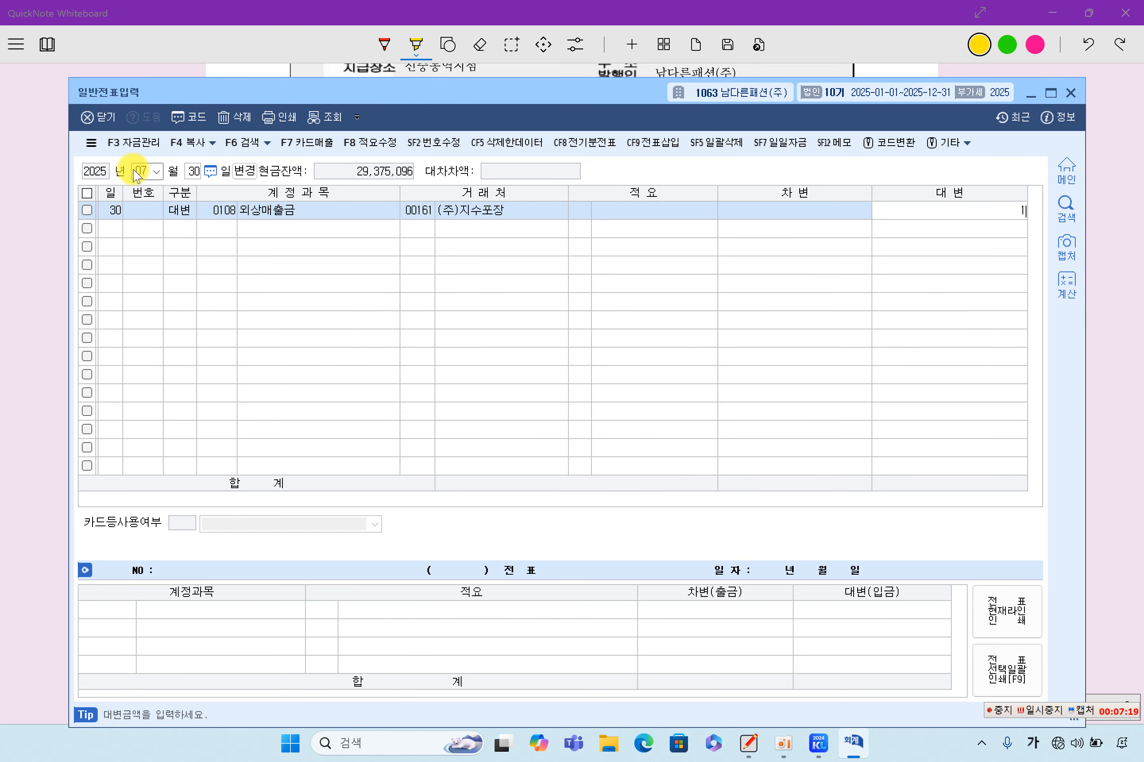
pyautogui.write('1800000')
pyautogui.press('Return')
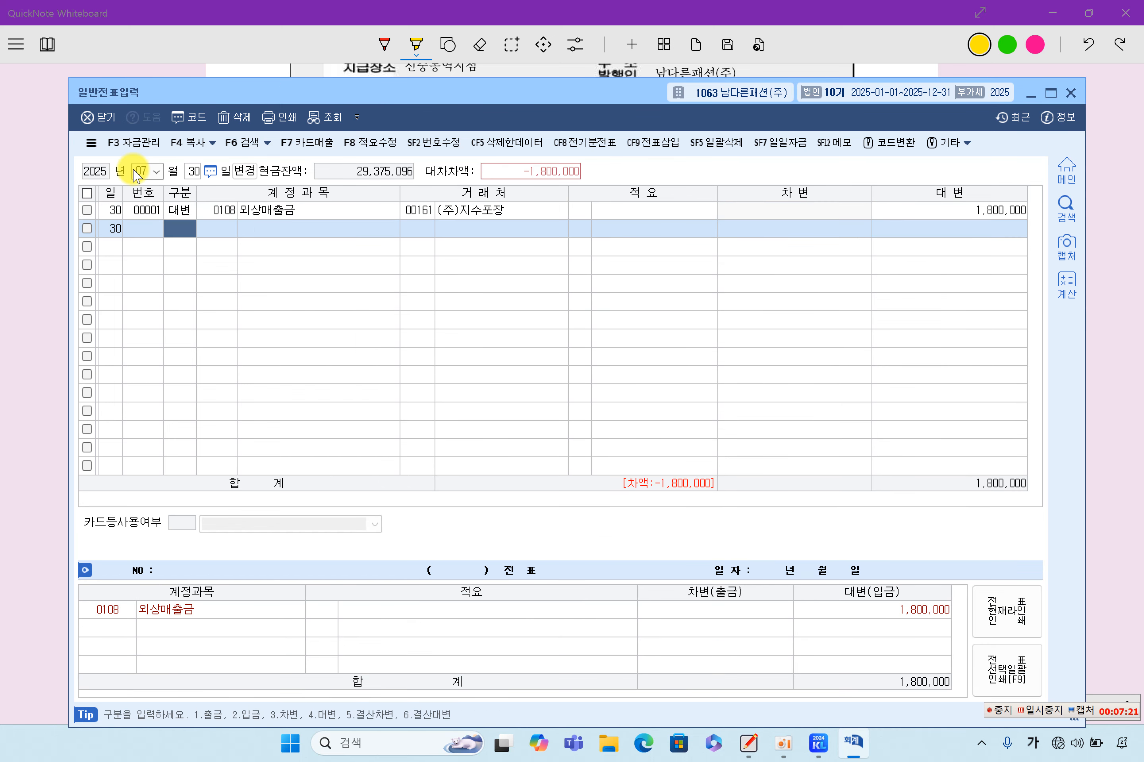
# Add a debit line for account 0109 대손충당금 to the July 30 voucher.
pyautogui.write('3')
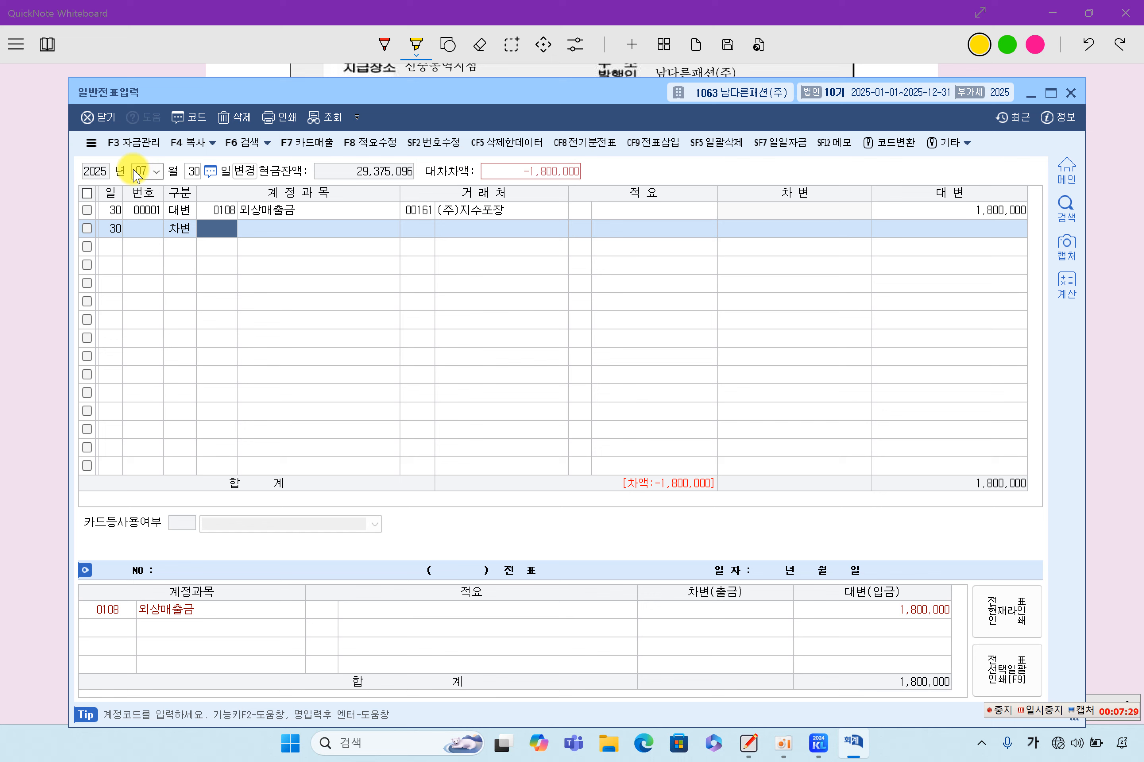
pyautogui.write('109')
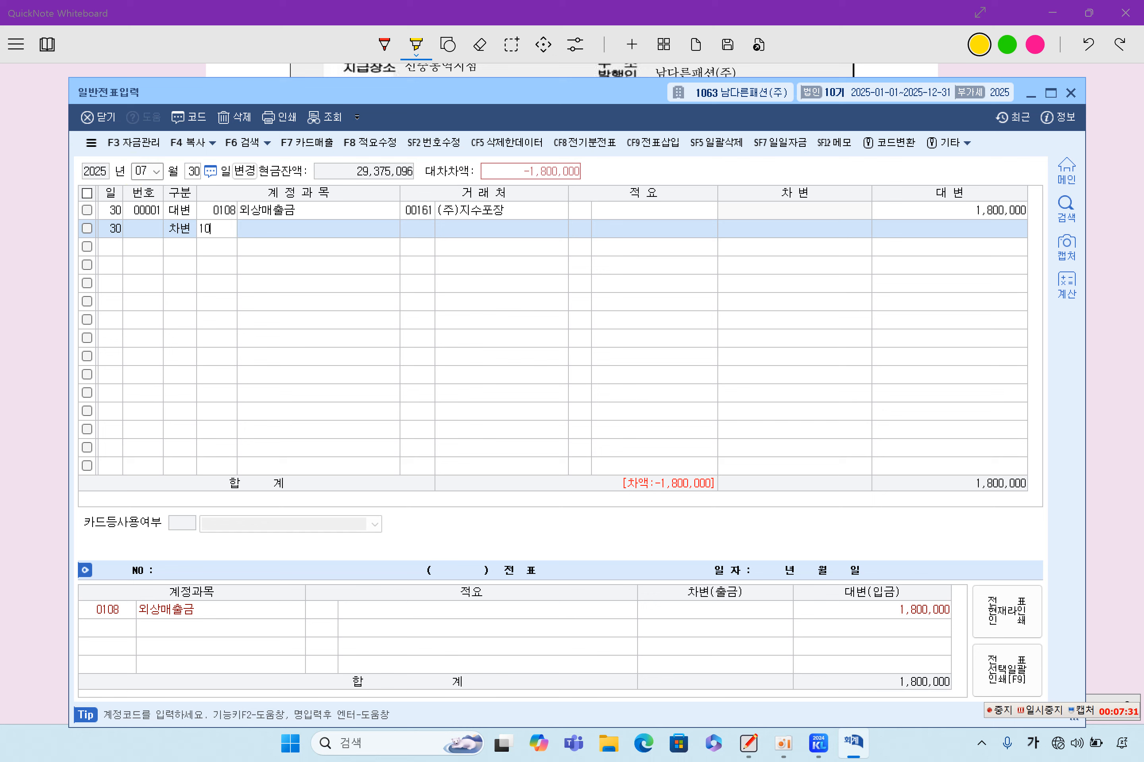
pyautogui.press('Return')
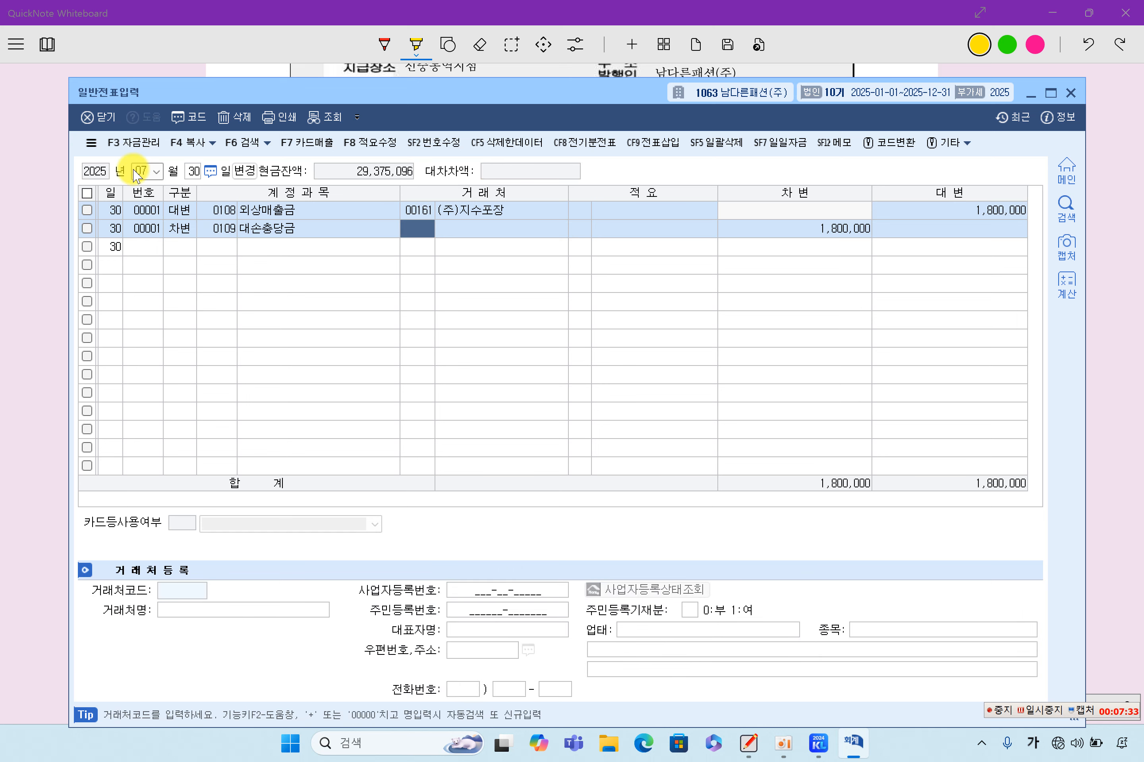
# Set the debit amount of the 대손충당금 line to 320,000, leaving its 거래처 blank.
pyautogui.press('Left')
pyautogui.press('Left')
pyautogui.press('Right')
pyautogui.press('Up')
pyautogui.press('Down')
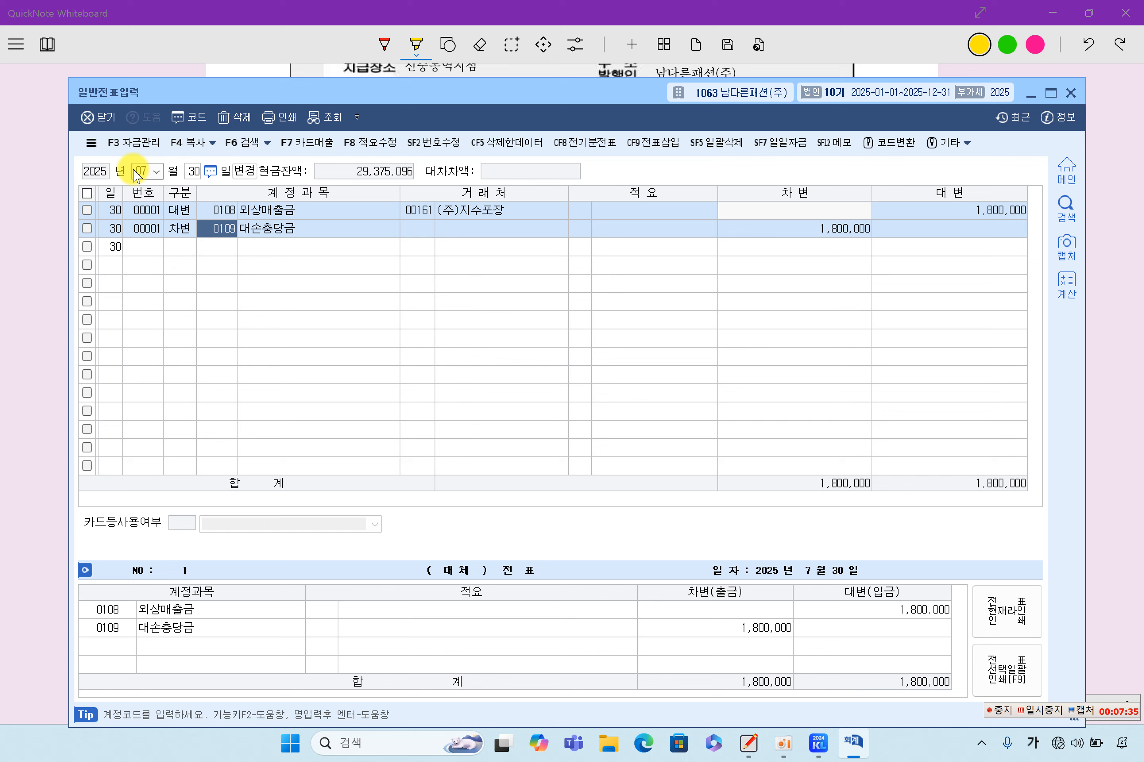
pyautogui.press('Up')
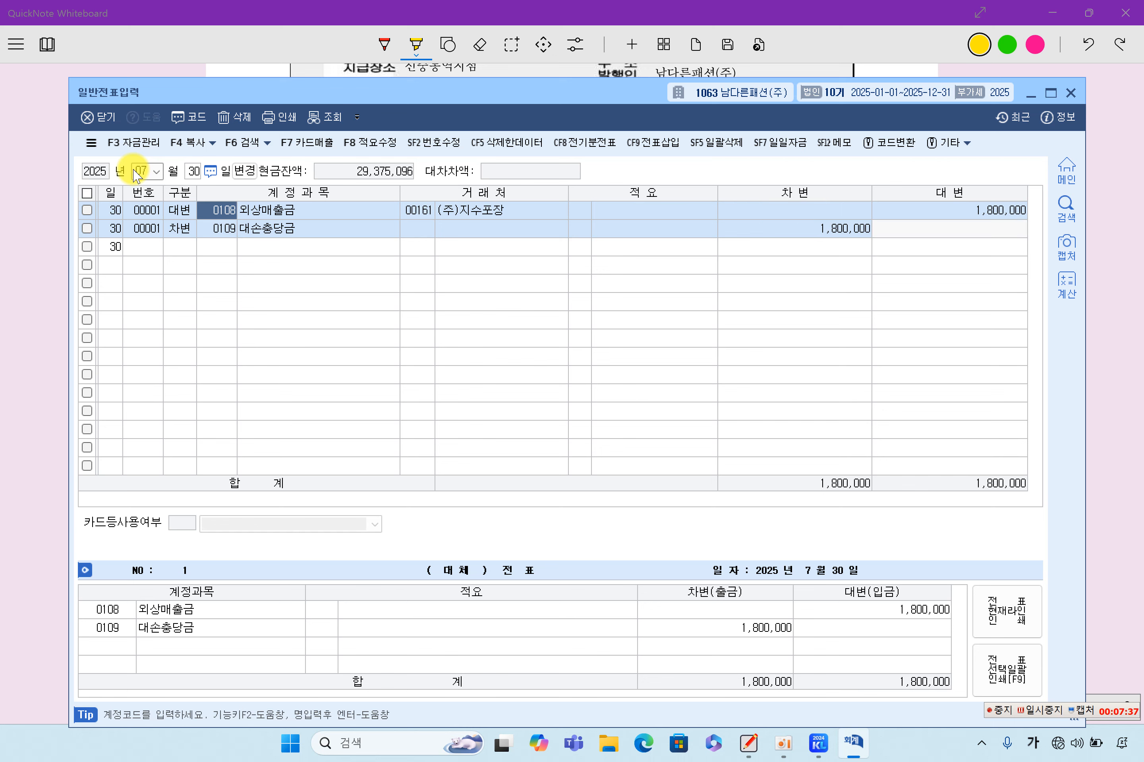
pyautogui.press('Down')
pyautogui.press('Return')
pyautogui.press('Return')
pyautogui.press('Return')
pyautogui.press('Return')
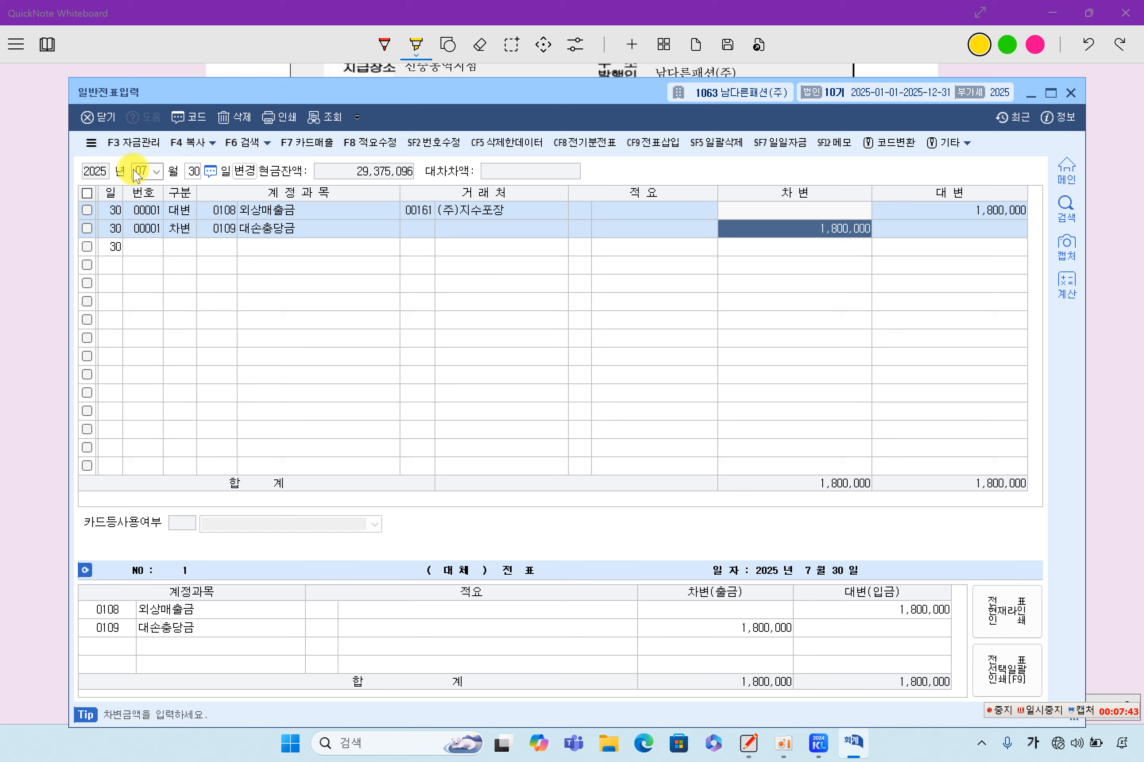
pyautogui.write('320000')
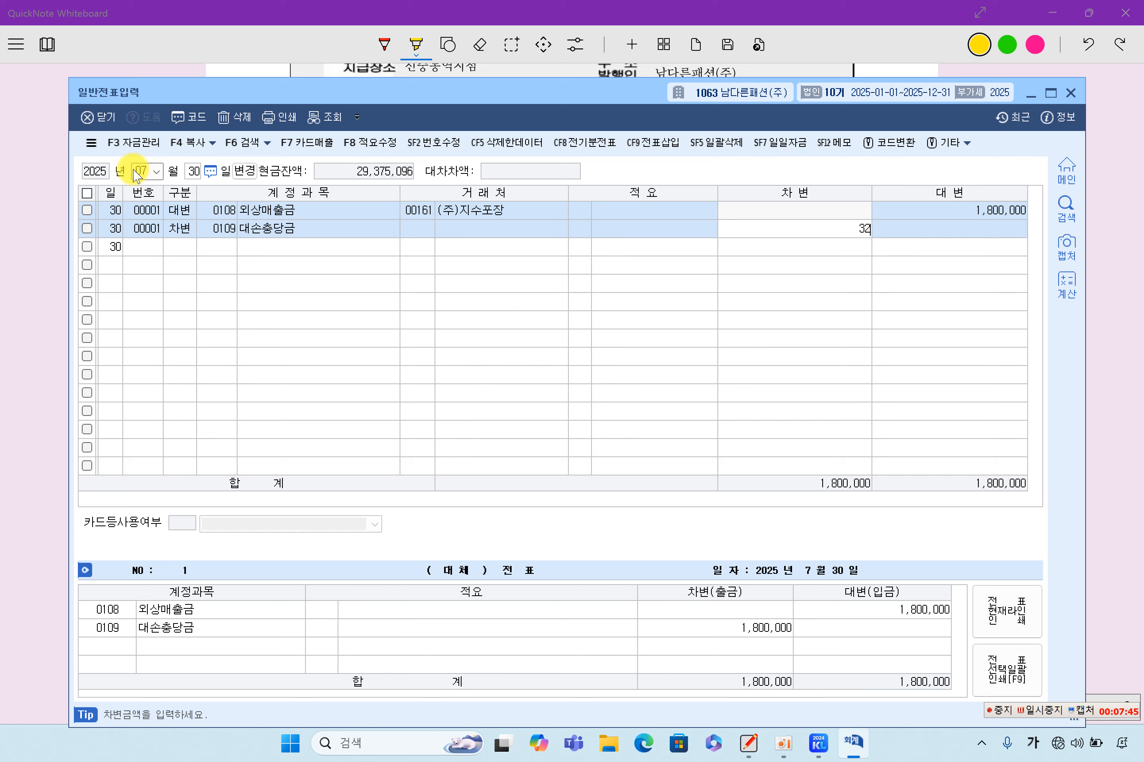
pyautogui.press('Return')
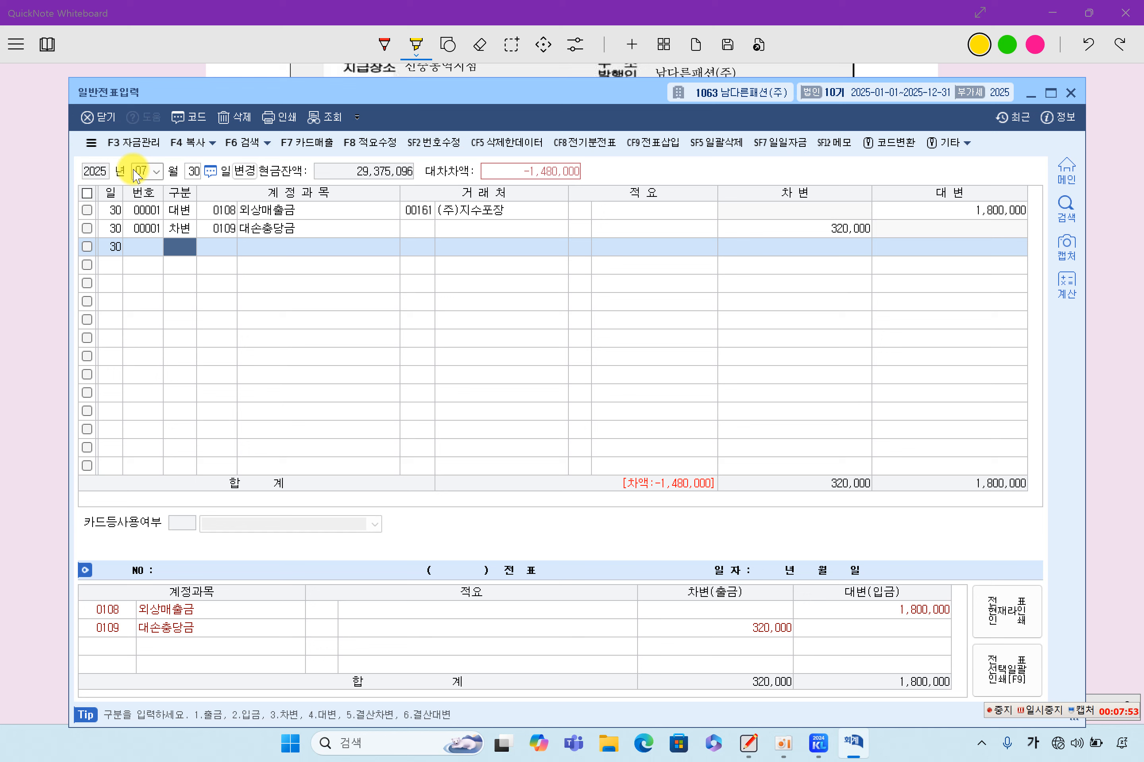
# Add a debit line for 0835 대손상각비 (판매관리비) with no 거래처, accepting the remaining 1,480,000 as its amount.
pyautogui.write('3')
pyautogui.press('Return')
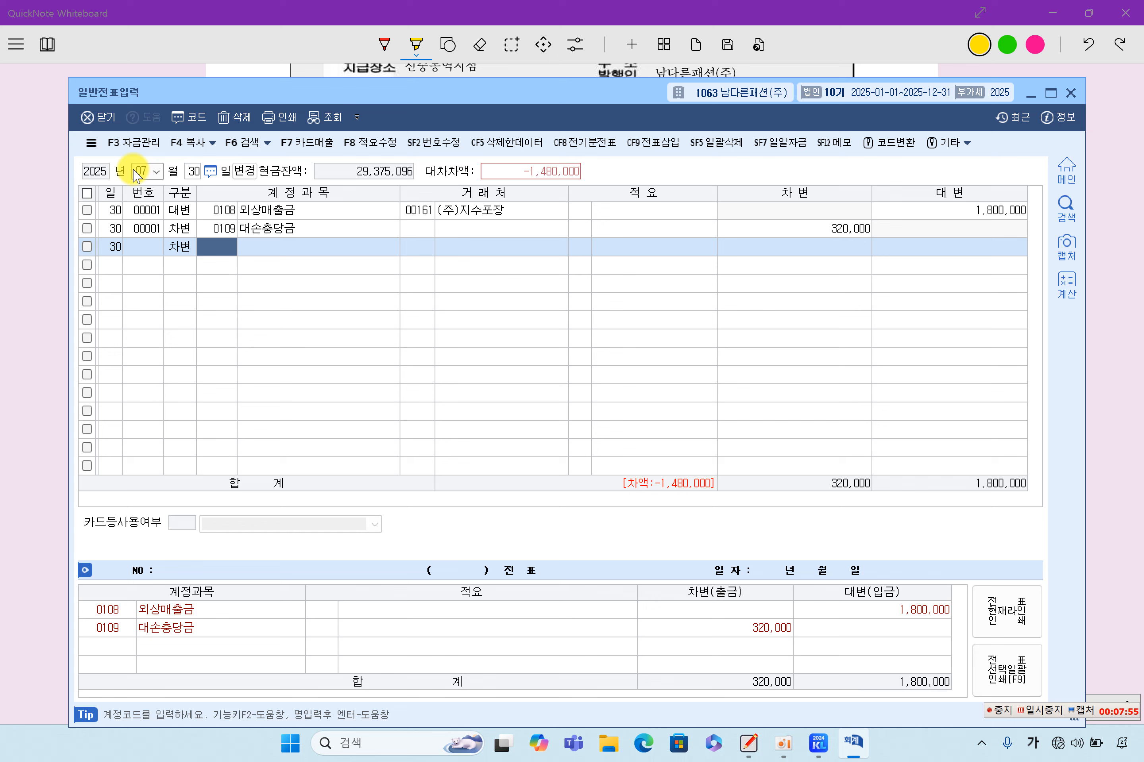
pyautogui.press('F2')
pyautogui.write('대')
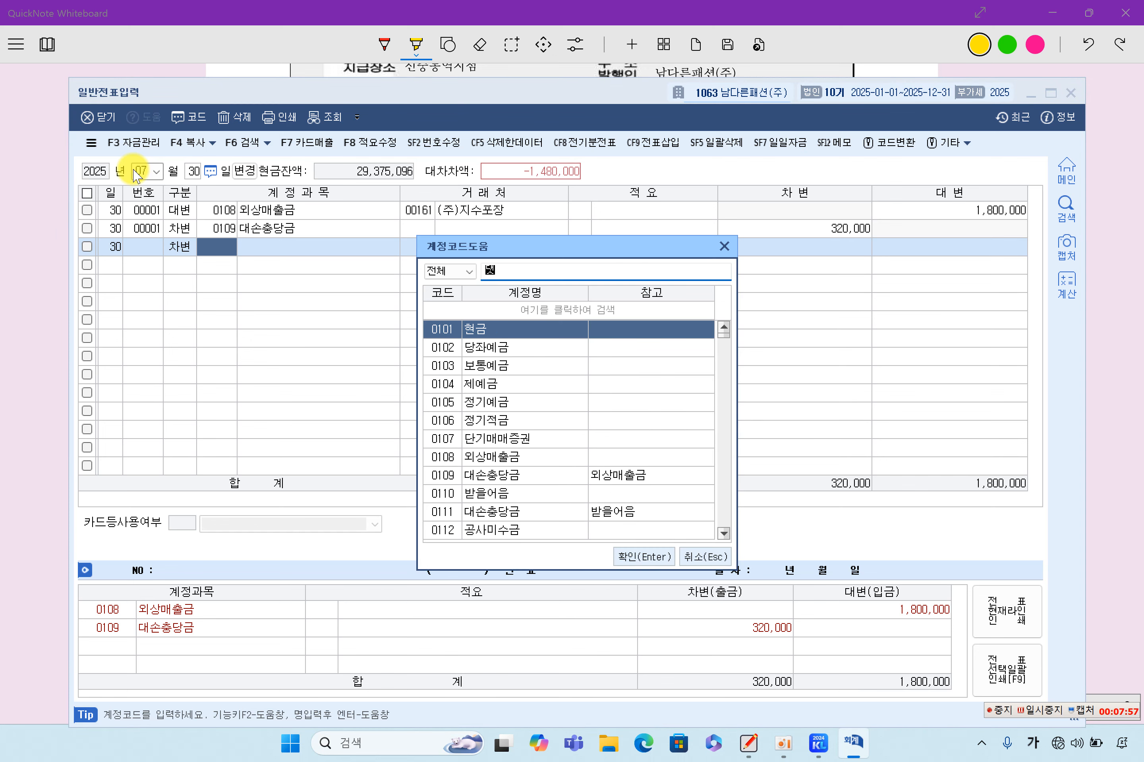
pyautogui.write('손상')
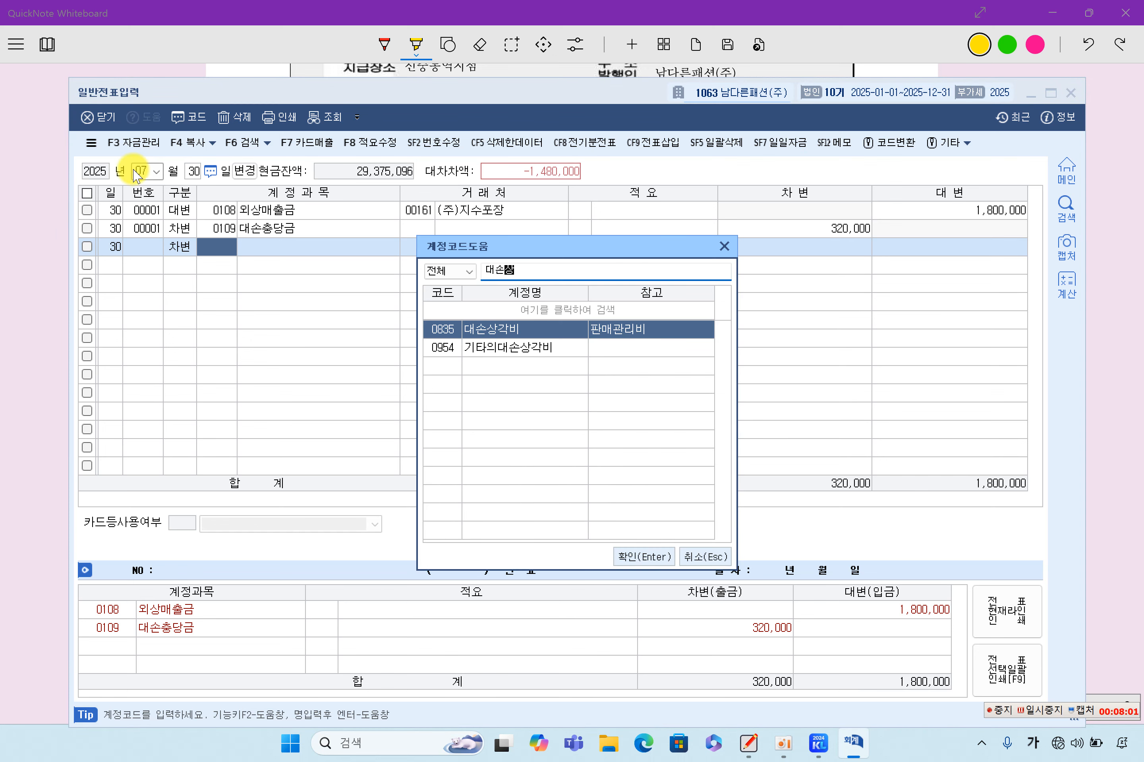
pyautogui.press('Return')
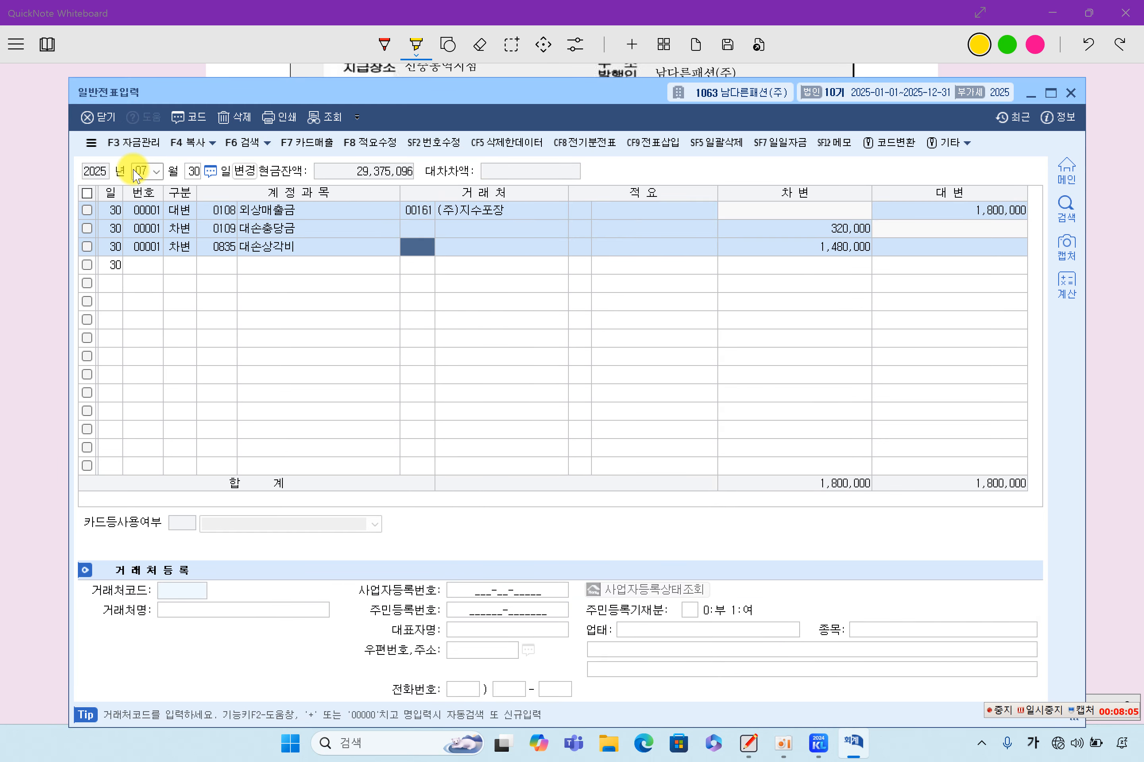
pyautogui.press('Down')
pyautogui.press('Up')
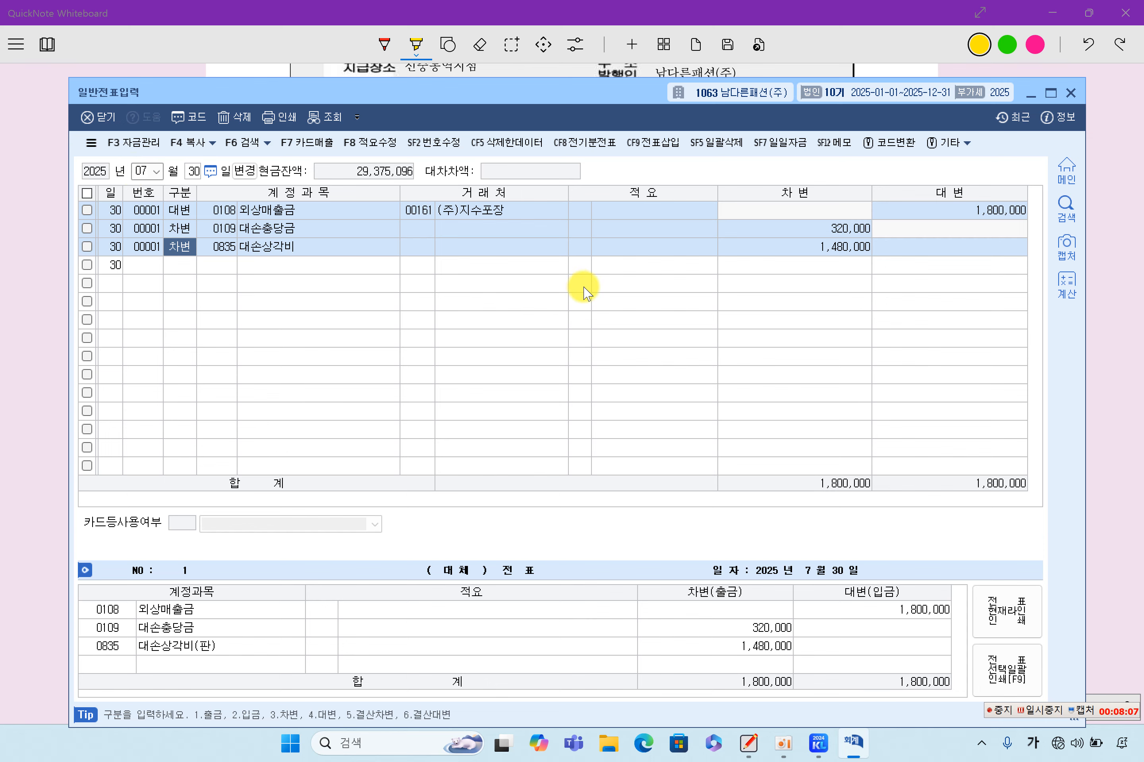
# Switch to QuickNote Whiteboard and highlight the date, 형제상사 lease balance, 임차보증금 5,000,000, 계약금 1,500,000 and 보통예금 payment in question [3].
pyautogui.click(1113, 304)
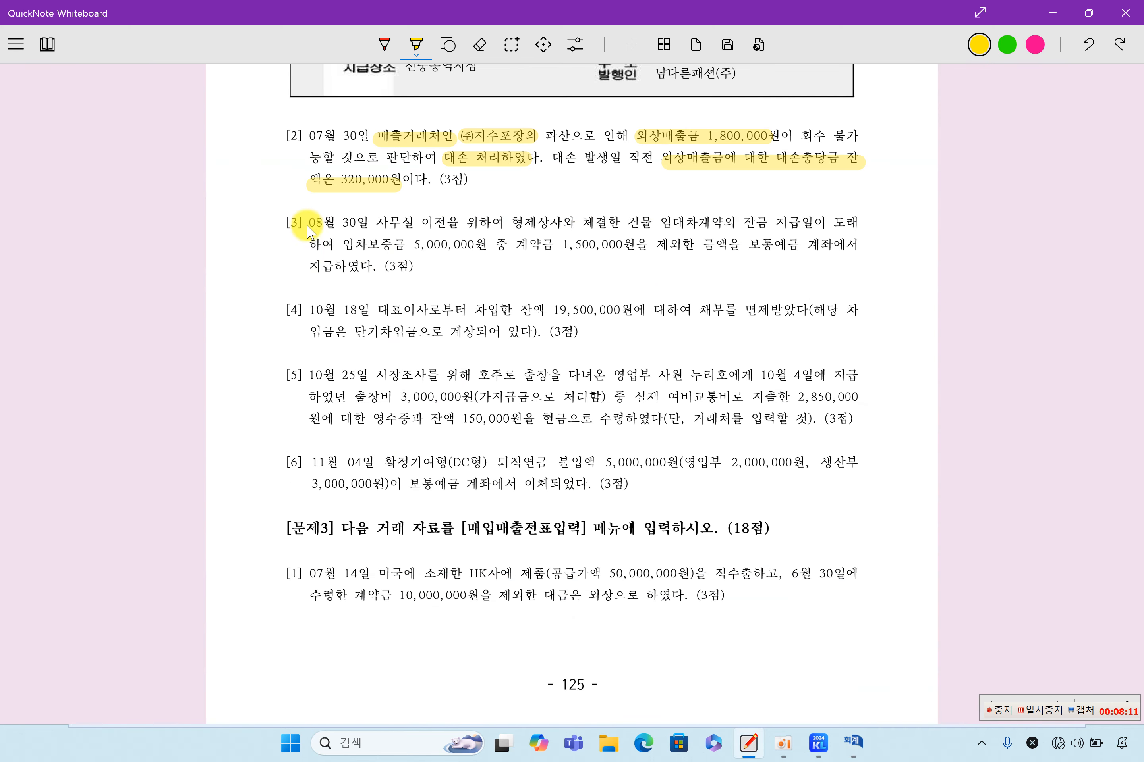
pyautogui.moveTo(306, 223); pyautogui.dragTo(362, 225)
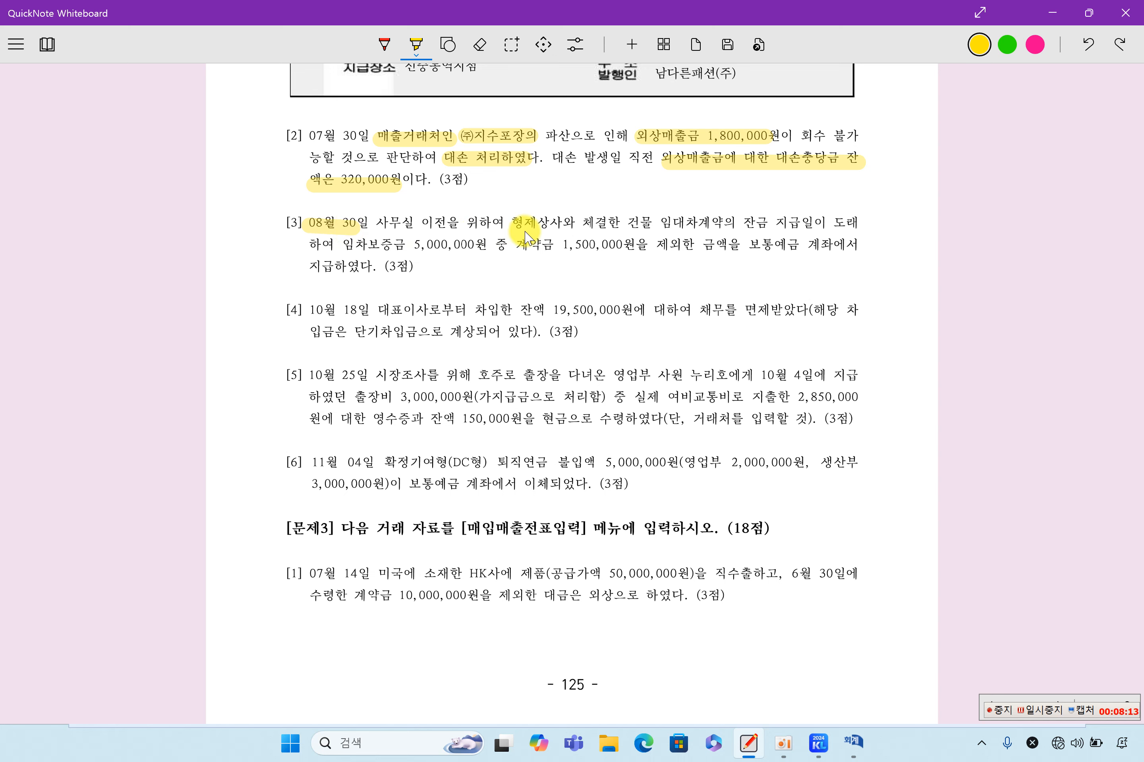
pyautogui.moveTo(510, 228); pyautogui.dragTo(821, 235)
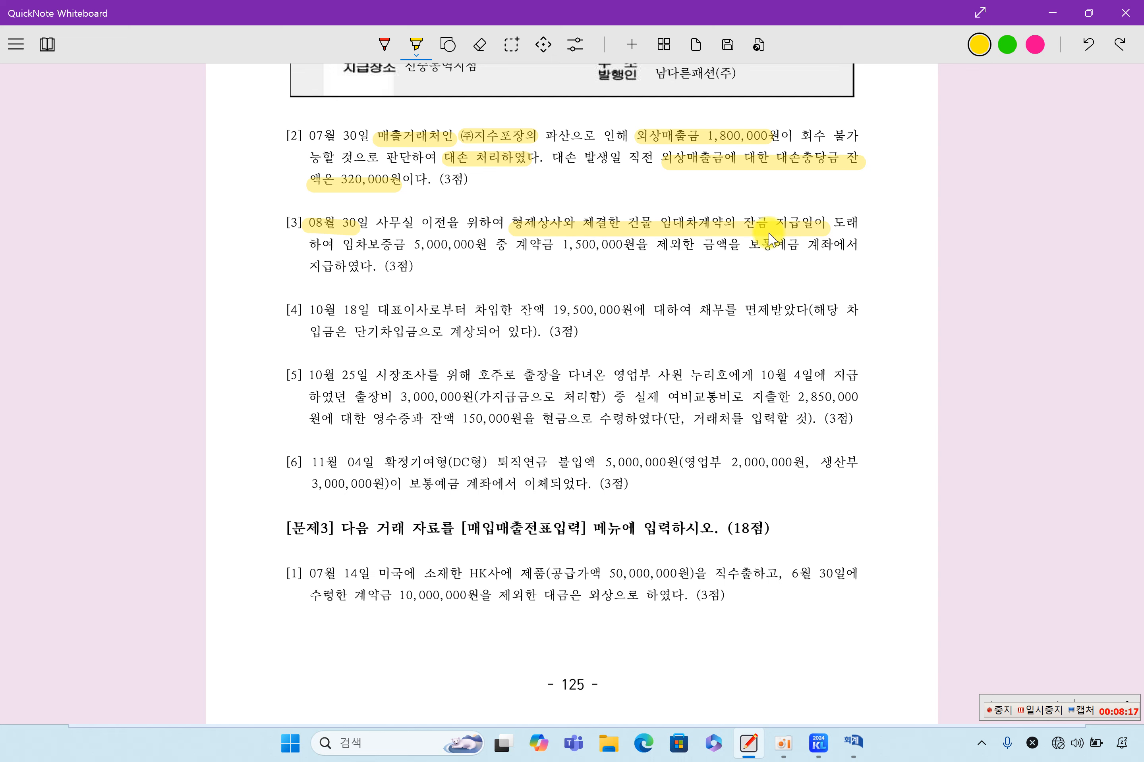
pyautogui.moveTo(343, 245); pyautogui.dragTo(635, 249)
pyautogui.moveTo(658, 249); pyautogui.dragTo(869, 249)
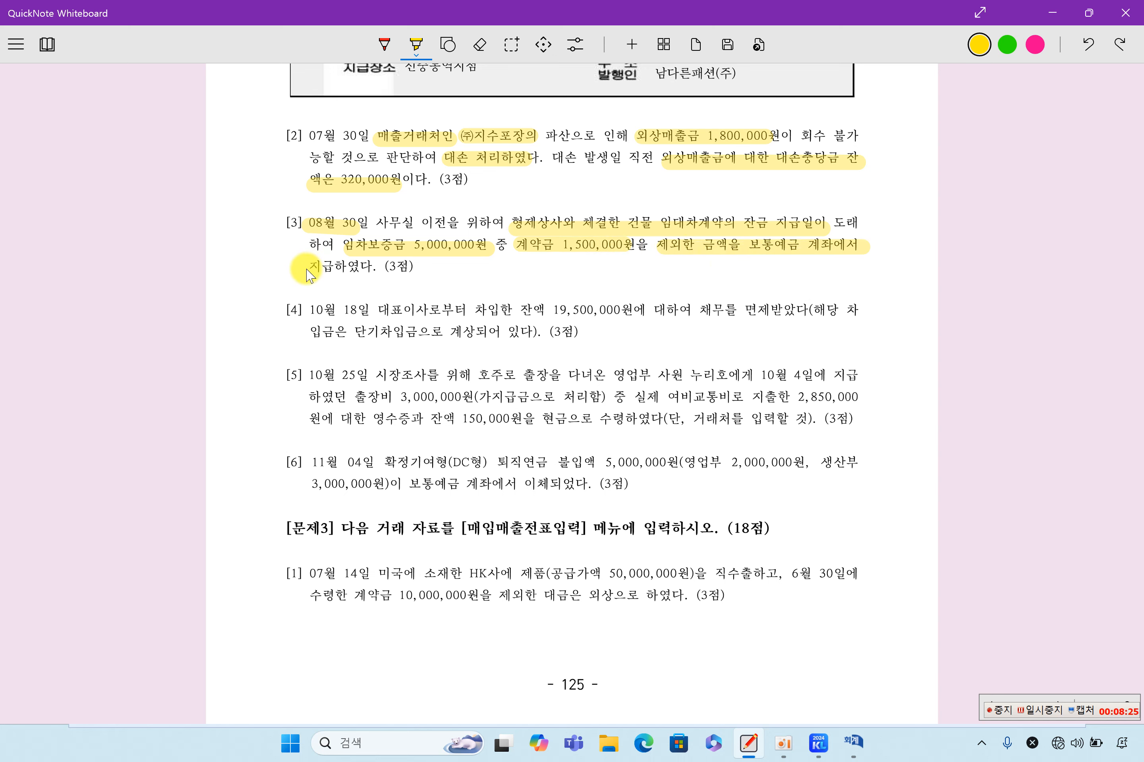
pyautogui.moveTo(307, 268); pyautogui.dragTo(418, 271)
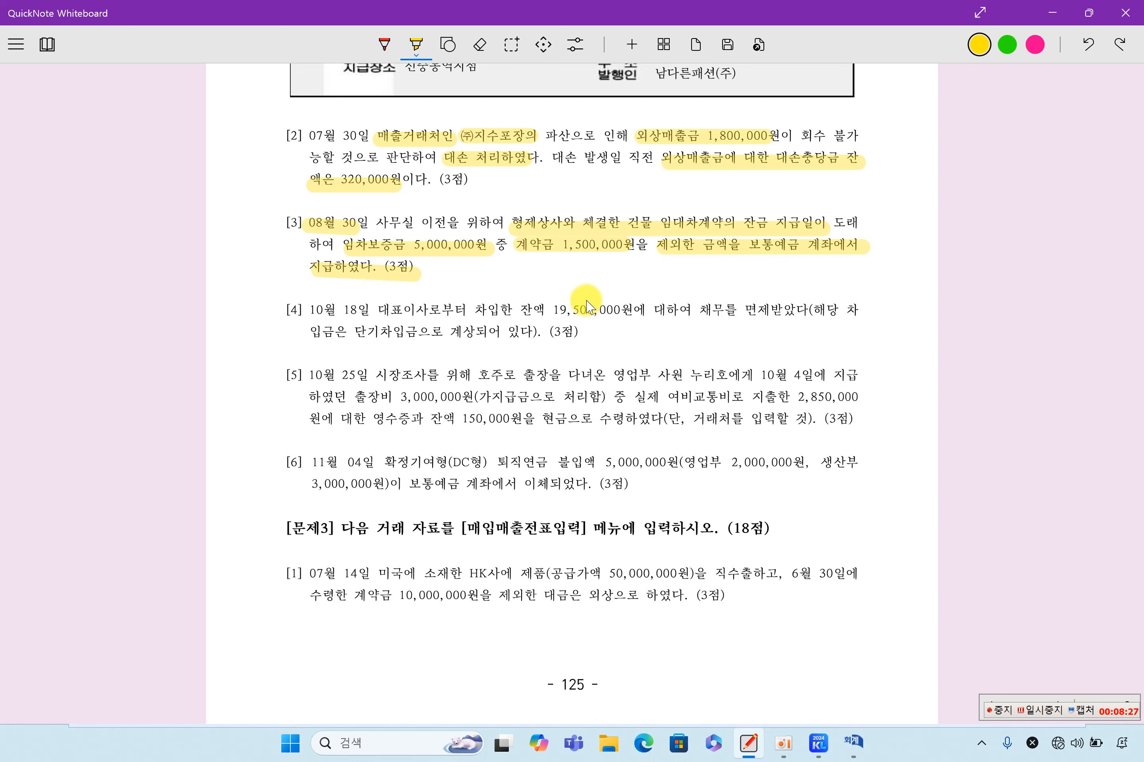
pyautogui.moveTo(529, 247); pyautogui.dragTo(628, 251)
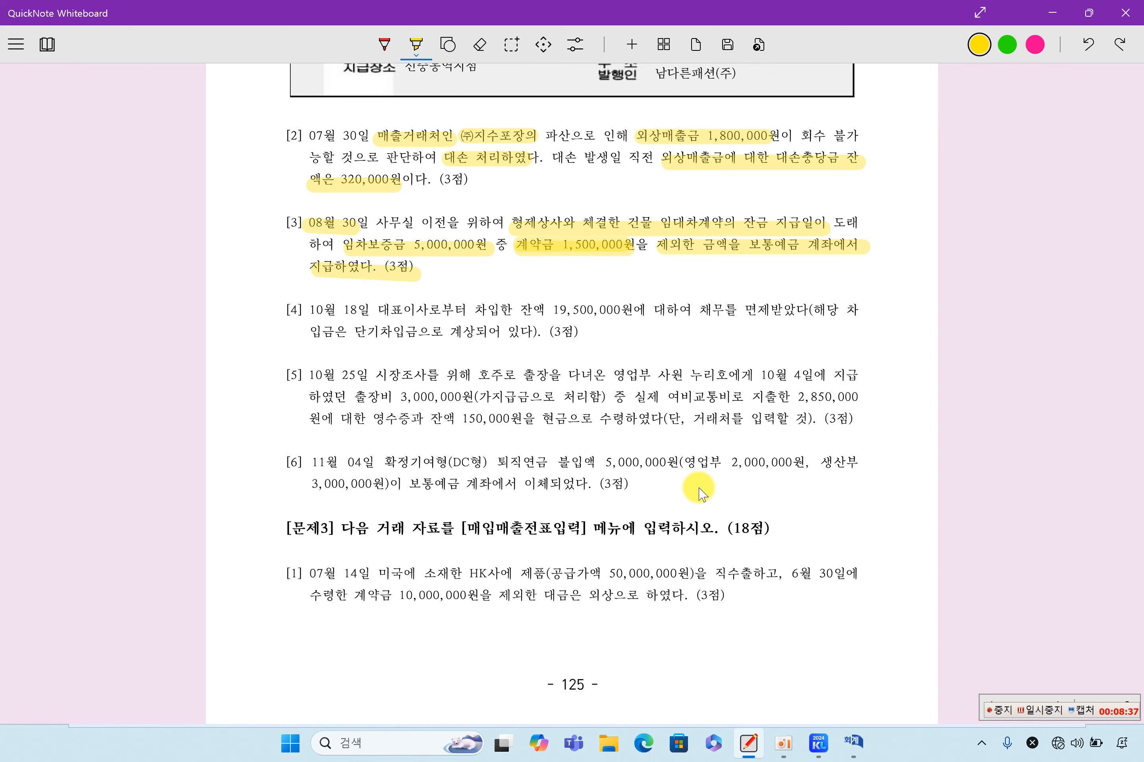
# Switch to KcLep and open 거래처원장 for January 1 to December 31, 2025 with account 0131 선급금.
pyautogui.click(824, 742)
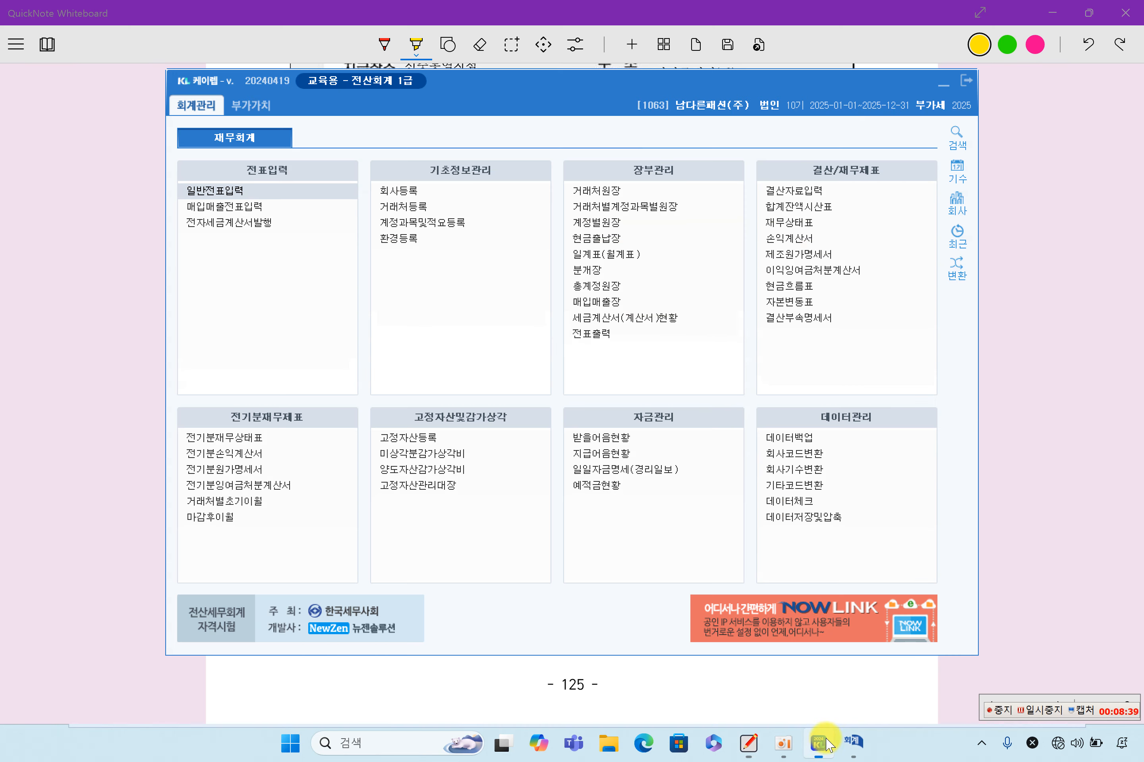
pyautogui.click(609, 193)
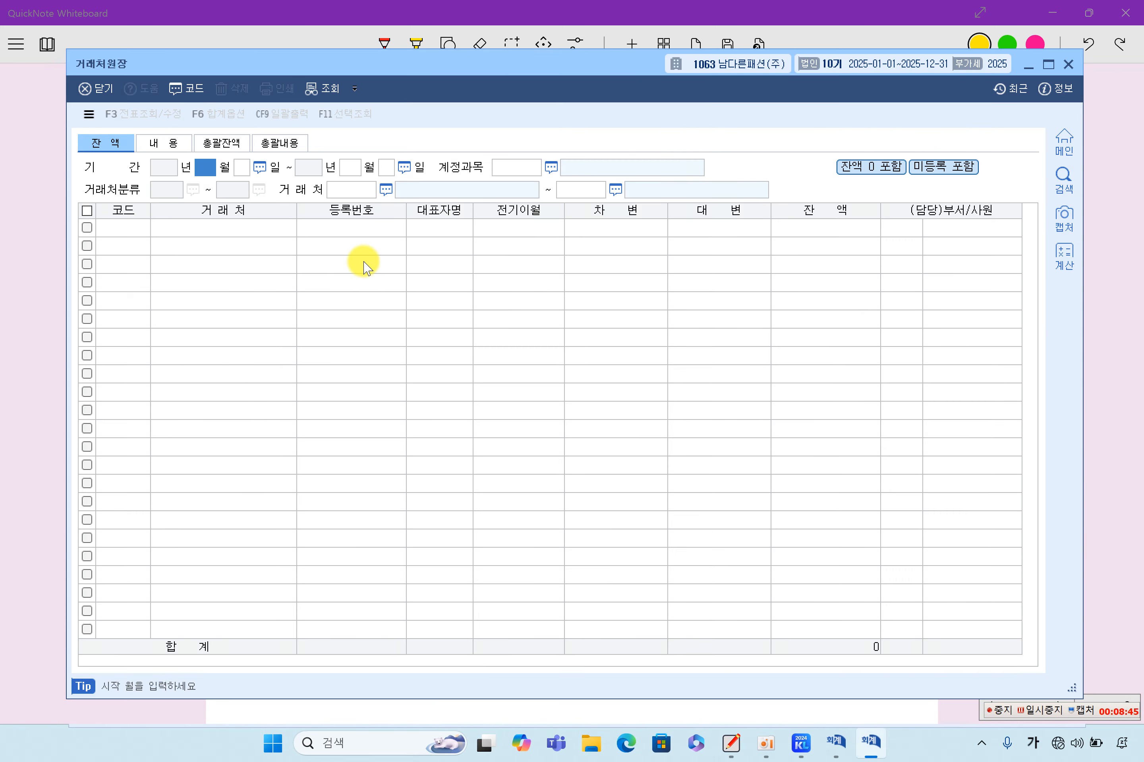
pyautogui.press('Return')
pyautogui.press('Return')
pyautogui.press('Return')
pyautogui.press('Return')
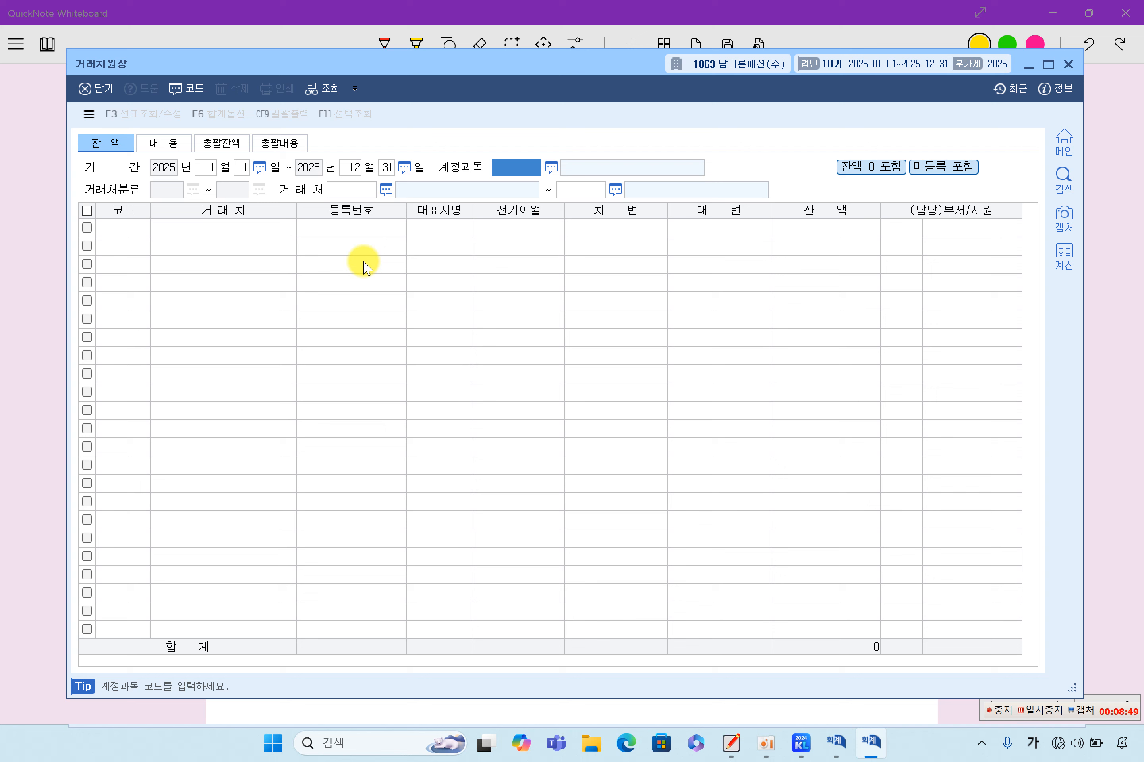
pyautogui.write('131')
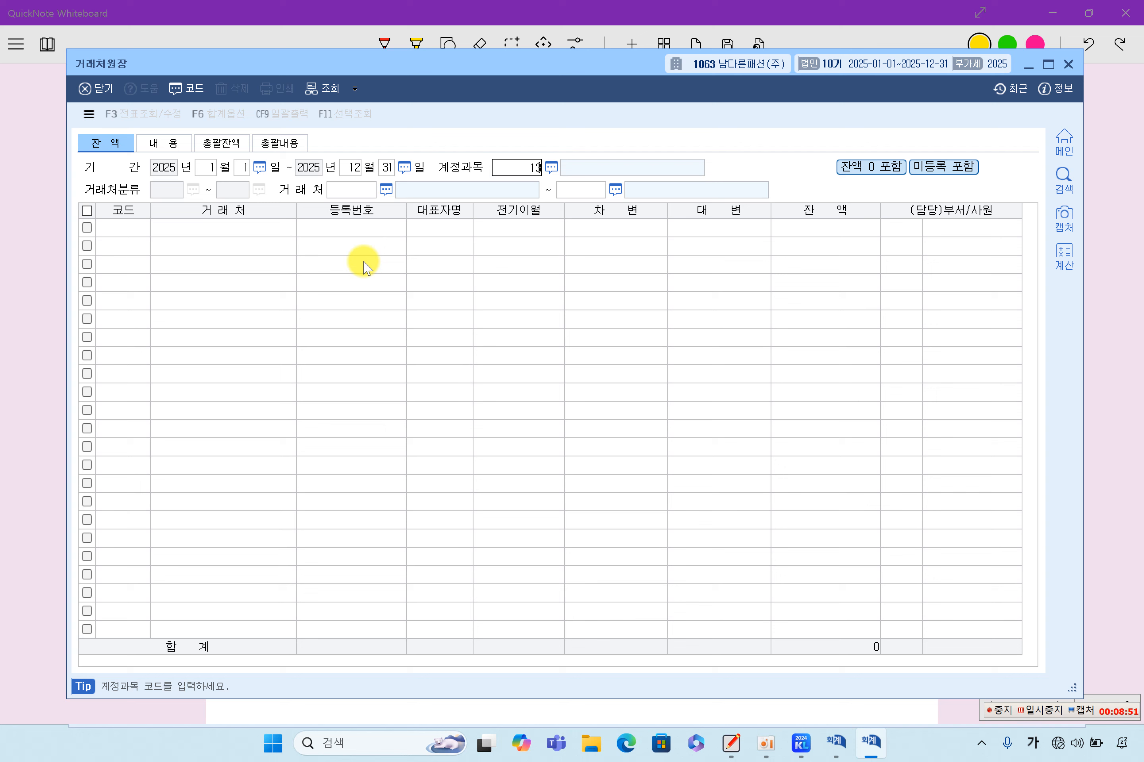
pyautogui.press('Return')
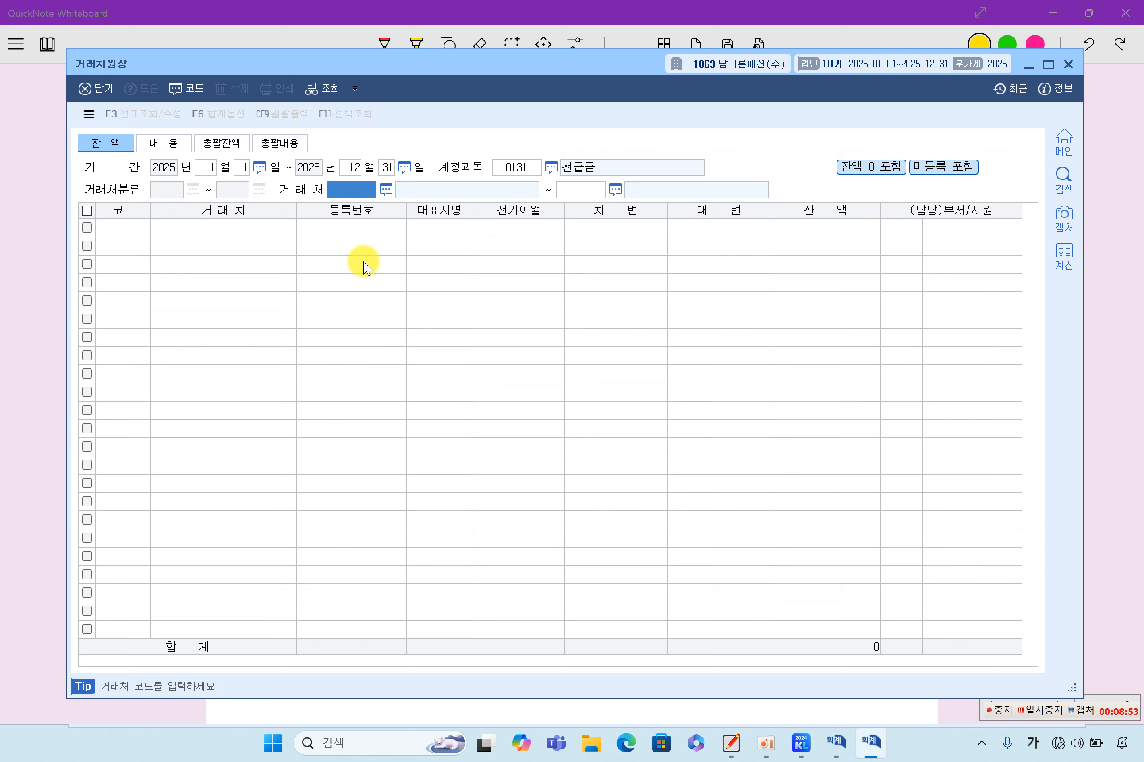
# Limit the 선급금 ledger query to 거래처 00104 형제상사 and run it.
pyautogui.press('F2')
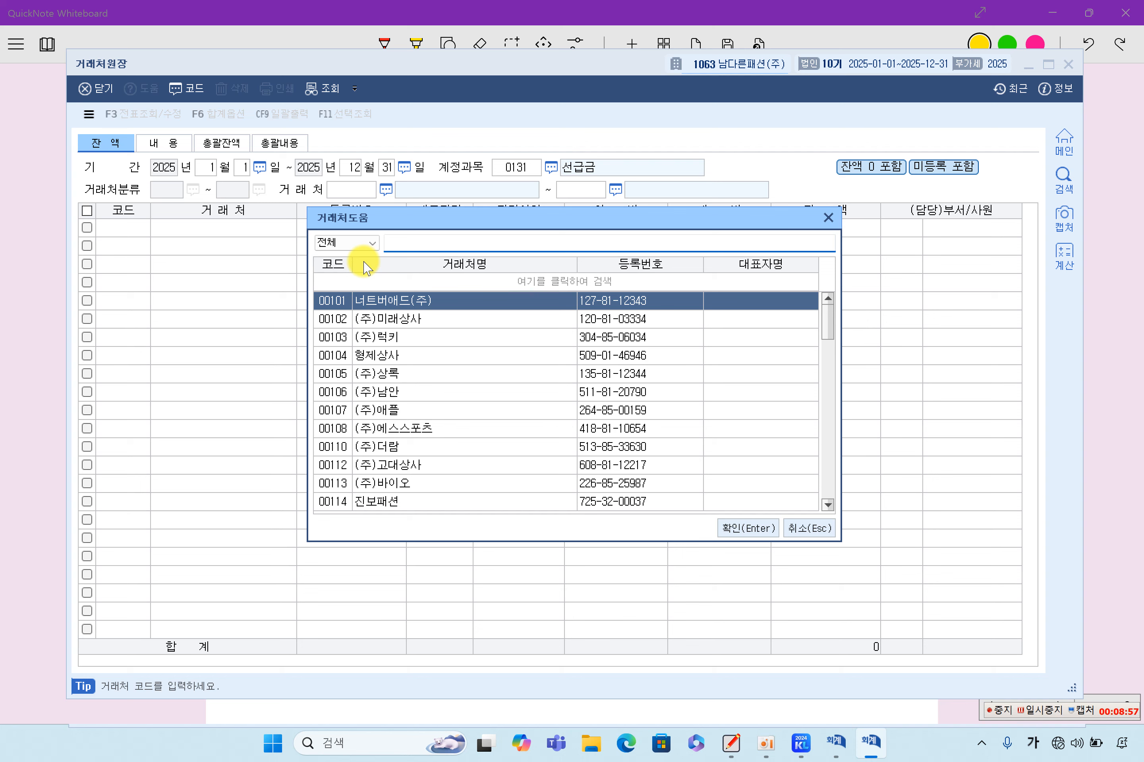
pyautogui.write('형ㅈㅔ')
pyautogui.press('Return')
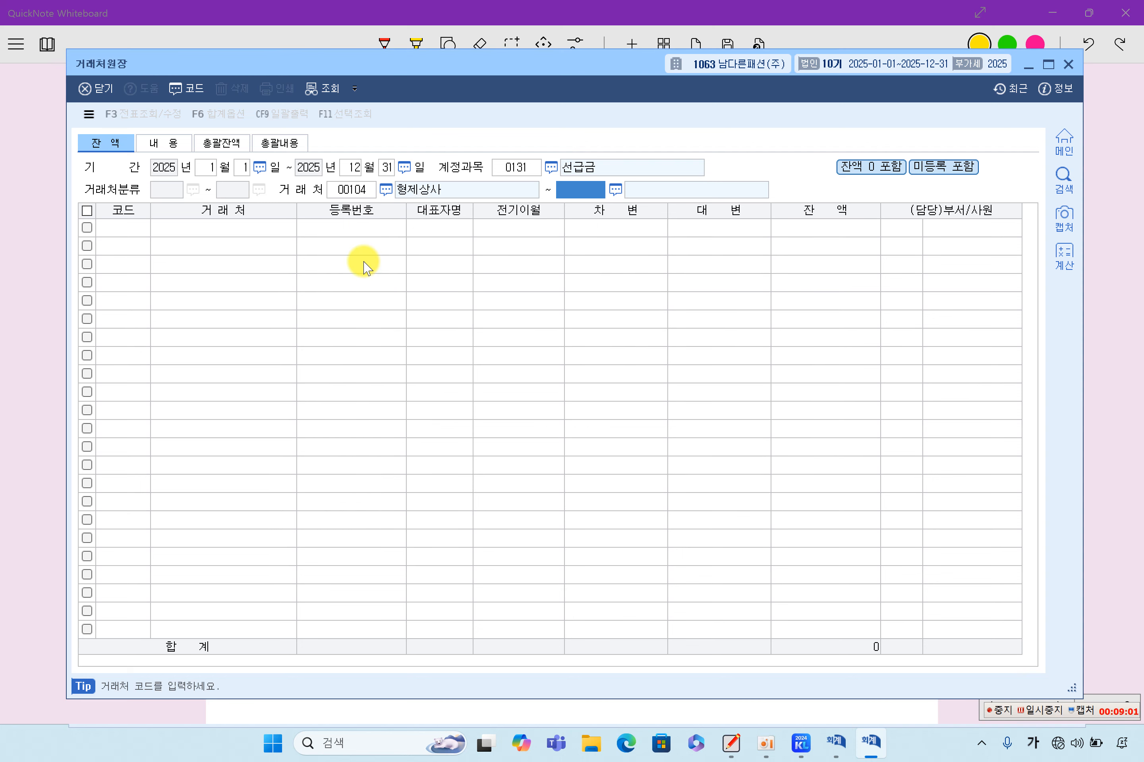
pyautogui.write('10')
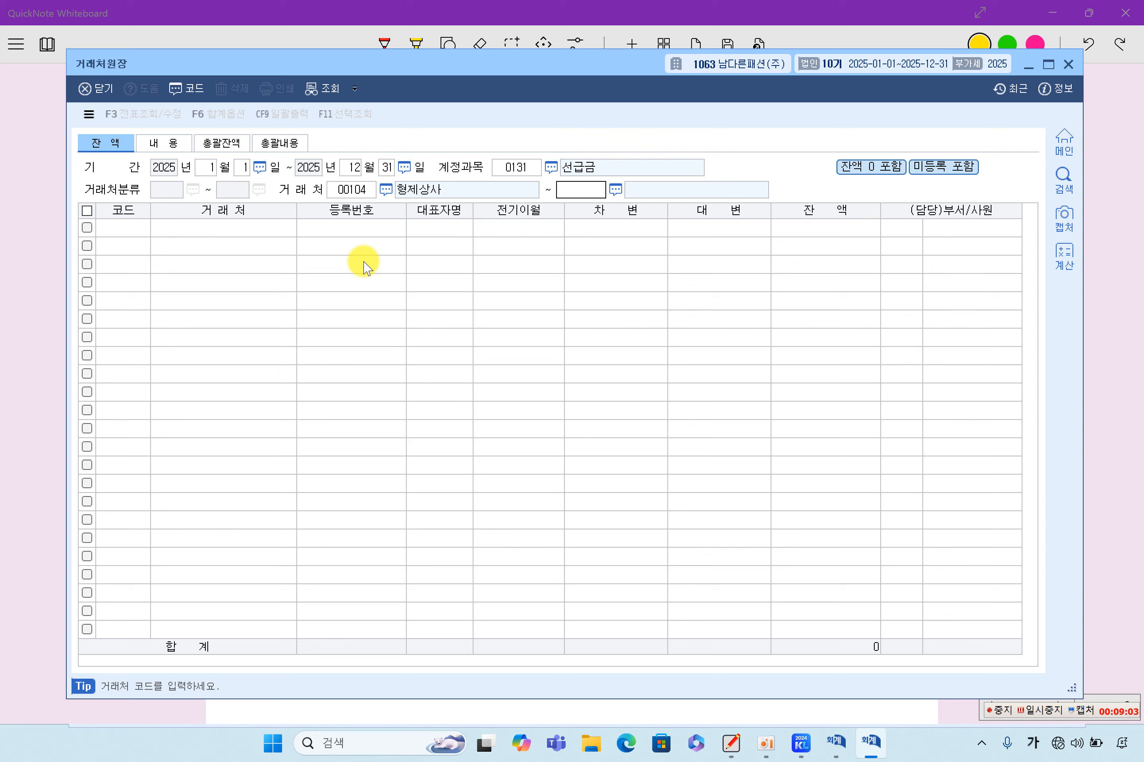
pyautogui.write('4')
pyautogui.press('Return')
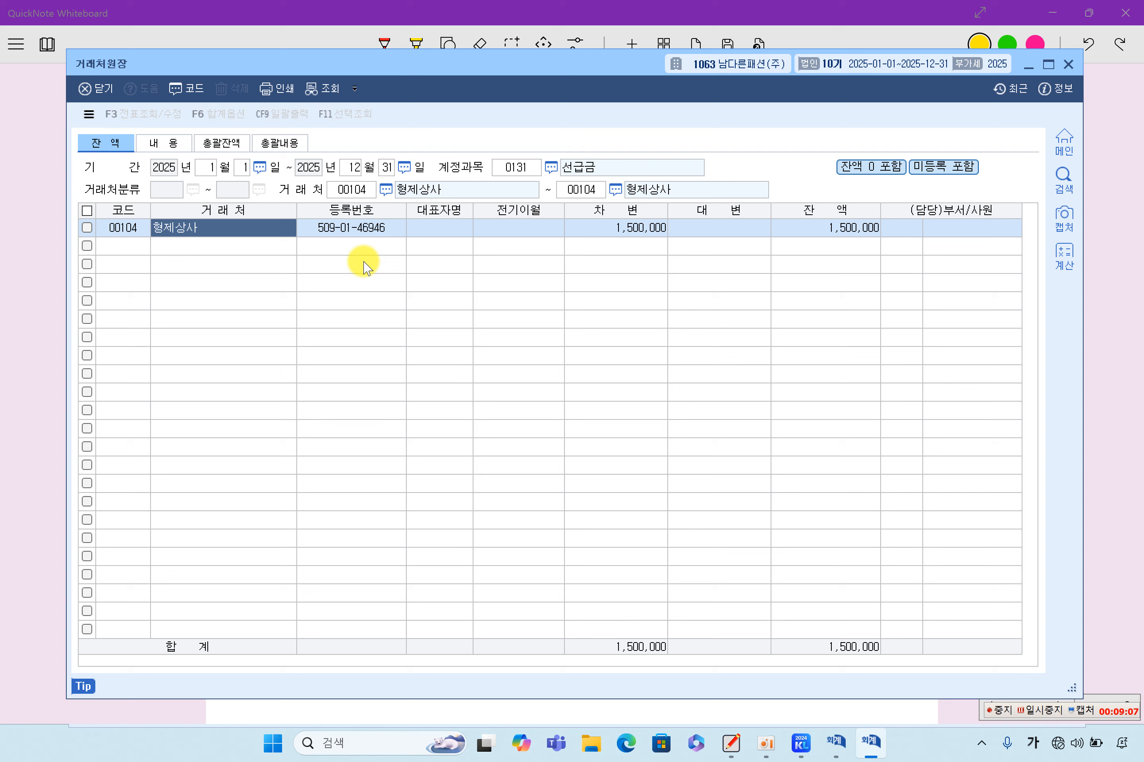
# Open the 내용 detail of 형제상사's 선급금 balance and compare its debit entry with question [3] in QuickNote Whiteboard.
pyautogui.click(143, 231)
pyautogui.click(621, 234)
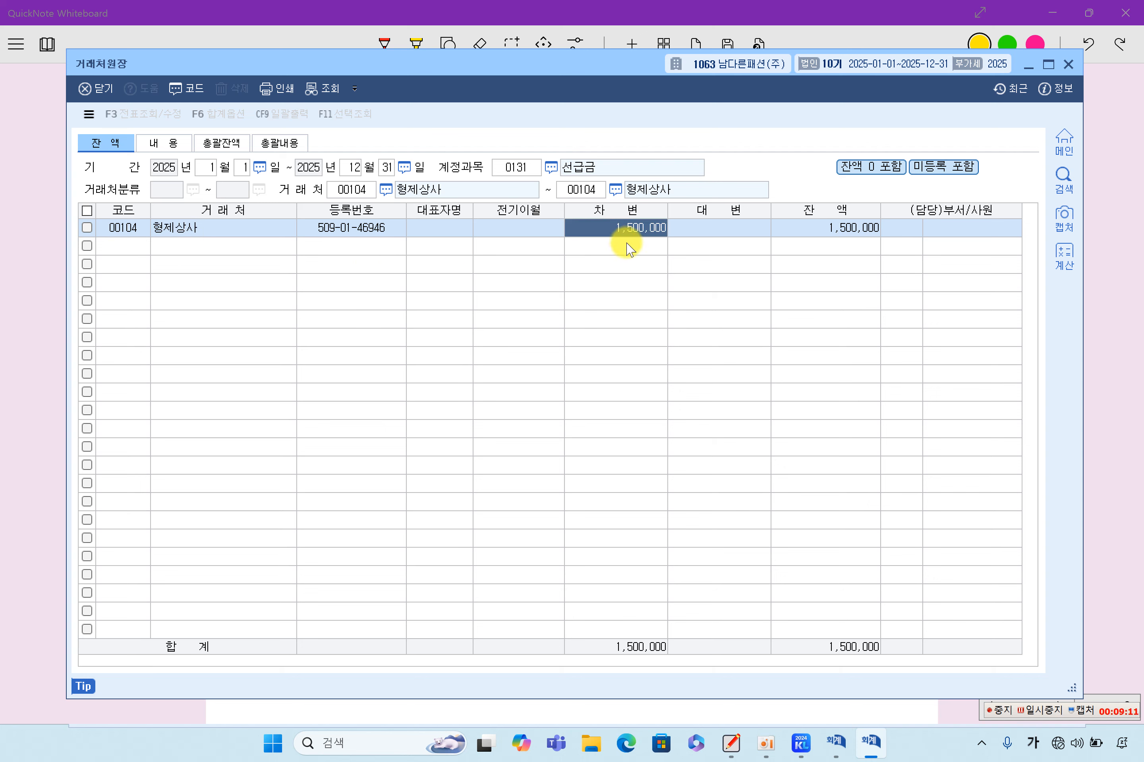
pyautogui.doubleClick(634, 231)
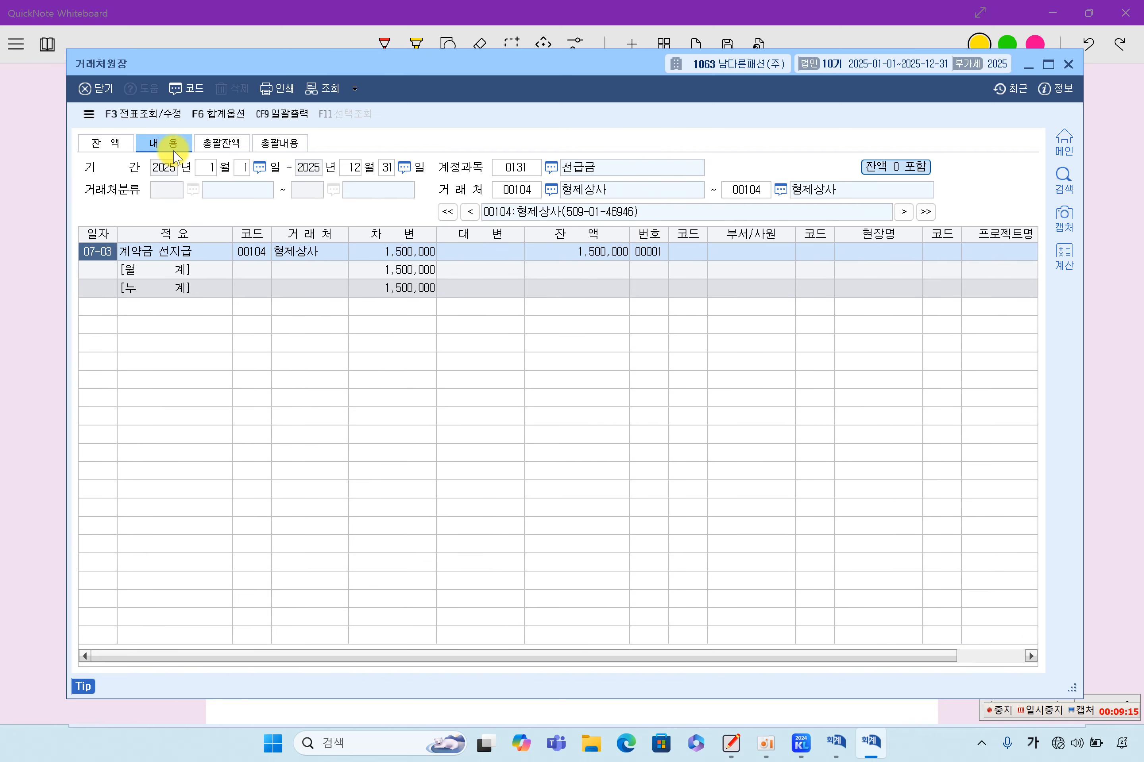
pyautogui.click(405, 257)
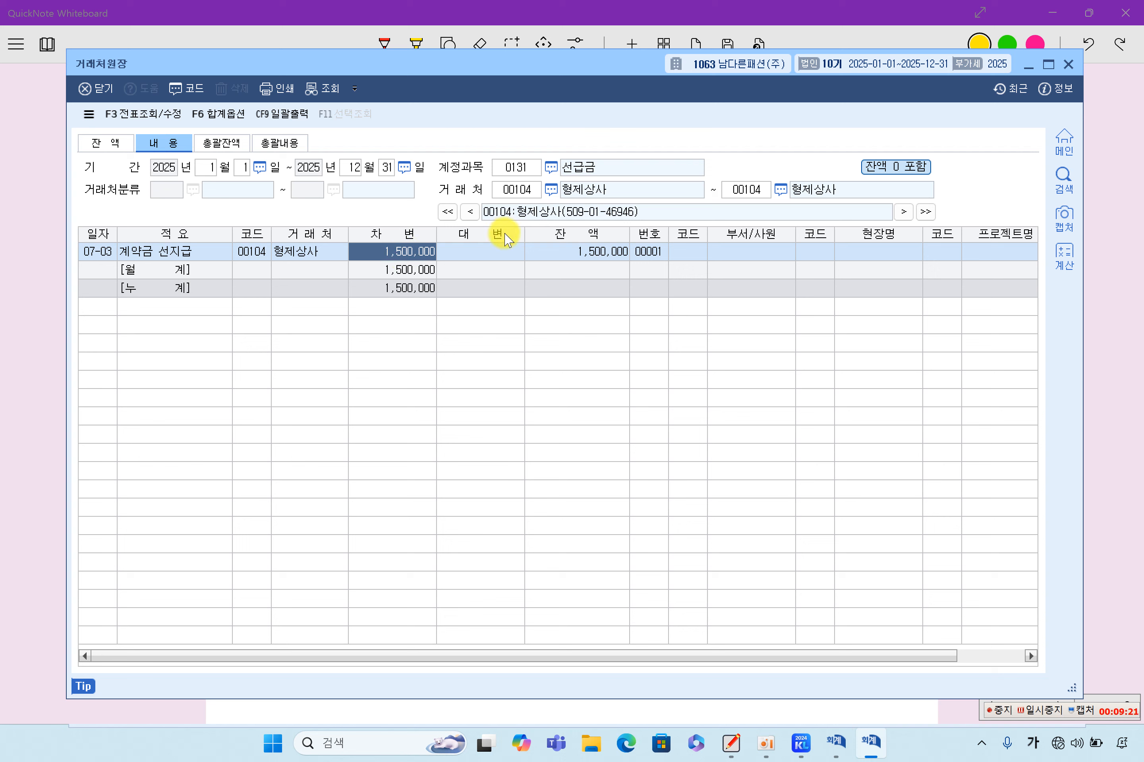
pyautogui.click(1116, 241)
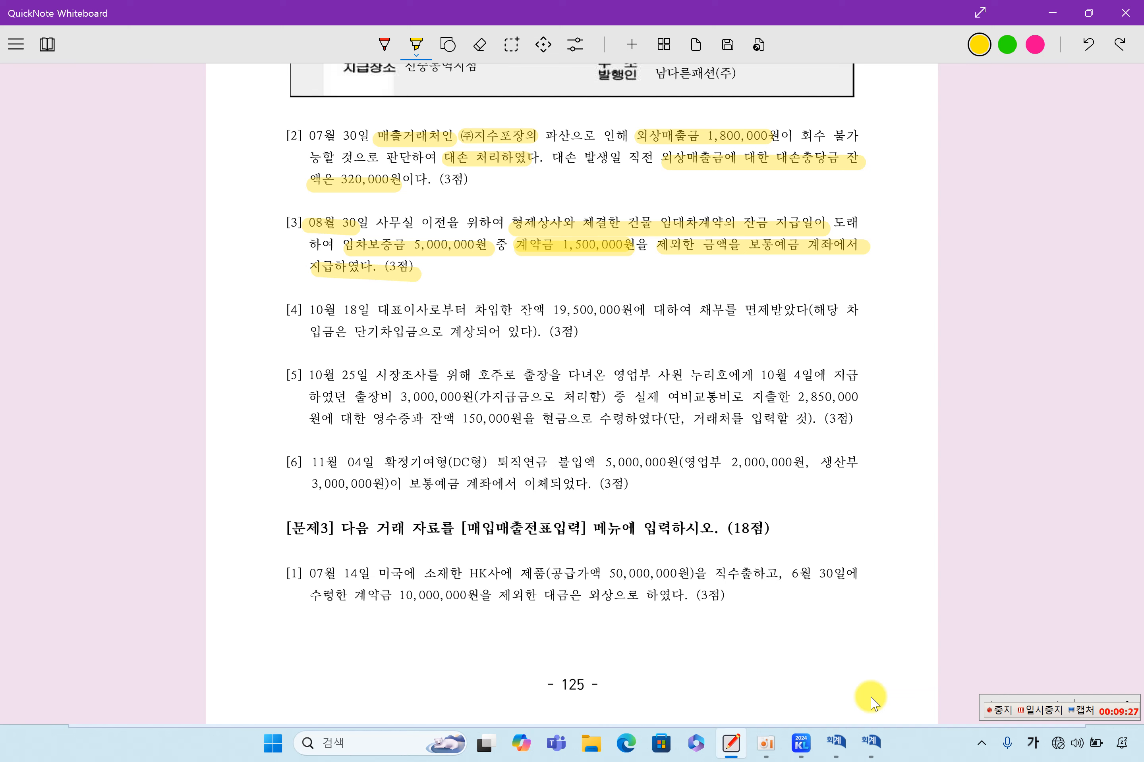
pyautogui.click(870, 742)
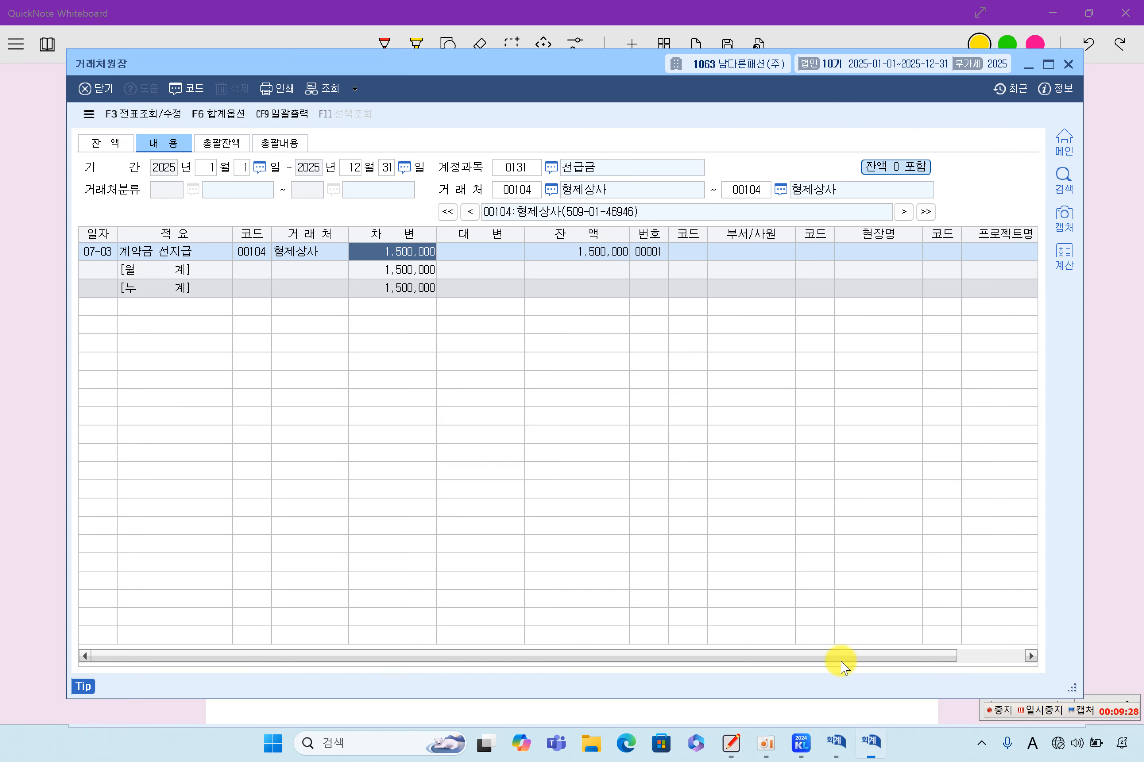
# Open the voucher behind the July 3 계약금 선지급 entry and examine its debit and credit lines.
pyautogui.doubleClick(413, 256)
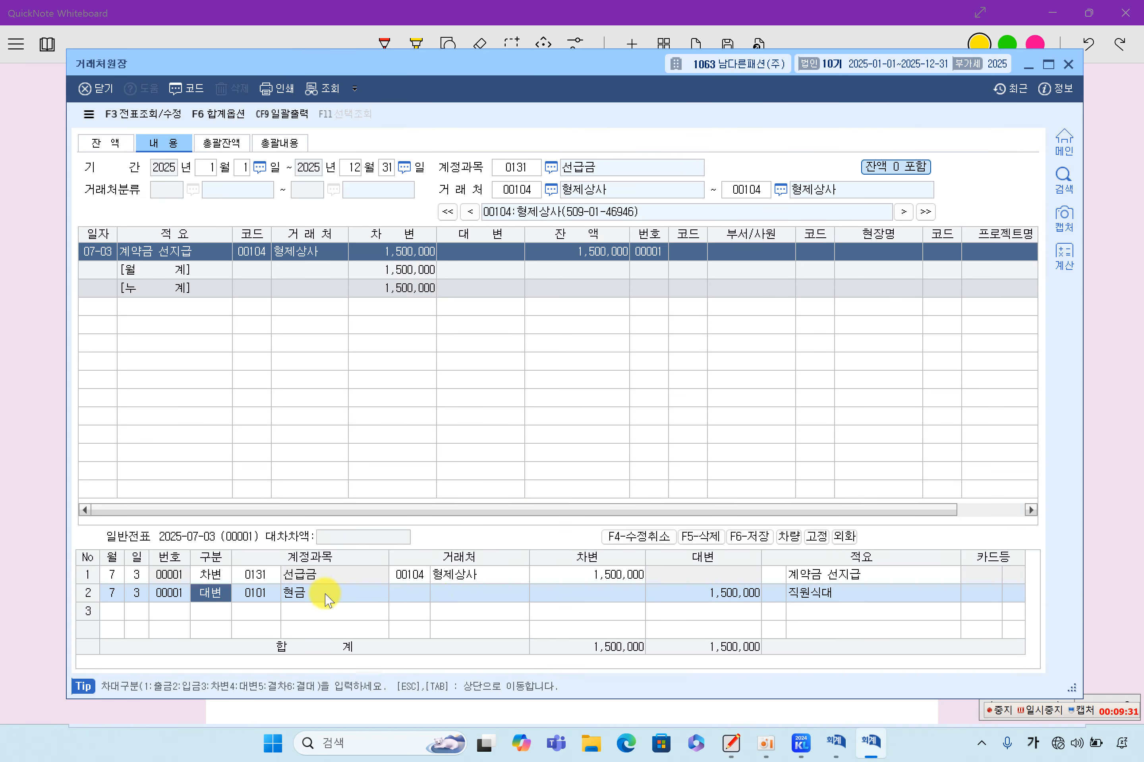
pyautogui.click(251, 576)
pyautogui.click(736, 595)
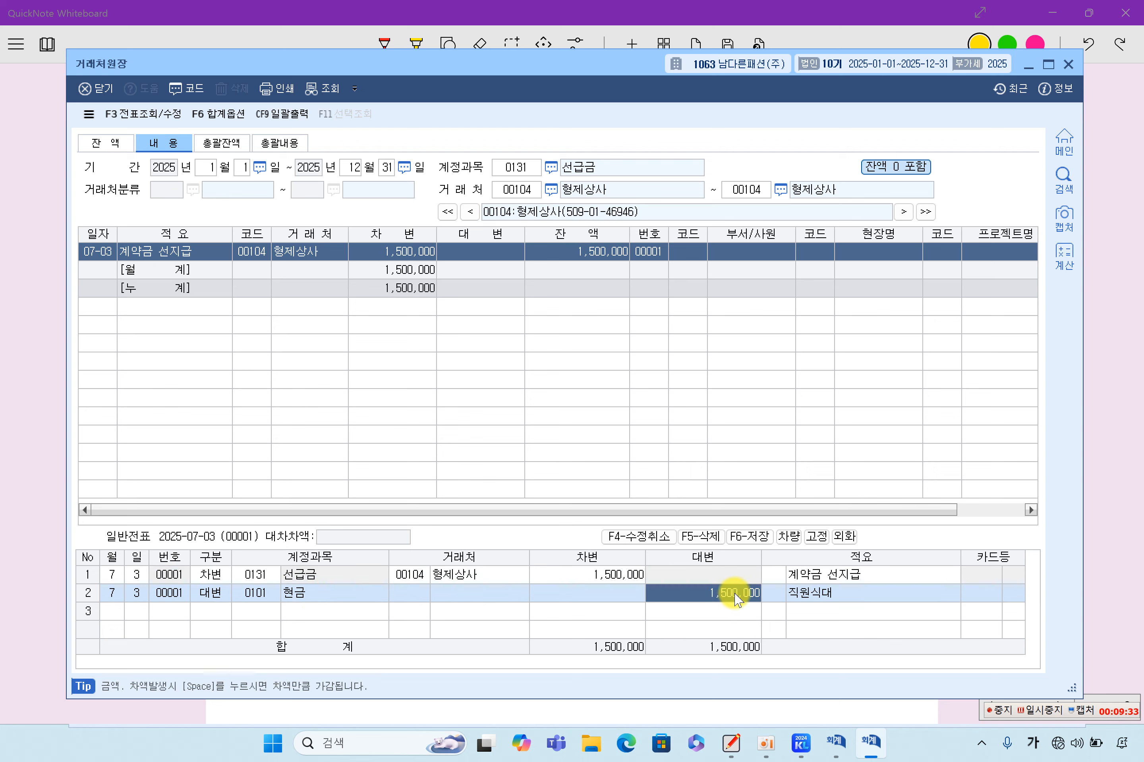
# Switch from 거래처원장 to 일반전표입력 and set the voucher date to August 30, 2025.
pyautogui.click(604, 573)
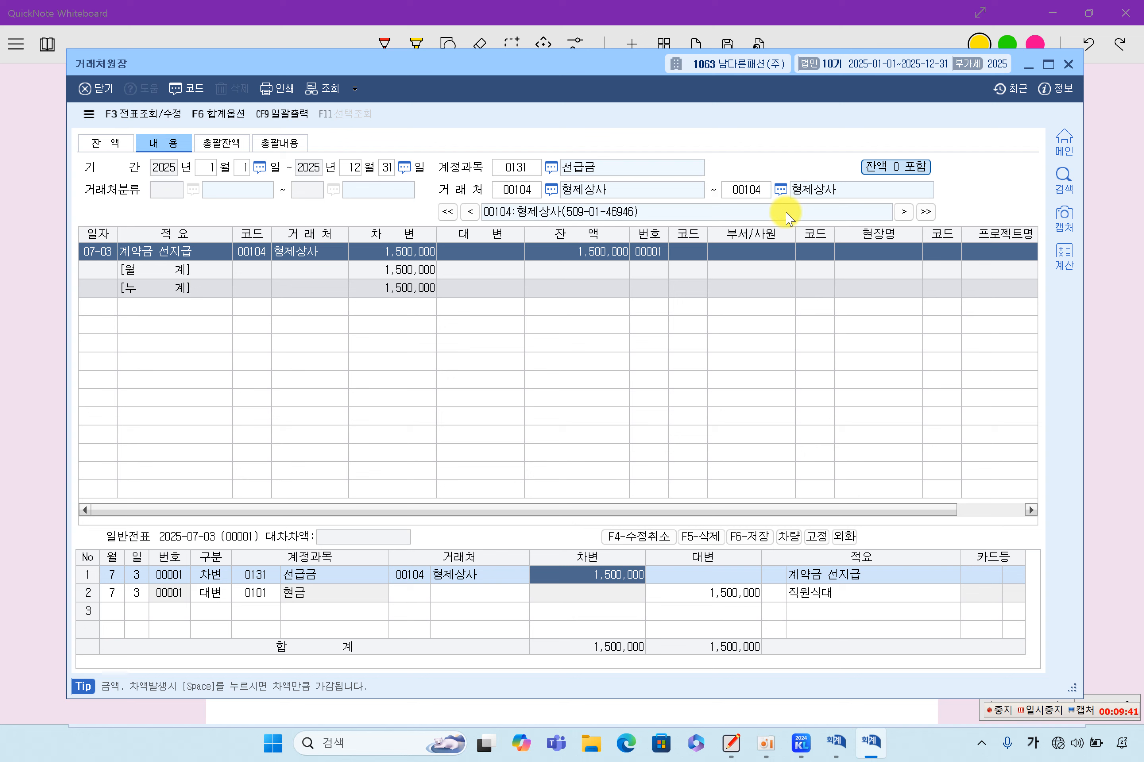
pyautogui.click(836, 742)
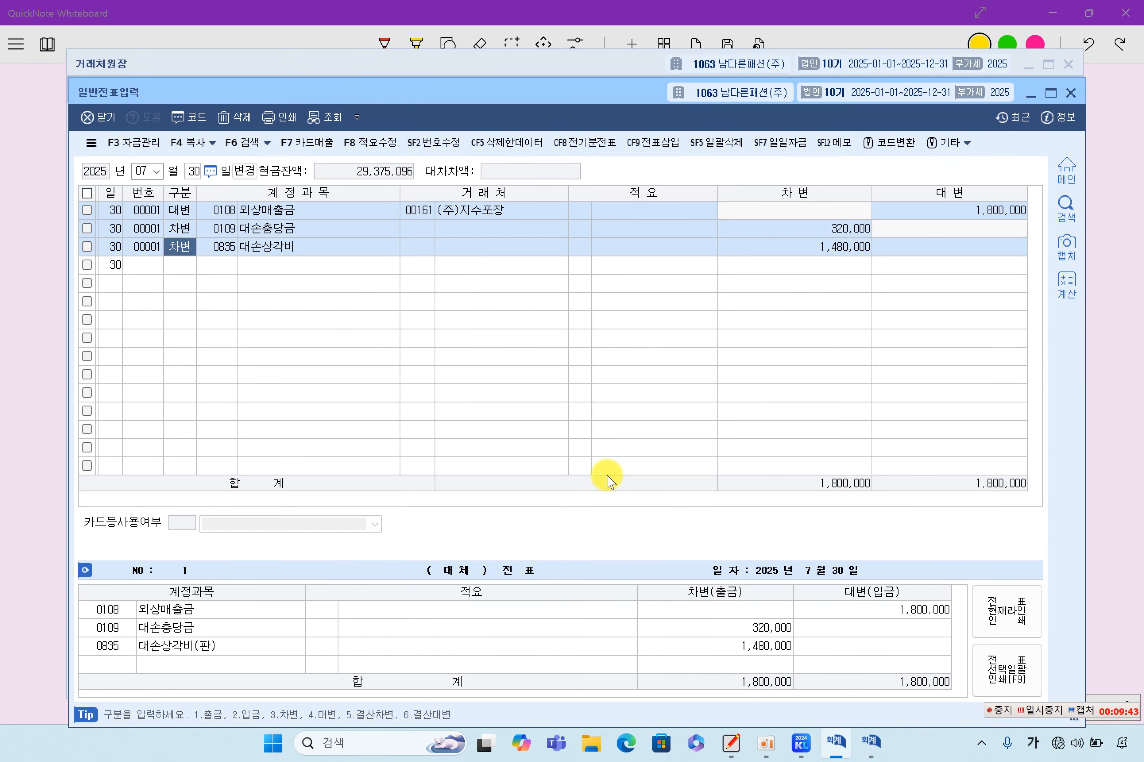
pyautogui.click(142, 172)
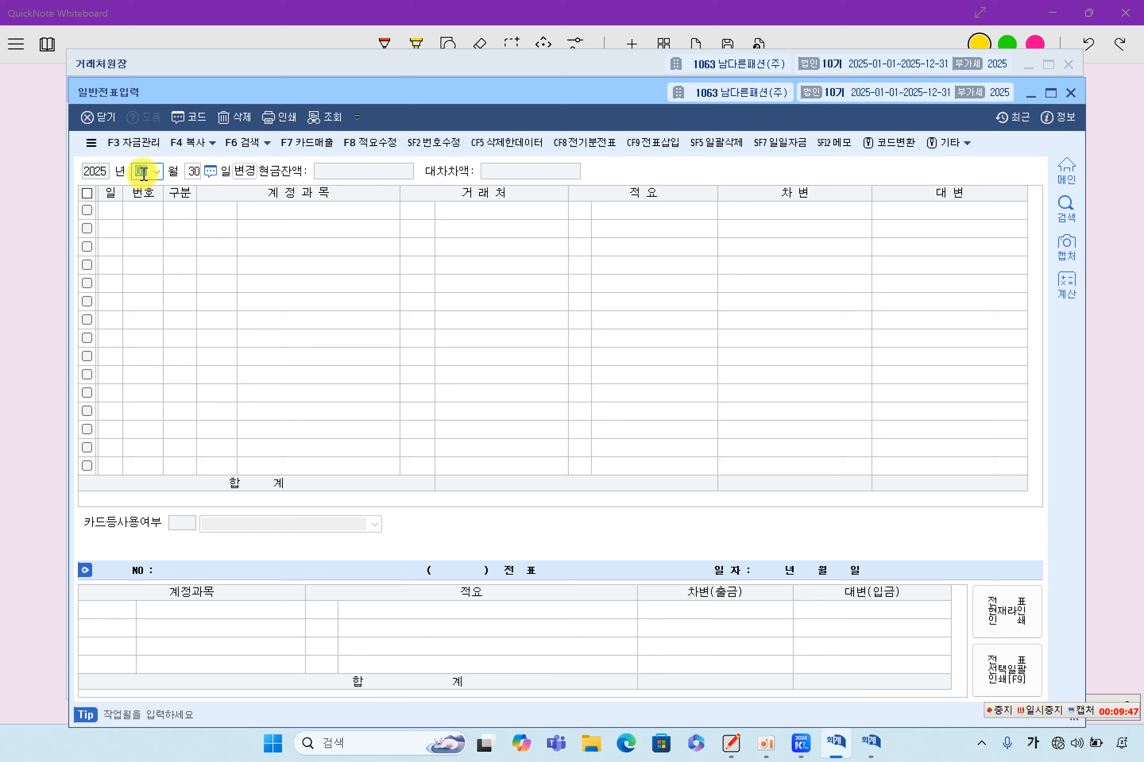
pyautogui.write('08')
pyautogui.press('Return')
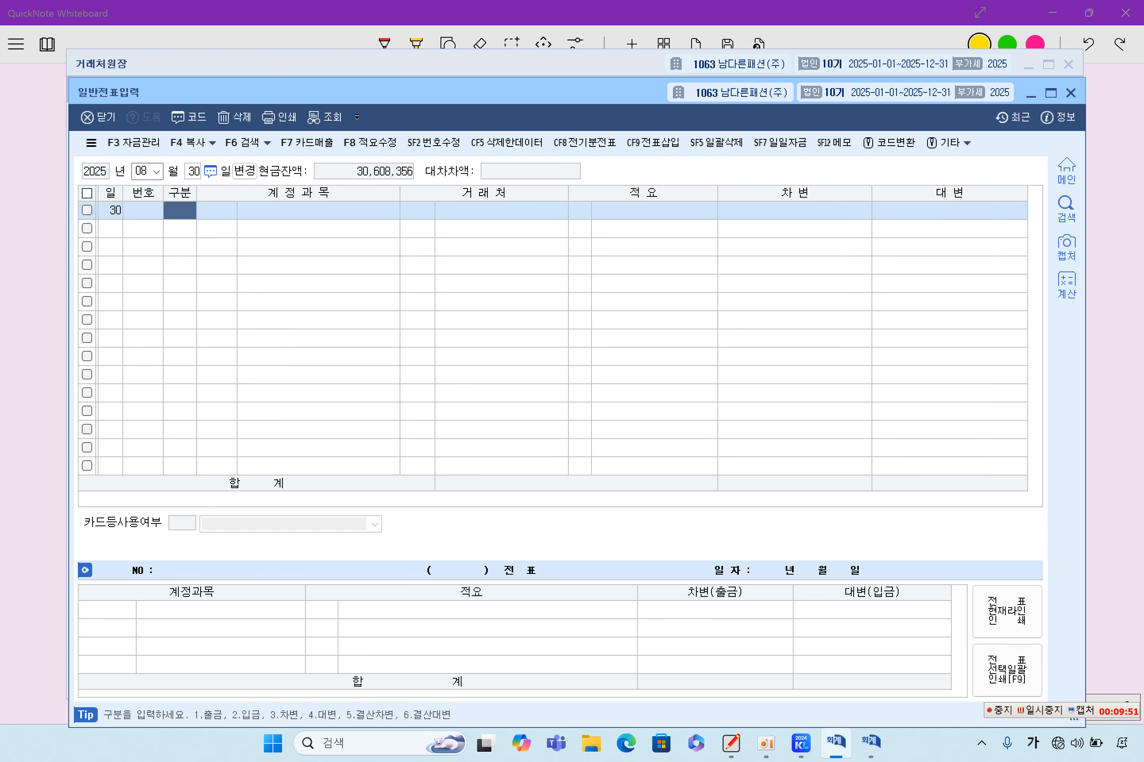
# Enter a debit line for account 0232 임차보증금 with 거래처 00104 형제상사 and amount 5,000,000.
pyautogui.write('3')
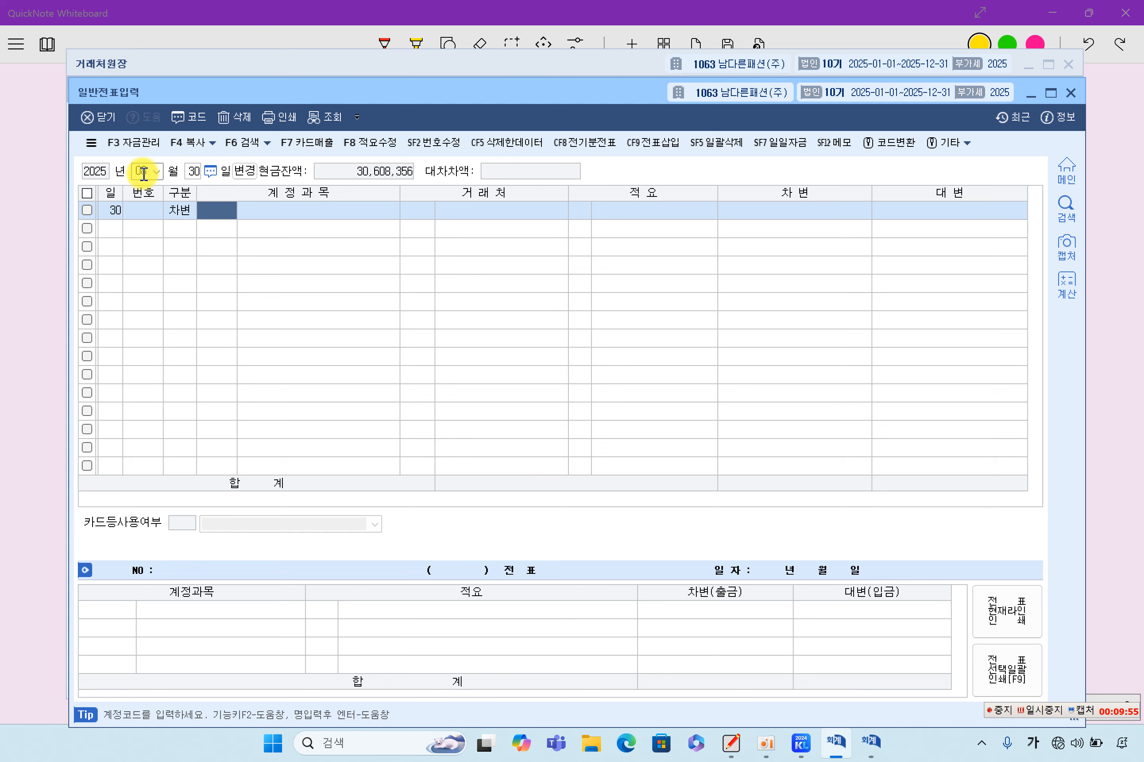
pyautogui.press('F2')
pyautogui.write('임')
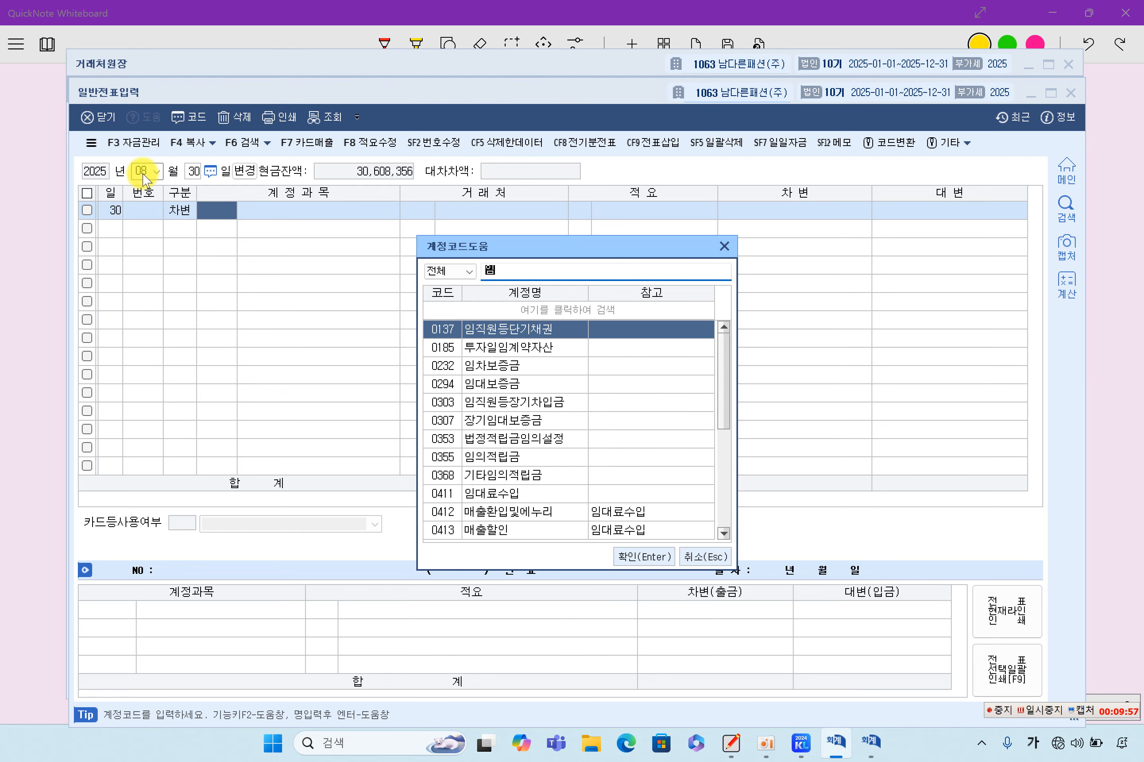
pyautogui.write('ㅊㅏㅂㅗ')
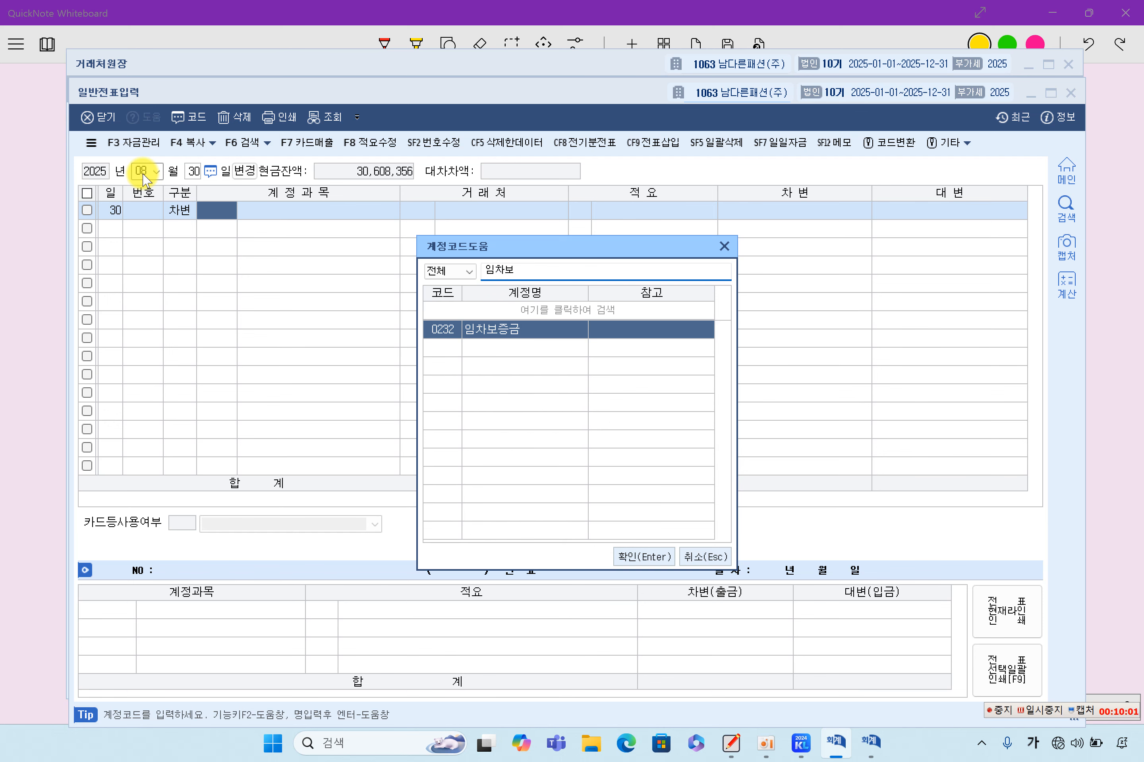
pyautogui.press('Return')
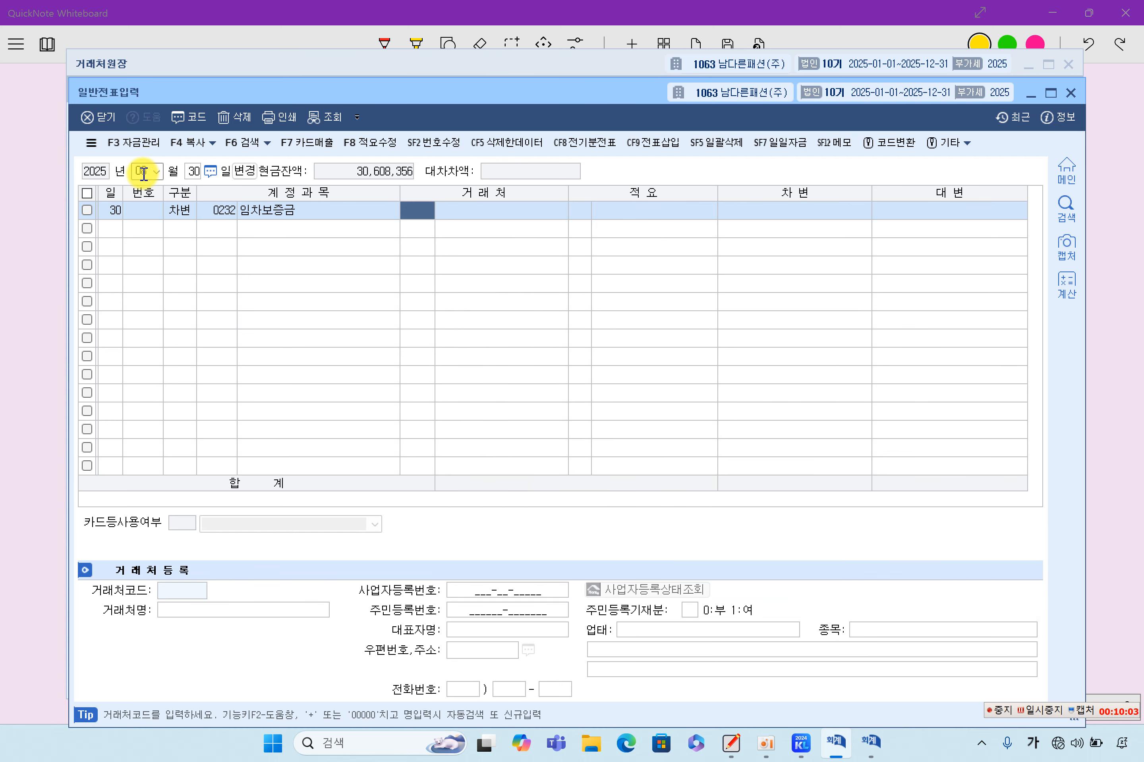
pyautogui.write('형ㅈ')
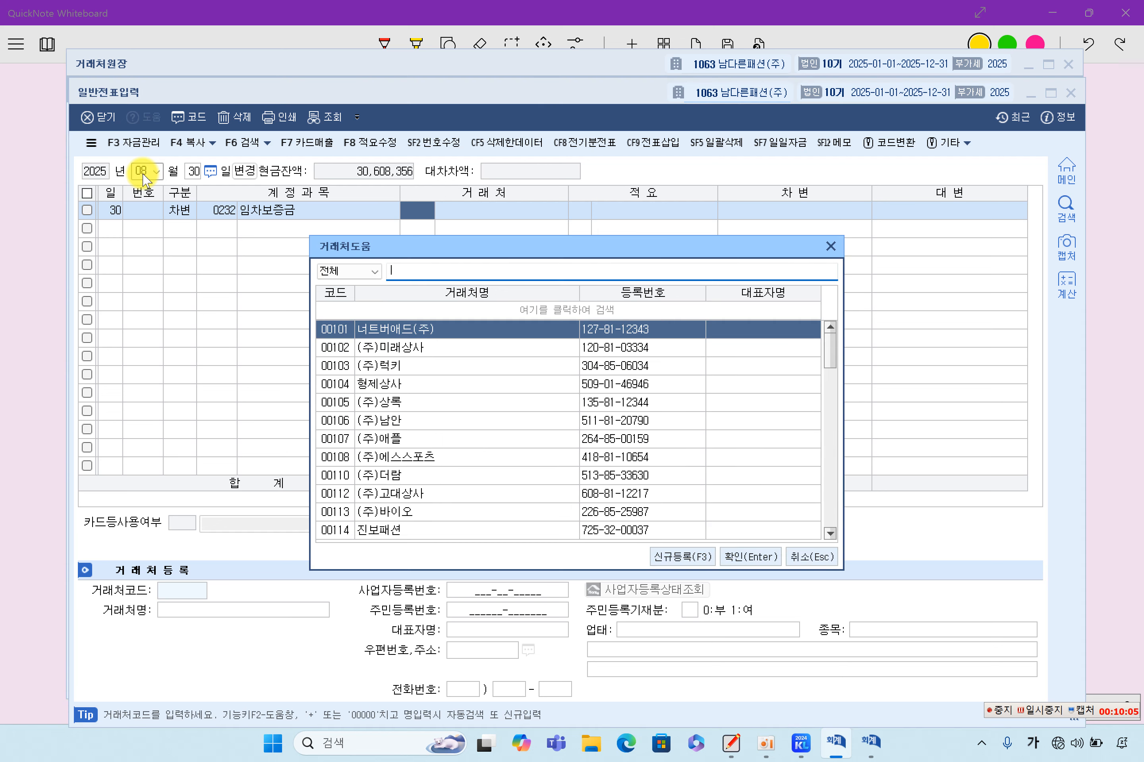
pyautogui.write('ㅔ')
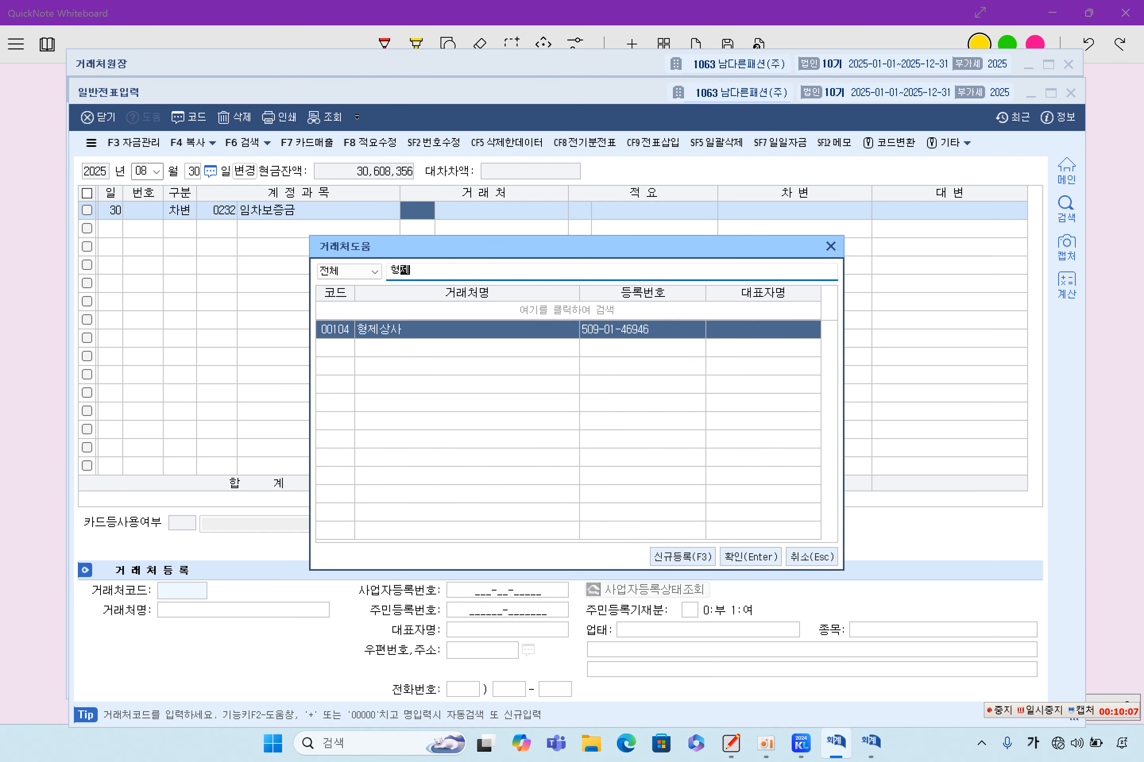
pyautogui.press('Return')
pyautogui.press('Return')
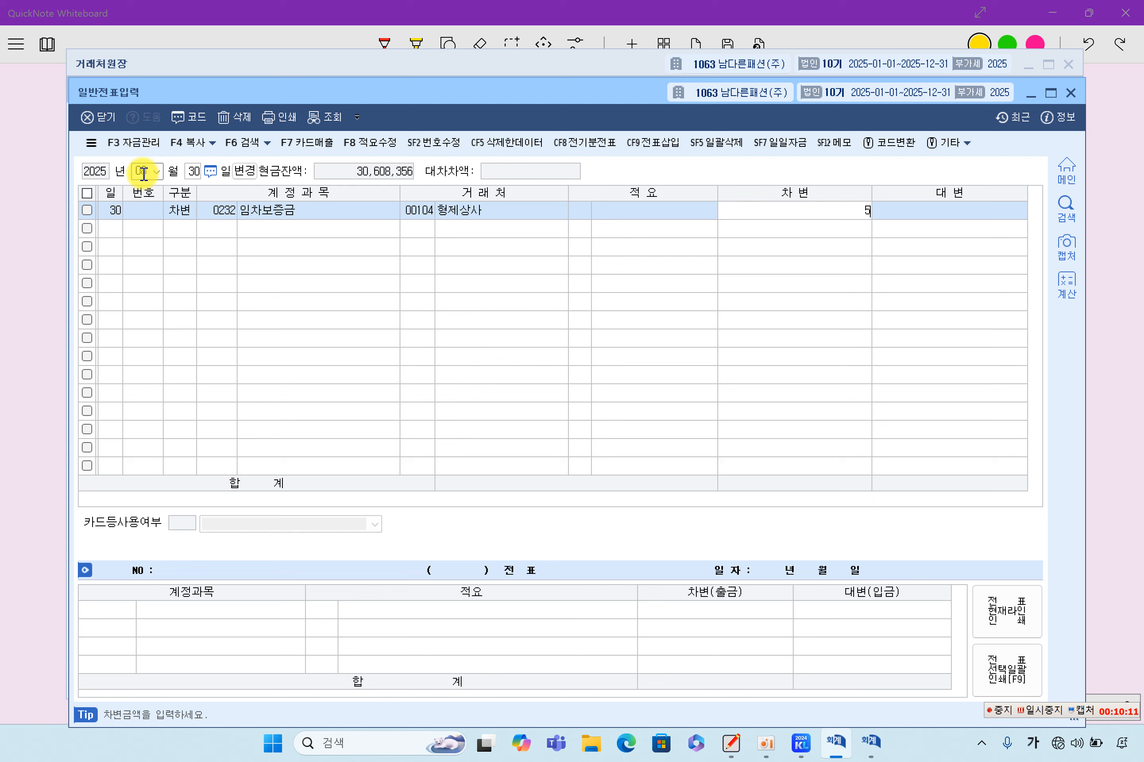
pyautogui.write('5000000')
pyautogui.press('Return')
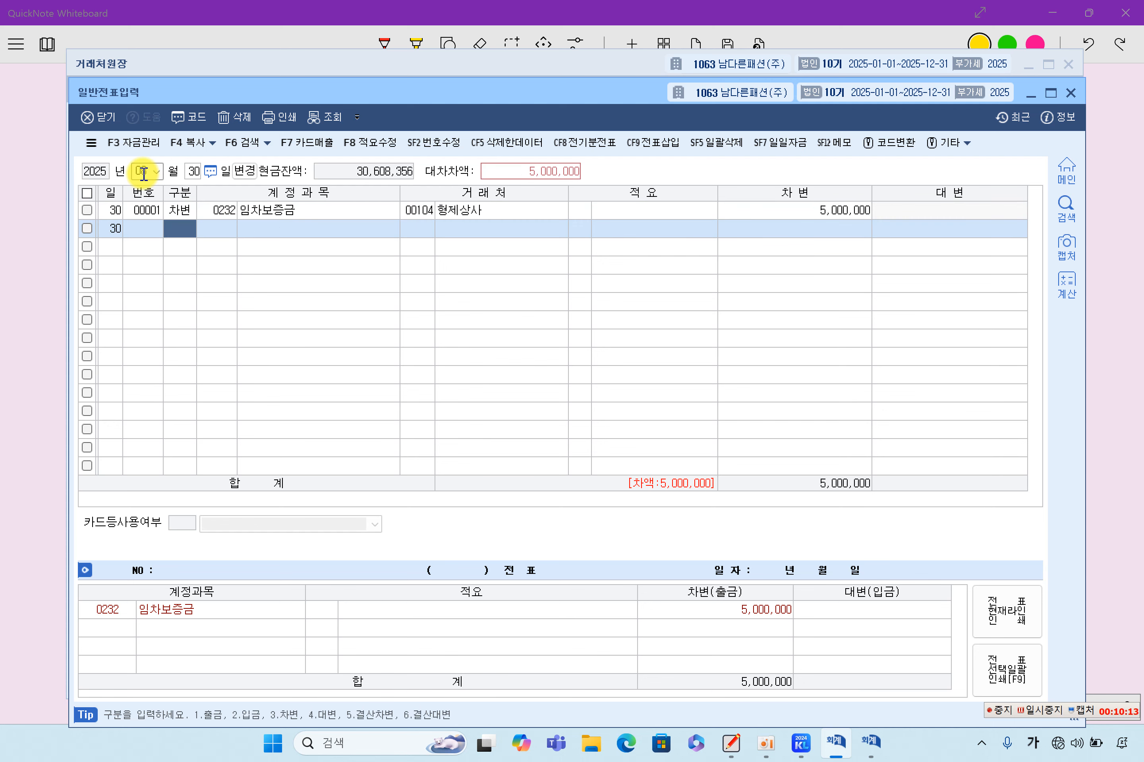
# Add a credit line for account 0131 선급금 with 거래처 00104 형제상사 and amount 1,500,000.
pyautogui.write('4')
pyautogui.write('0131')
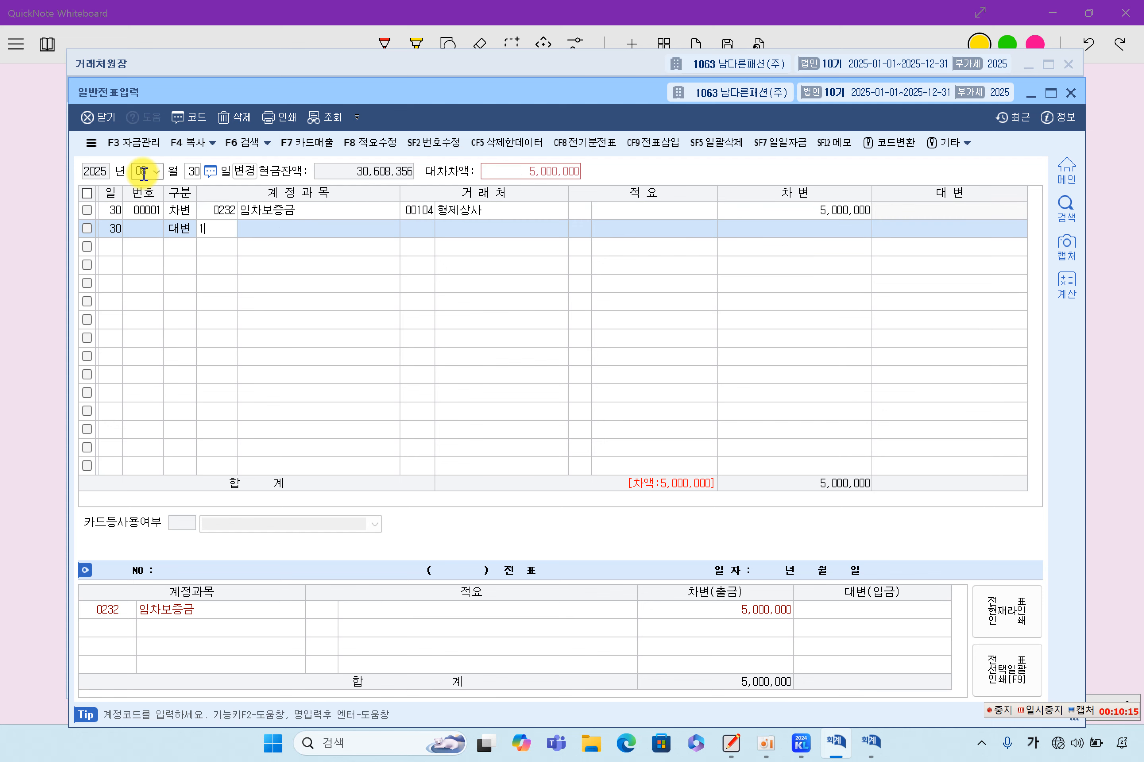
pyautogui.press('Return')
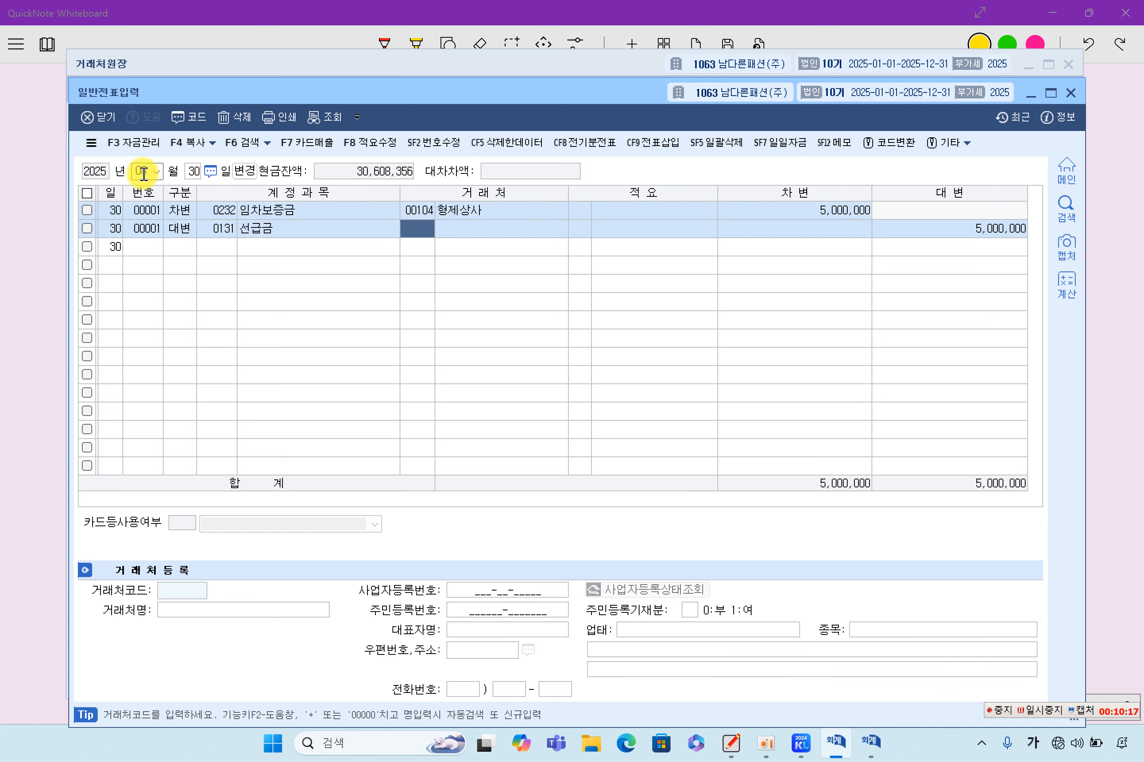
pyautogui.write('104')
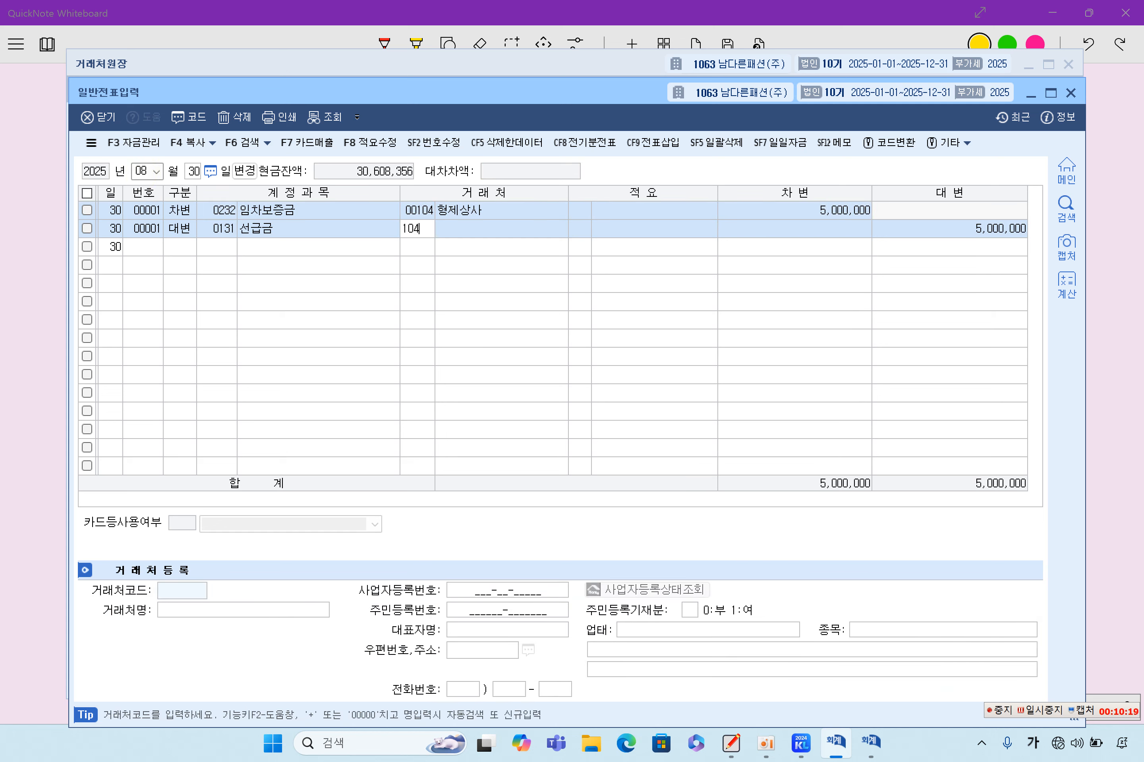
pyautogui.press('Return')
pyautogui.press('Return')
pyautogui.press('Return')
pyautogui.write('1')
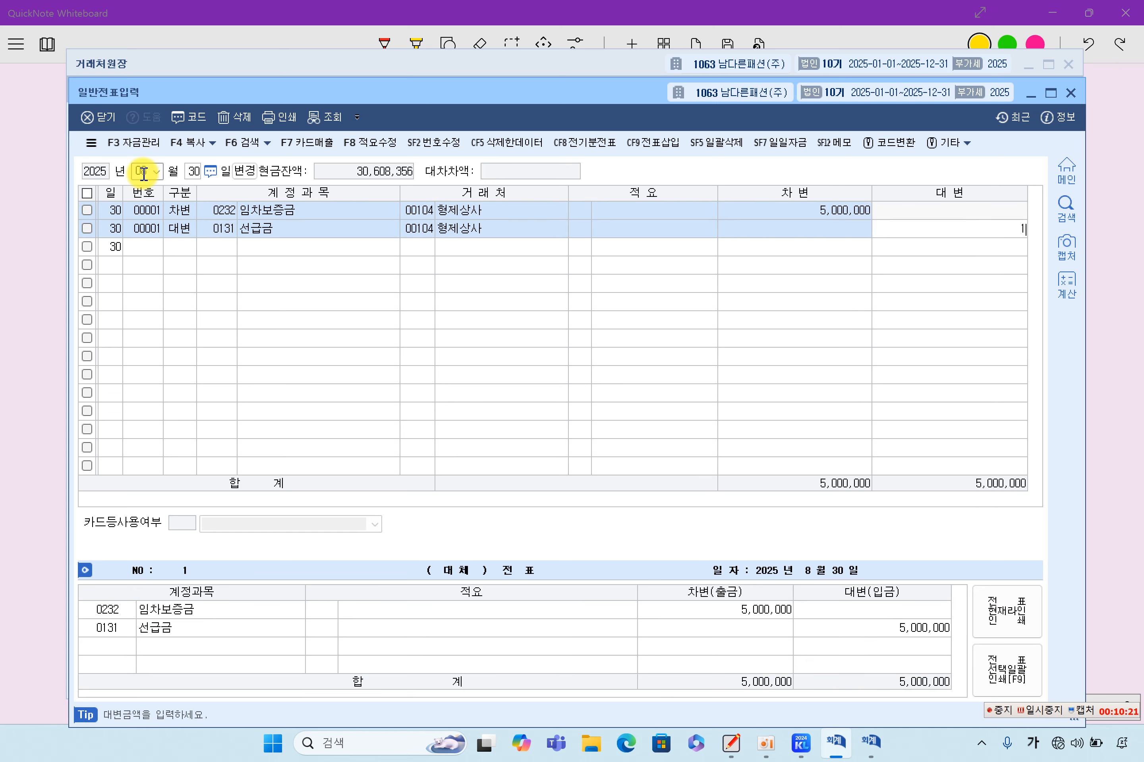
pyautogui.write(',500,000')
pyautogui.press('Return')
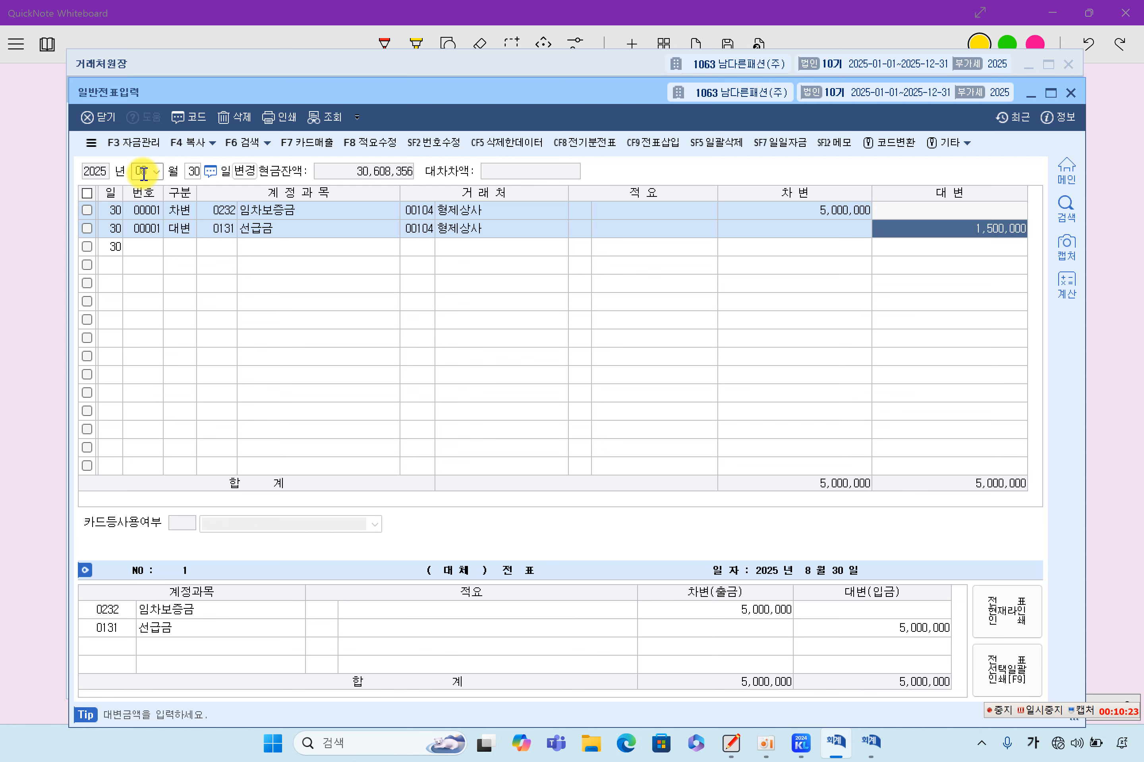
# Balance the August 30 voucher with a 3,500,000 credit line for account 0103 보통예금, leaving 거래처 blank.
pyautogui.write('4')
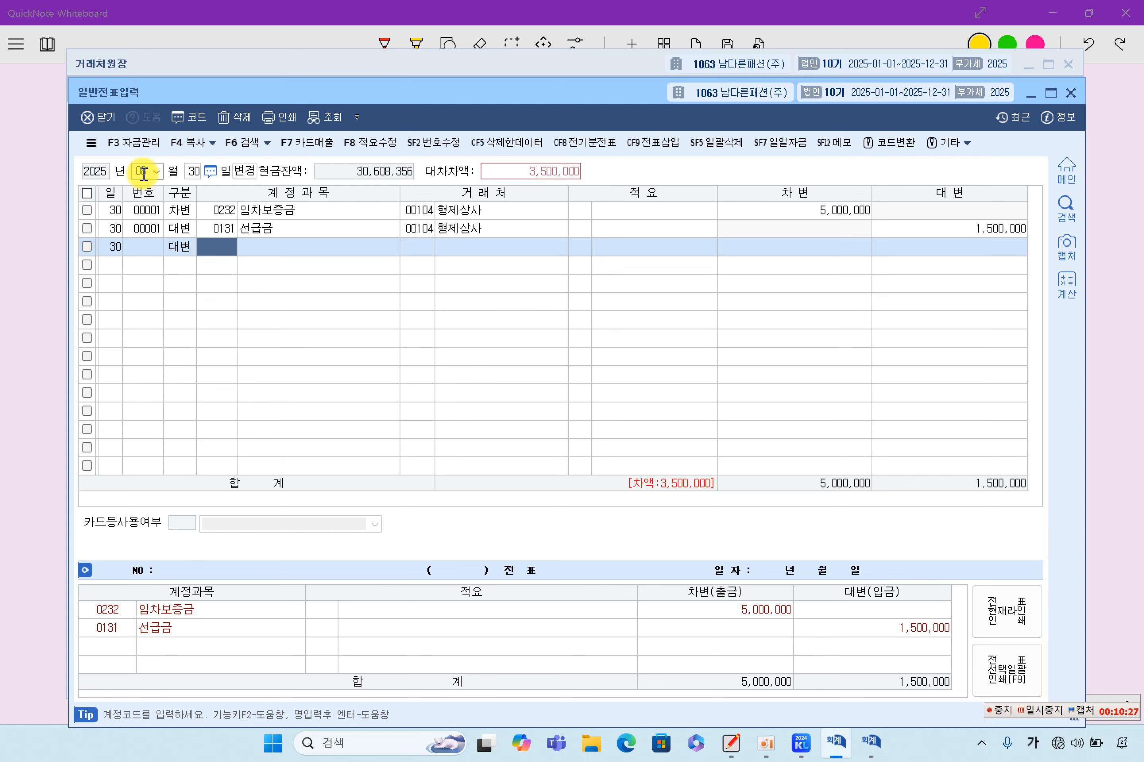
pyautogui.write('103')
pyautogui.press('Return')
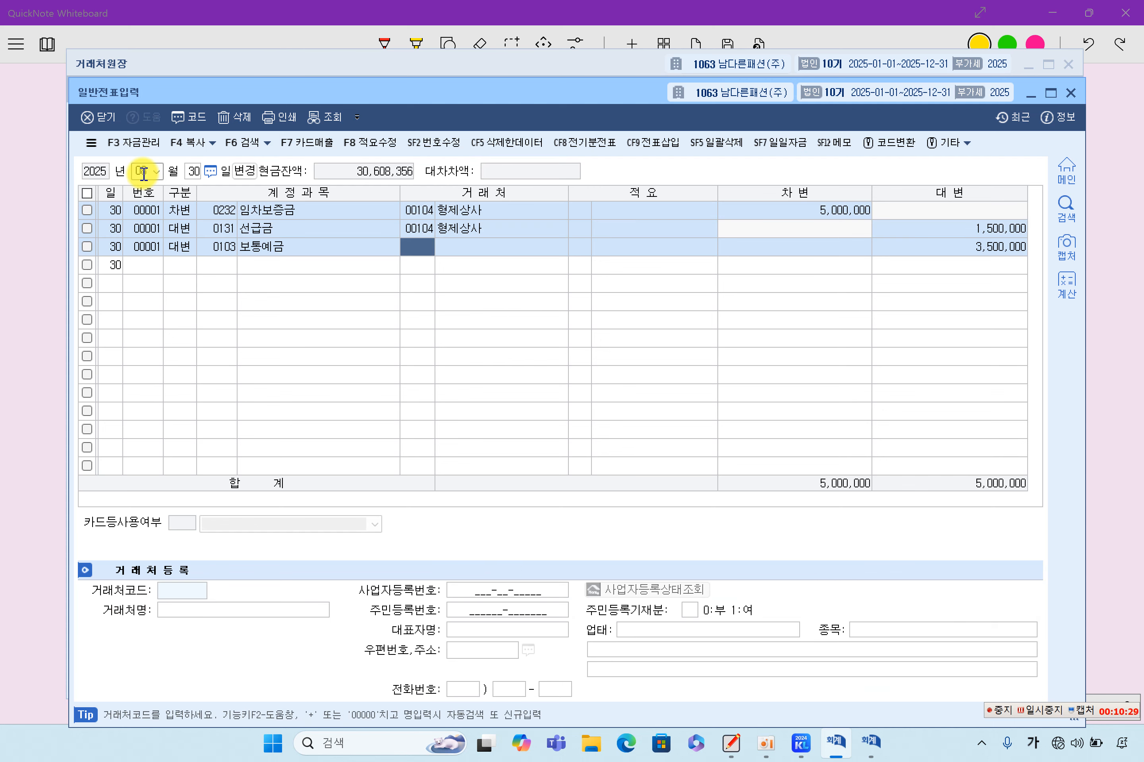
pyautogui.press('Return')
pyautogui.press('Up')
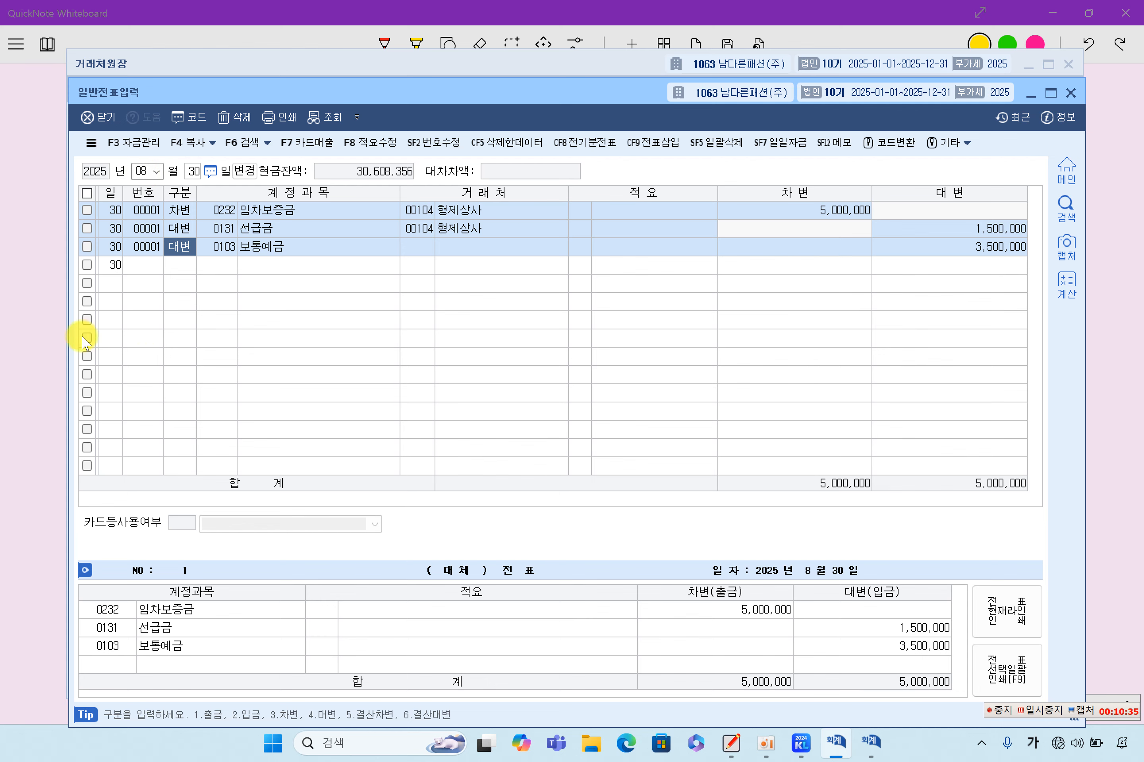
# Switch to QuickNote Whiteboard and highlight question [4]'s date, 차입한 잔액 19,500,000원, 채무를 면제받았다 and 단기차입금으로 계상되어 있다.
pyautogui.click(32, 327)
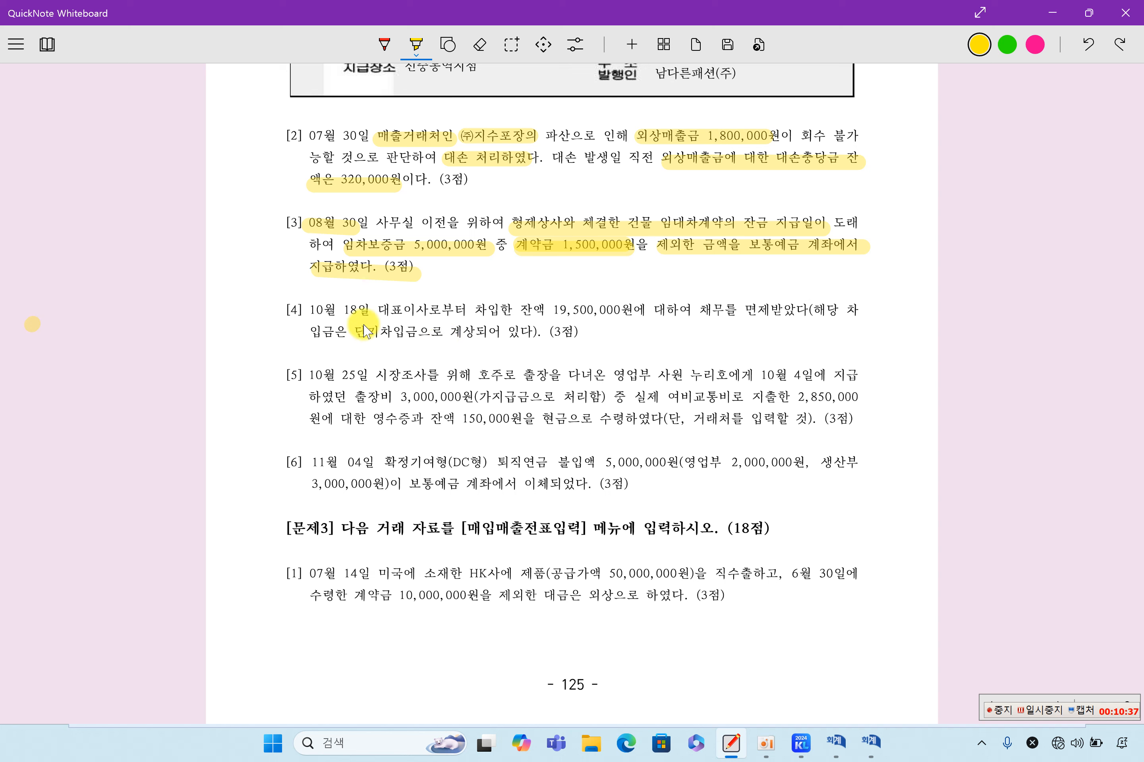
pyautogui.moveTo(310, 310); pyautogui.dragTo(373, 311)
pyautogui.moveTo(475, 310); pyautogui.dragTo(616, 319)
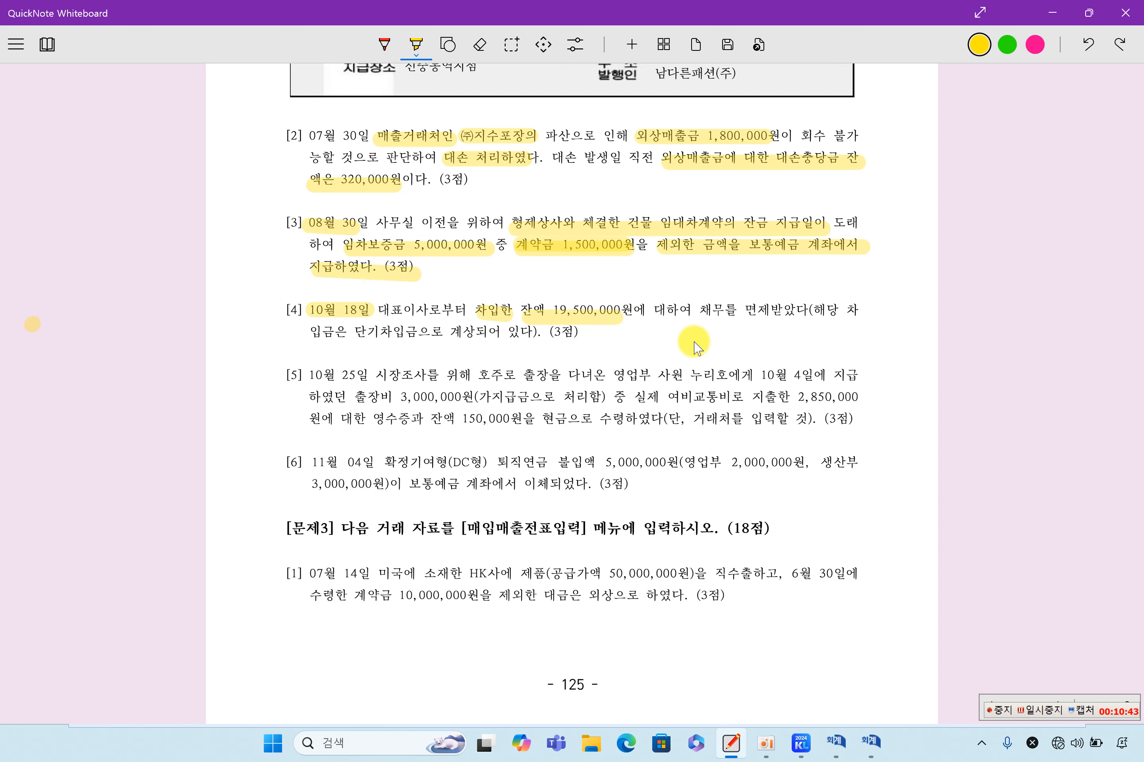
pyautogui.moveTo(698, 311); pyautogui.dragTo(808, 312)
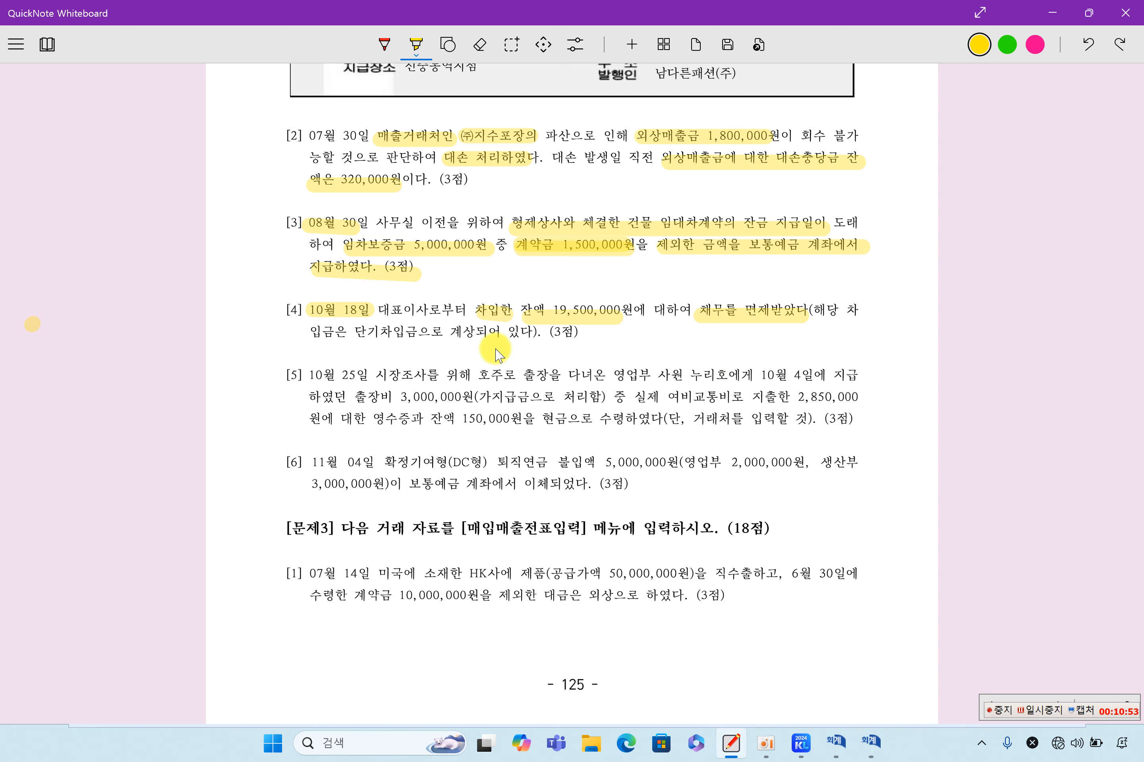
pyautogui.moveTo(351, 332); pyautogui.dragTo(531, 338)
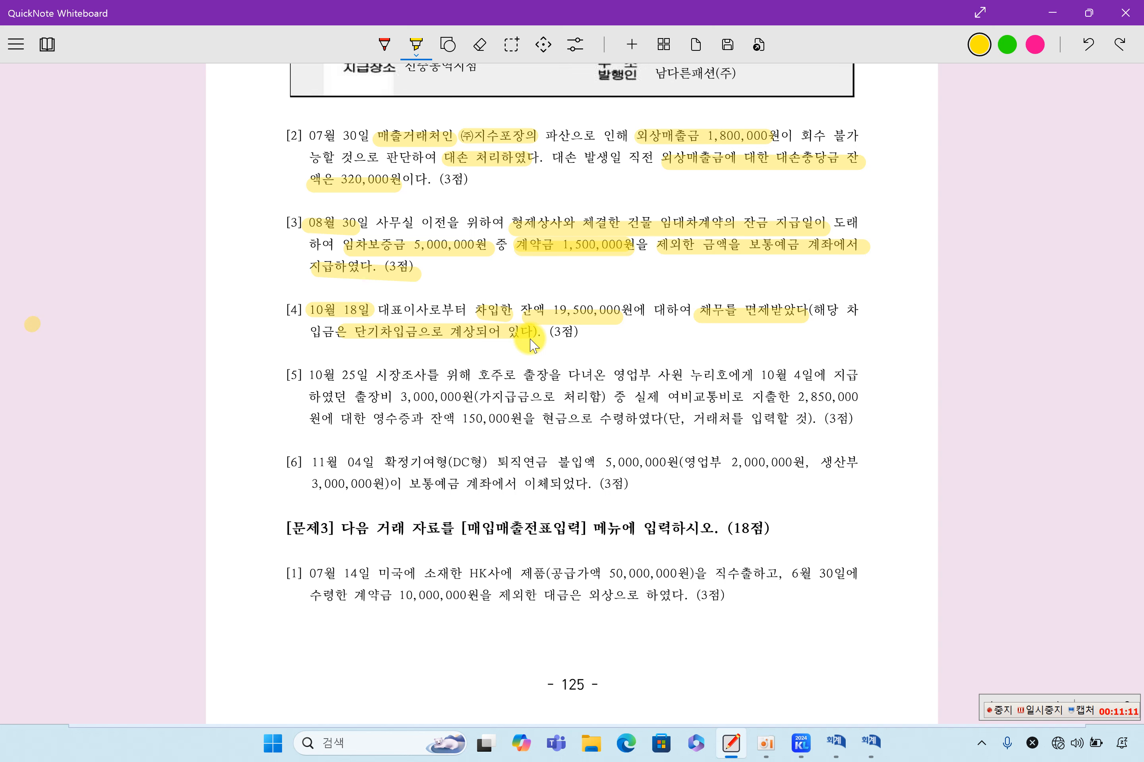
# Return to KcLep, close 거래처원장, and set the 일반전표입력 date to October 18, 2025.
pyautogui.click(872, 742)
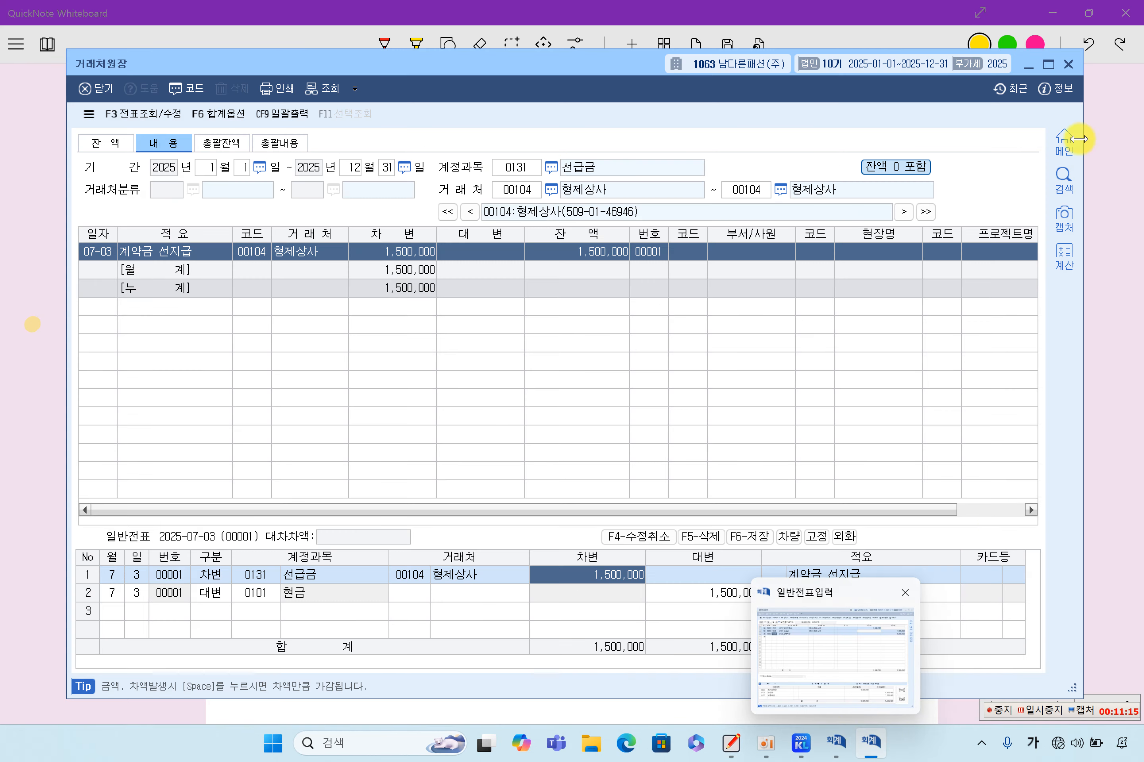
pyautogui.click(1068, 65)
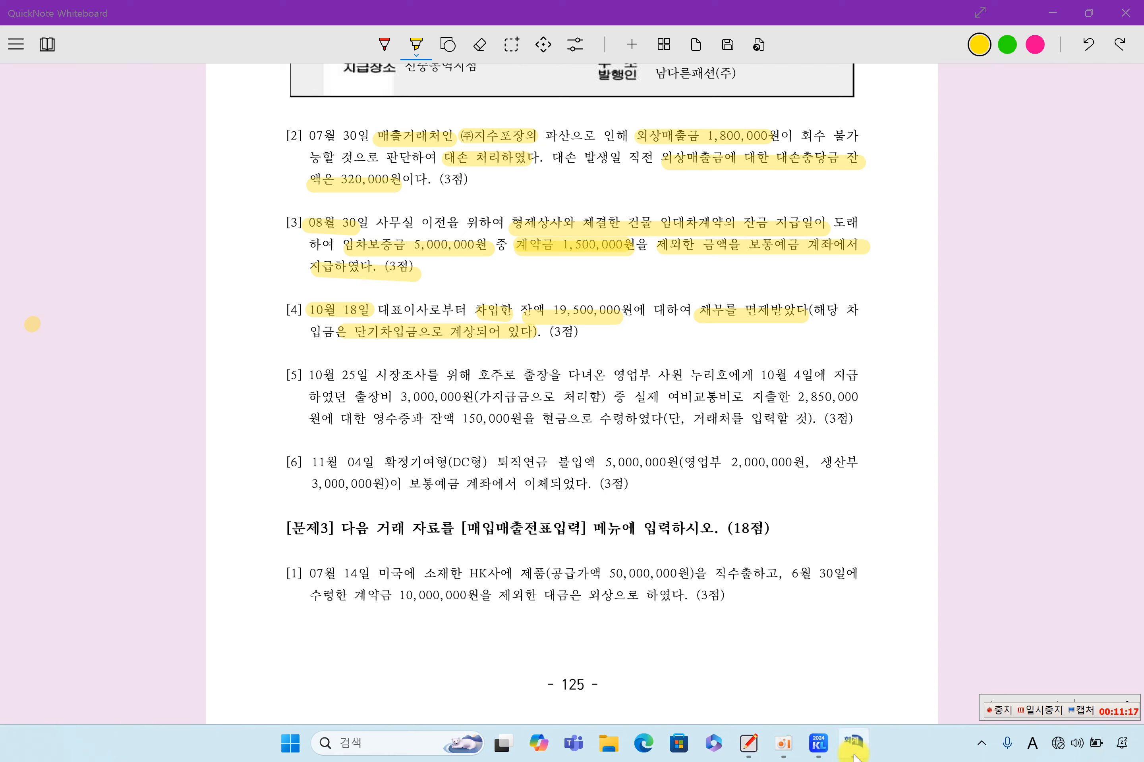
pyautogui.click(851, 742)
pyautogui.click(142, 171)
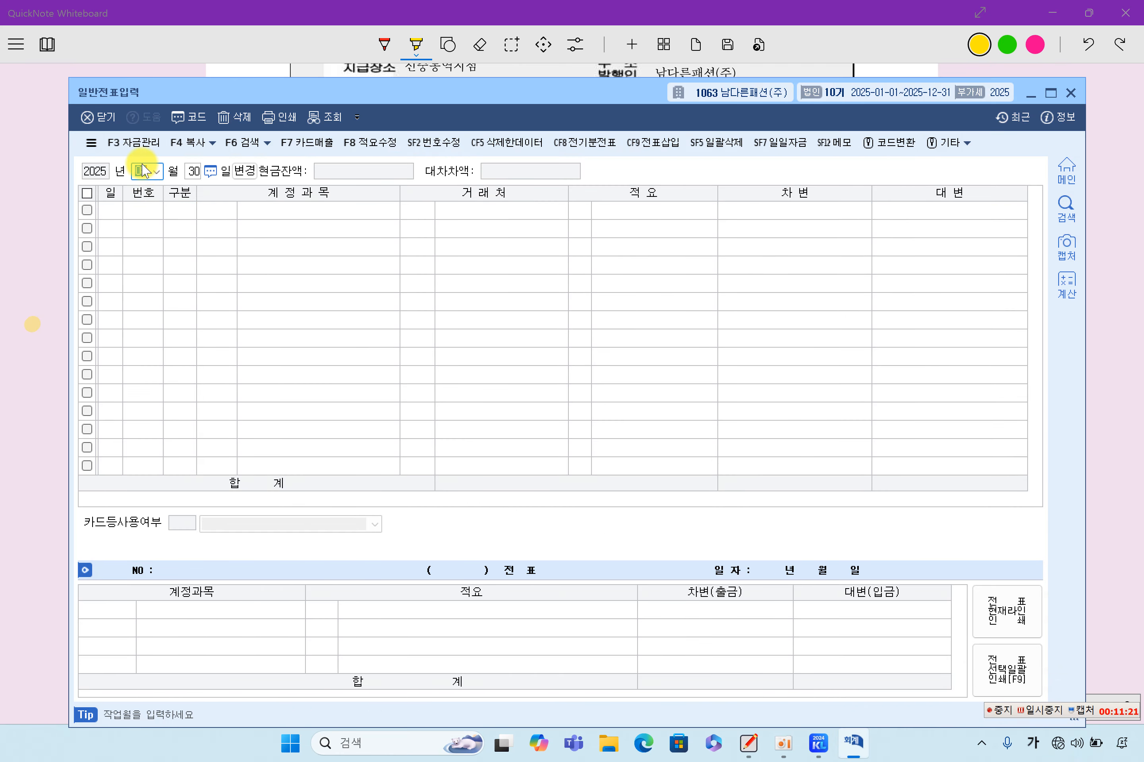
pyautogui.write('10')
pyautogui.press('Return')
pyautogui.write('18')
pyautogui.press('Return')
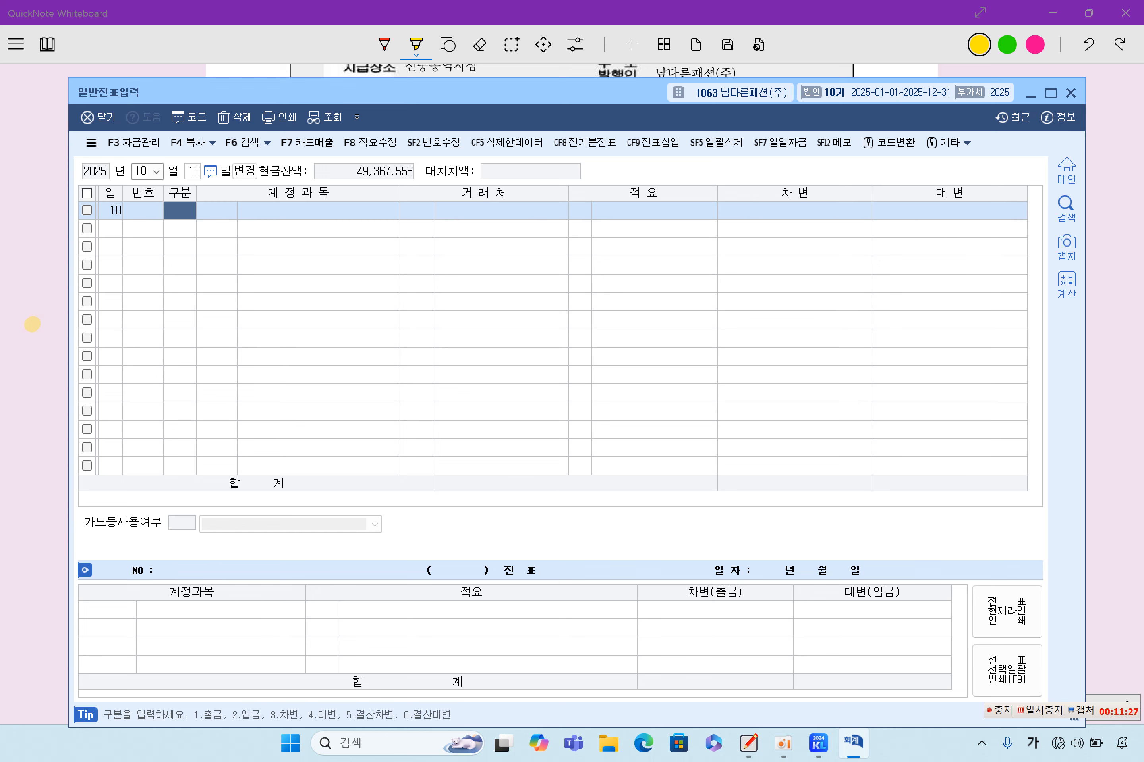
# Start the October 18 voucher with a debit line for account 0260 단기차입금.
pyautogui.write('3')
pyautogui.press('Return')
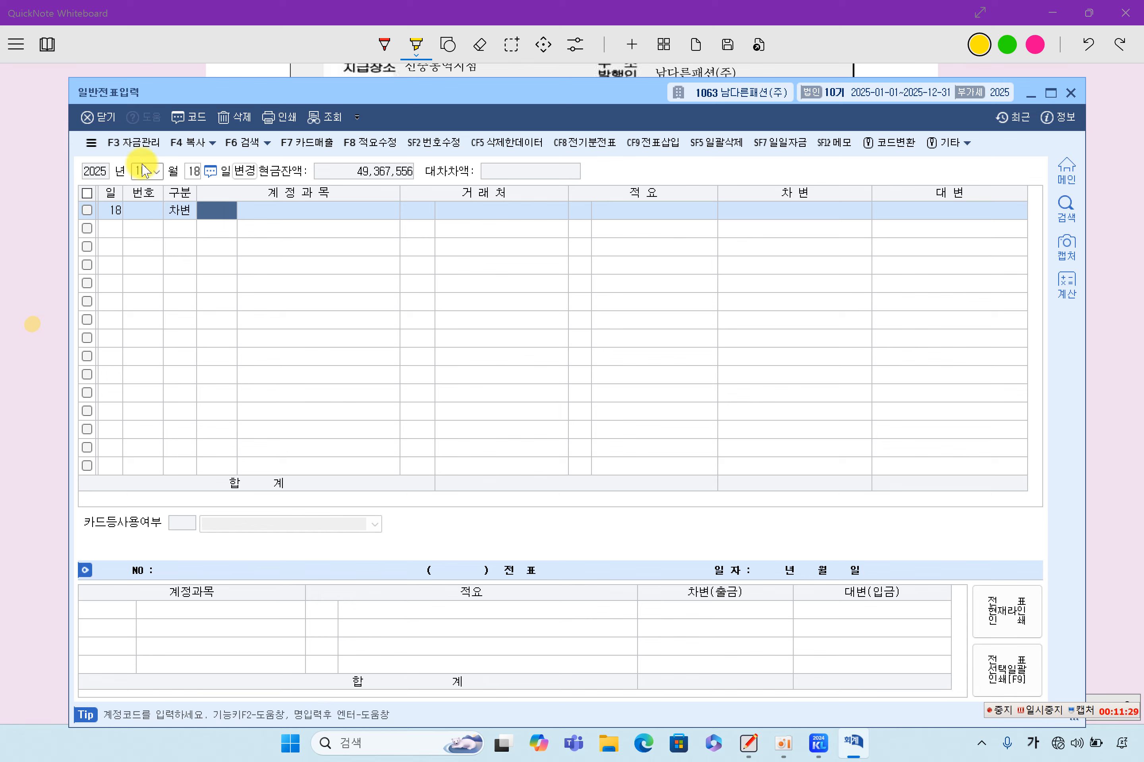
pyautogui.press('F2')
pyautogui.write('단')
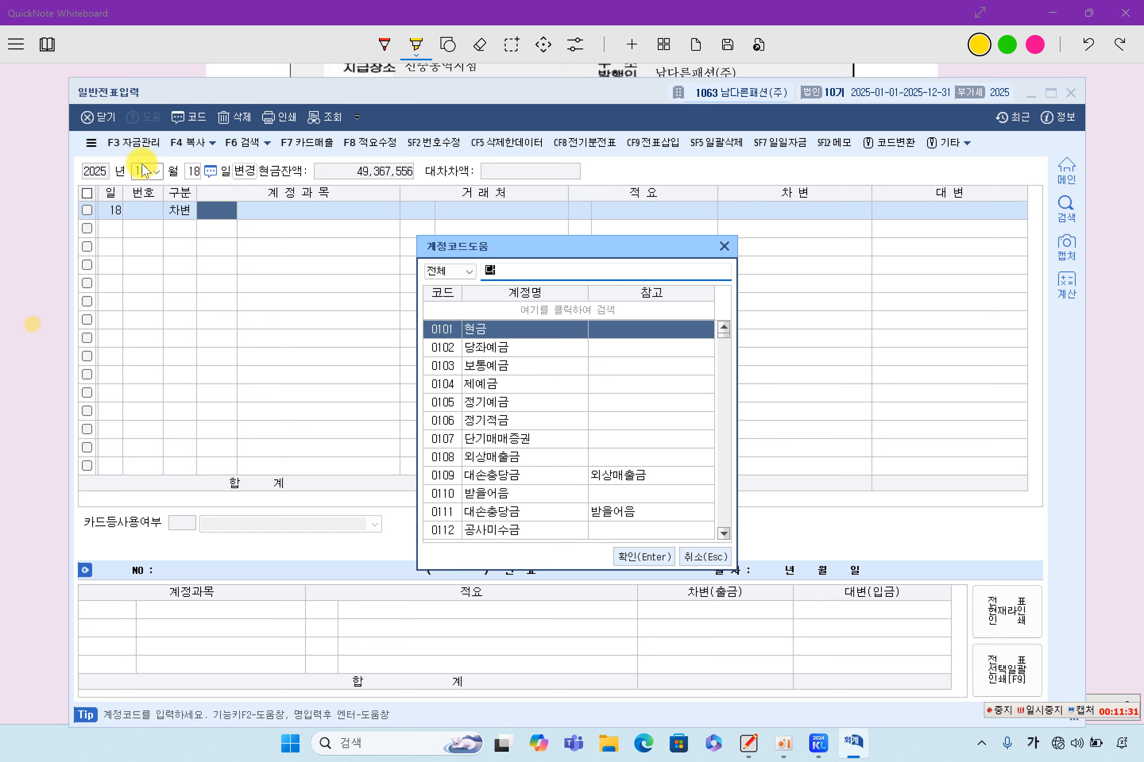
pyautogui.write('기차')
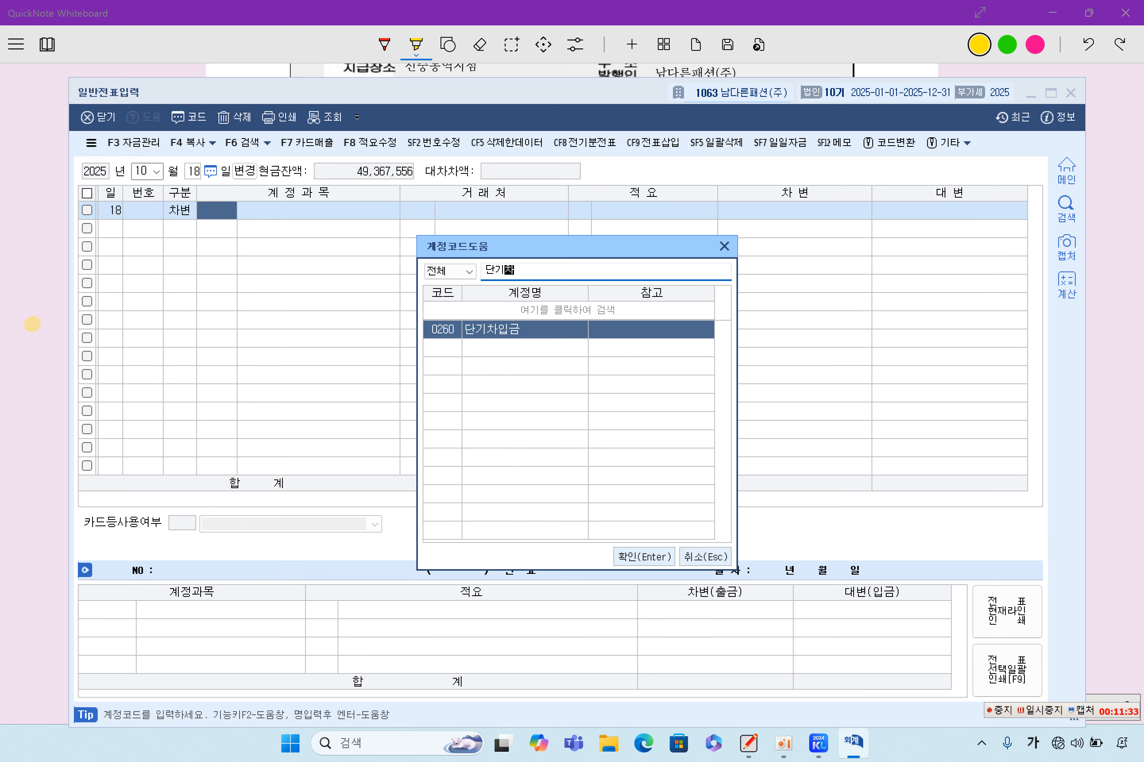
pyautogui.press('Return')
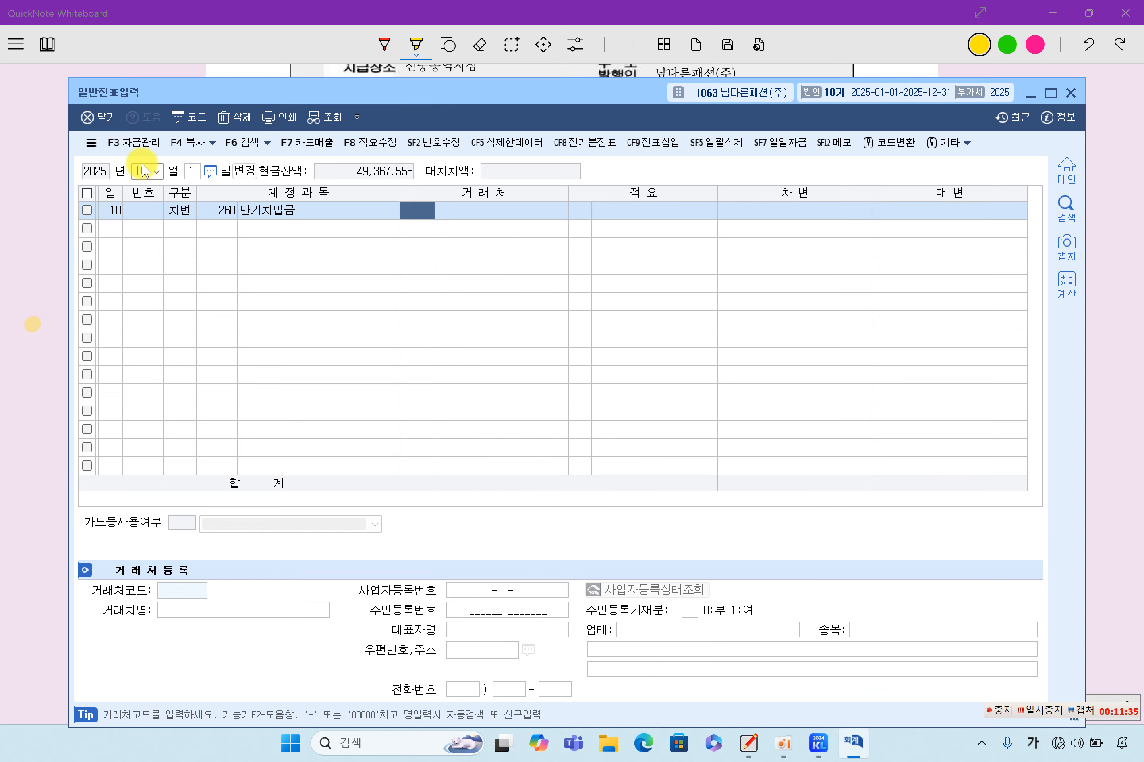
# Set the 단기차입금 debit line's 거래처 to 00162 대표이사 and its amount to 19,500,000.
pyautogui.press('F2')
pyautogui.write('대')
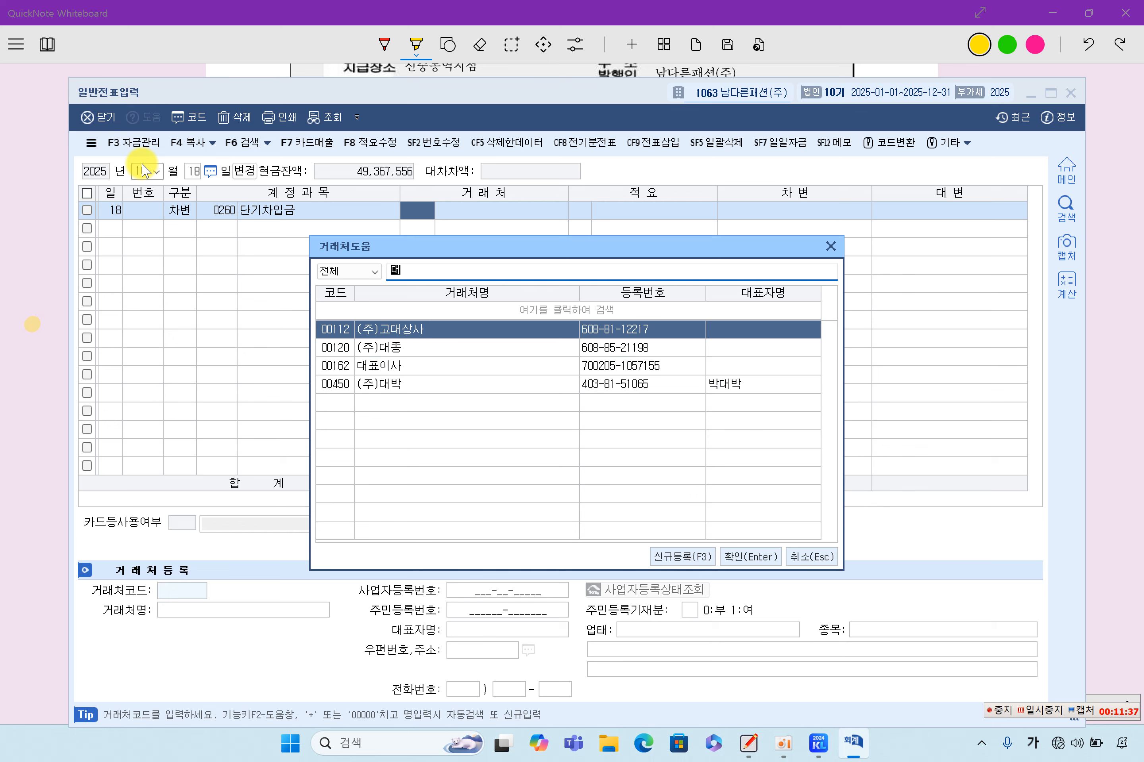
pyautogui.write('표')
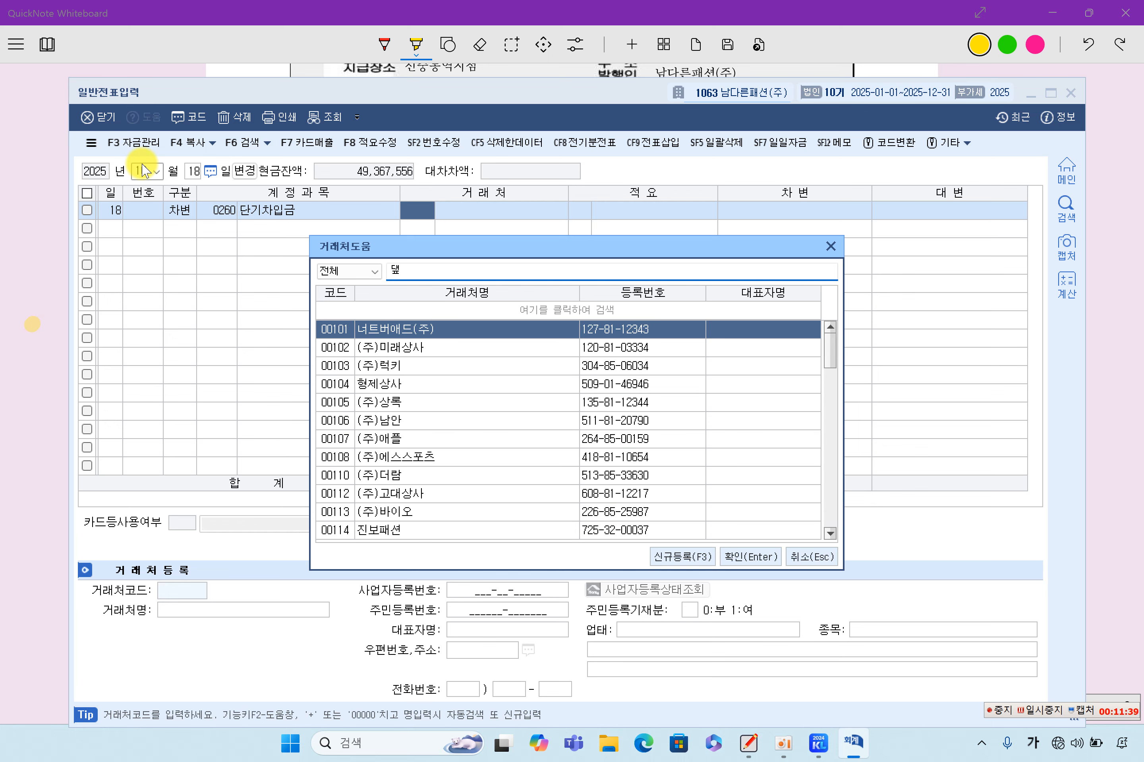
pyautogui.press('Return')
pyautogui.press('Return')
pyautogui.press('Return')
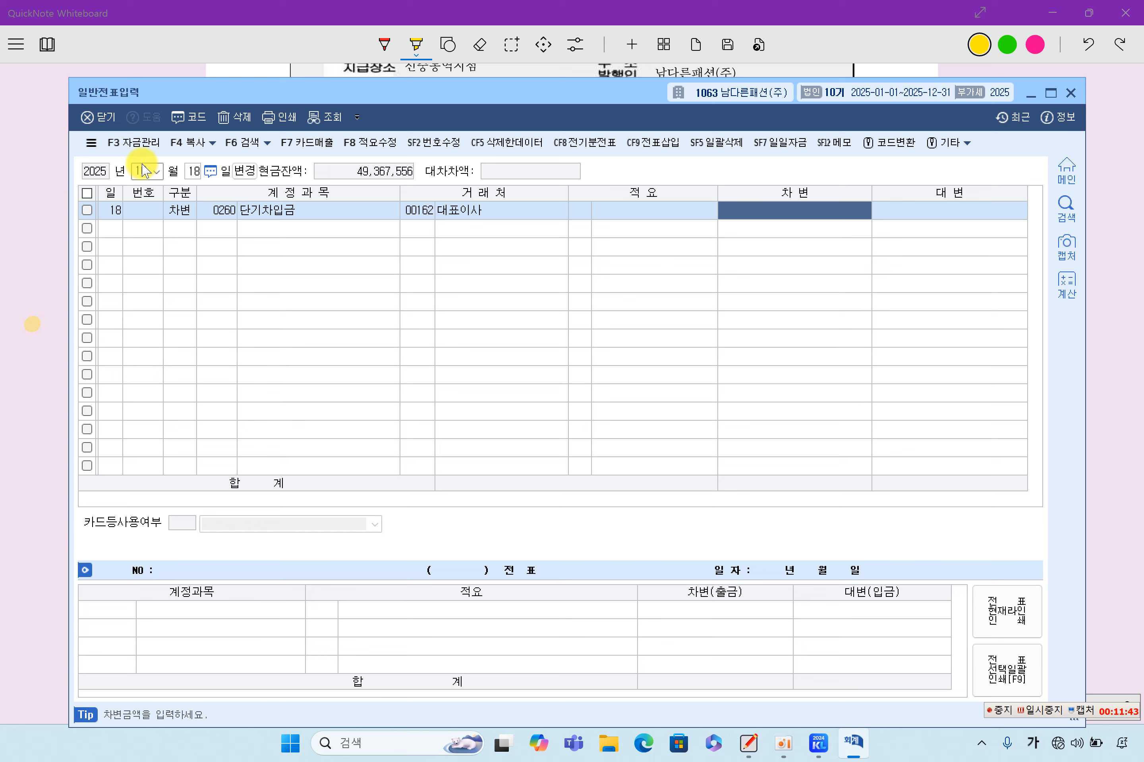
pyautogui.write('19,')
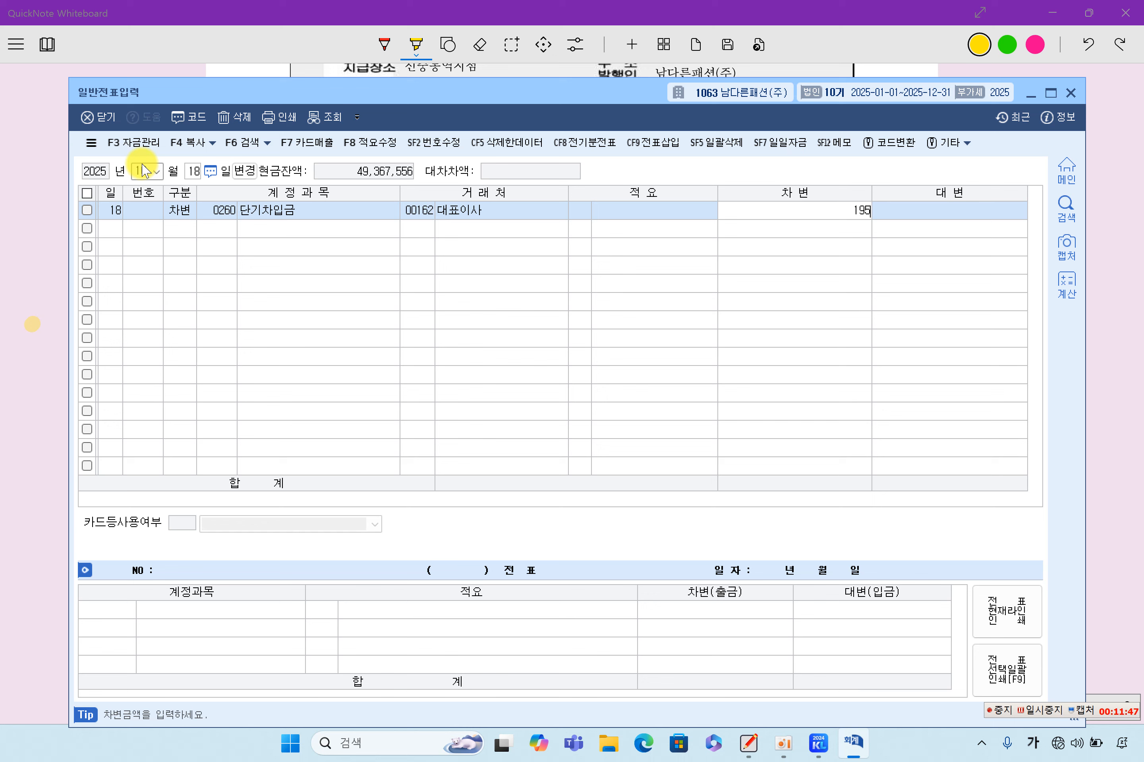
pyautogui.write('500,000')
pyautogui.press('Return')
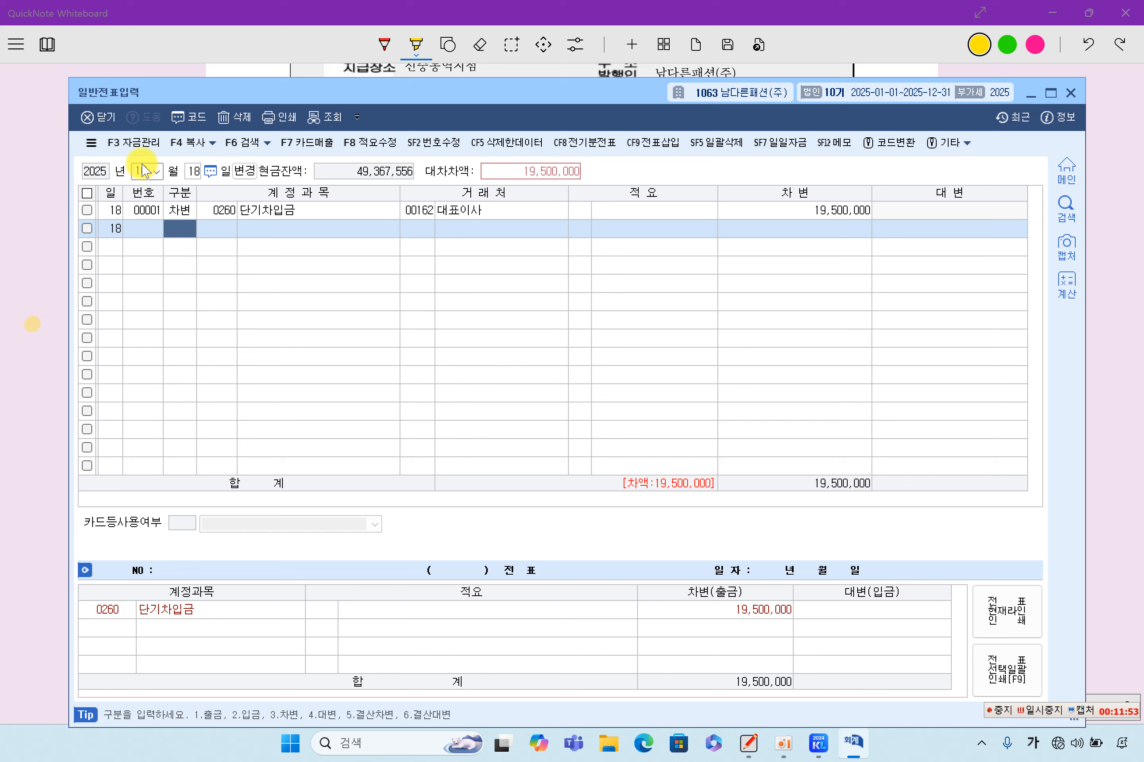
# Balance the October 18 voucher with a 19,500,000 credit line for account 0918 채무면제이익.
pyautogui.press('4')
pyautogui.press('F2')
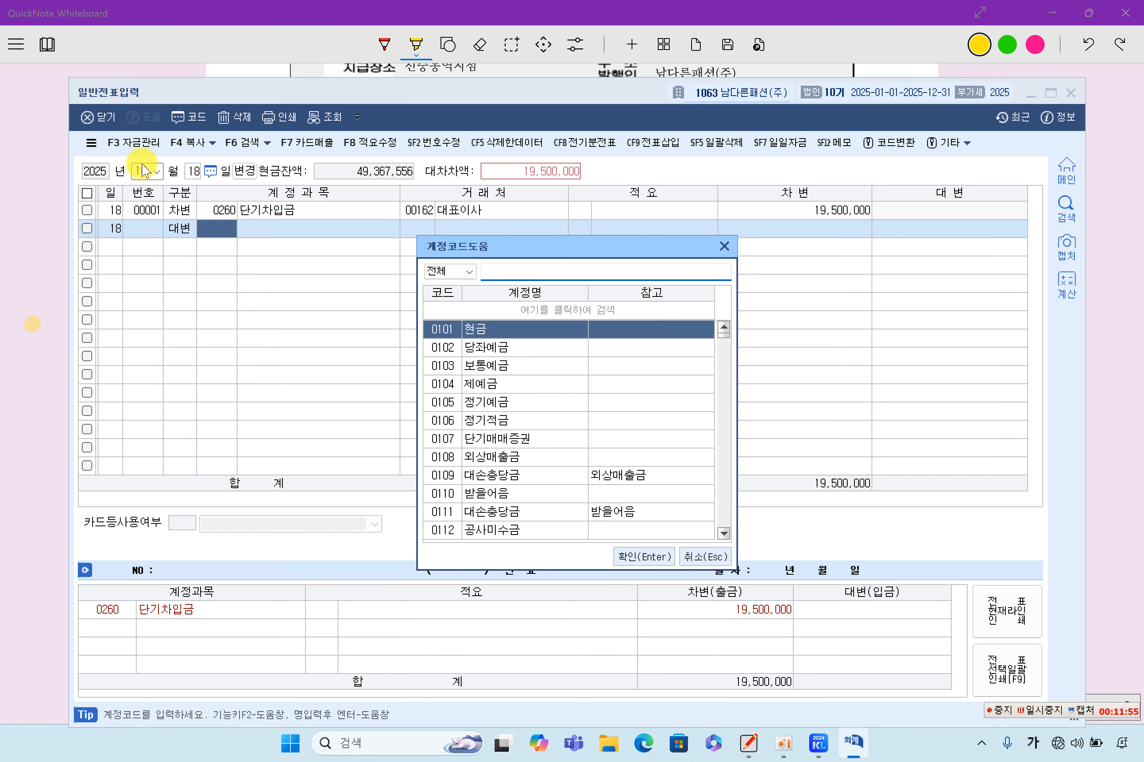
pyautogui.write('퇴')
pyautogui.press('BackSpace')
pyautogui.write('채무')
pyautogui.press('Down')
pyautogui.press('Return')
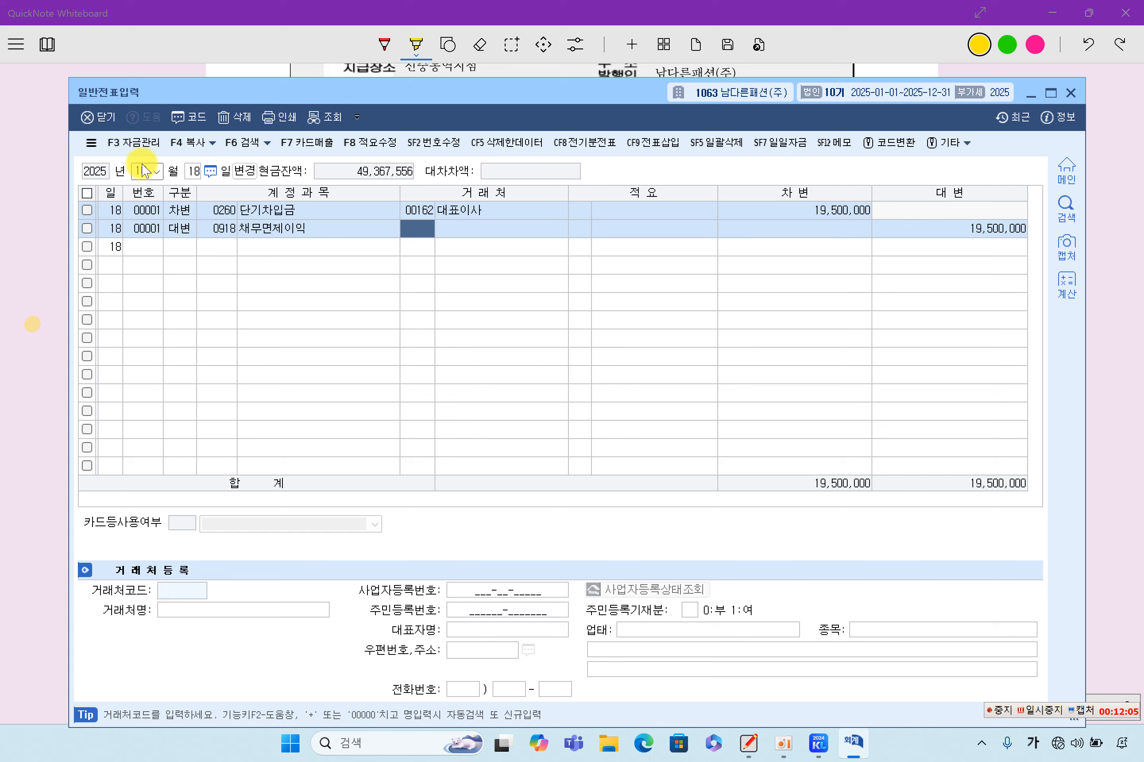
# Clear 대표이사 from the 거래처 of the 채무면제이익 credit line, leaving it blank.
pyautogui.press('Return')
pyautogui.press('Left')
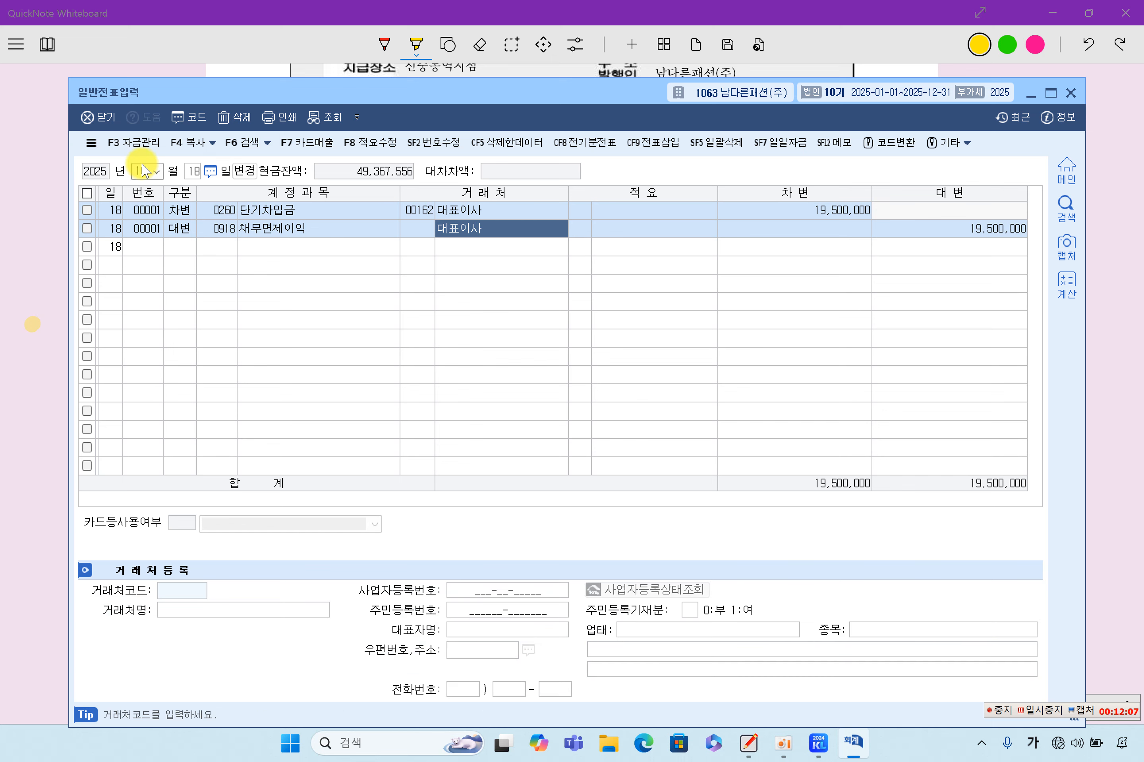
pyautogui.press('Left')
pyautogui.press('Right')
pyautogui.press('space')
pyautogui.press('Return')
pyautogui.press('Return')
pyautogui.press('Return')
pyautogui.press('Return')
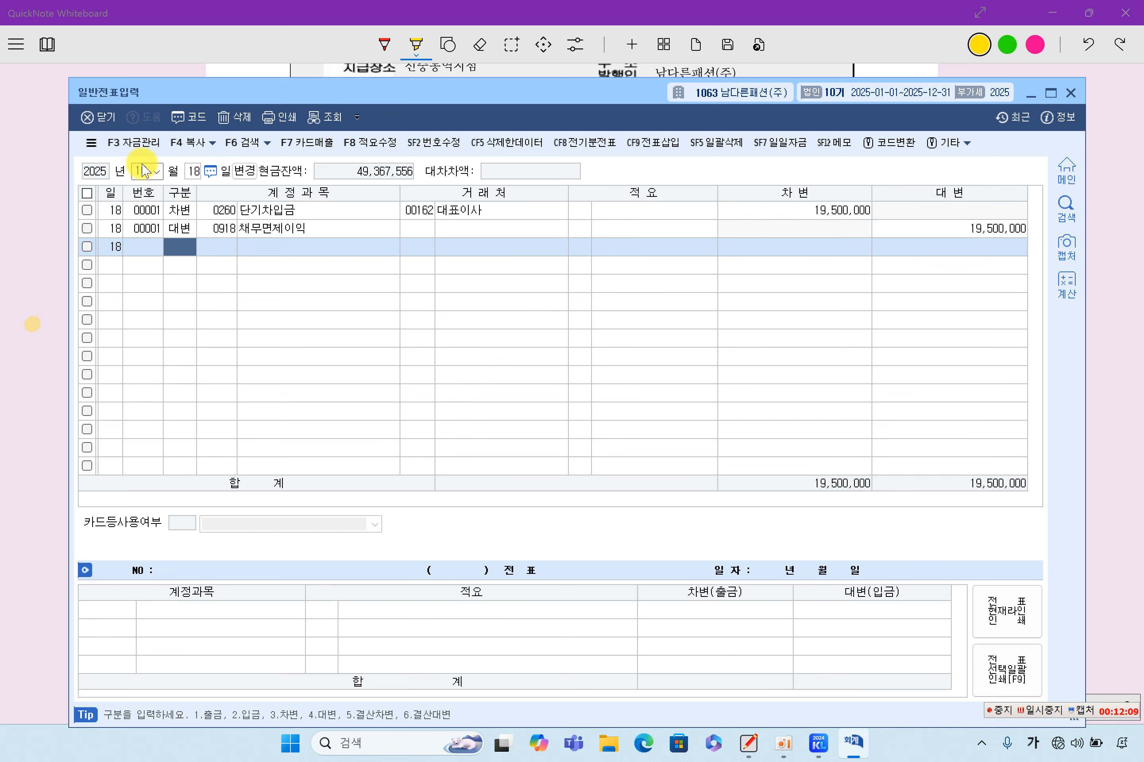
pyautogui.press('Up')
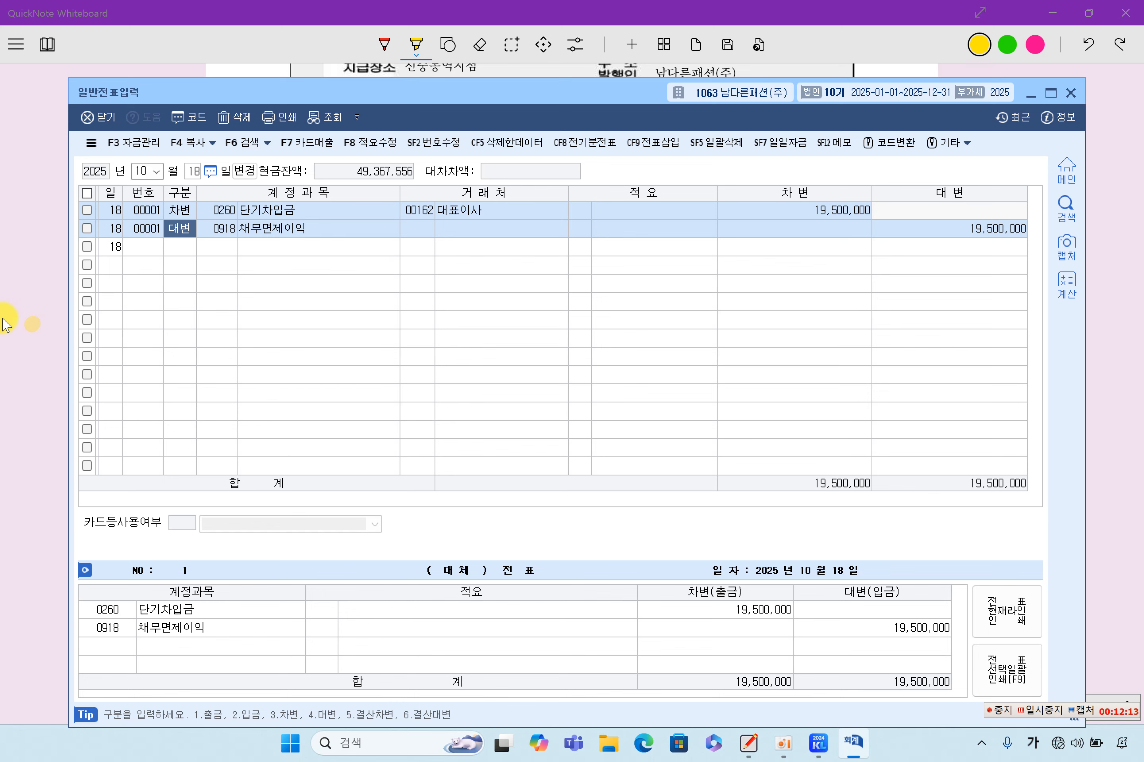
# Switch to QuickNote Whiteboard and highlight question [5]'s date, business trip, employee, 출장비 3,000,000원, 가지급금으로, 여비교통비로 지출한 2,850,000, 150,000원 and 현금으로 수령.
pyautogui.click(47, 319)
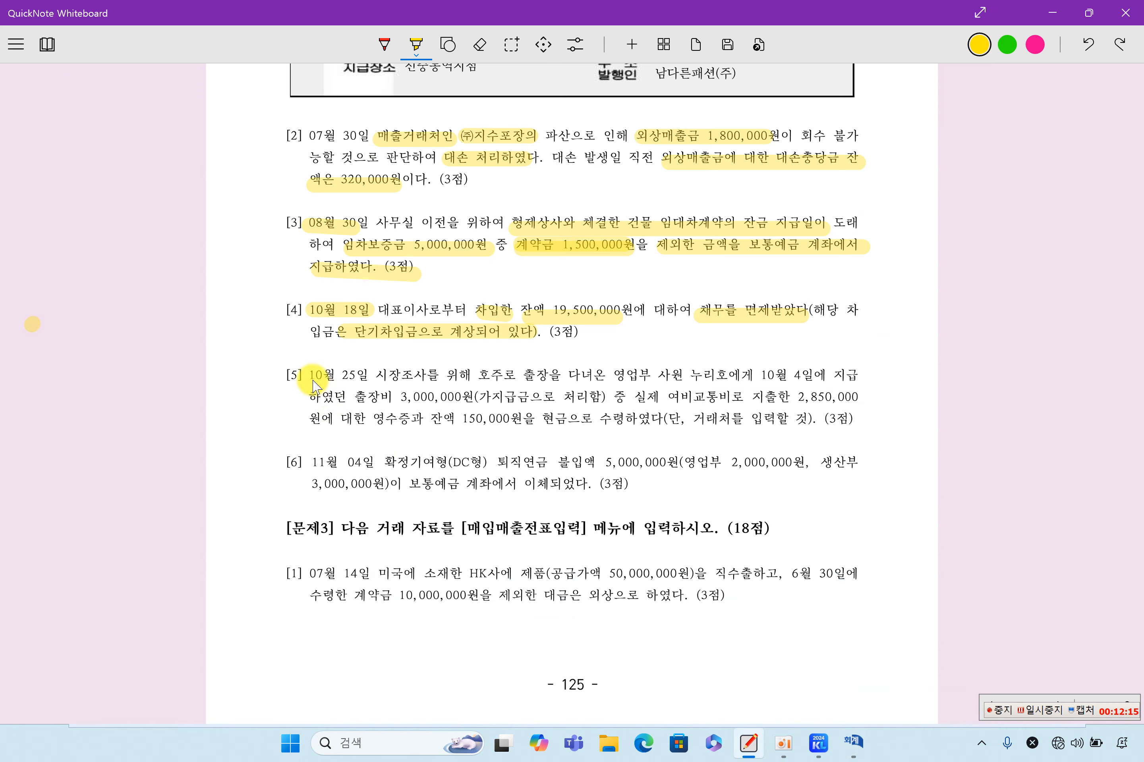
pyautogui.moveTo(313, 379); pyautogui.dragTo(369, 377)
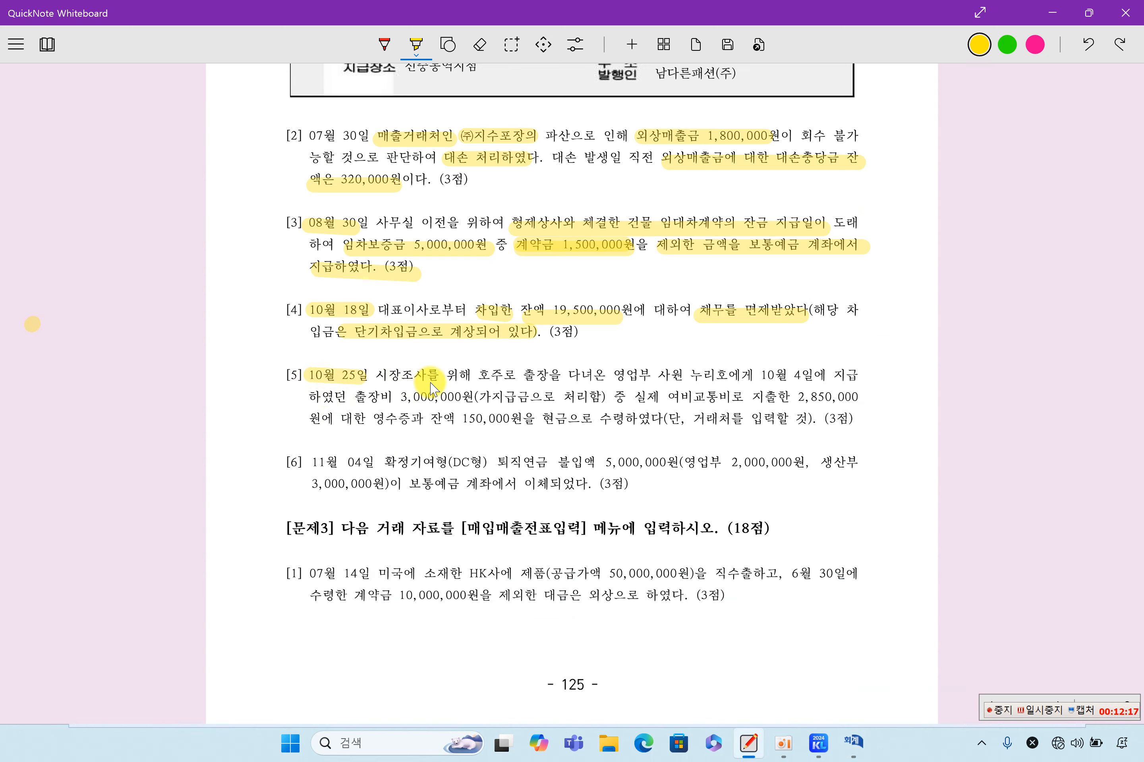
pyautogui.moveTo(488, 377); pyautogui.dragTo(856, 378)
pyautogui.moveTo(356, 398); pyautogui.dragTo(561, 401)
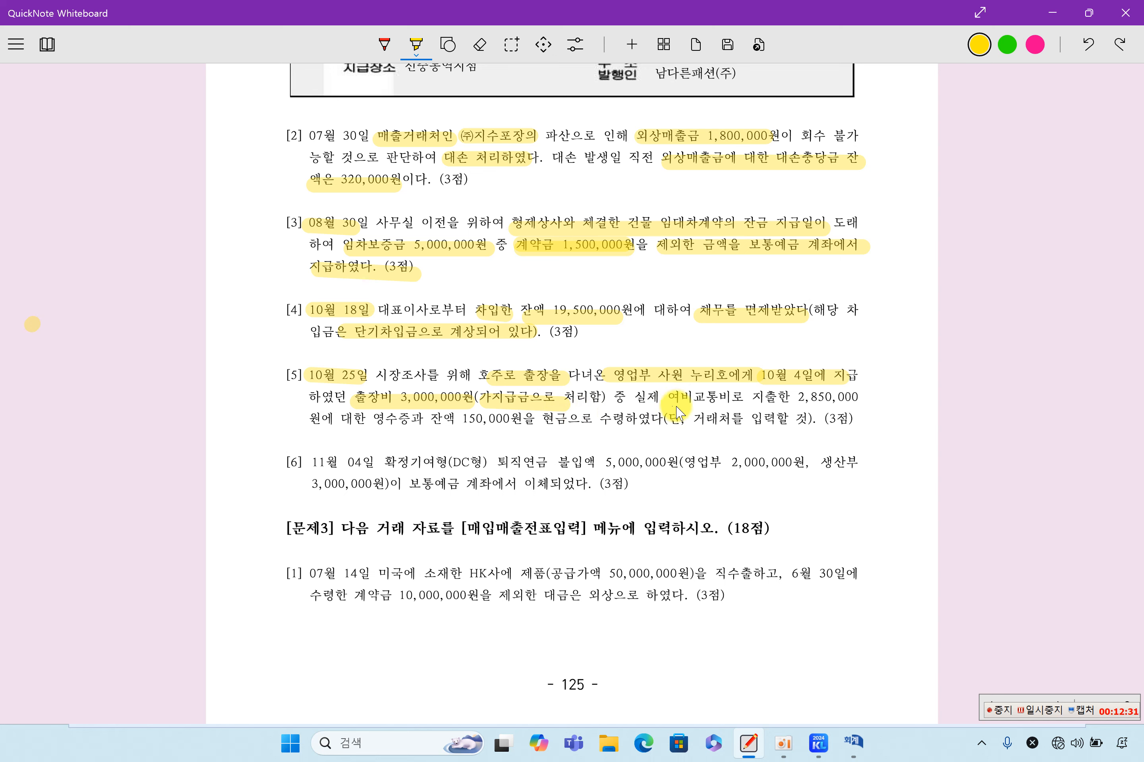
pyautogui.moveTo(676, 401); pyautogui.dragTo(855, 400)
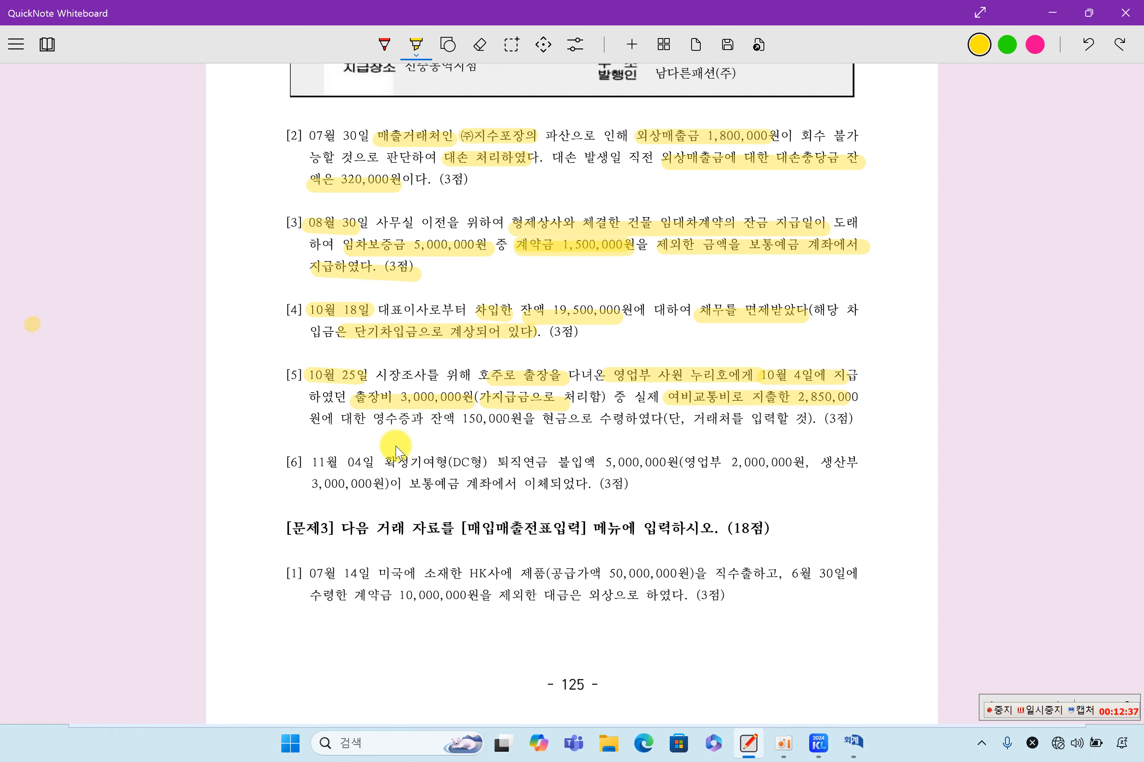
pyautogui.moveTo(455, 423); pyautogui.dragTo(515, 424)
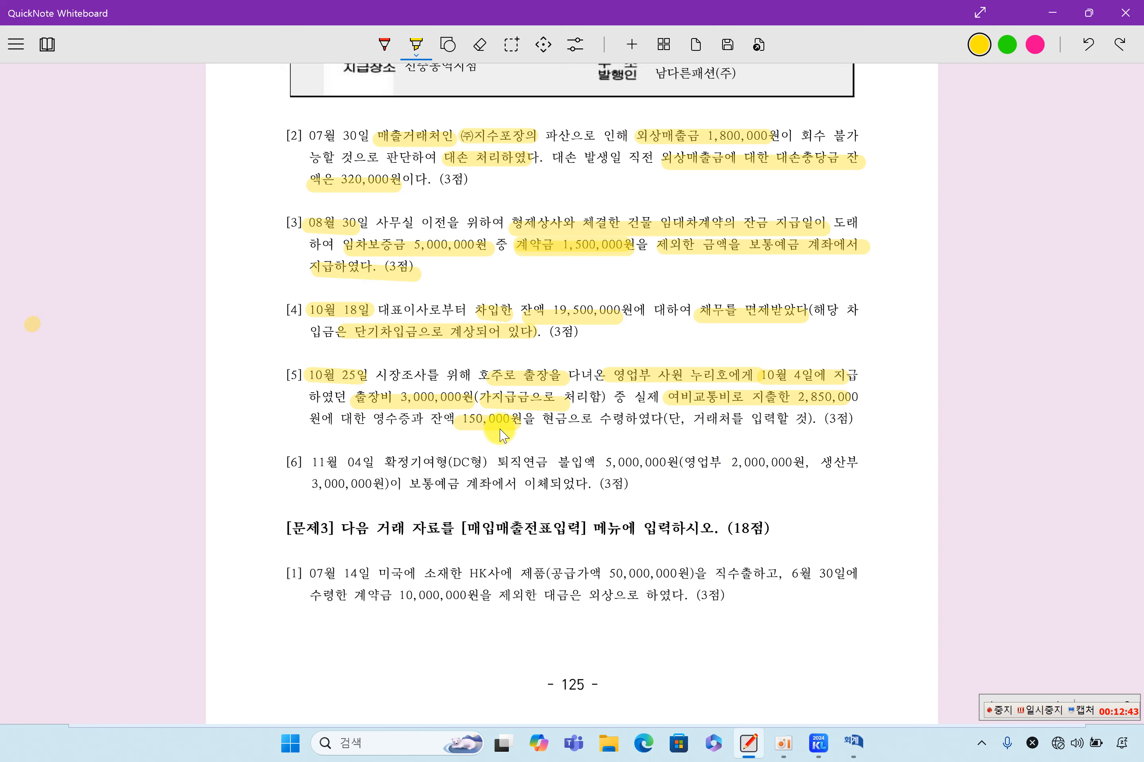
pyautogui.moveTo(544, 429); pyautogui.dragTo(642, 422)
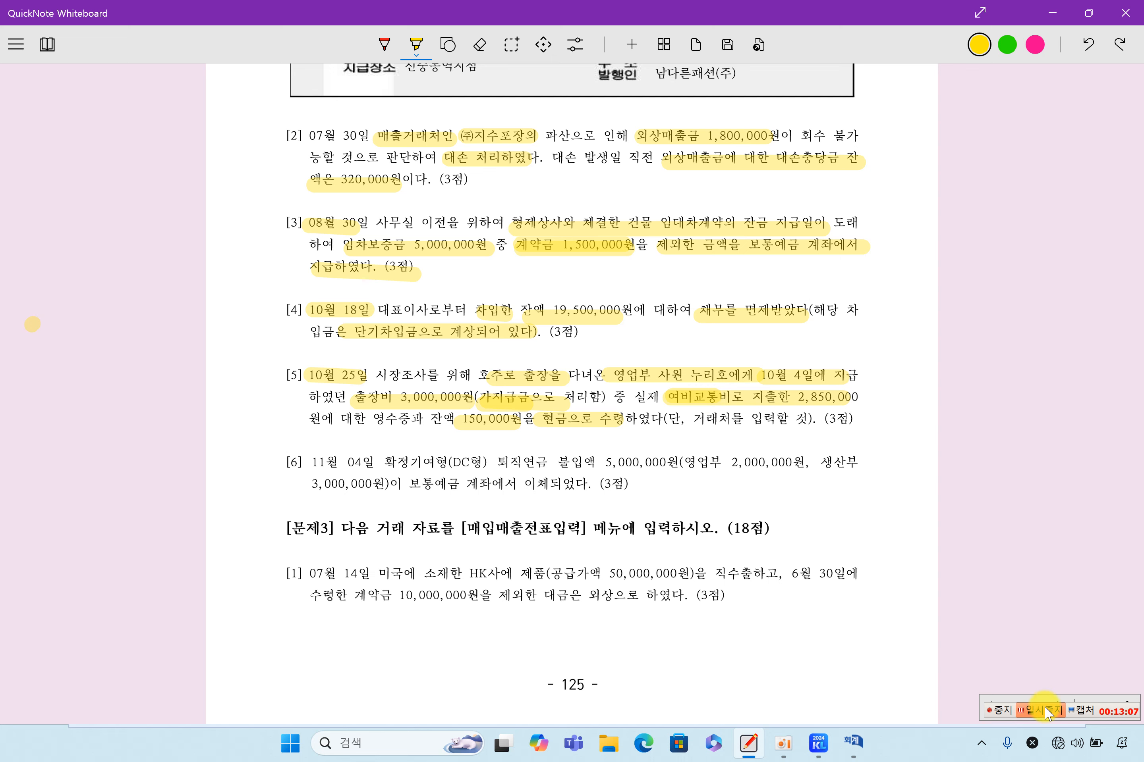
# Return to KcLep and set the 일반전표입력 date to October 25, 2025.
pyautogui.click(853, 743)
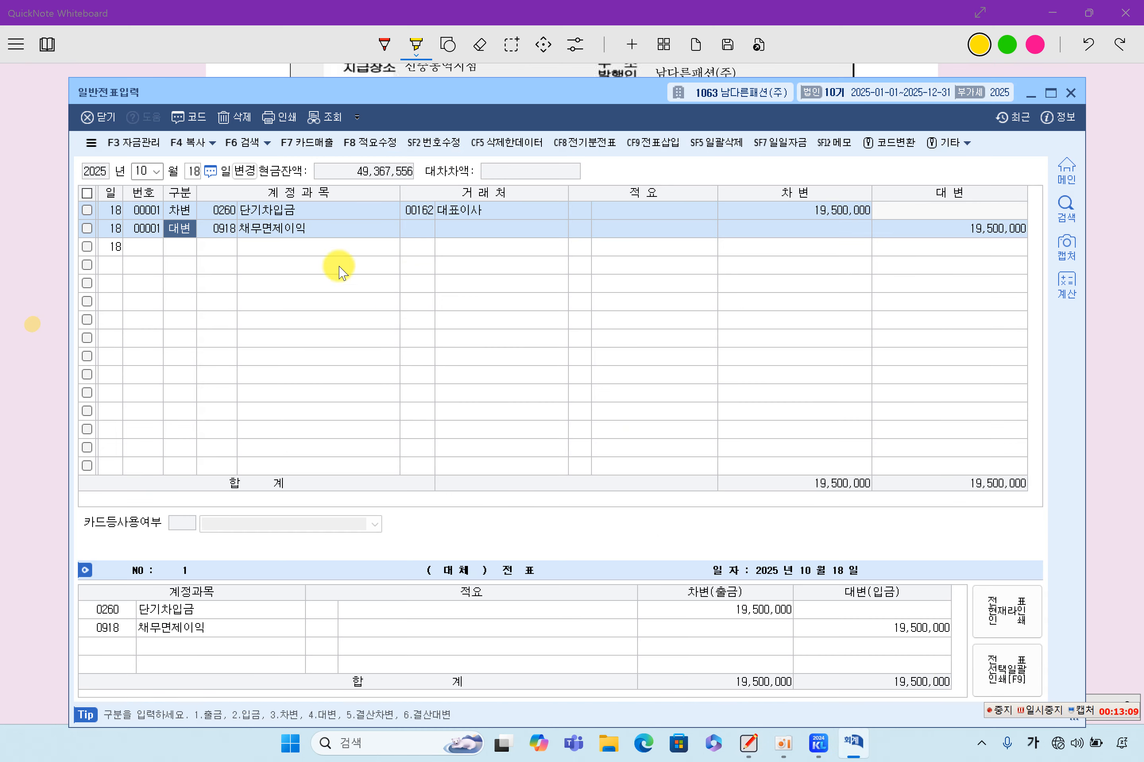
pyautogui.click(142, 170)
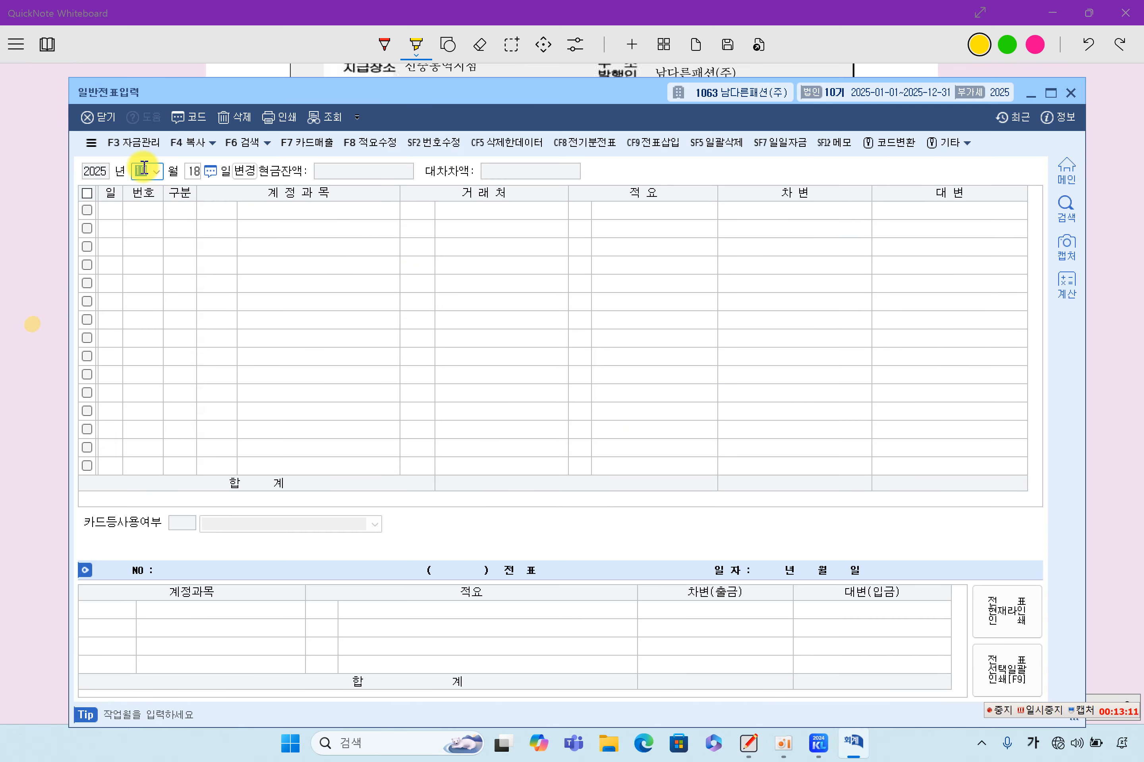
pyautogui.write('10')
pyautogui.press('Return')
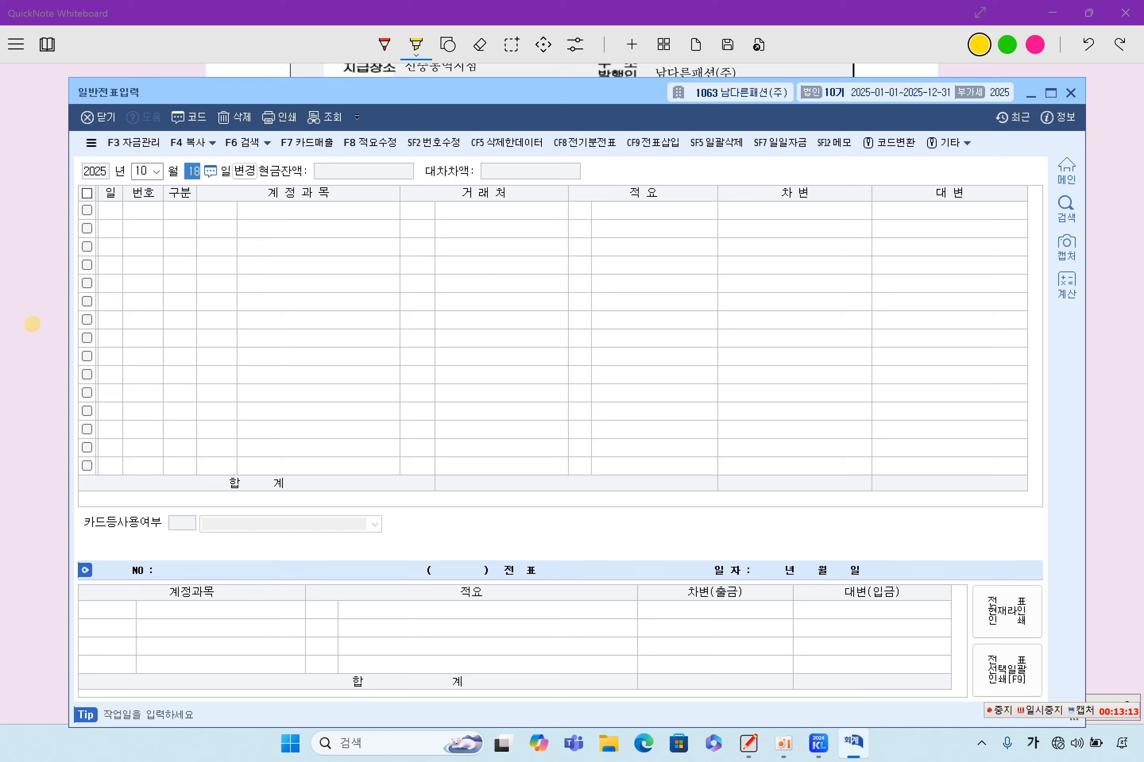
pyautogui.write('25')
pyautogui.press('Return')
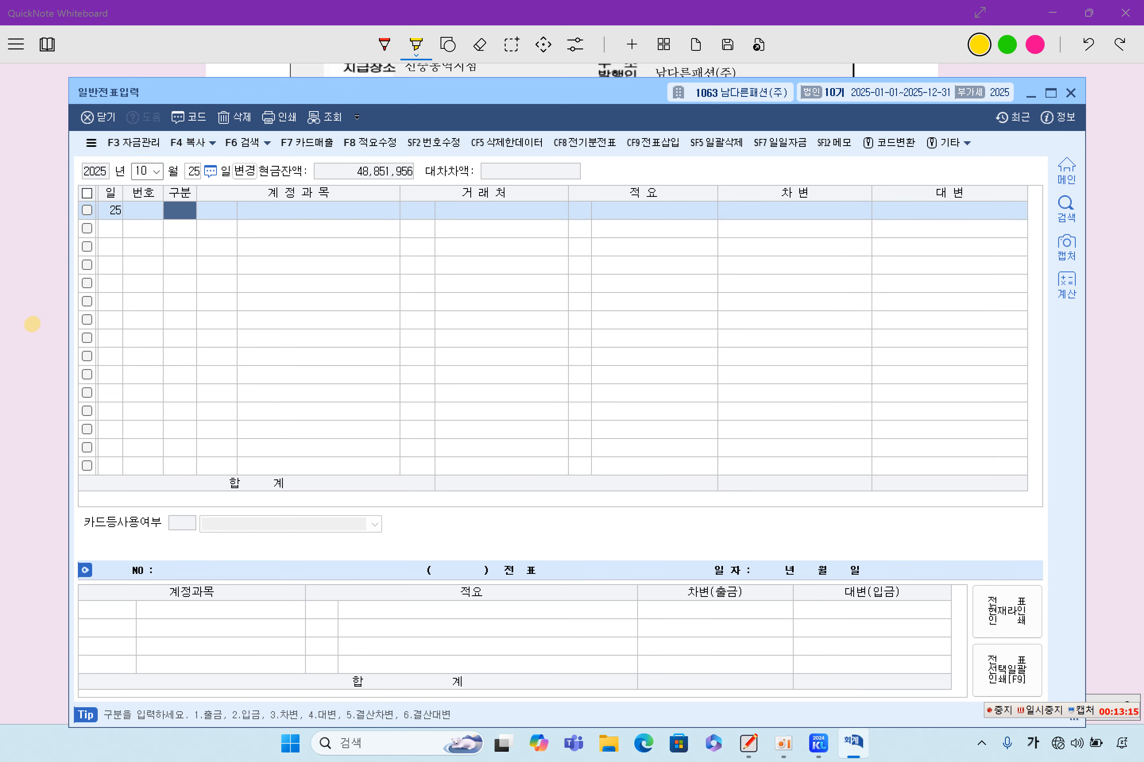
# Add a debit line for account 0812 여비교통비 with amount 2,850,000, leaving 거래처 blank.
pyautogui.write('3')
pyautogui.press('Return')
pyautogui.write('812')
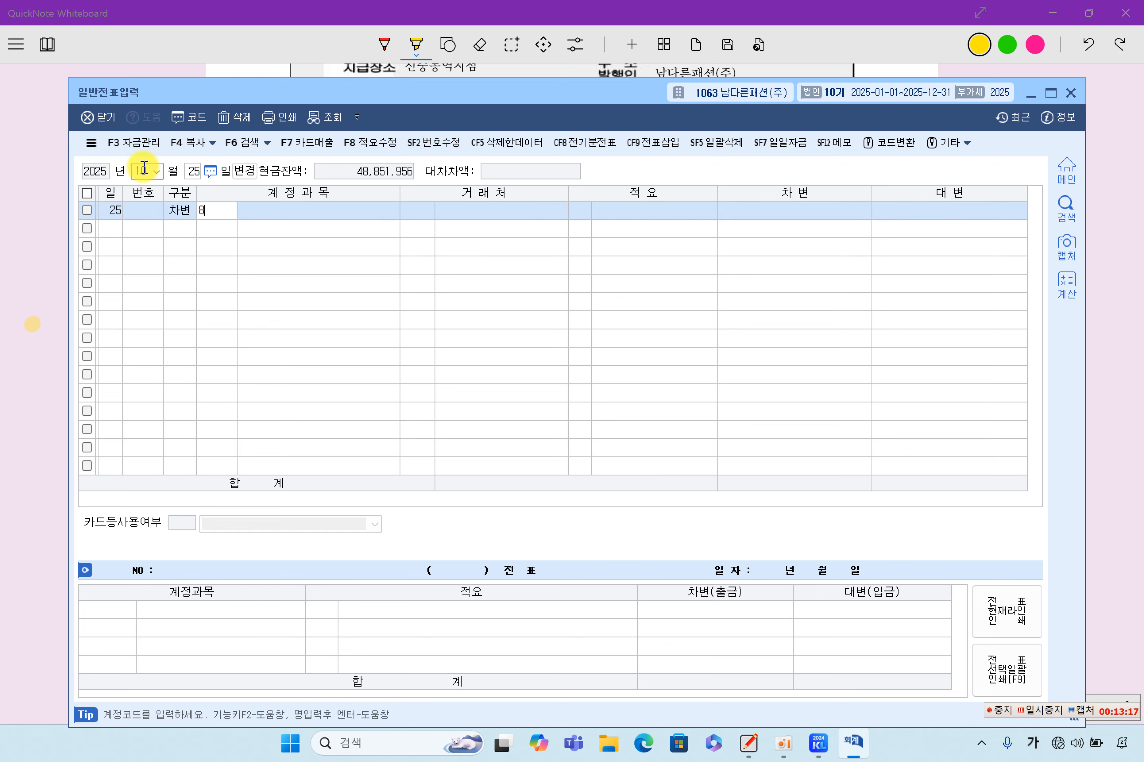
pyautogui.press('Return')
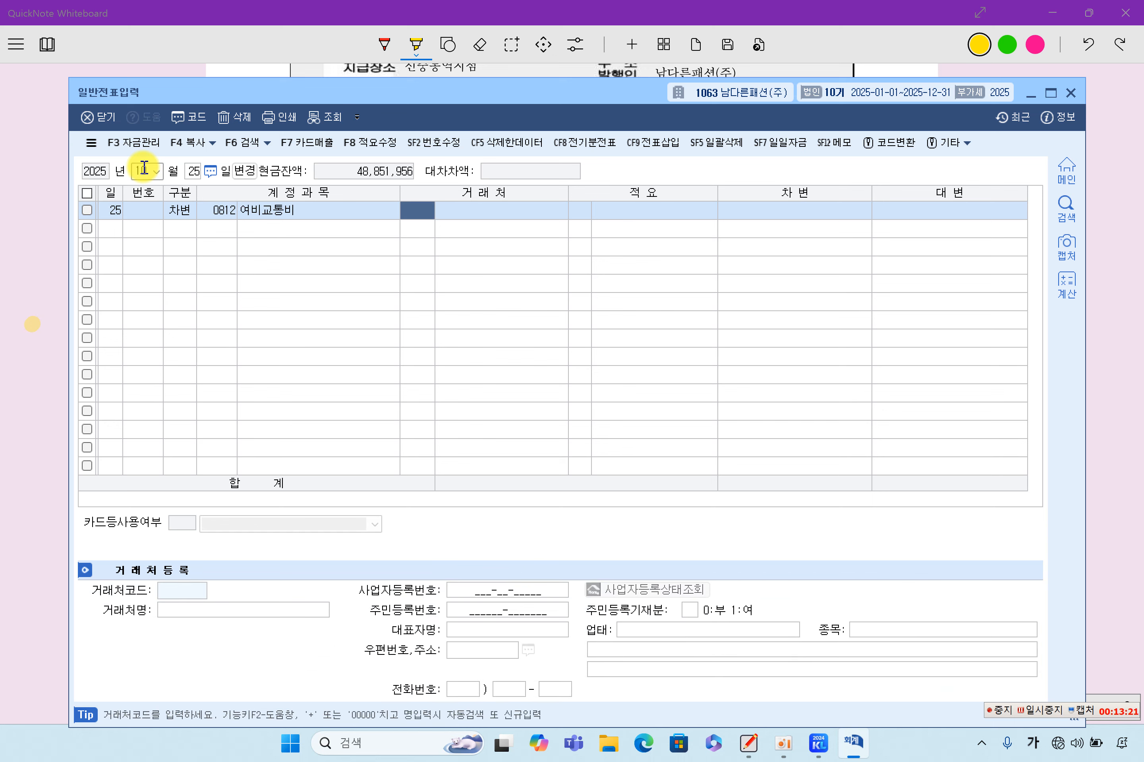
pyautogui.press('Return')
pyautogui.press('Return')
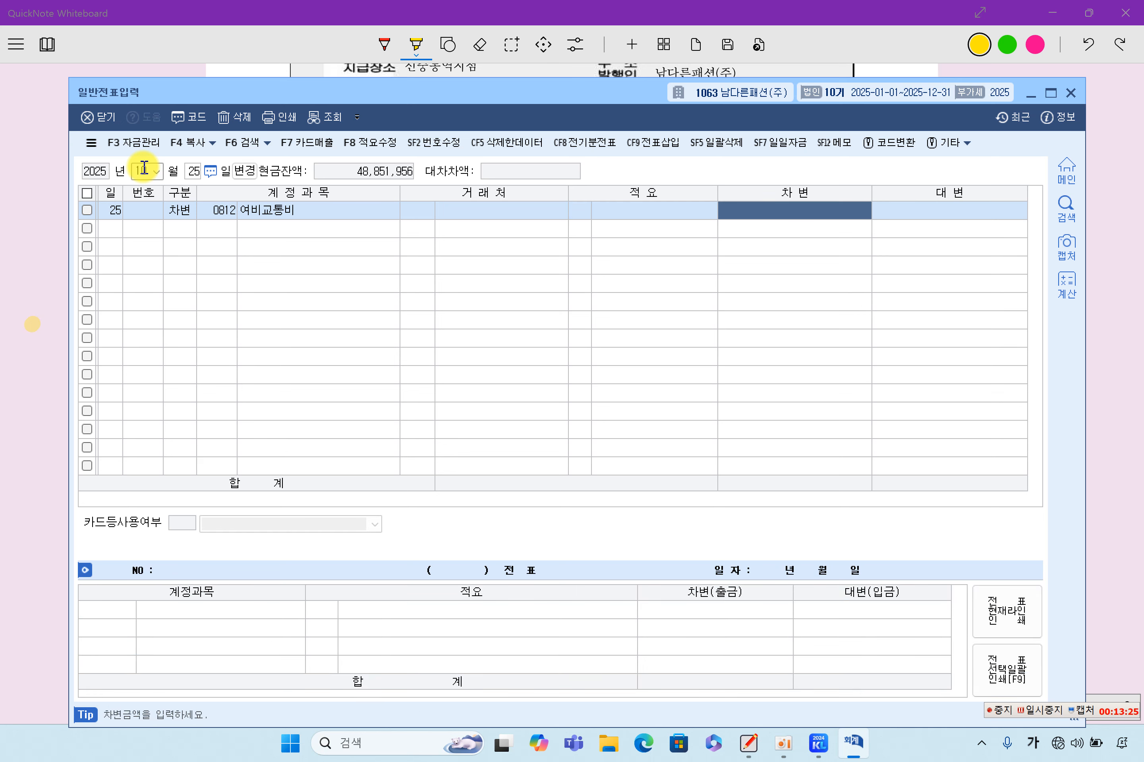
pyautogui.write('2')
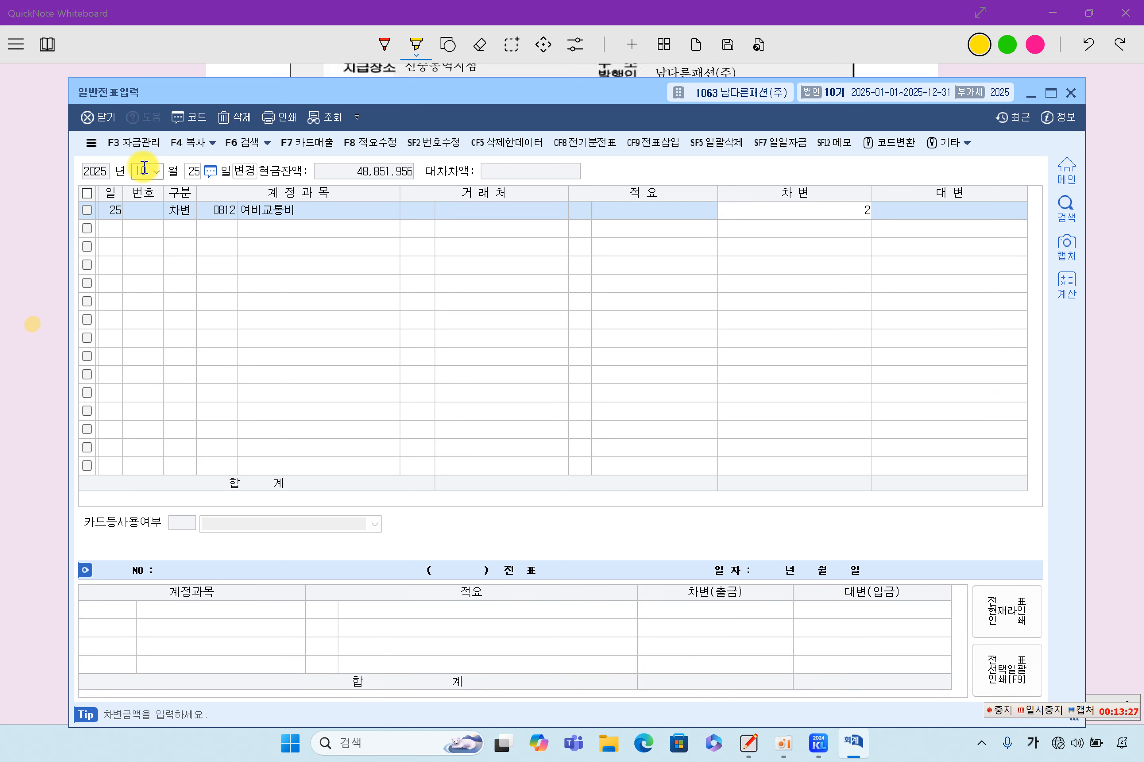
pyautogui.write(',850,000')
pyautogui.press('Return')
# Add a debit line for account 0101 현금 with amount 150,000, leaving 거래처 blank.
pyautogui.write('3')
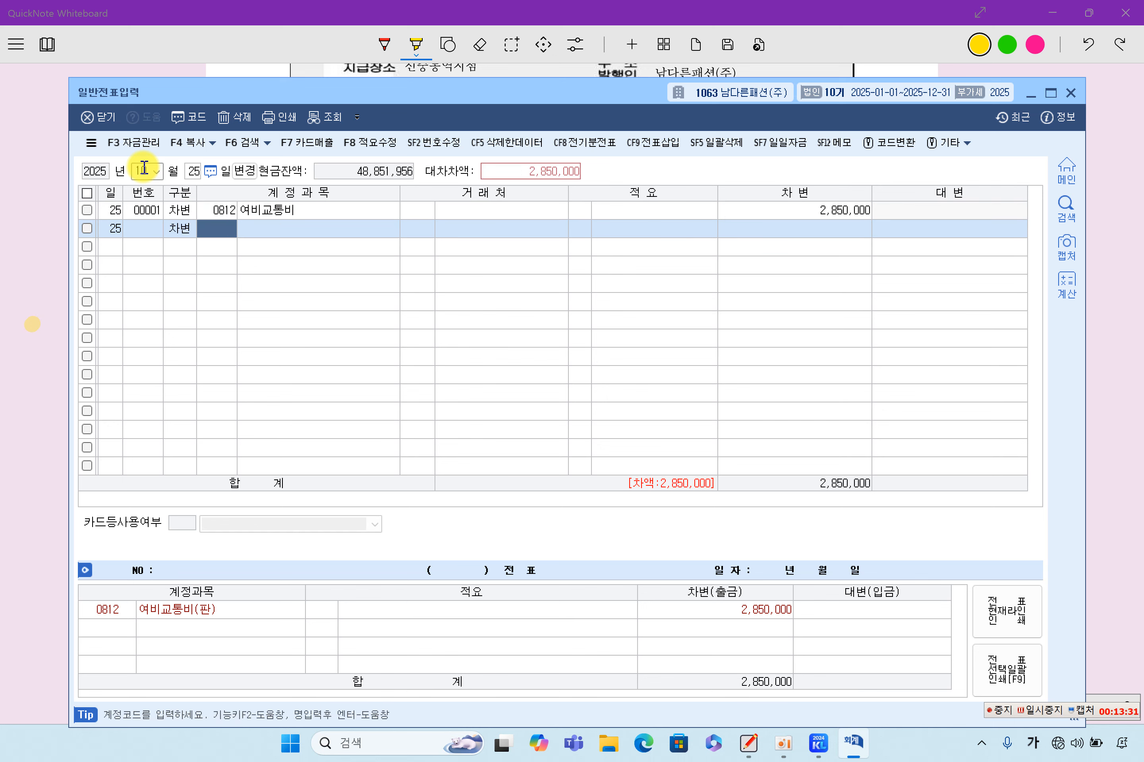
pyautogui.write('101')
pyautogui.press('Return')
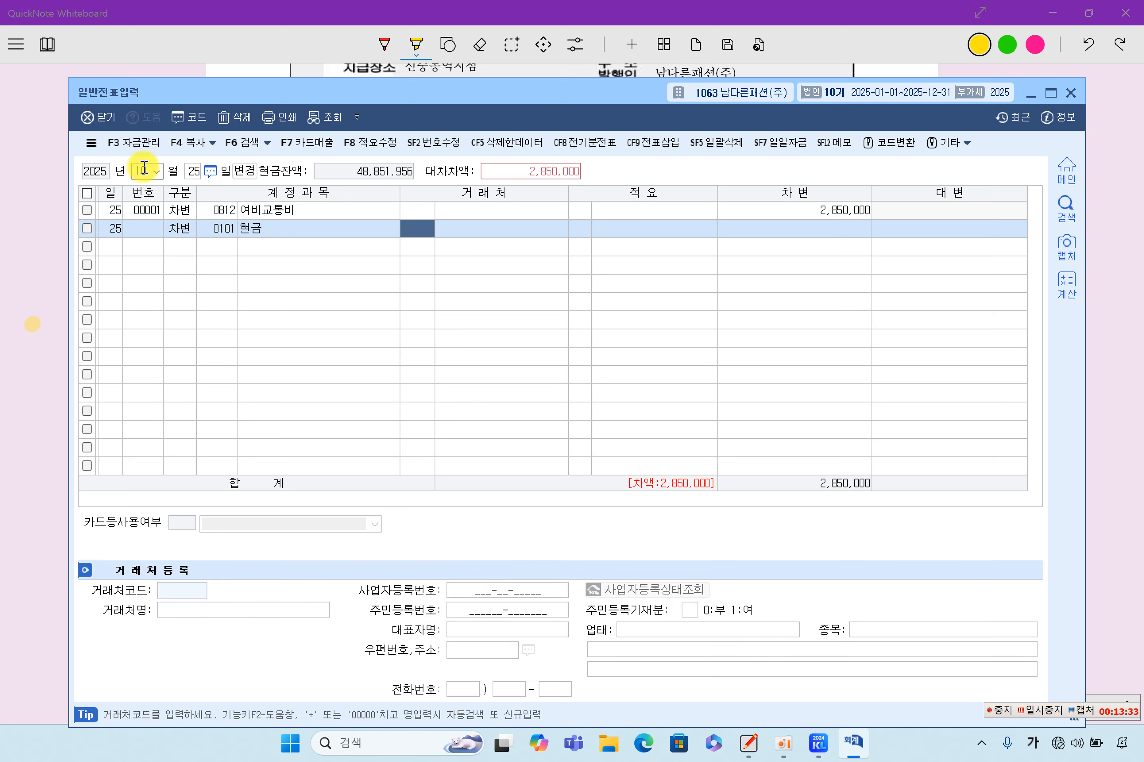
pyautogui.press('Return')
pyautogui.press('Return')
pyautogui.press('Return')
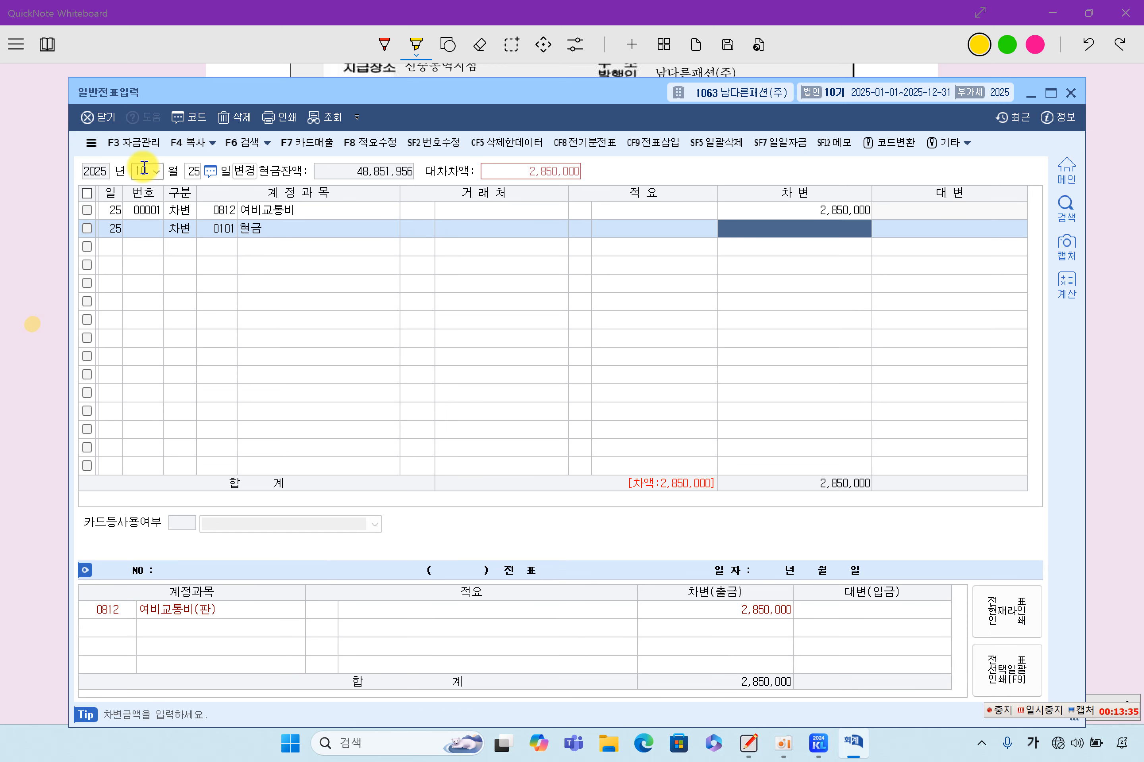
pyautogui.write('1500000')
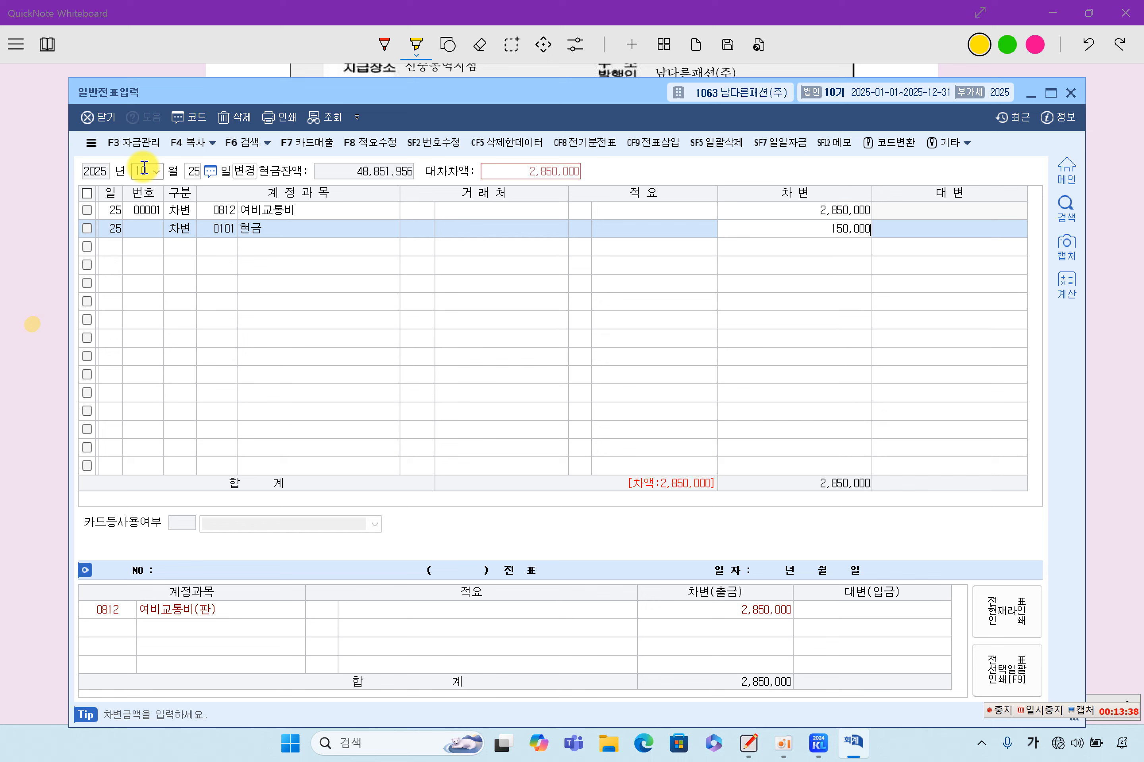
pyautogui.press('Return')
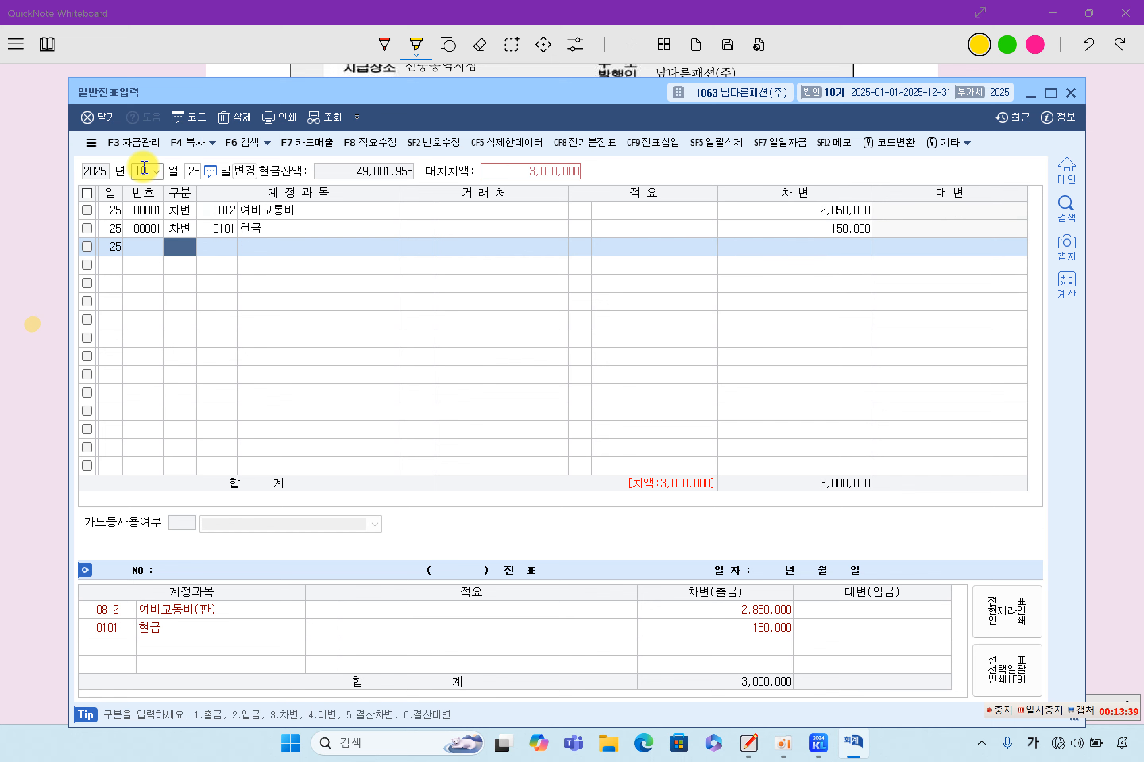
# Add a credit line for account 0134 가지급금 with amount 3,000,000, selecting the sales employee from question [5] as 거래처.
pyautogui.write('4')
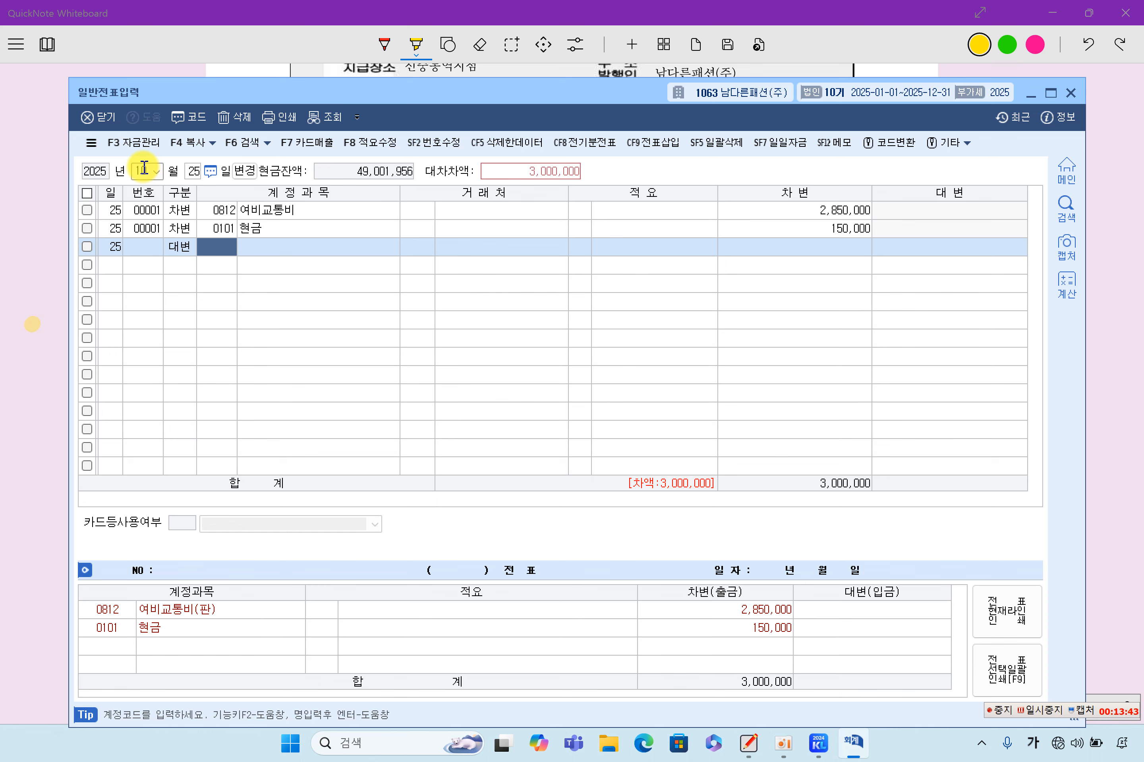
pyautogui.press('F2')
pyautogui.write('가')
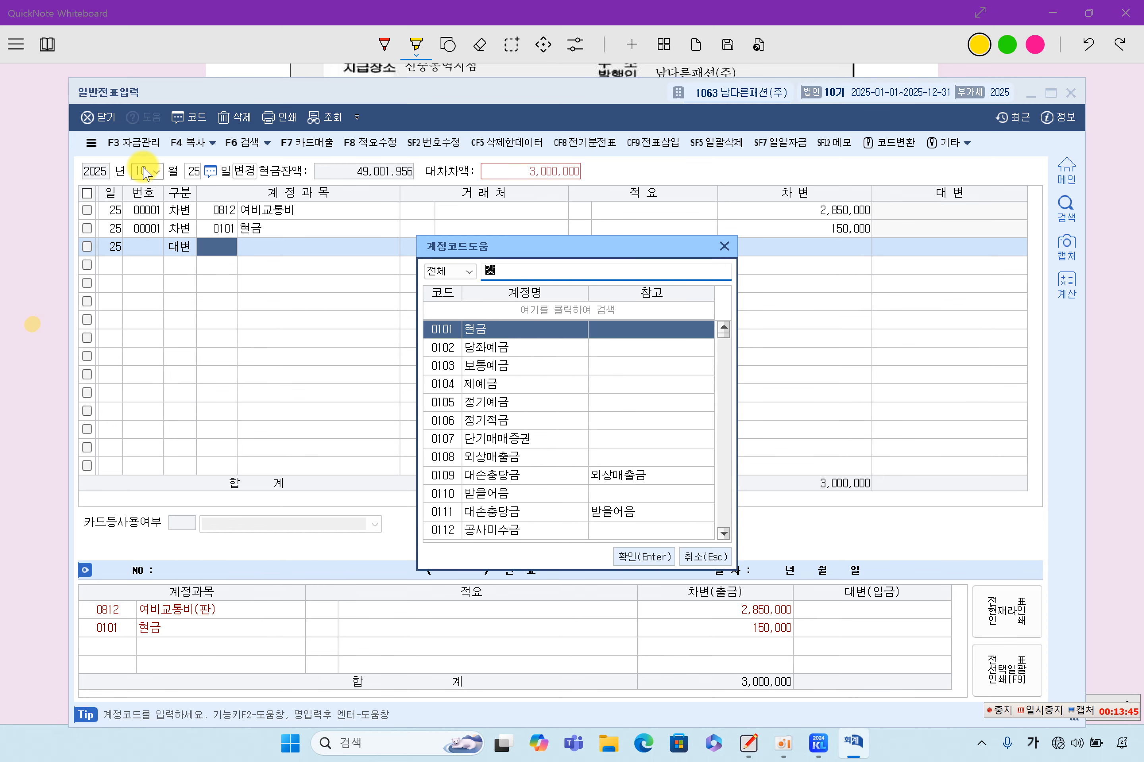
pyautogui.press('Down')
pyautogui.press('Return')
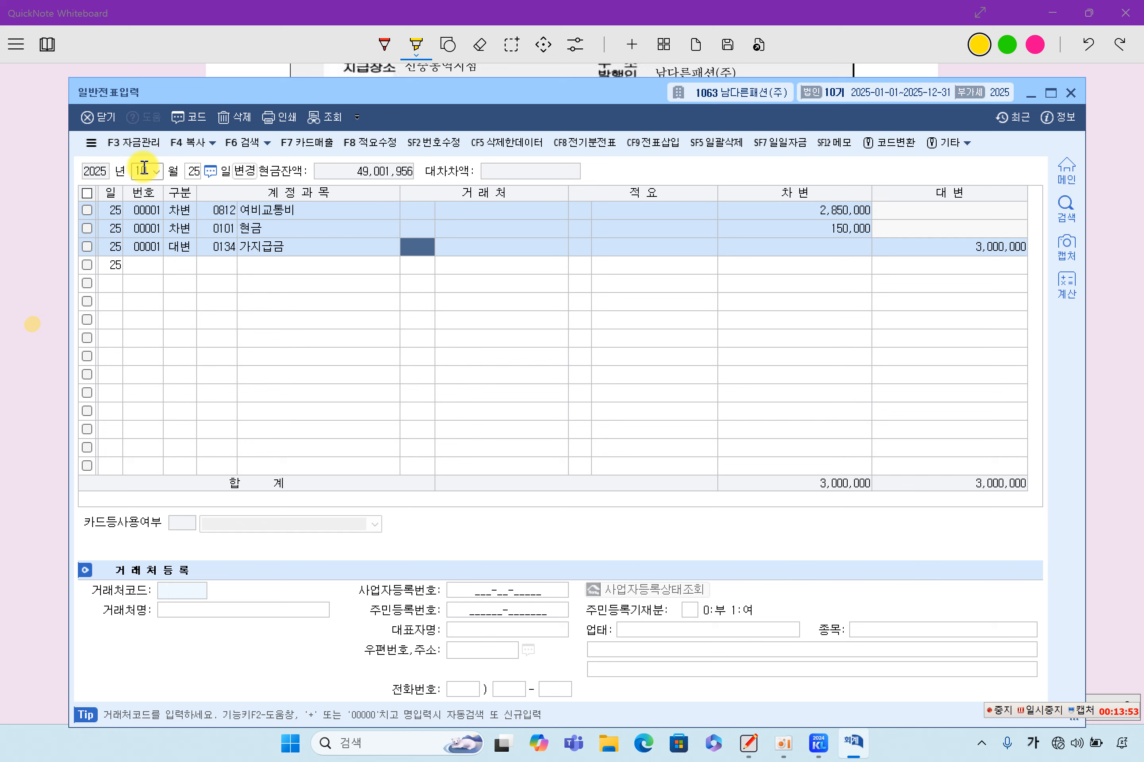
pyautogui.press('F2')
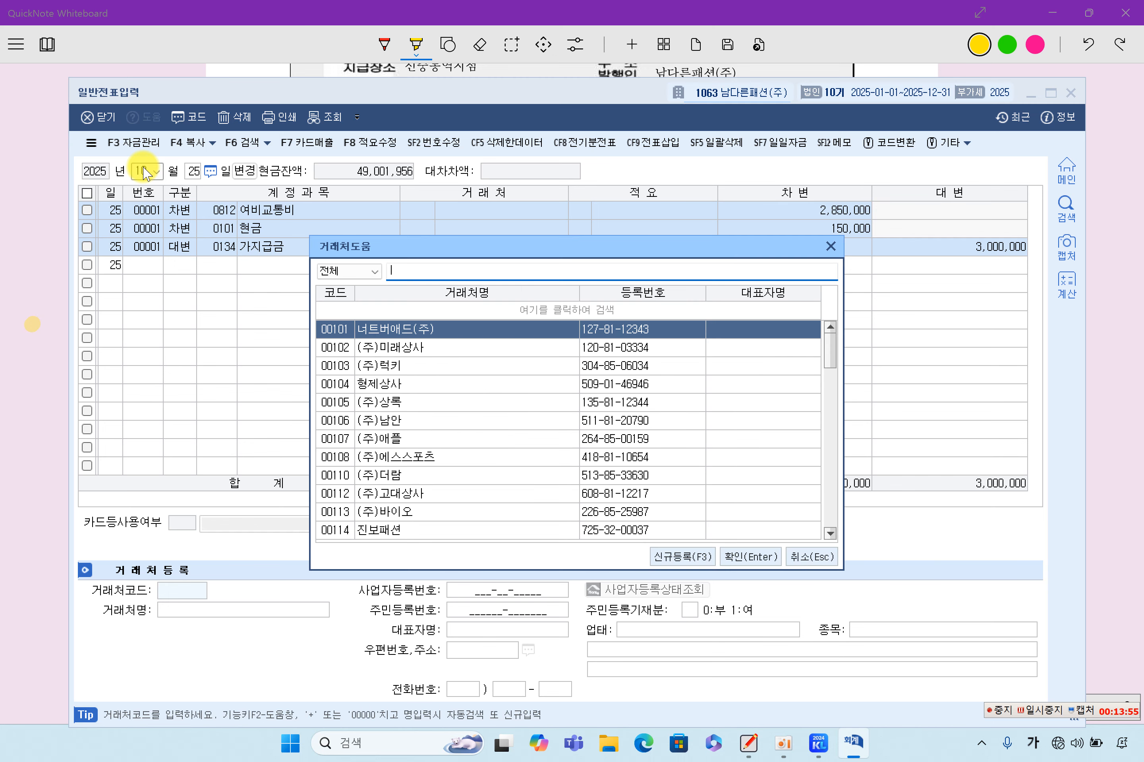
pyautogui.write('누리')
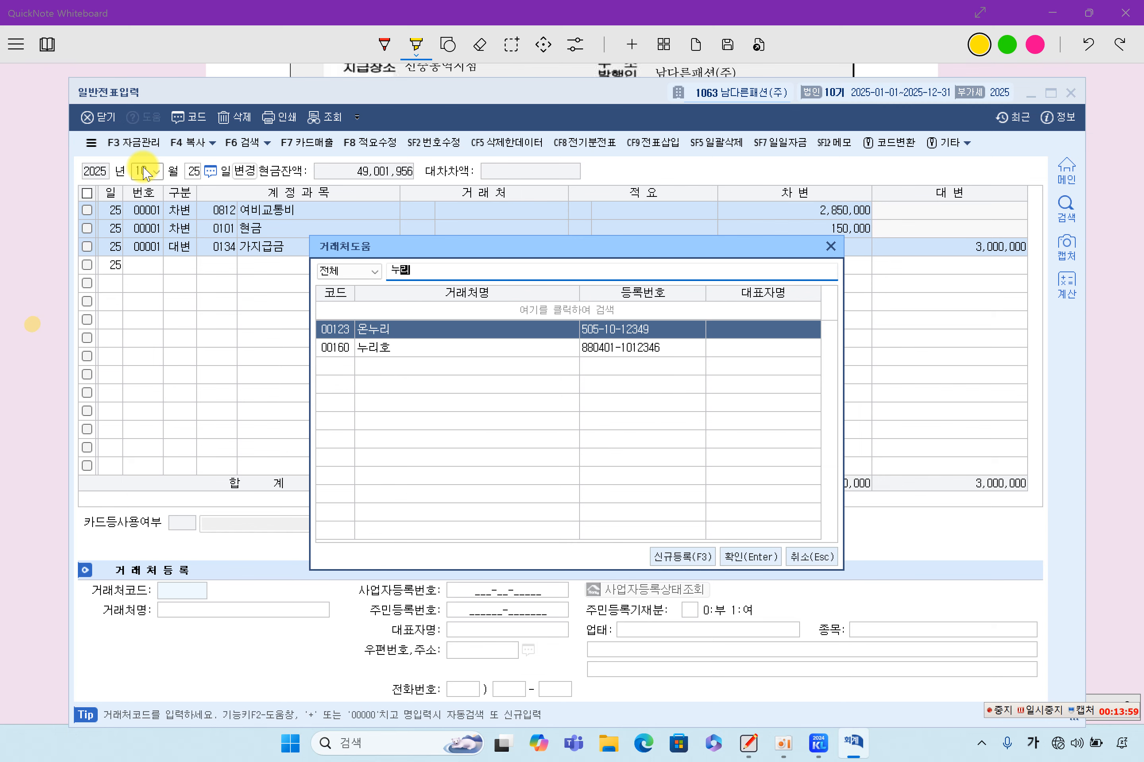
pyautogui.press('Down')
pyautogui.press('Return')
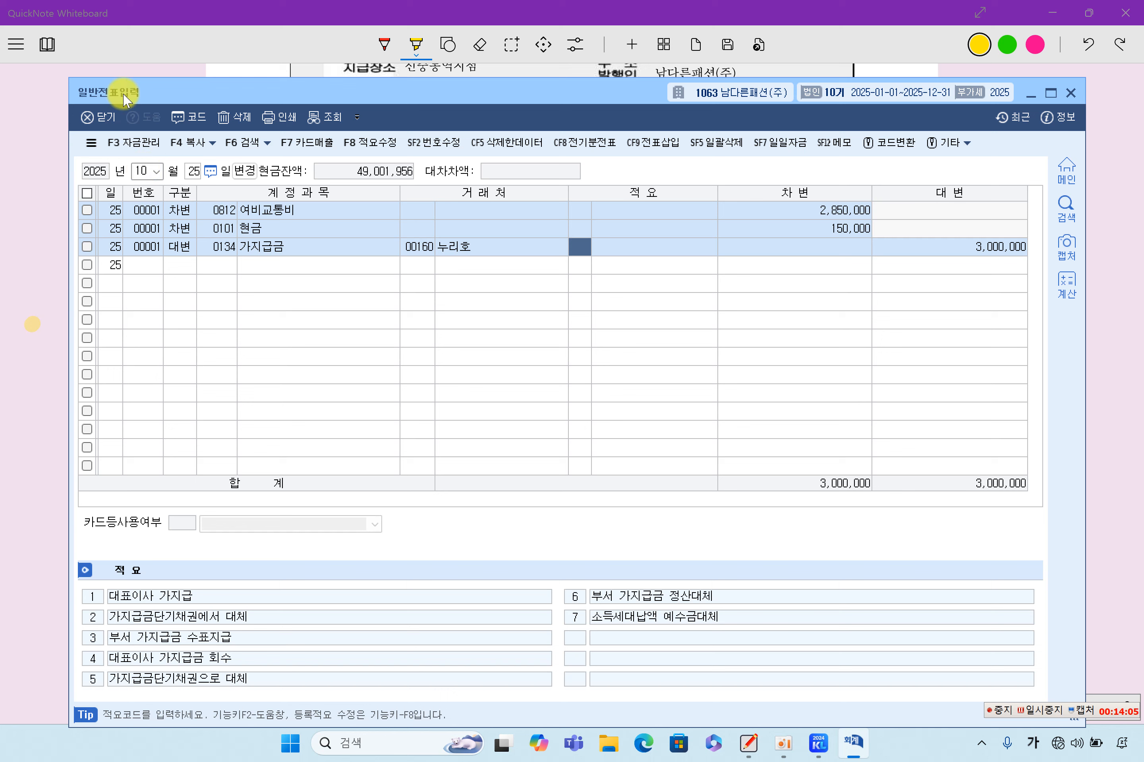
# Switch to QuickNote Whiteboard and highlight question [6]'s date, 확정기여형(DC형), 퇴직연금 불입액, 5,000,000, 2,000,000, 3,000,000 and 보통예금 계좌에서 이체되었다.
pyautogui.click(1113, 315)
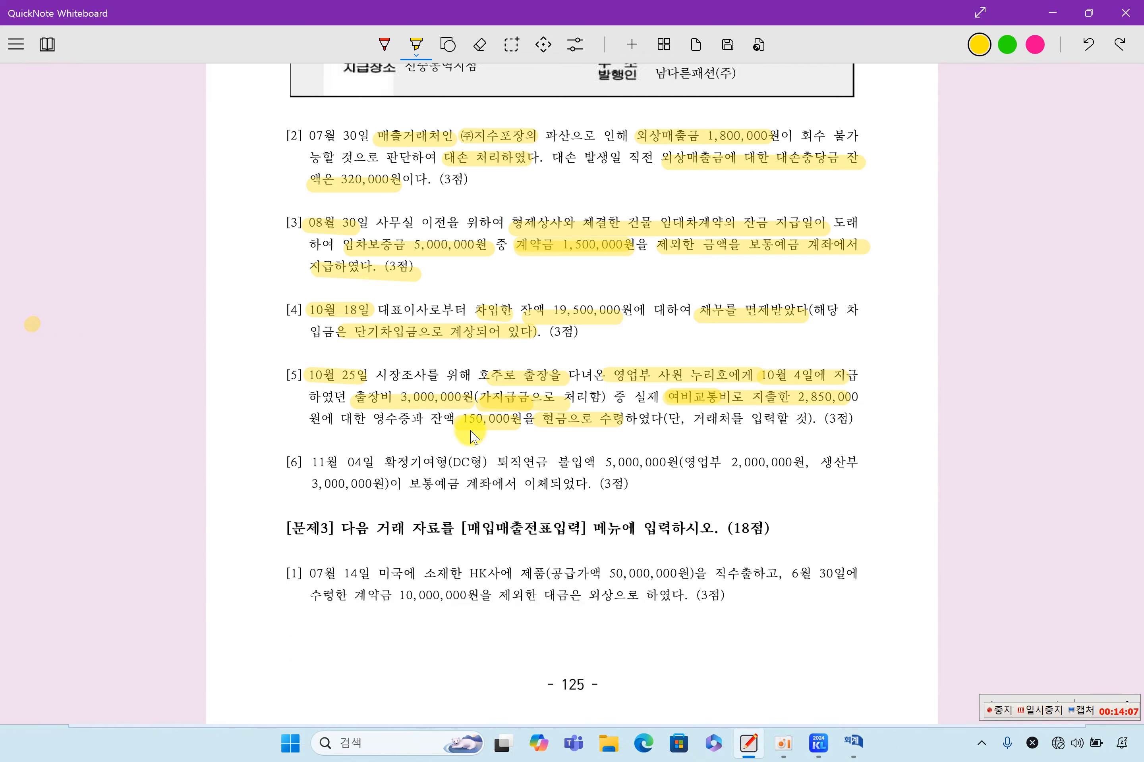
pyautogui.moveTo(317, 475); pyautogui.dragTo(787, 467)
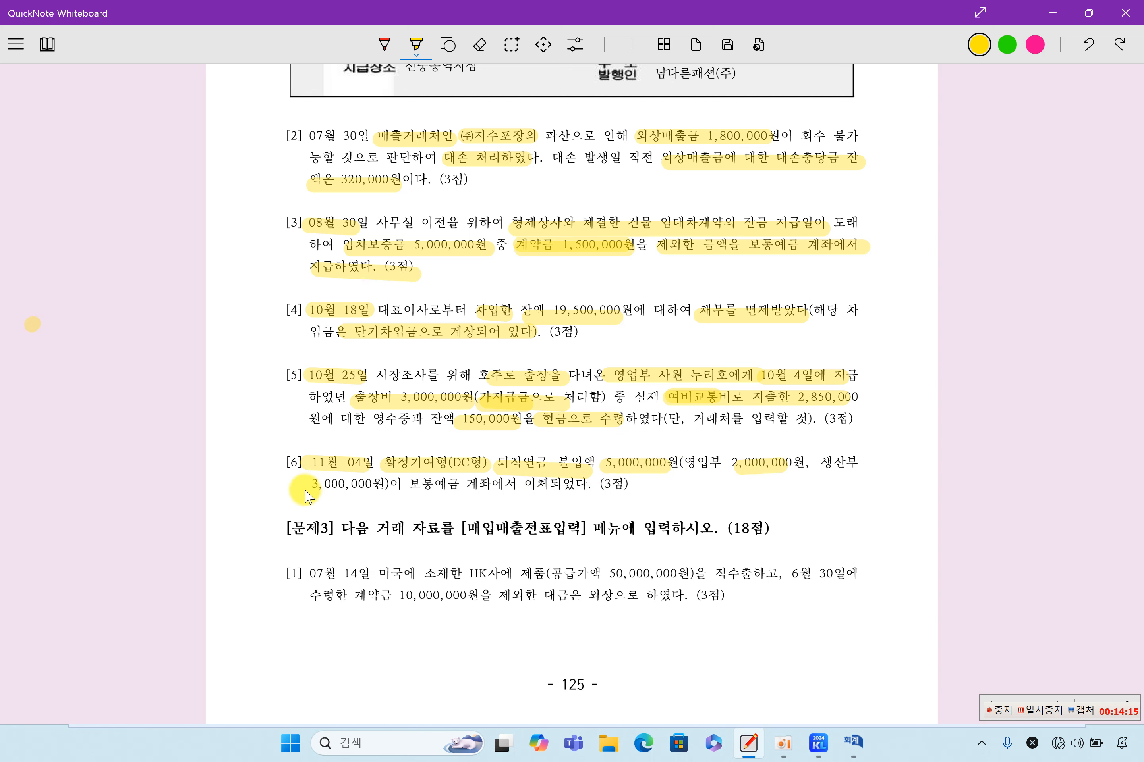
pyautogui.moveTo(309, 487); pyautogui.dragTo(588, 485)
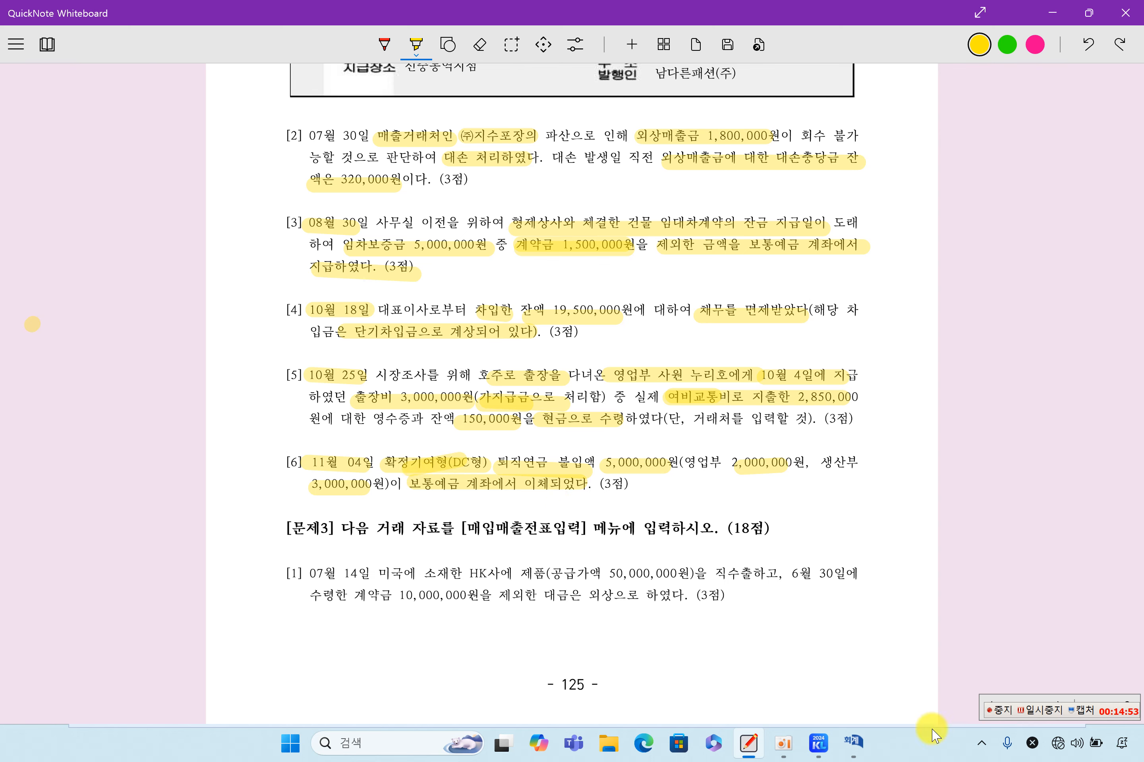
# Return to KcLep and set the 일반전표입력 date to November 4, 2025.
pyautogui.click(853, 742)
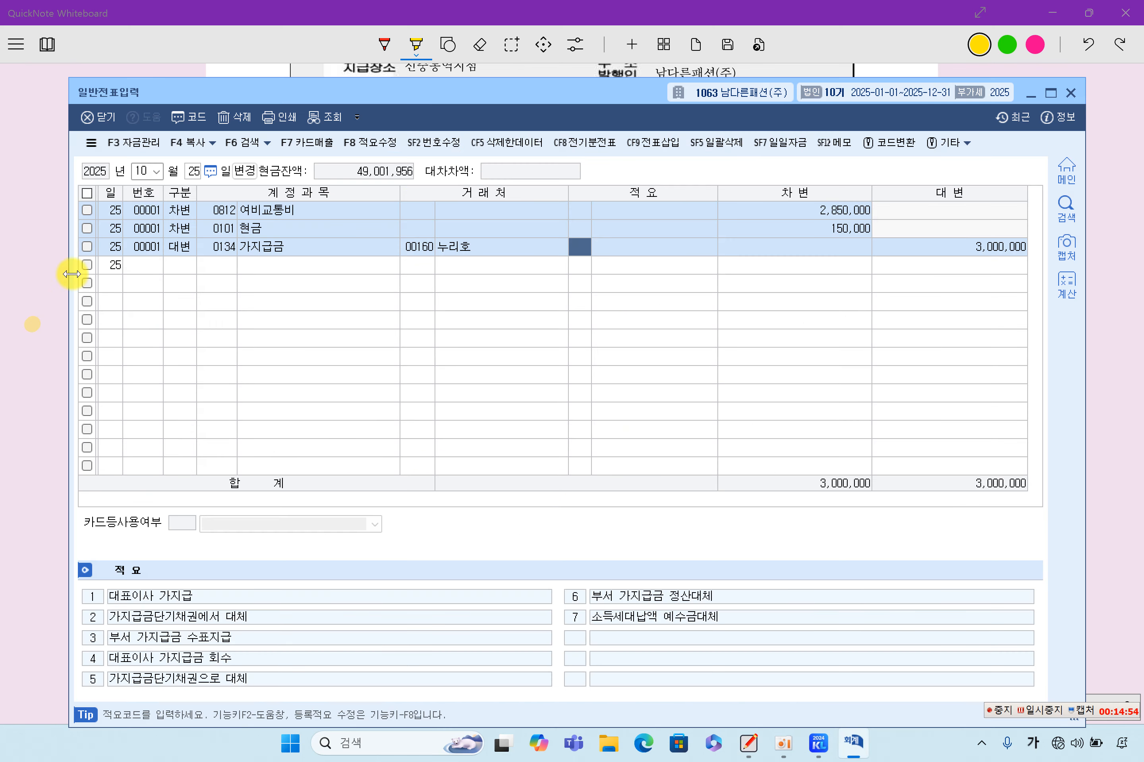
pyautogui.click(142, 171)
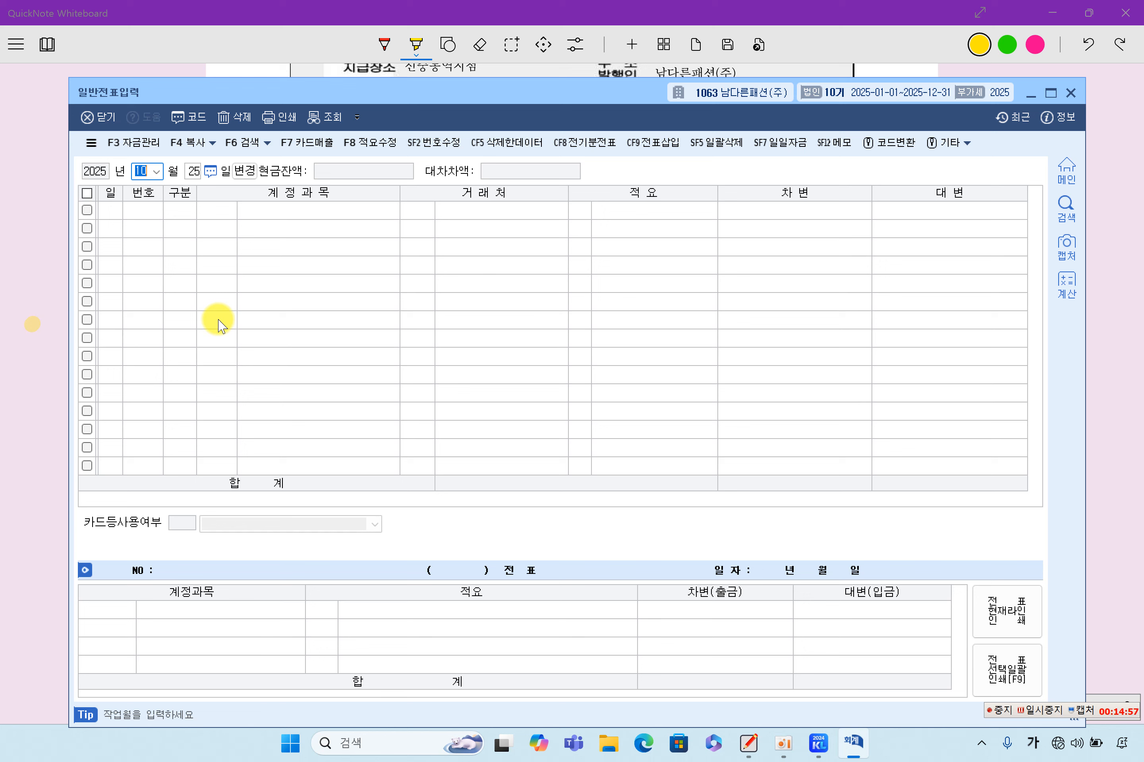
pyautogui.write('11')
pyautogui.write('4')
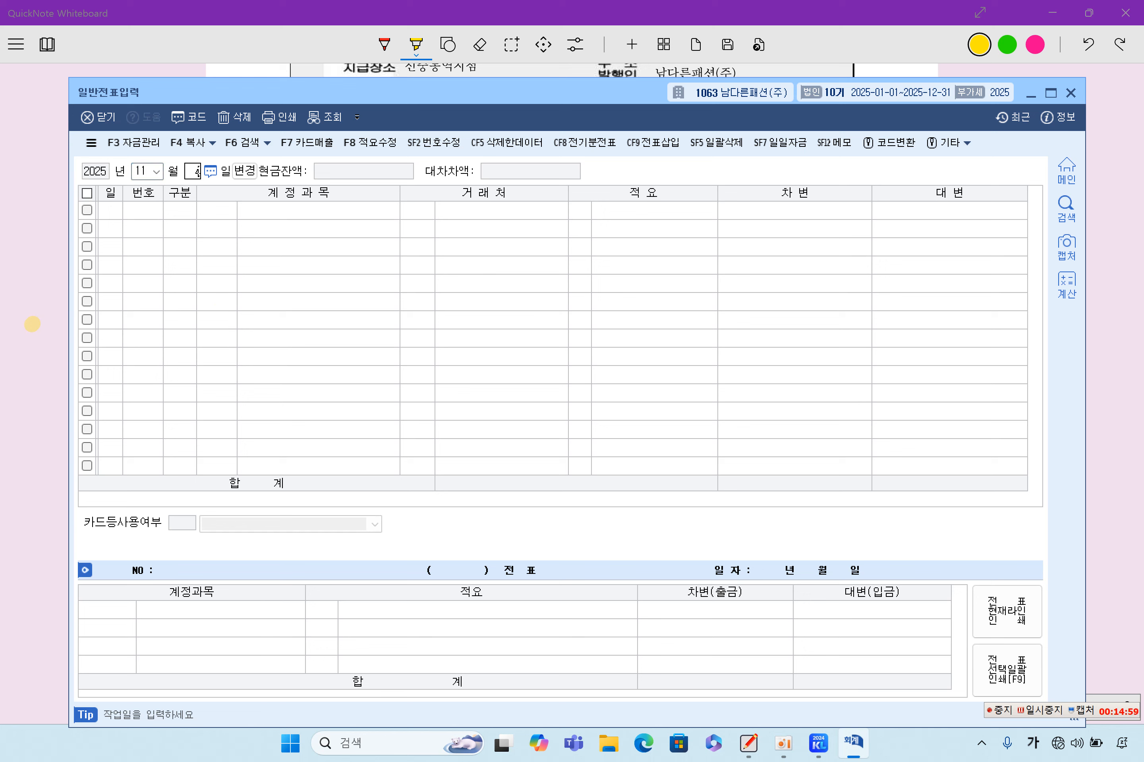
pyautogui.press('Return')
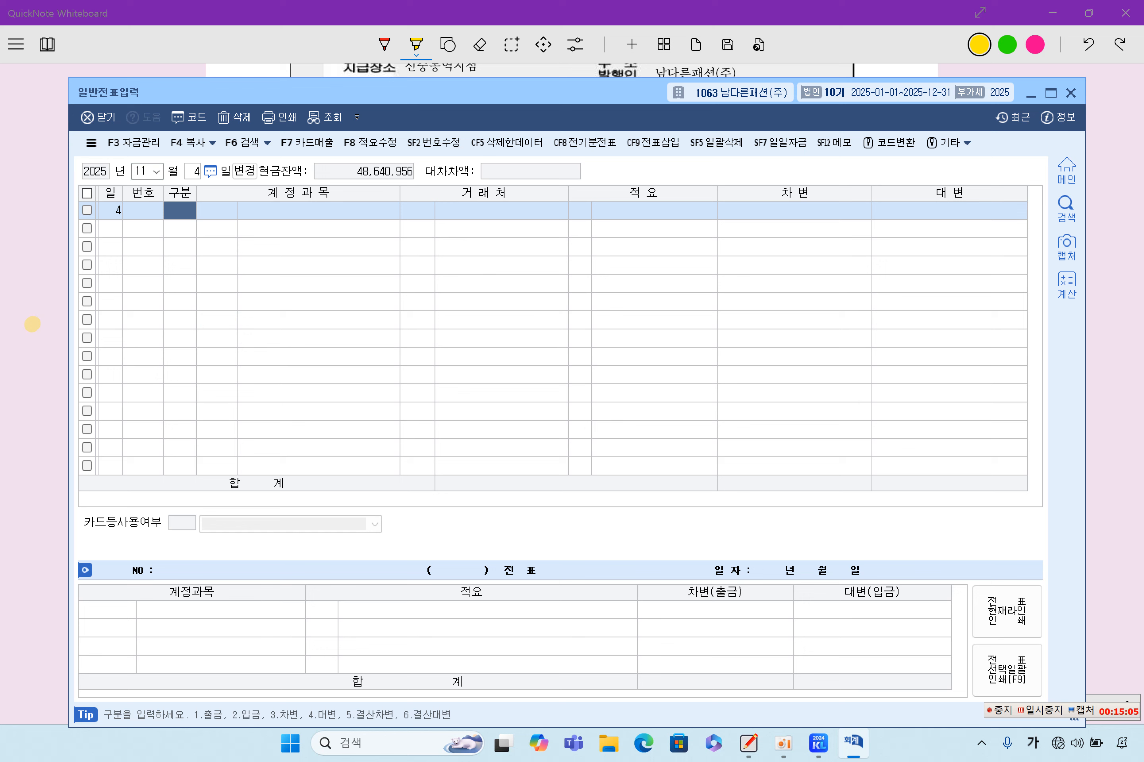
# Add a debit line for account 0806 퇴직급여 (판매관리비) with amount 2,000,000, leaving 거래처 blank.
pyautogui.write('3')
pyautogui.press('Return')
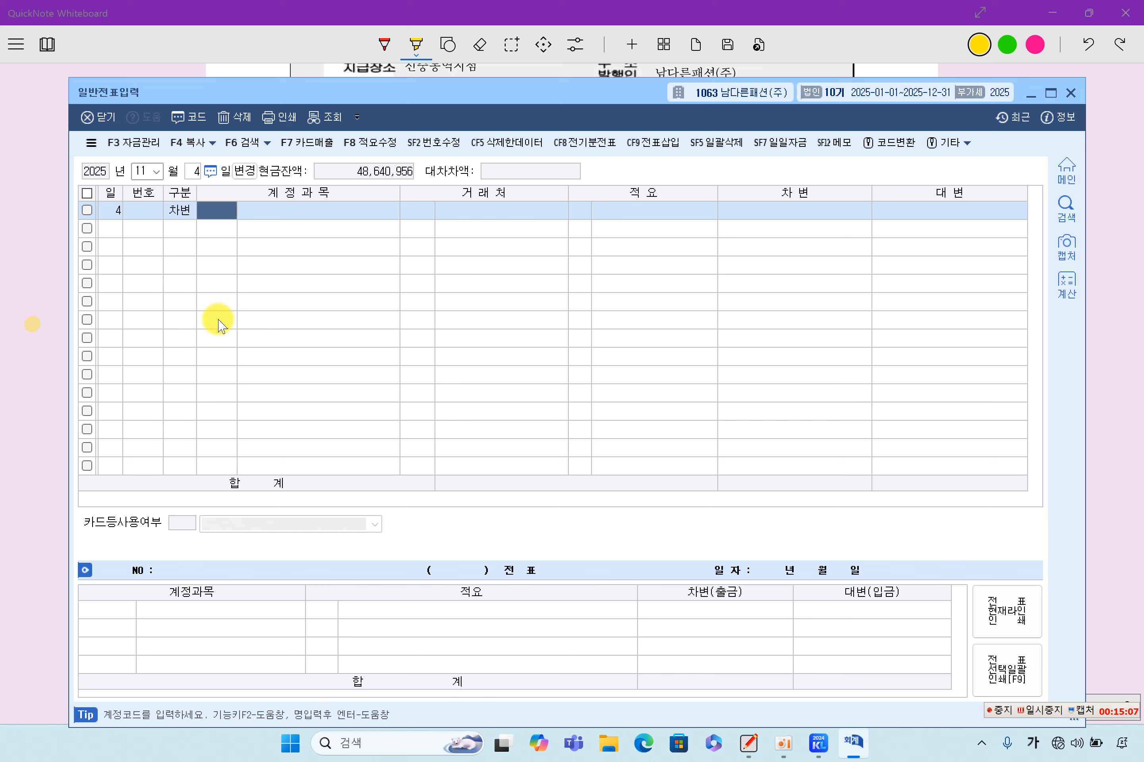
pyautogui.press('F2')
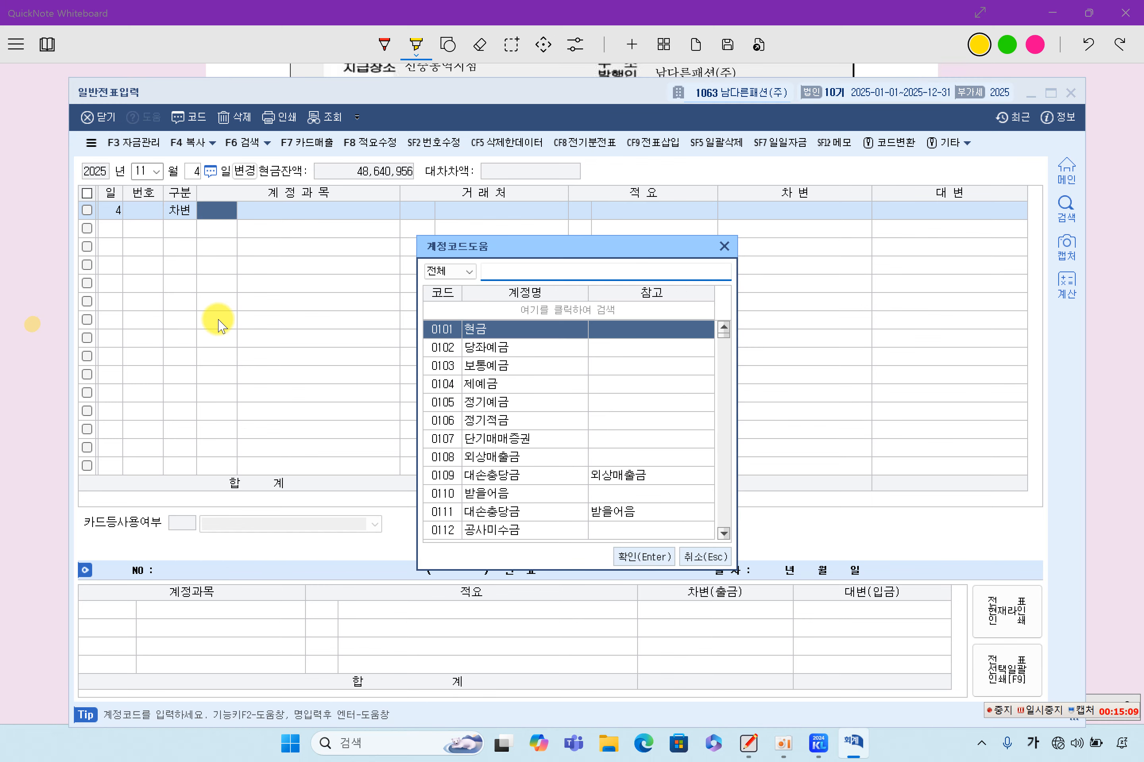
pyautogui.write('퇴')
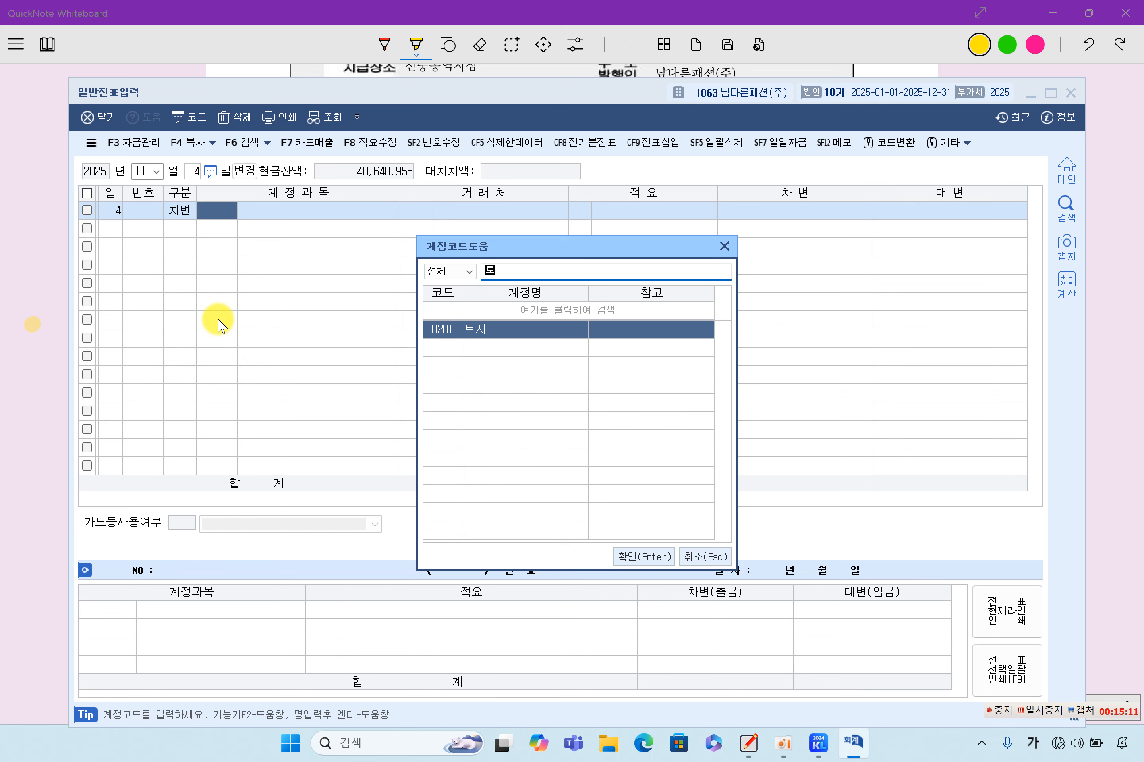
pyautogui.write('직')
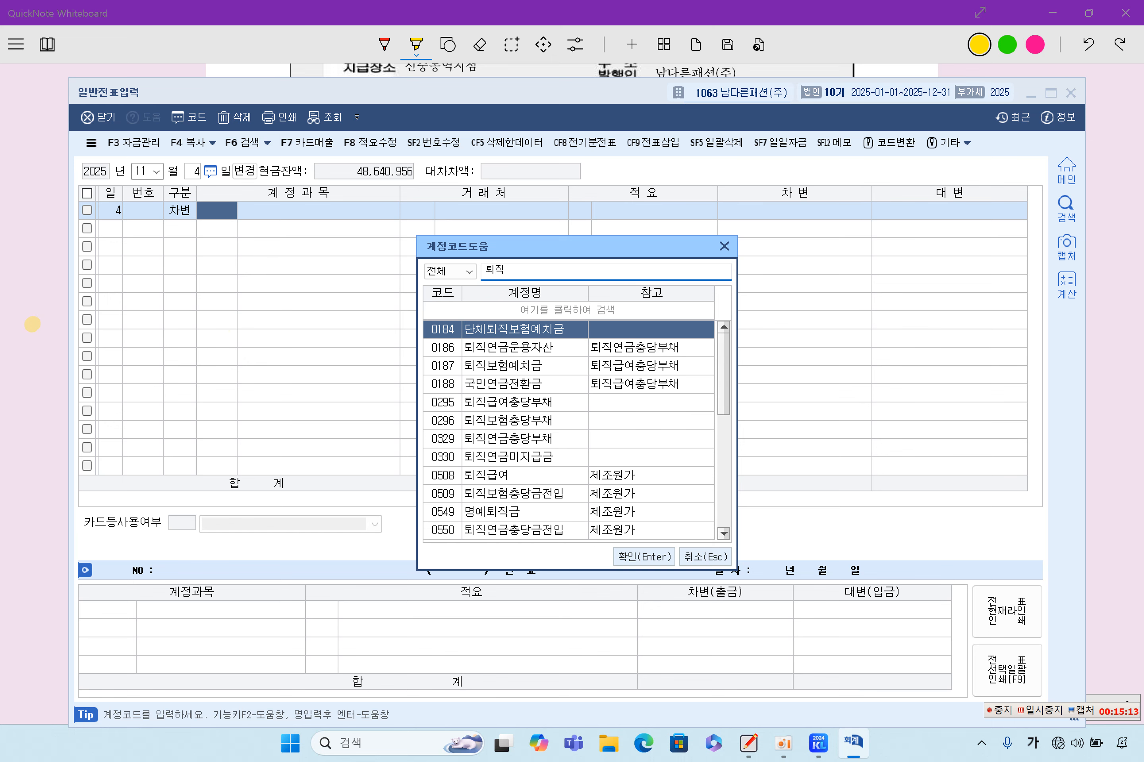
pyautogui.write('급')
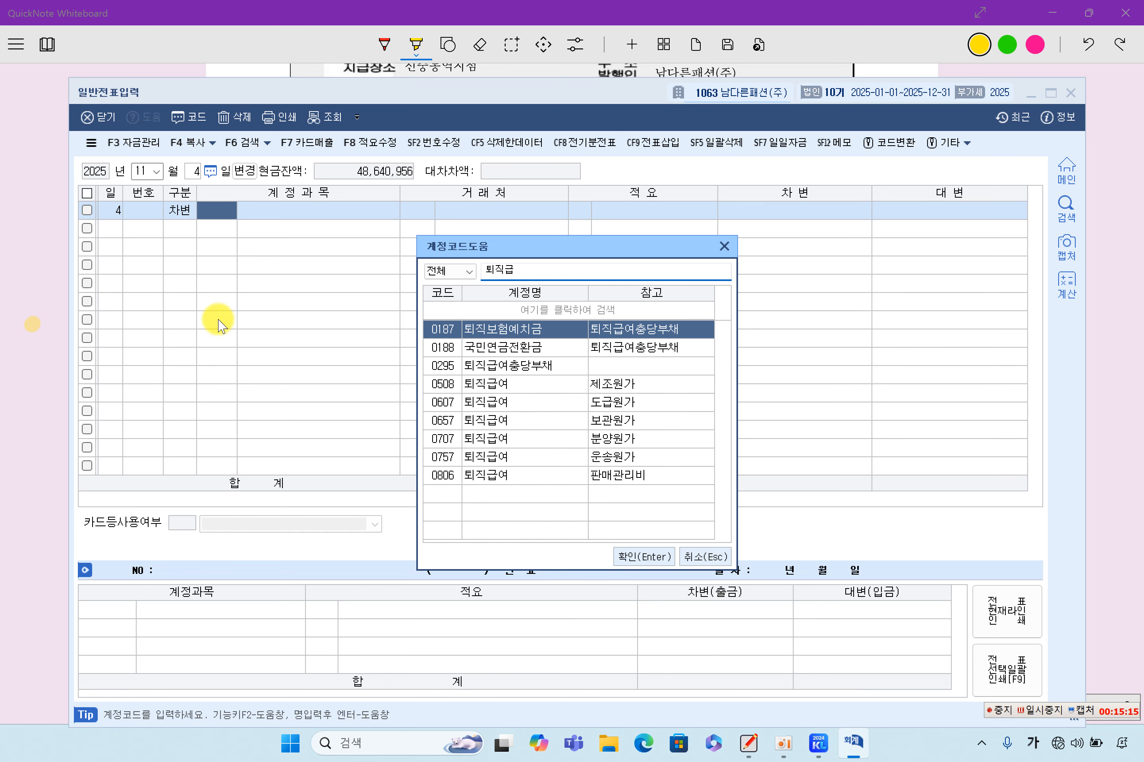
pyautogui.press('Down')
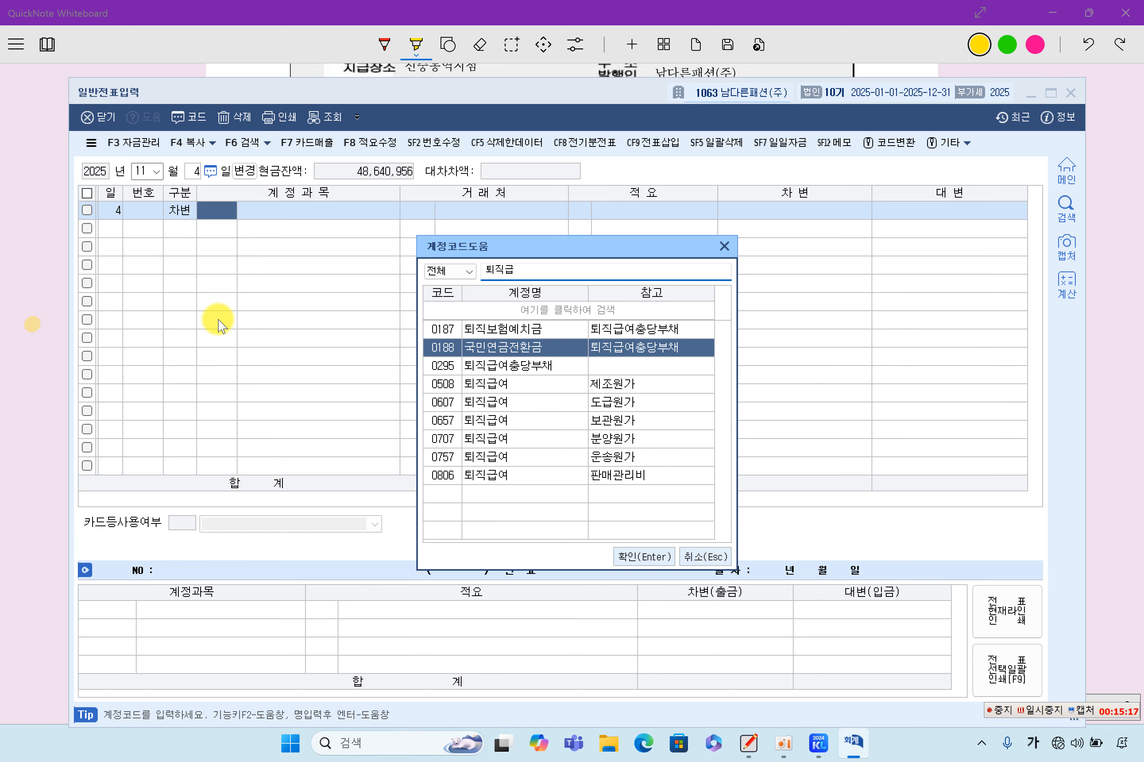
pyautogui.press('Down')
pyautogui.press('Down')
pyautogui.press('Down')
pyautogui.press('Down')
pyautogui.press('Down')
pyautogui.press('Down')
pyautogui.press('Down')
pyautogui.press('Return')
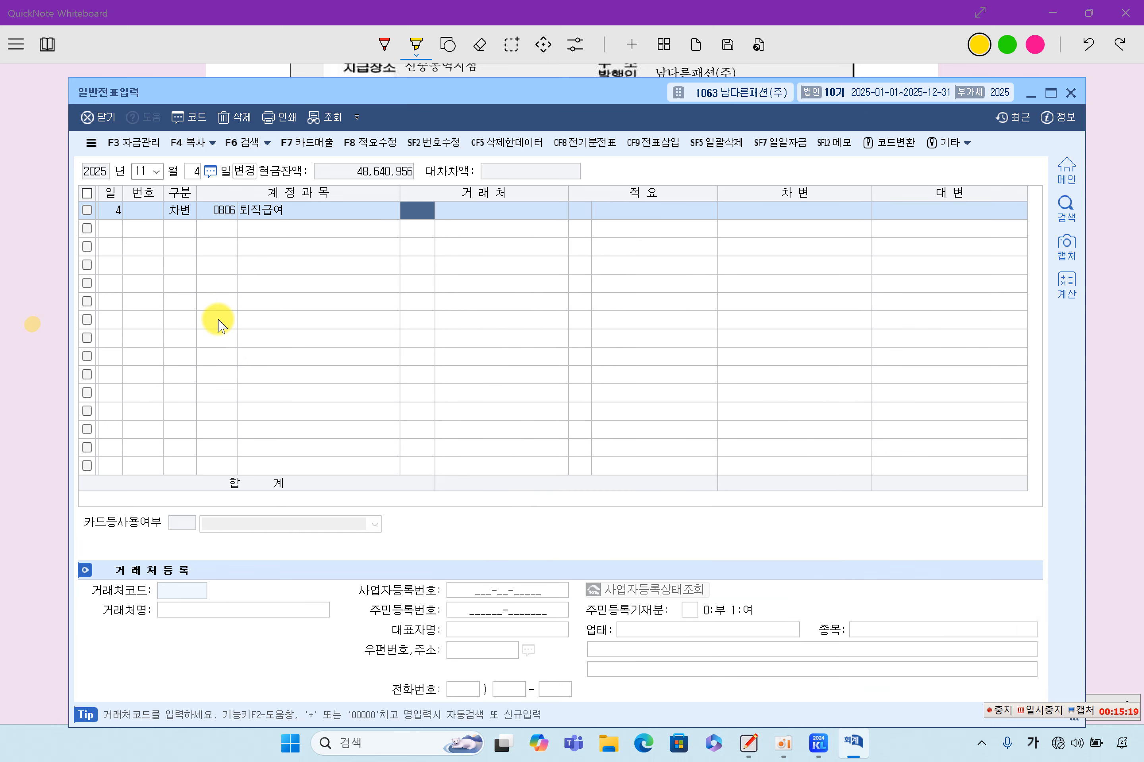
pyautogui.press('Return')
pyautogui.press('Return')
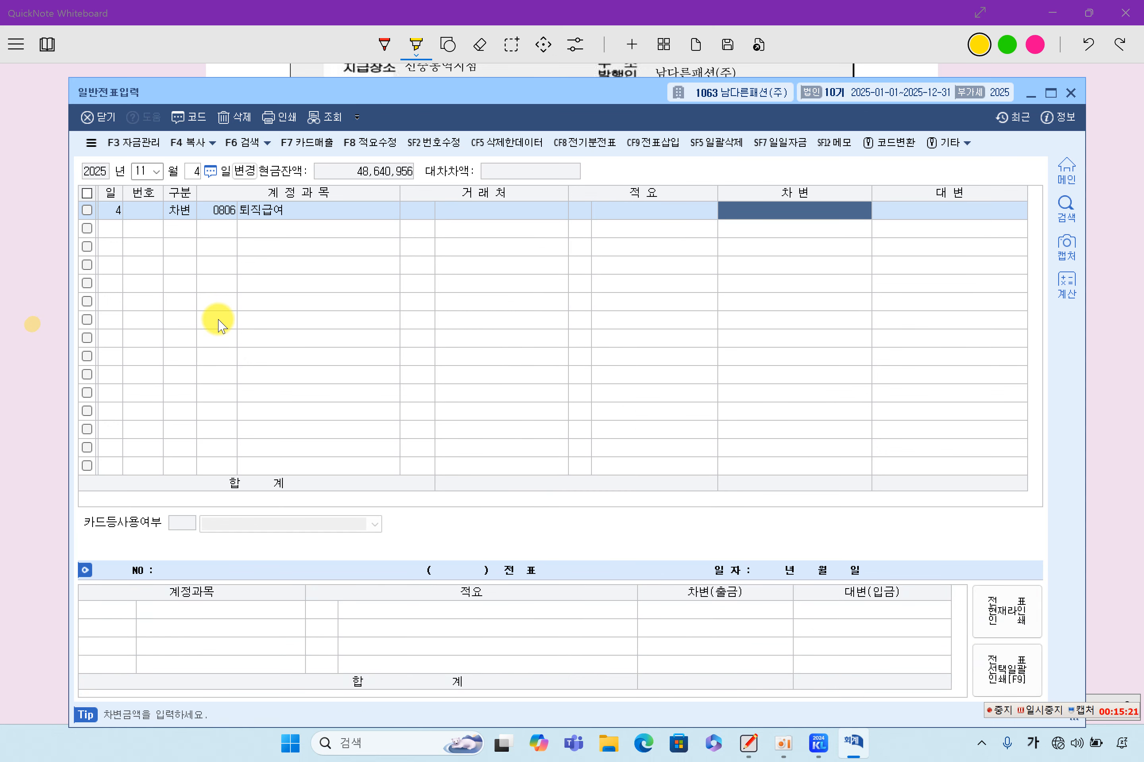
pyautogui.write('2000000')
pyautogui.press('Return')
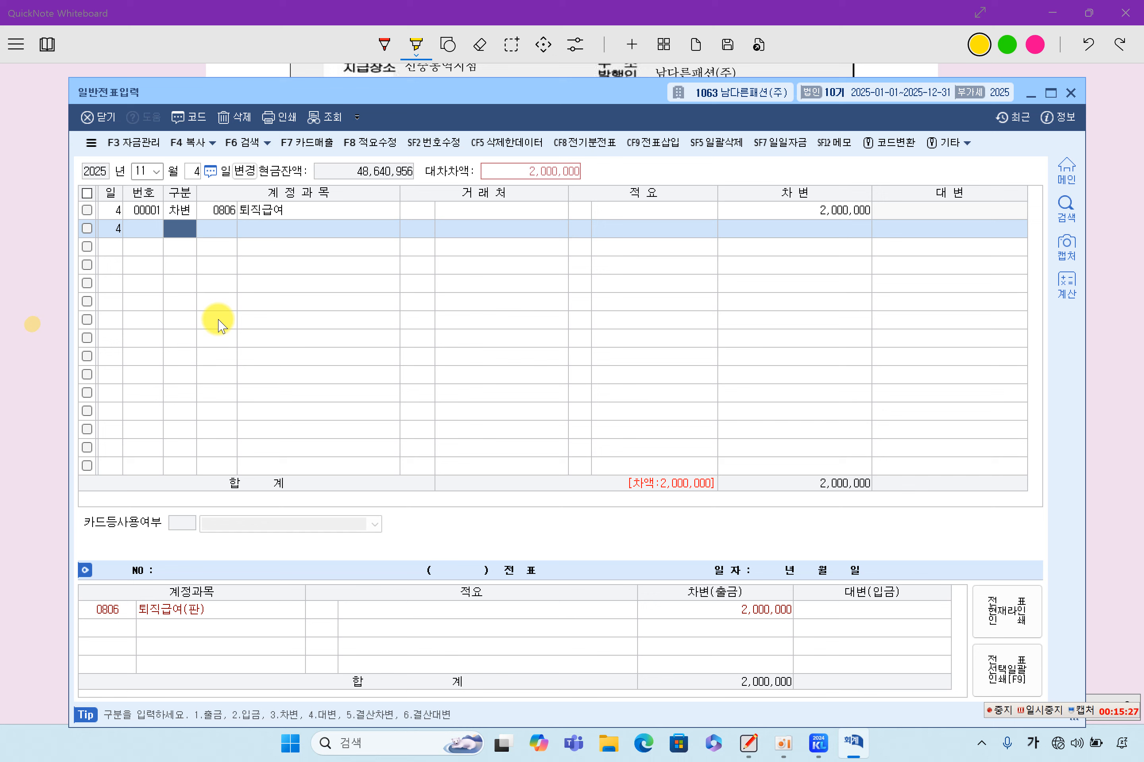
# Add a debit line for account 0508 퇴직급여 (제조원가) with amount 3,000,000, leaving 거래처 blank.
pyautogui.press('3')
pyautogui.press('F2')
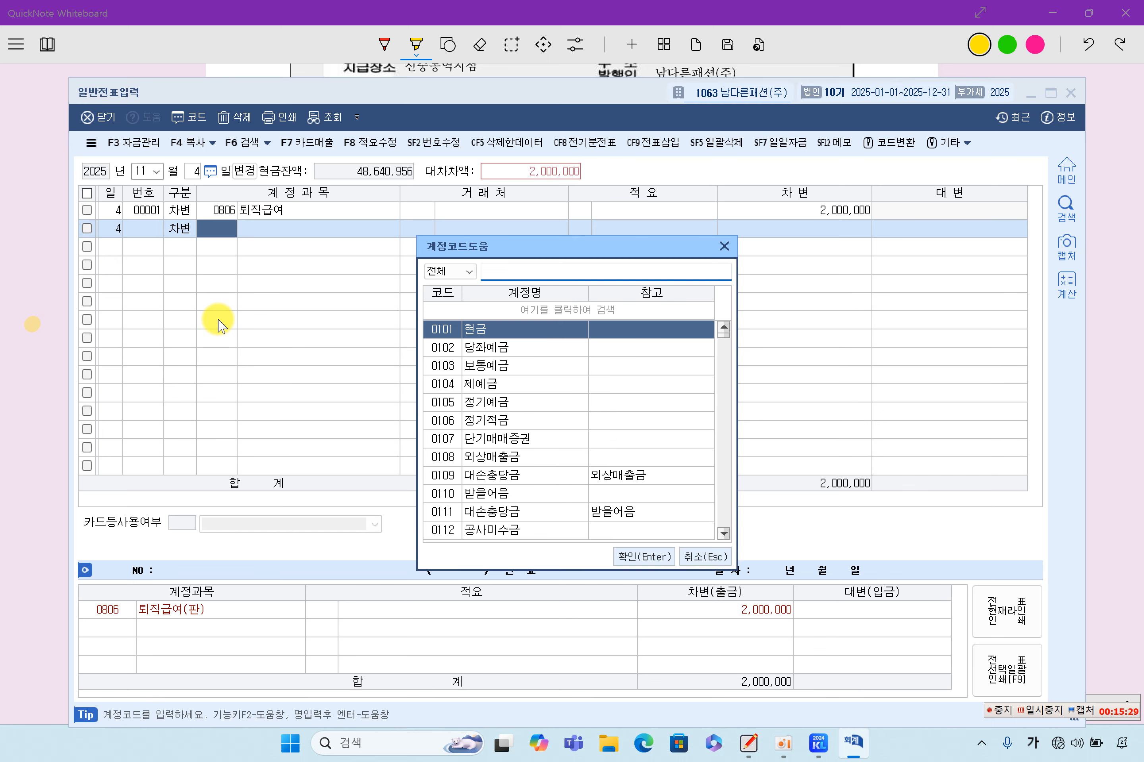
pyautogui.write('퇴직')
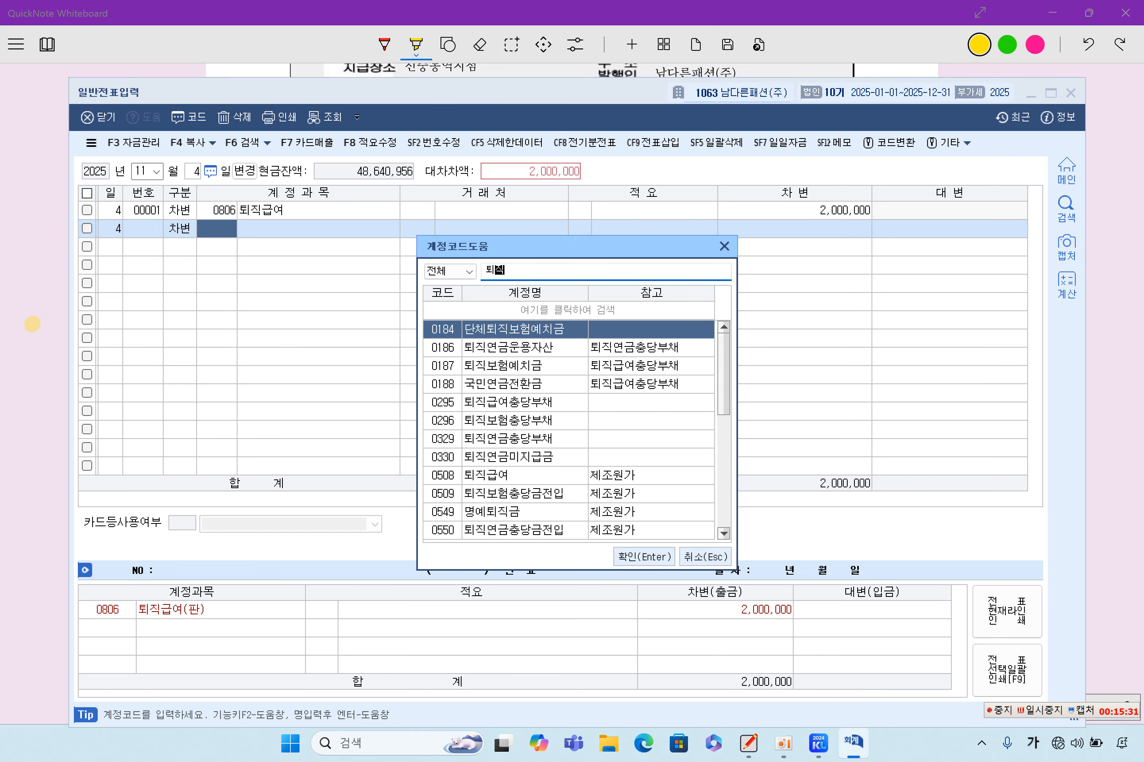
pyautogui.write('급')
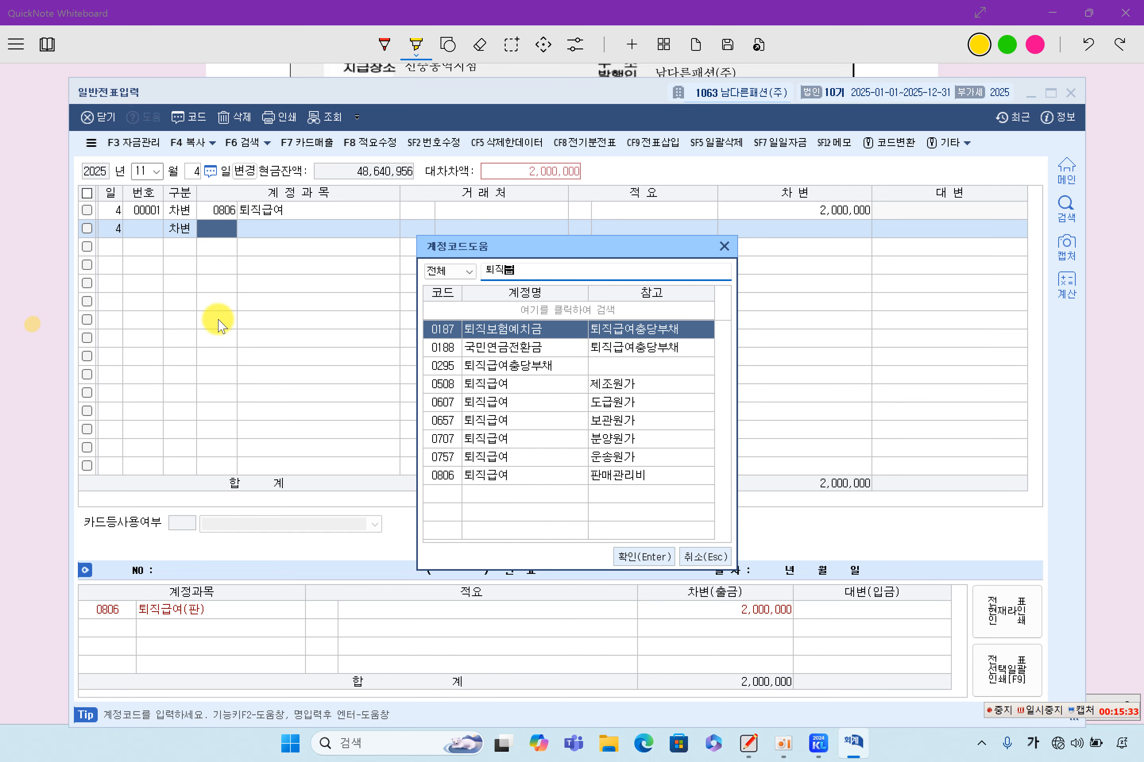
pyautogui.press('Down')
pyautogui.press('Down')
pyautogui.press('Down')
pyautogui.press('Return')
pyautogui.press('Return')
pyautogui.press('Return')
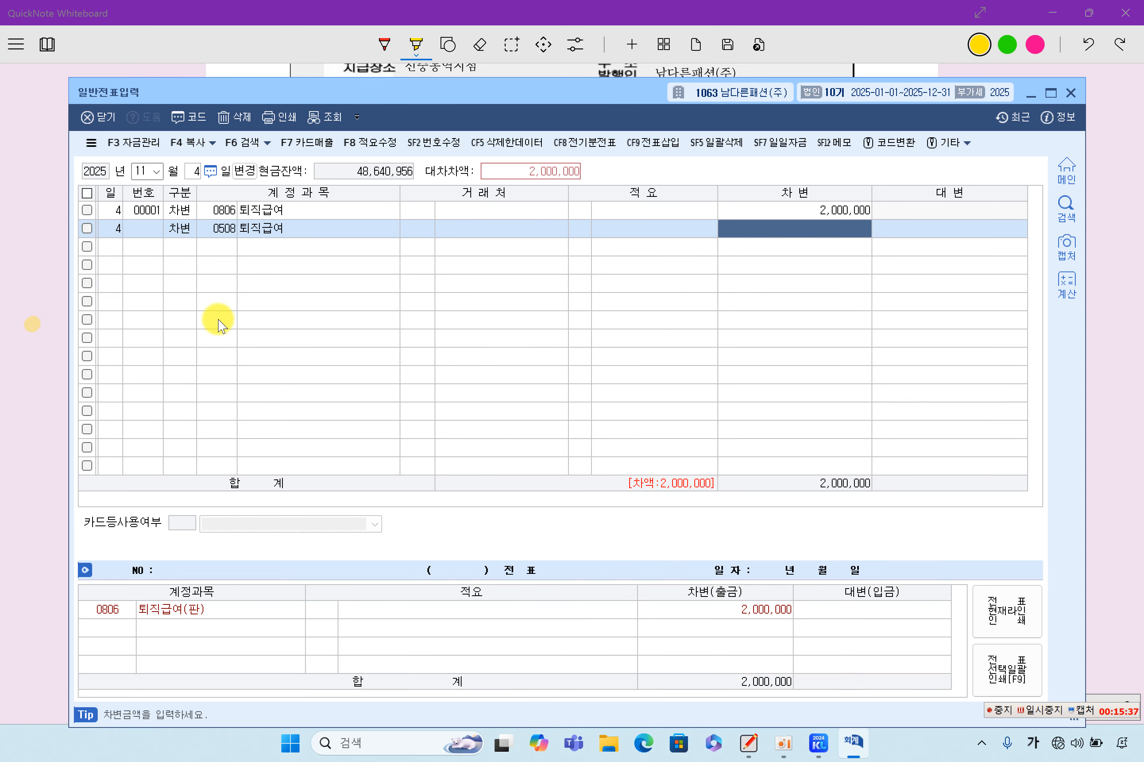
pyautogui.write('3000000')
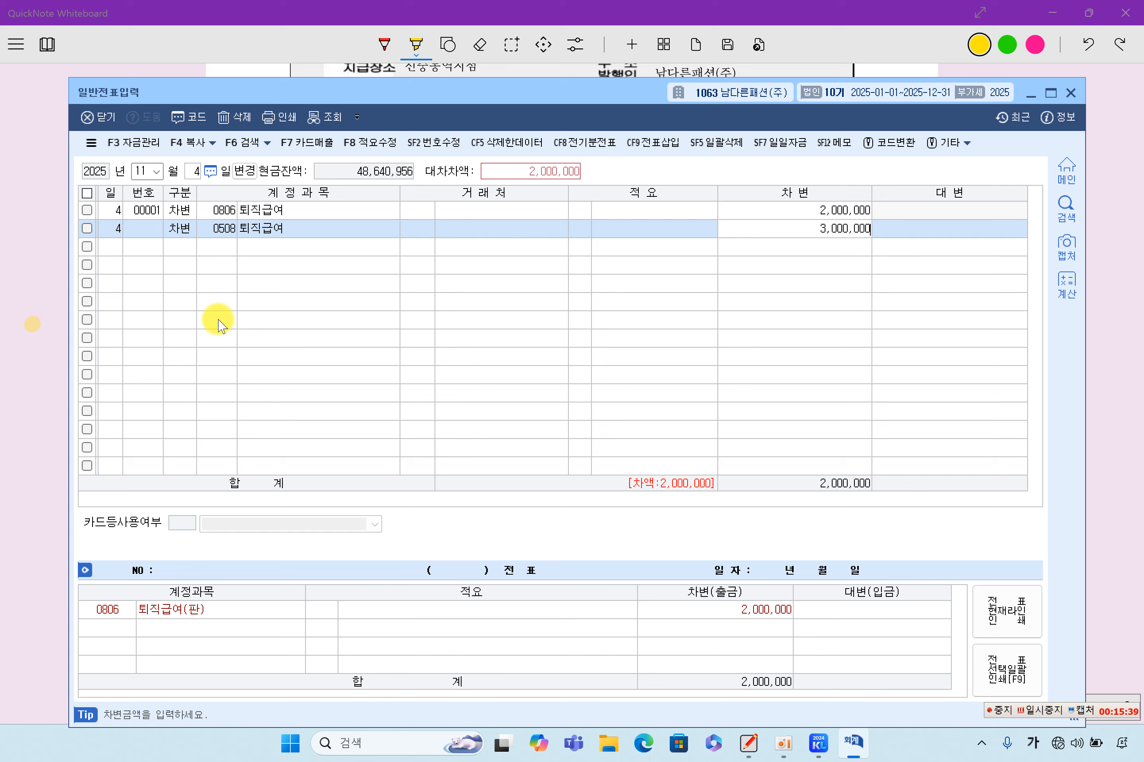
pyautogui.press('Return')
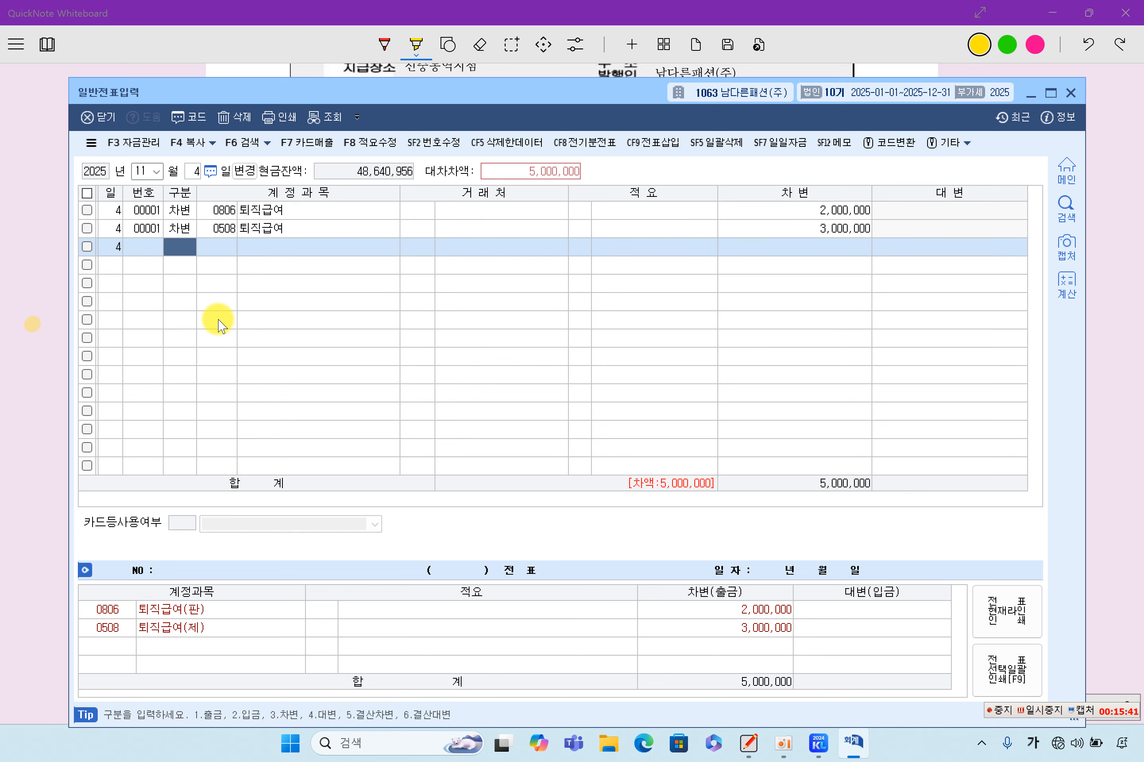
# Add a credit line for account 0103 보통예금 with amount 5,000,000.
pyautogui.write('4')
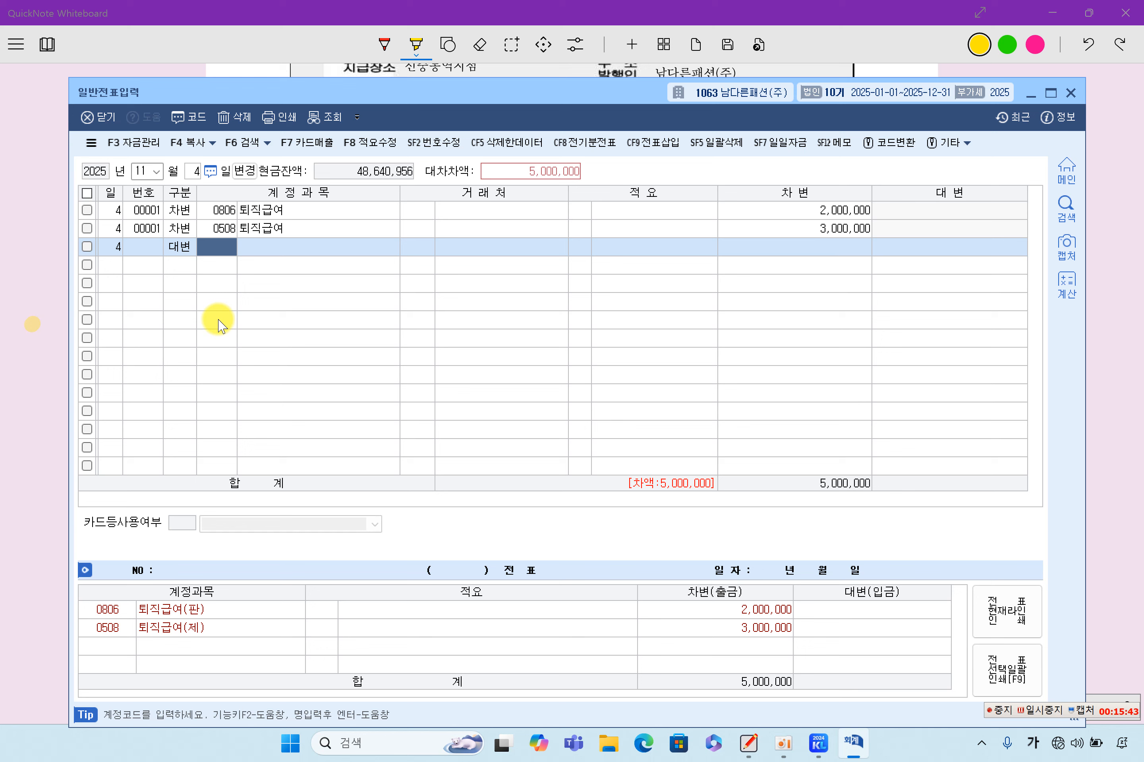
pyautogui.write('103')
pyautogui.press('Return')
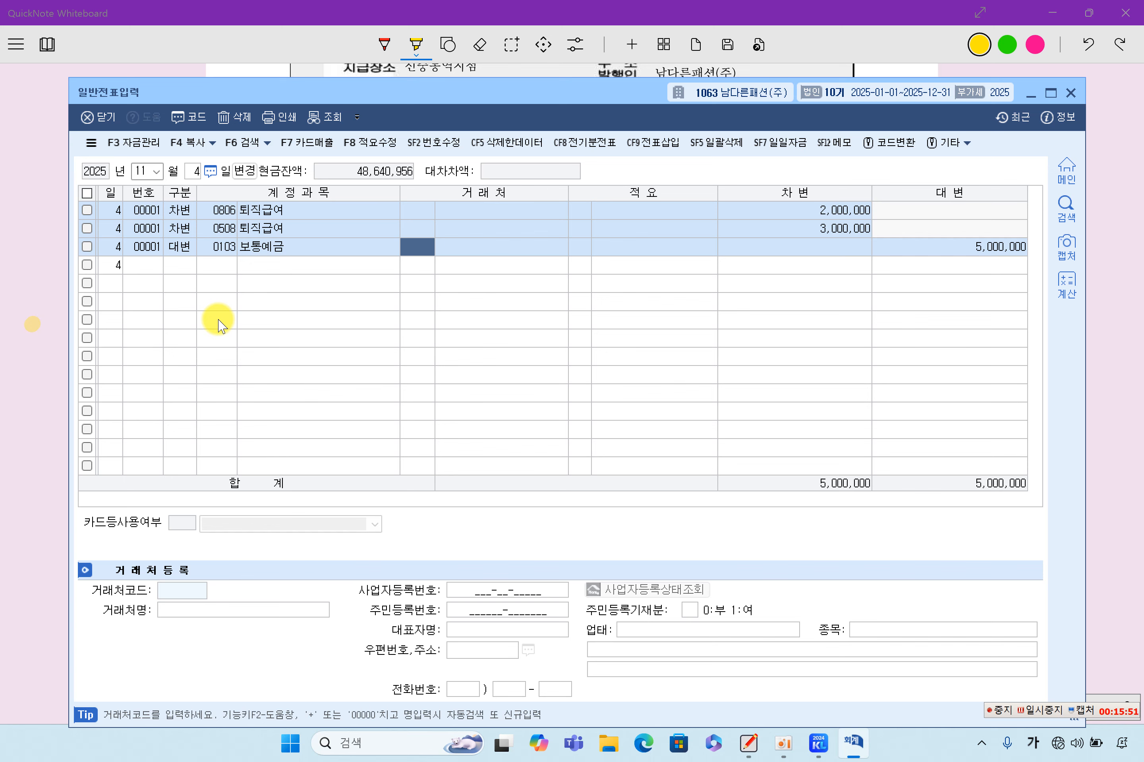
# Switch to QuickNote Whiteboard showing the exam page with problems 2 and 3.
pyautogui.click(63, 328)
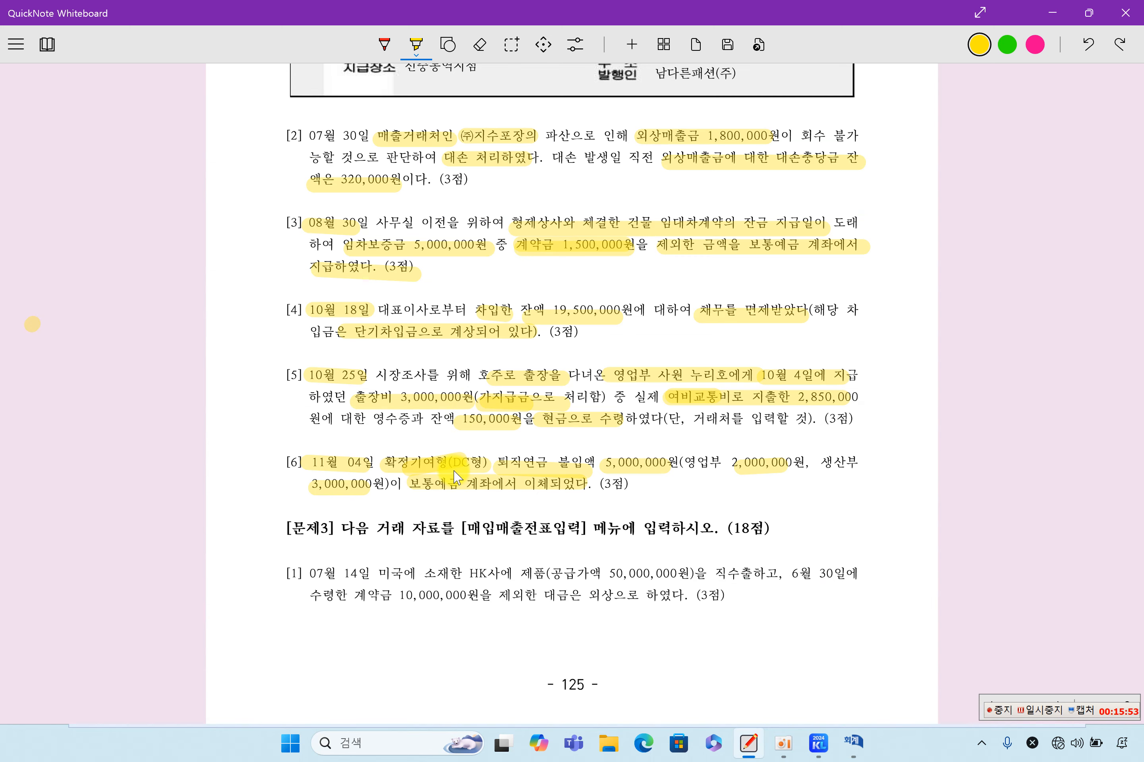